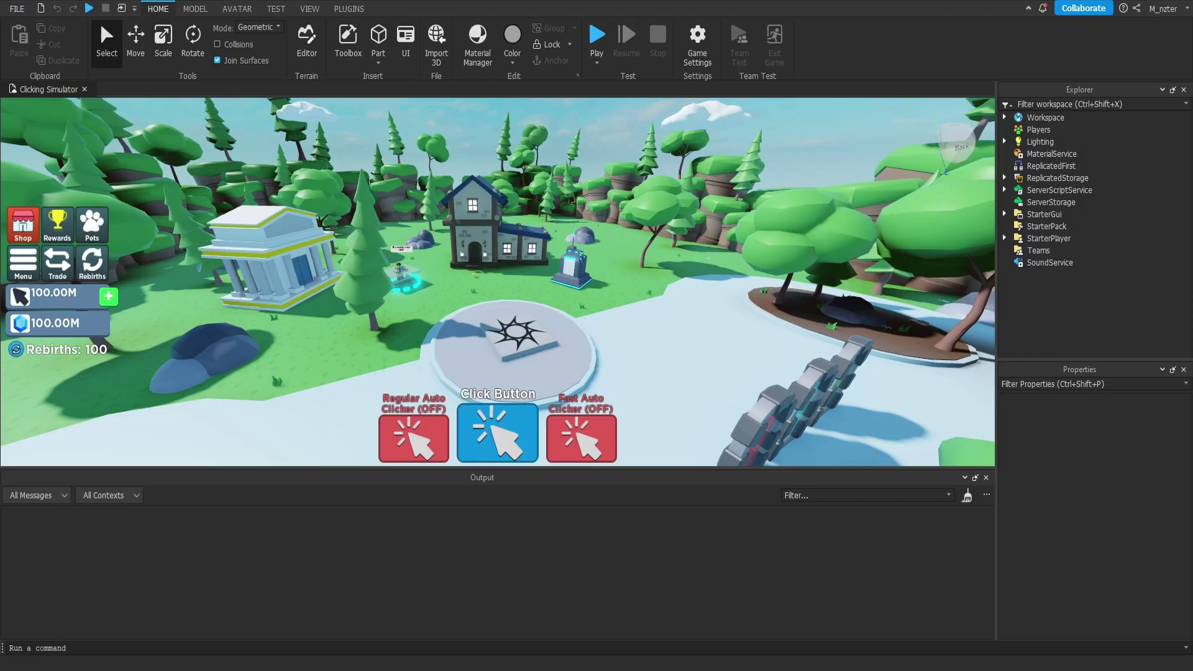
Step: Add a ScreenGui named Achievements to StarterGui and turn off its ResetOnSpawn property
{"action": "left_click", "coordinate": [1003, 214]}
{"action": "left_click", "coordinate": [1068, 213]}
{"action": "type", "text": "s"}
{"action": "left_click", "coordinate": [1056, 266]}
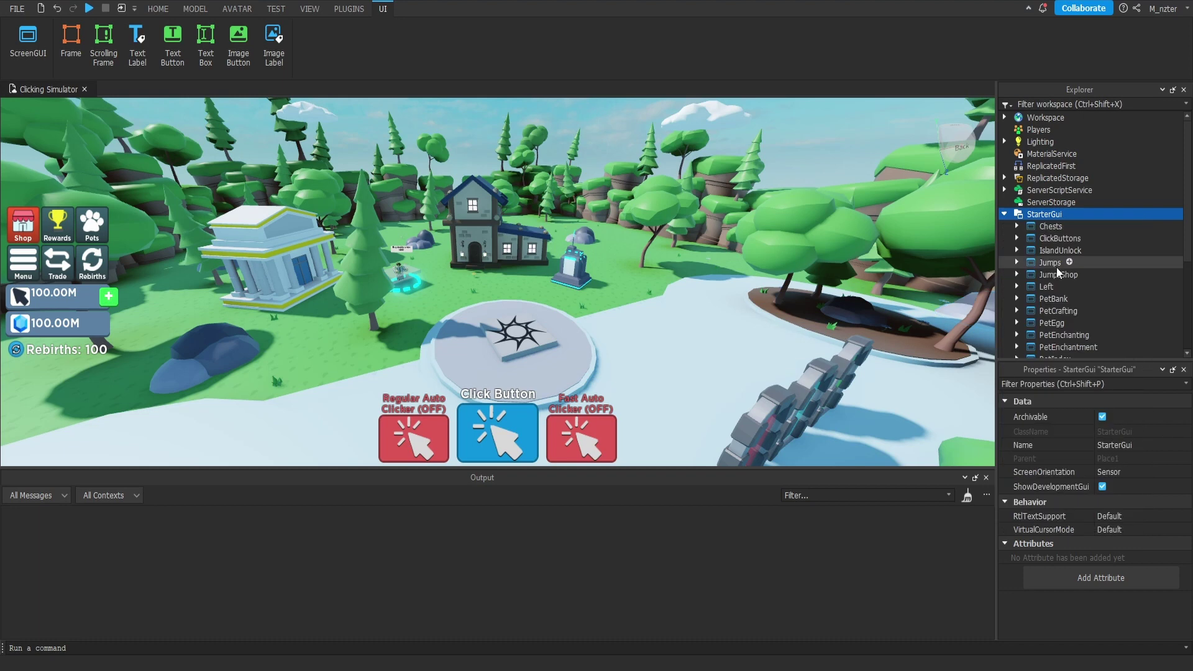
{"action": "scroll", "coordinate": [1054, 267], "scroll_direction": "down", "scroll_amount": 4}
{"action": "left_click", "coordinate": [1059, 319]}
{"action": "double_click", "coordinate": [1059, 319]}
{"action": "type", "text": "Achievements"}
{"action": "key", "text": "Return"}
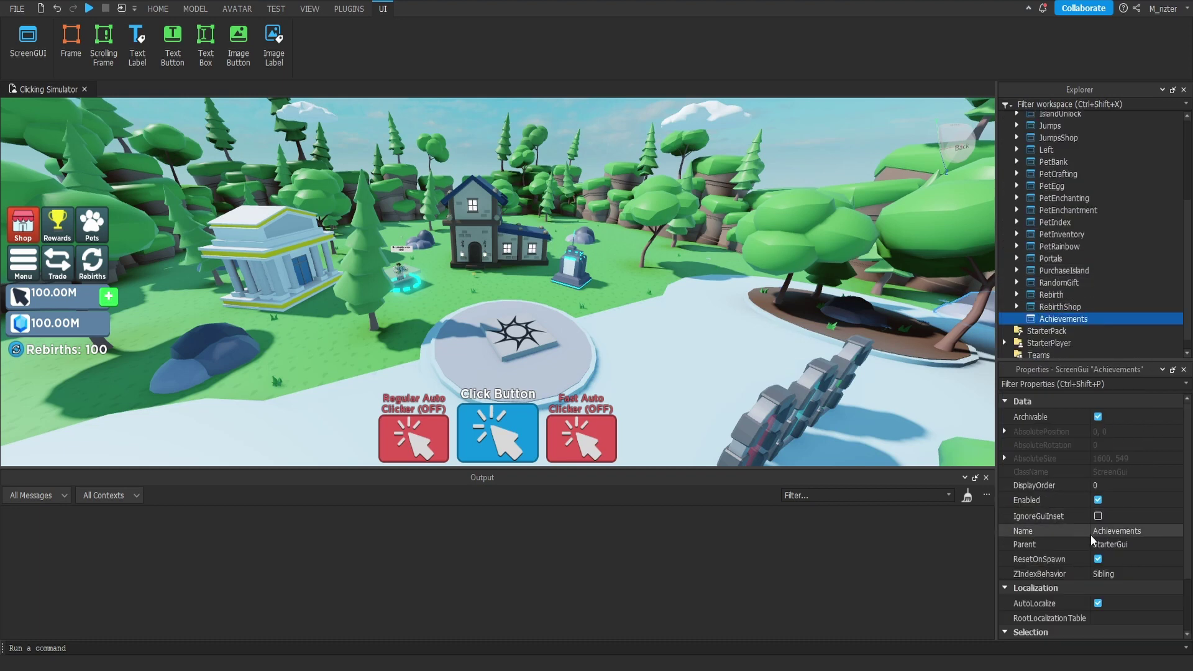
{"action": "left_click", "coordinate": [1098, 559]}
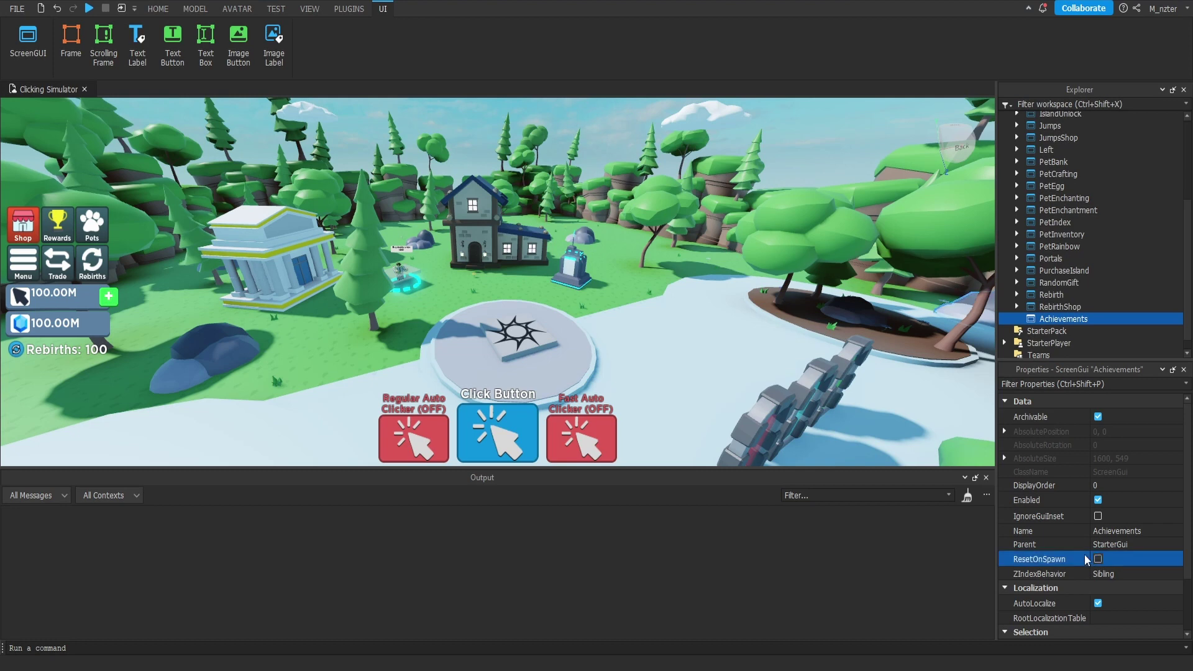
Step: Insert a Frame into the Achievements ScreenGui and set its size to {0.15, 0},{0.4, 0}
{"action": "left_click", "coordinate": [1097, 318]}
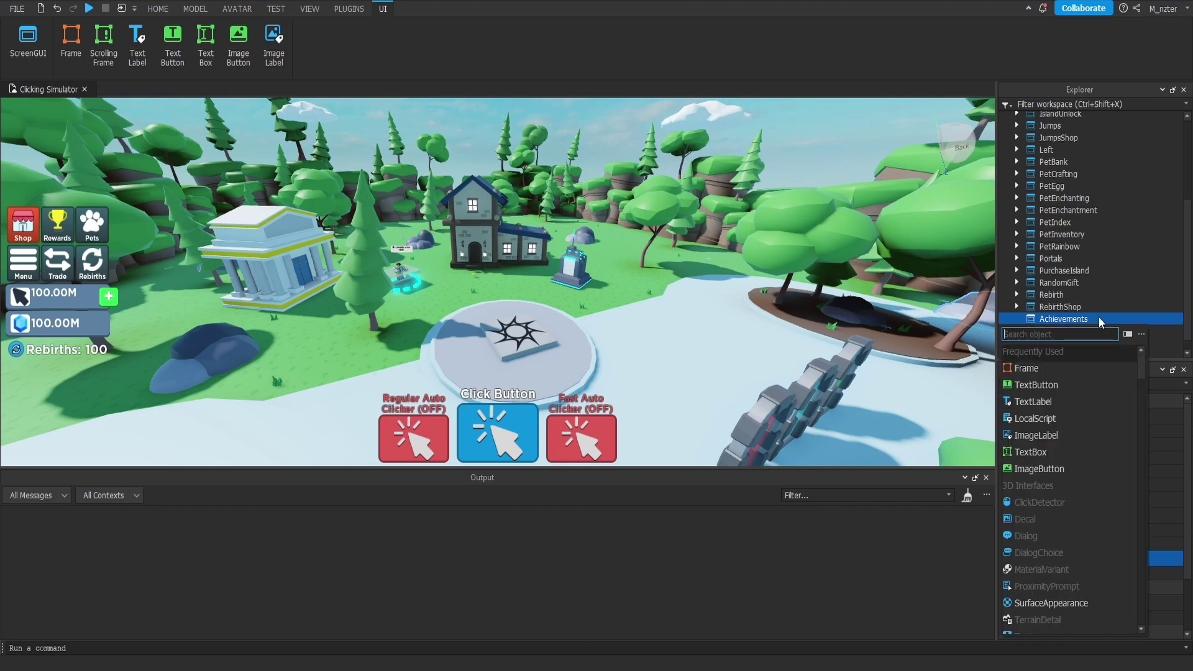
{"action": "left_click", "coordinate": [1069, 371]}
{"action": "left_click", "coordinate": [1062, 330]}
{"action": "left_click", "coordinate": [1056, 383]}
{"action": "type", "text": "size"}
{"action": "left_click", "coordinate": [1131, 456]}
{"action": "type", "text": ".2,.2"}
{"action": "key", "text": "Return"}
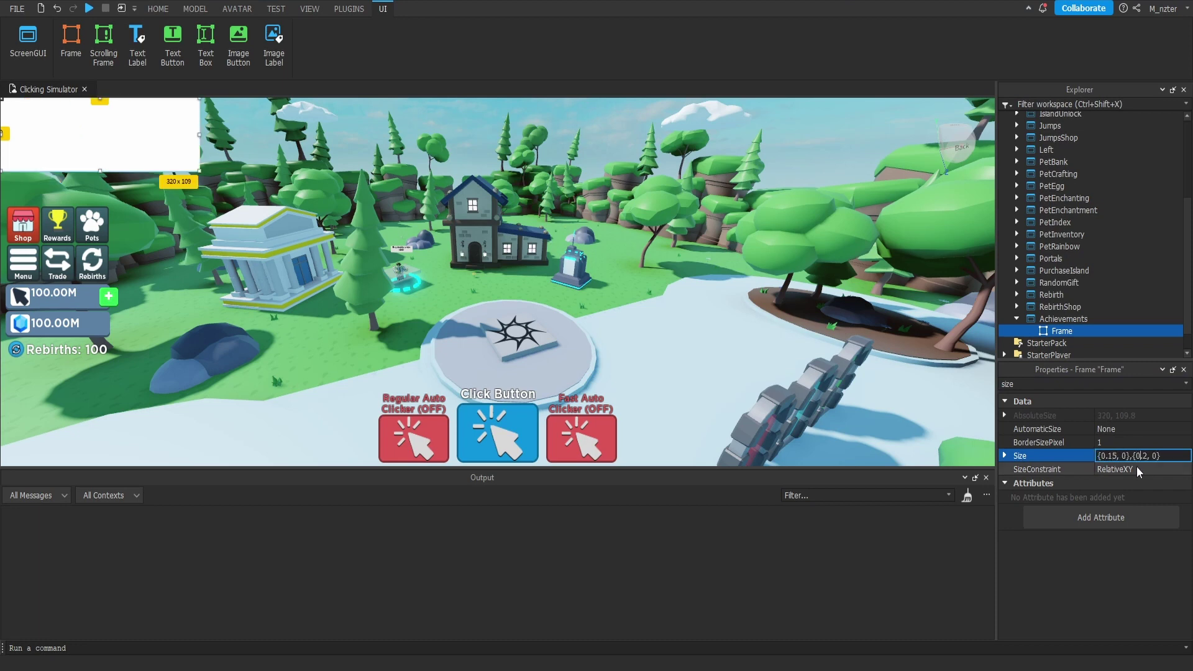
{"action": "type", "text": "4"}
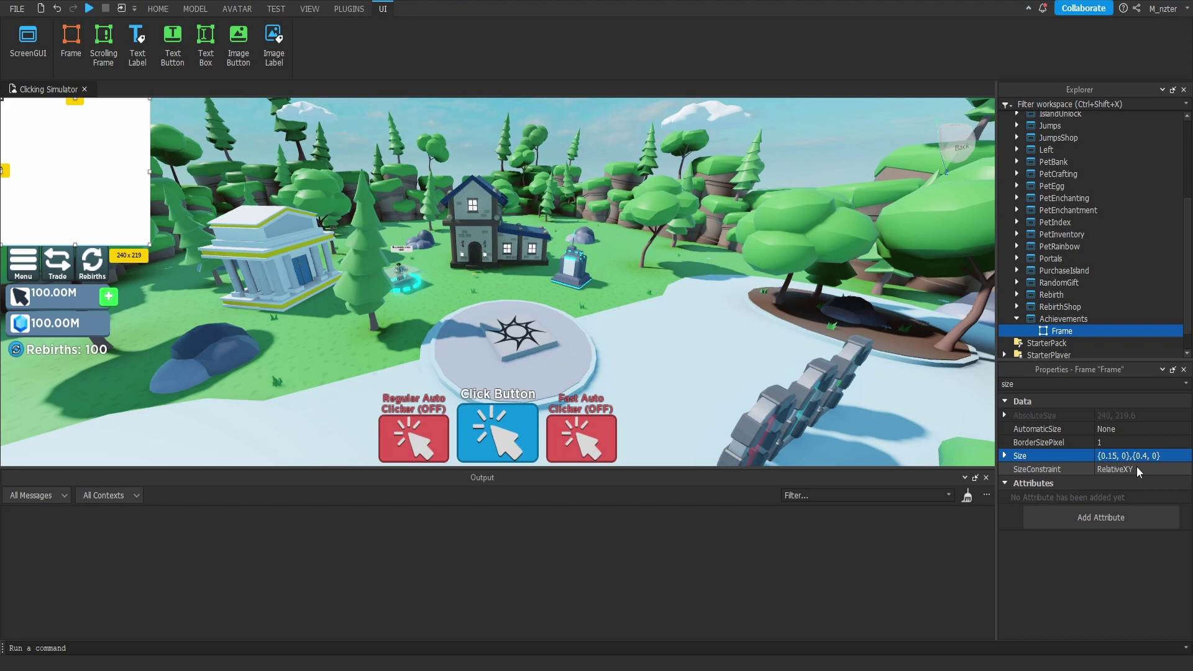
{"action": "key", "text": "Return"}
Step: Move the frame toward the screen centre, set its AnchorPoint to 0, 0.5 and its vertical position scale to 0.5
{"action": "left_click_drag", "start_coordinate": [81, 186], "coordinate": [547, 292]}
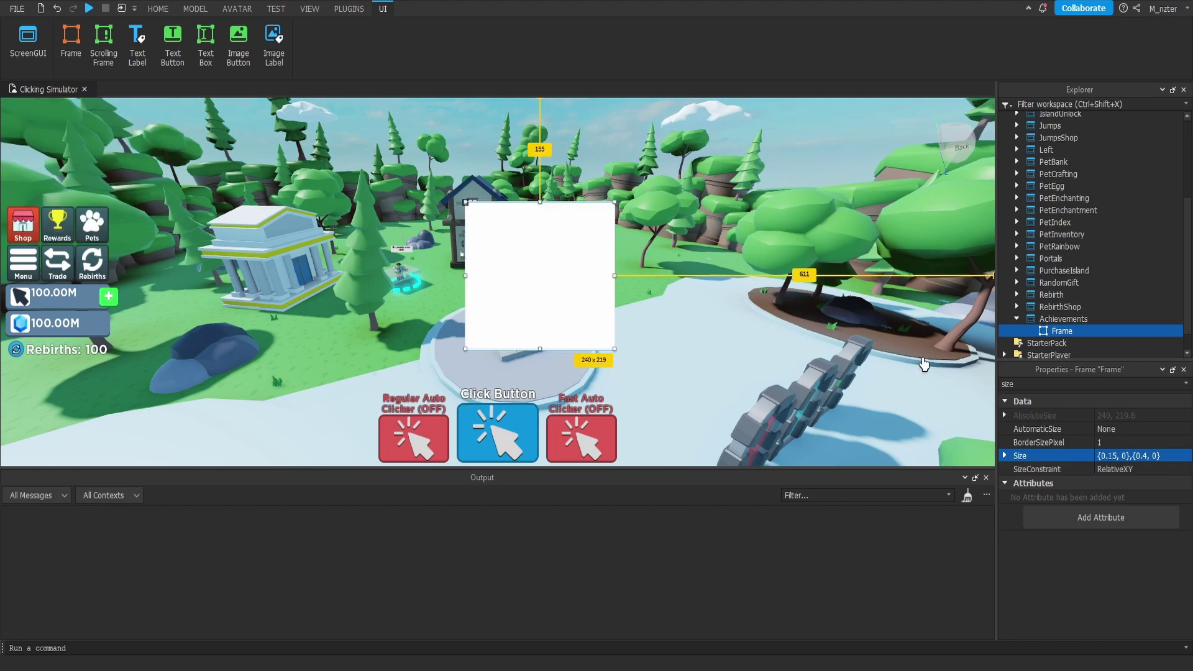
{"action": "double_click", "coordinate": [1031, 383]}
{"action": "type", "text": "po"}
{"action": "left_click", "coordinate": [1126, 426]}
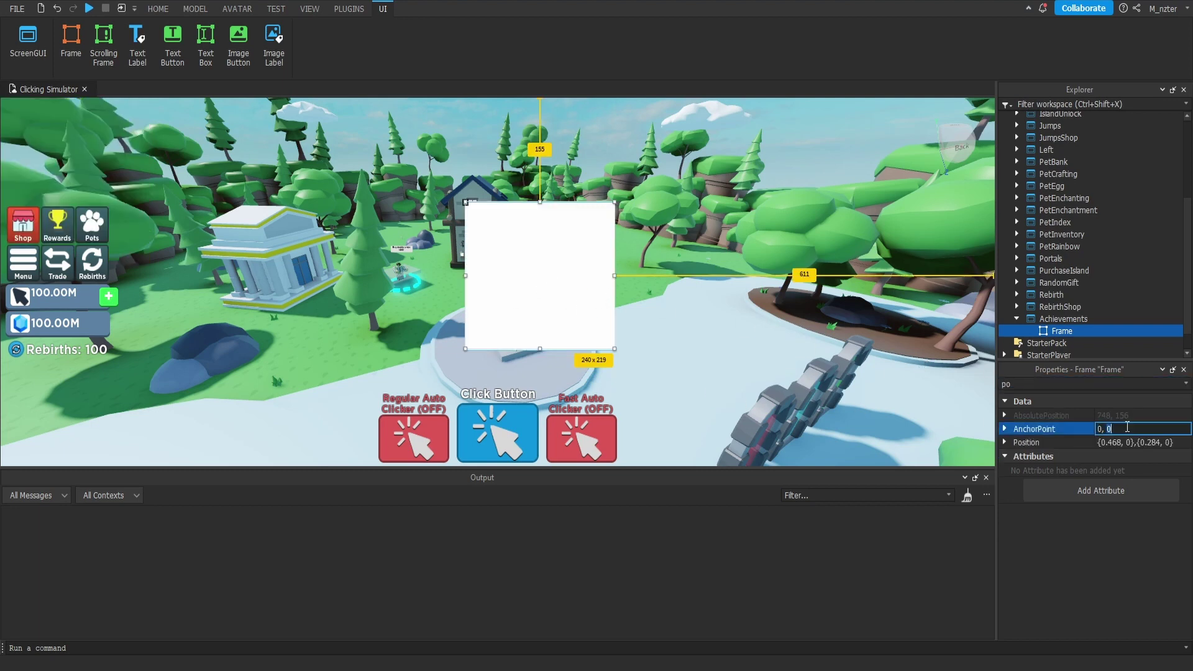
{"action": "type", "text": ".5"}
{"action": "key", "text": "Return"}
{"action": "left_click", "coordinate": [1147, 442]}
{"action": "key", "text": "Return"}
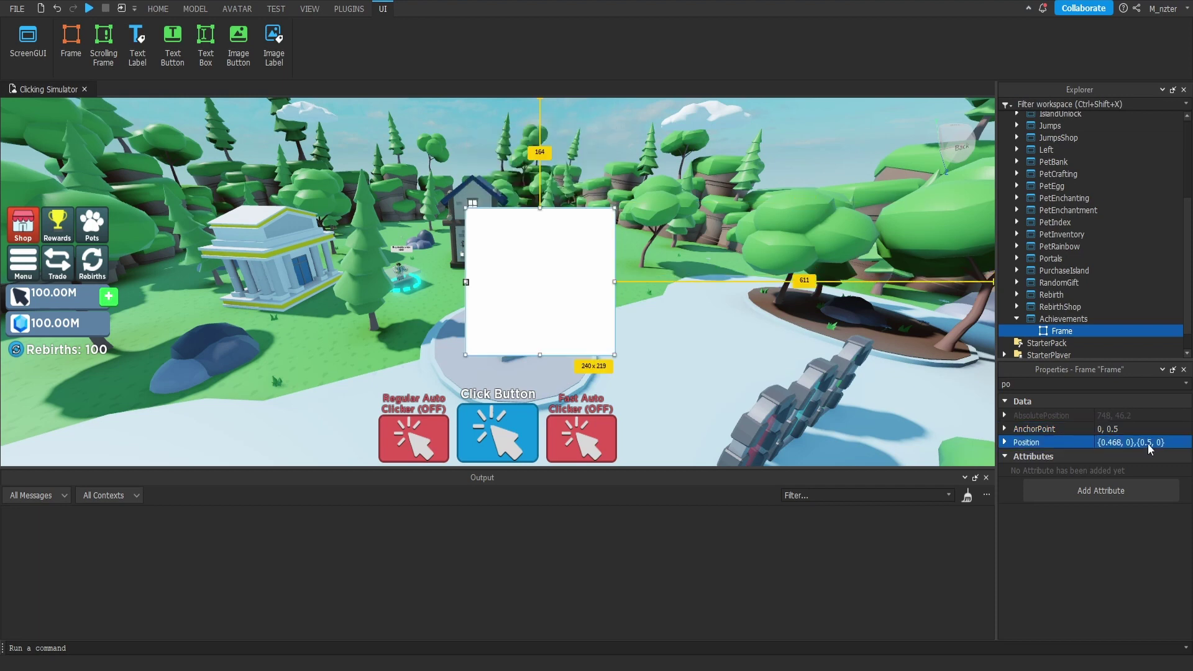
Step: Place the frame at the right edge of the game view with a horizontal position scale of 0.85, fine-tuned to 0.848
{"action": "left_click", "coordinate": [1116, 442]}
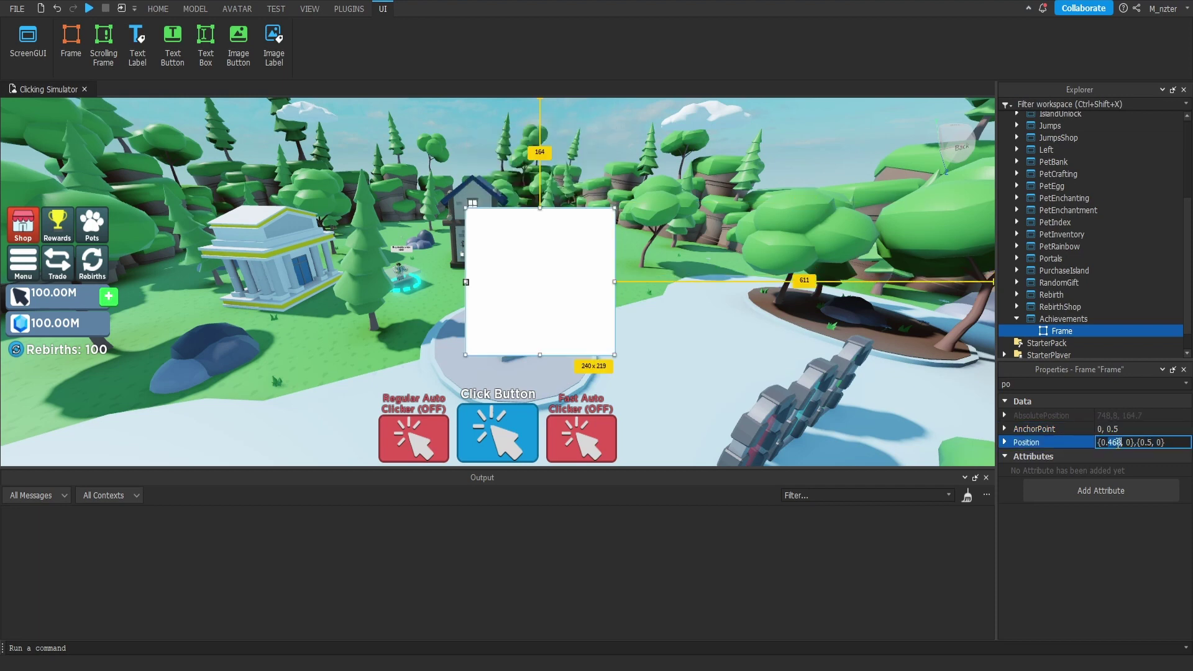
{"action": "left_click_drag", "start_coordinate": [1117, 442], "coordinate": [1116, 458]}
{"action": "type", "text": "85"}
{"action": "key", "text": "Return"}
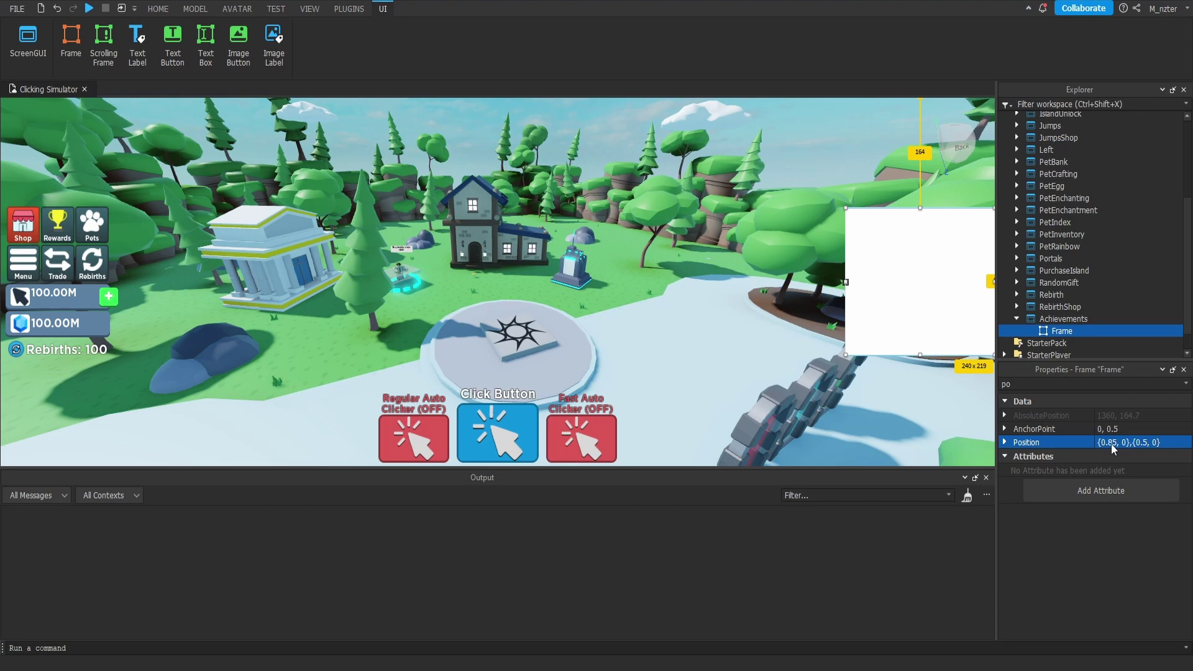
{"action": "double_click", "coordinate": [1110, 443]}
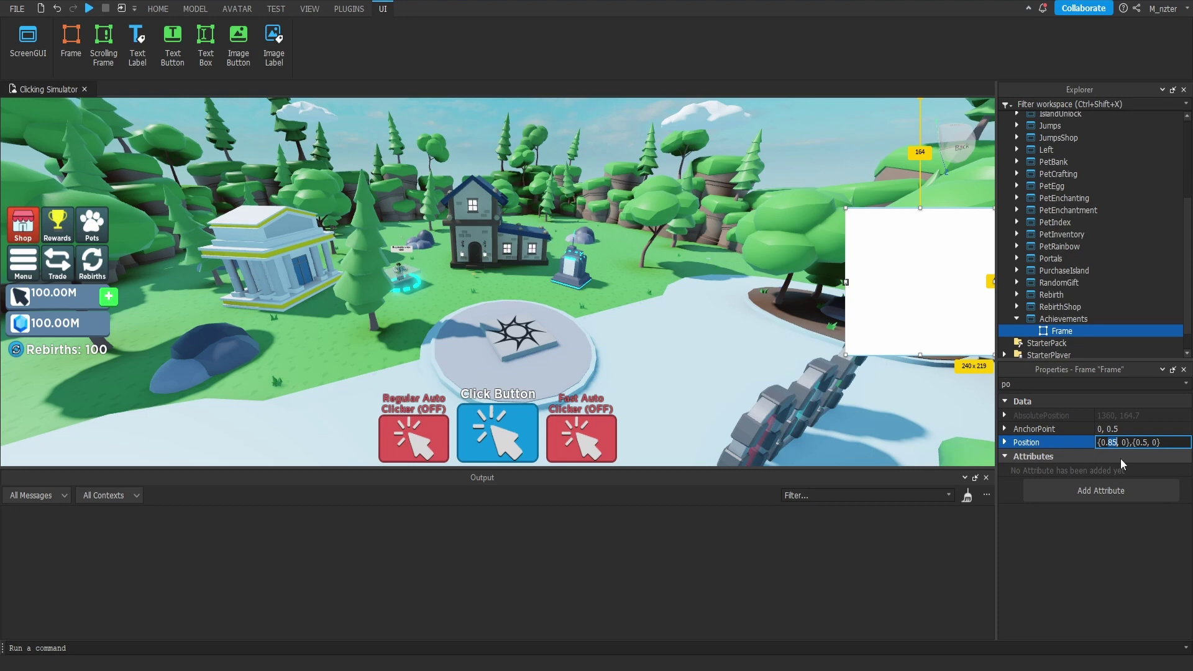
{"action": "type", "text": "848"}
{"action": "key", "text": "Return"}
Step: Set the Achievements frame's BackgroundColor3 to blue, 18, 173, 255
{"action": "scroll", "coordinate": [1056, 305], "scroll_direction": "down", "scroll_amount": 1}
{"action": "left_click", "coordinate": [1056, 305]}
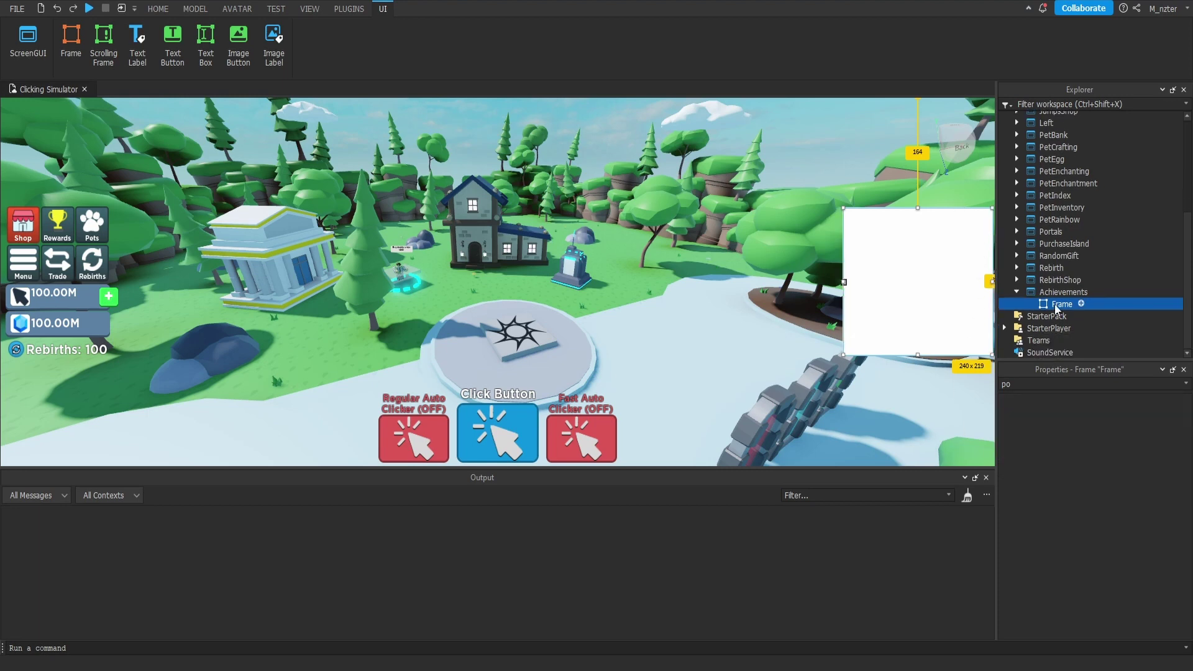
{"action": "double_click", "coordinate": [1059, 383]}
{"action": "type", "text": "ba"}
{"action": "left_click", "coordinate": [1086, 420]}
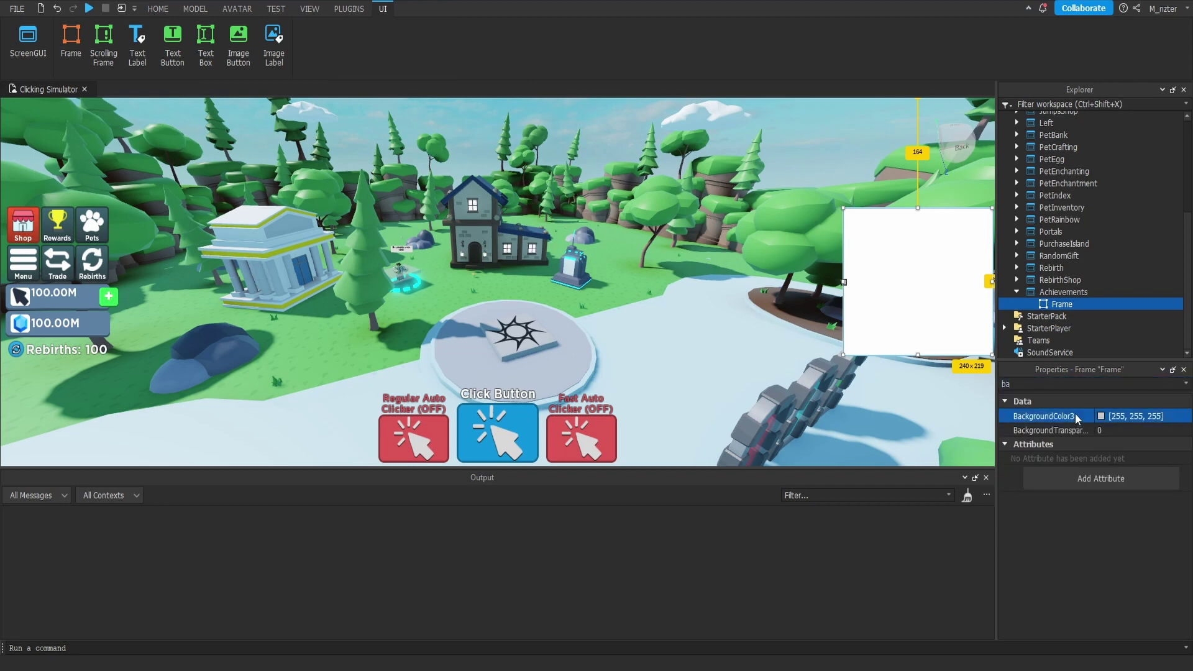
{"action": "left_click", "coordinate": [1100, 415]}
{"action": "left_click", "coordinate": [693, 460]}
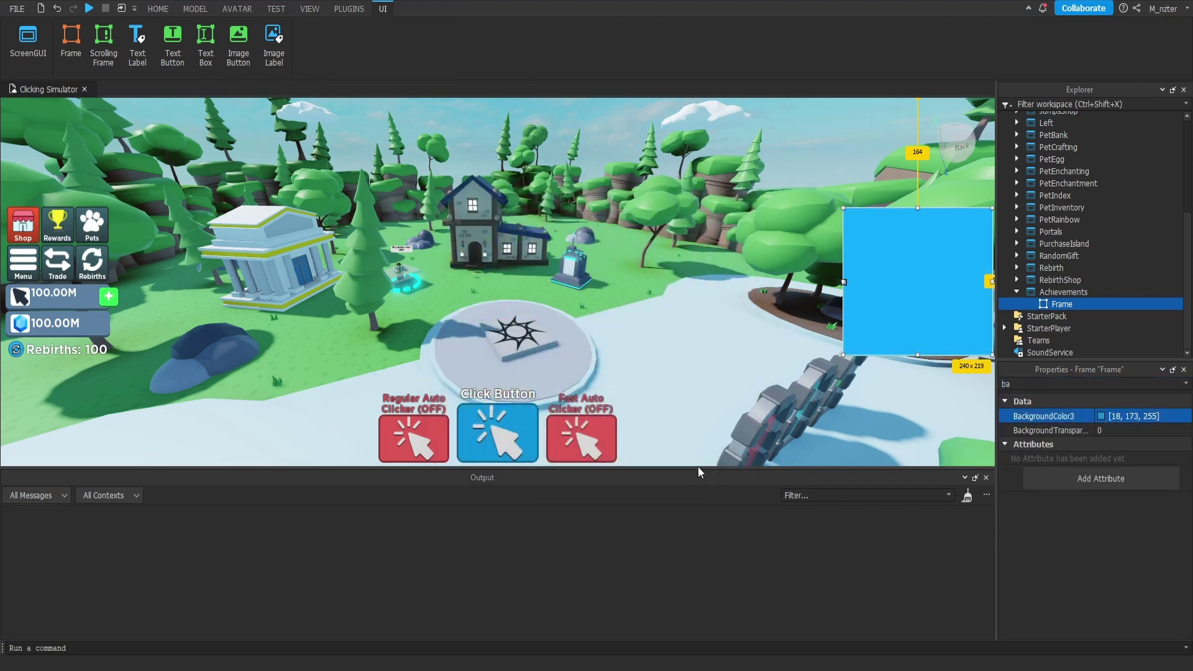
Step: Copy the Exit button and Title label from the RebirthShop frame into the Achievements frame
{"action": "left_click", "coordinate": [1016, 279]}
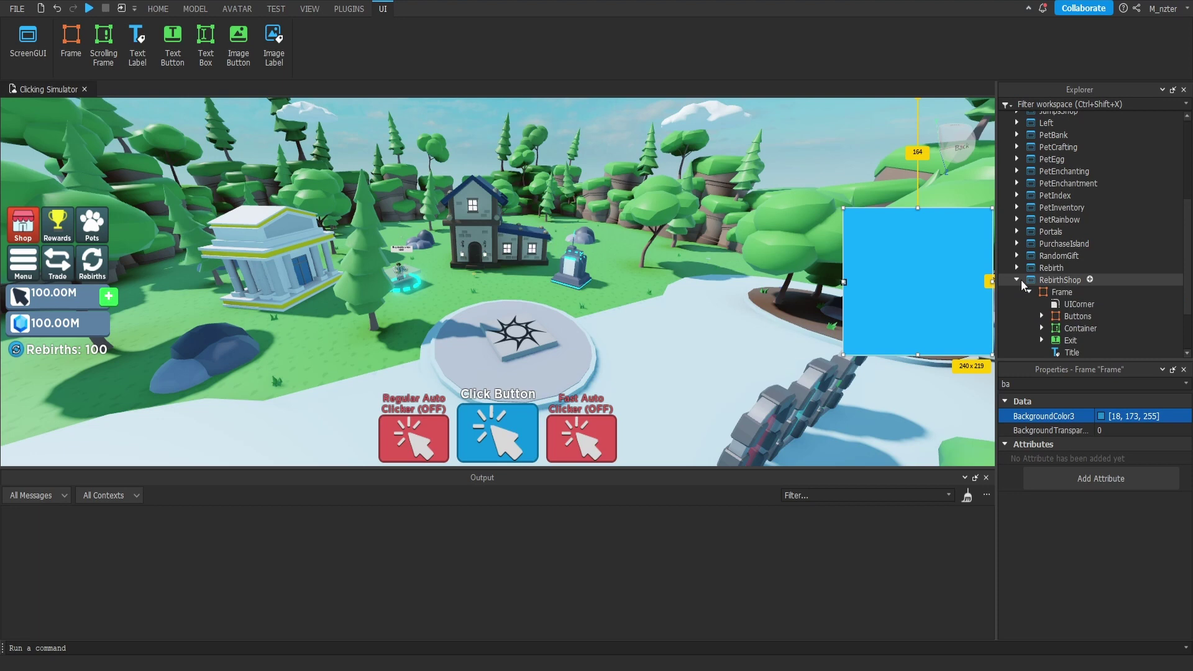
{"action": "scroll", "coordinate": [1033, 287], "scroll_direction": "down", "scroll_amount": 1}
{"action": "left_click", "coordinate": [1064, 309]}
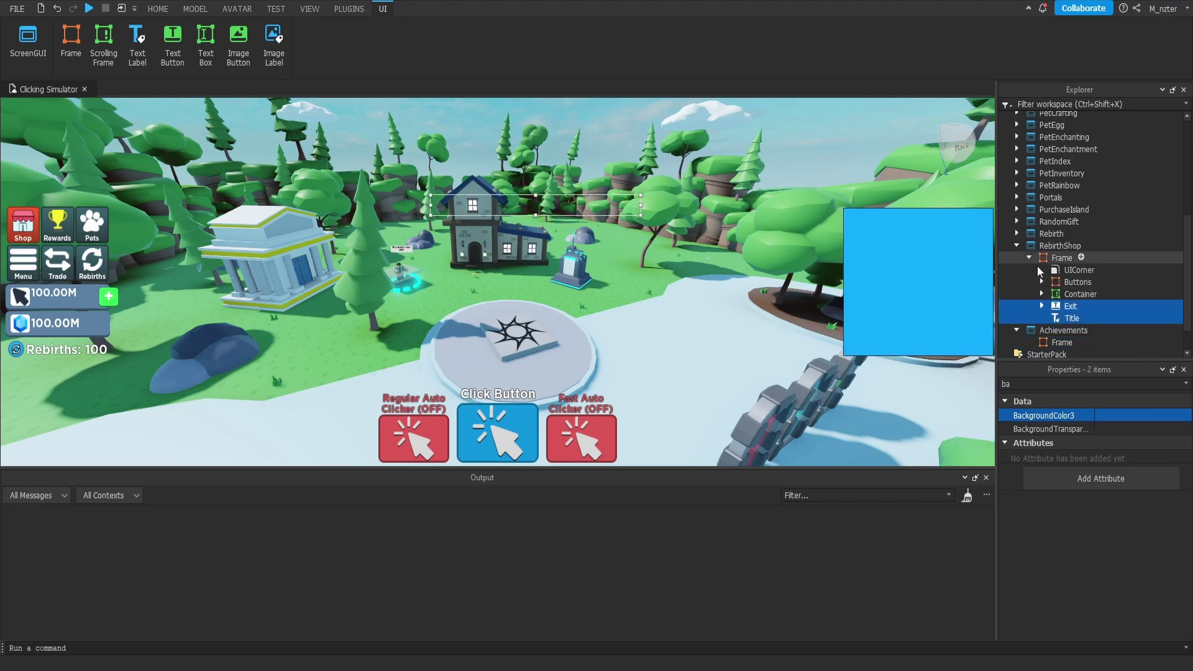
{"action": "left_click", "coordinate": [1016, 245]}
{"action": "left_click", "coordinate": [1048, 304]}
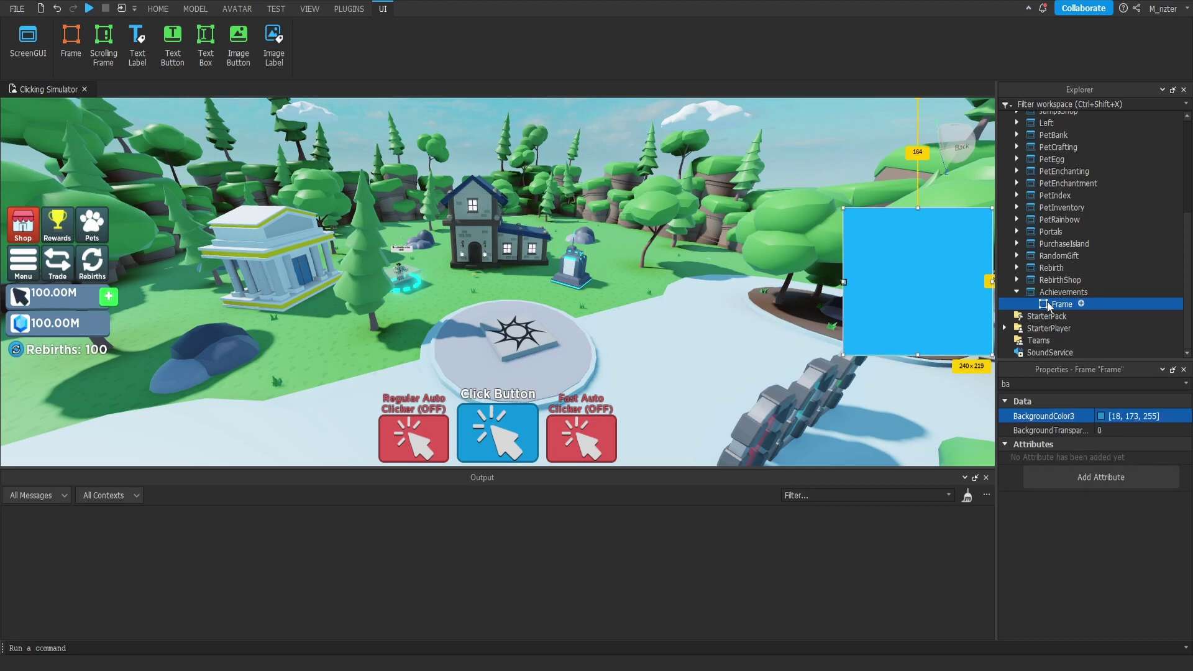
{"action": "key", "text": "ctrl+shift+v"}
Step: Change the copied Title label's text to "Achievements" and its TextColor3 to yellow, 255, 255, 6
{"action": "left_click", "coordinate": [1055, 325]}
{"action": "double_click", "coordinate": [1056, 384]}
{"action": "type", "text": "text"}
{"action": "left_click", "coordinate": [1122, 445]}
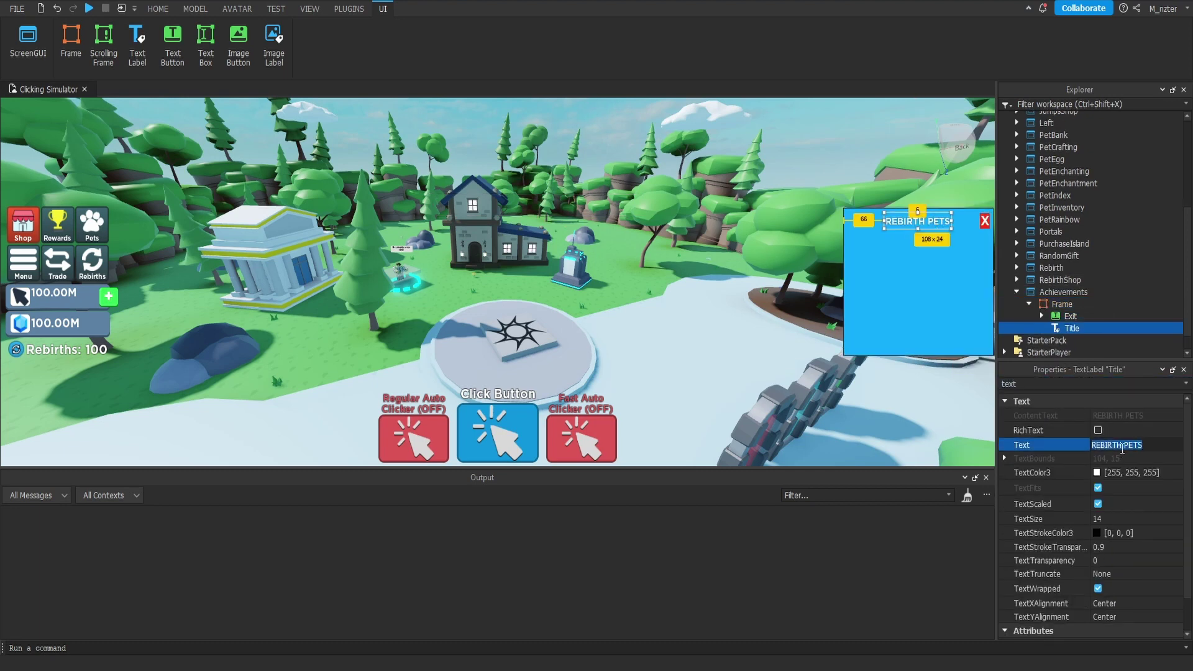
{"action": "type", "text": "Achievements"}
{"action": "left_click", "coordinate": [1096, 472]}
{"action": "left_click", "coordinate": [702, 224]}
{"action": "left_click", "coordinate": [677, 454]}
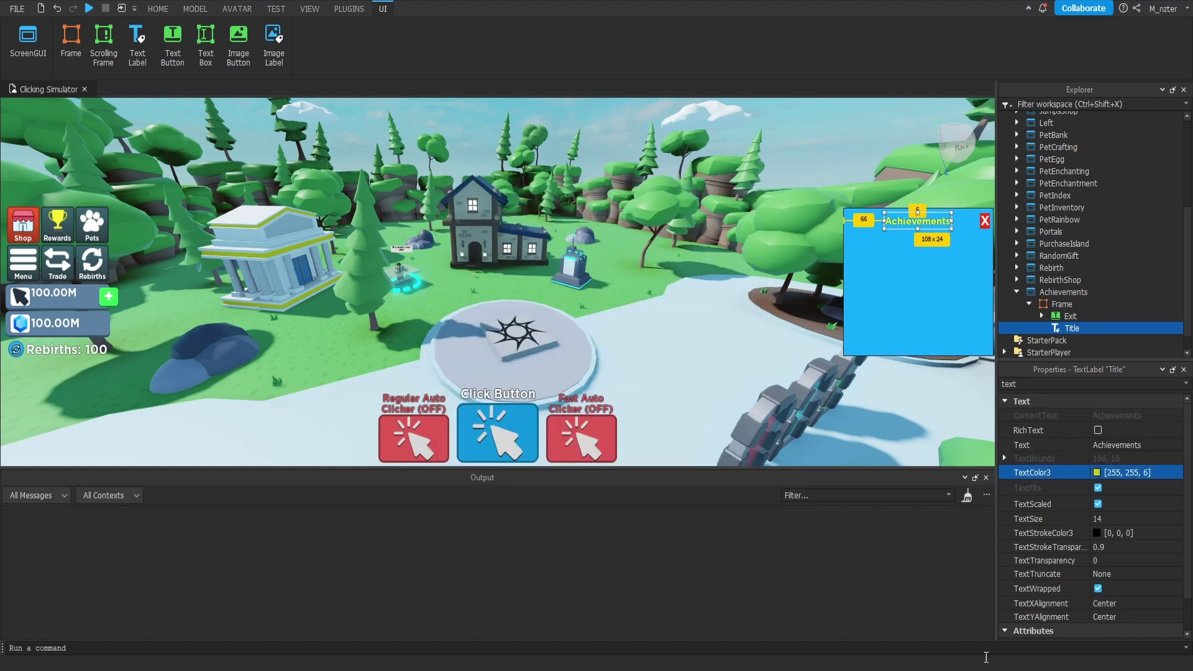
Step: Widen the Title label by setting its size to {0.64, 0},{0.11, 0}
{"action": "double_click", "coordinate": [1056, 384]}
{"action": "type", "text": "size"}
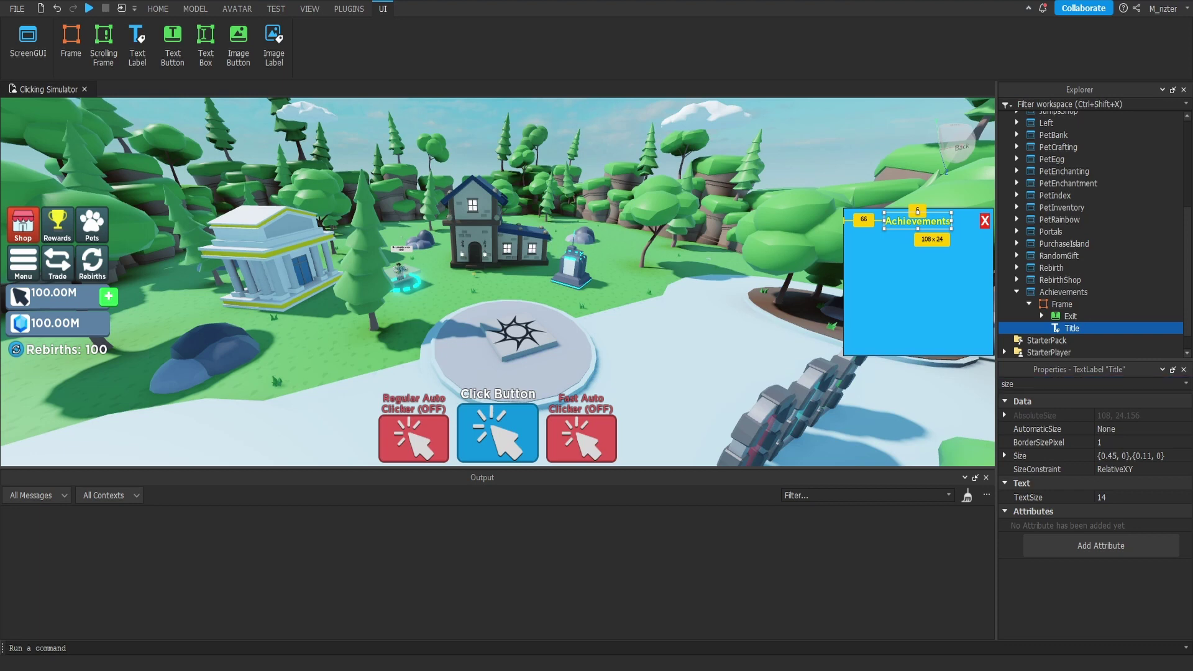
{"action": "left_click", "coordinate": [1112, 455]}
{"action": "double_click", "coordinate": [1112, 455]}
{"action": "type", "text": "64"}
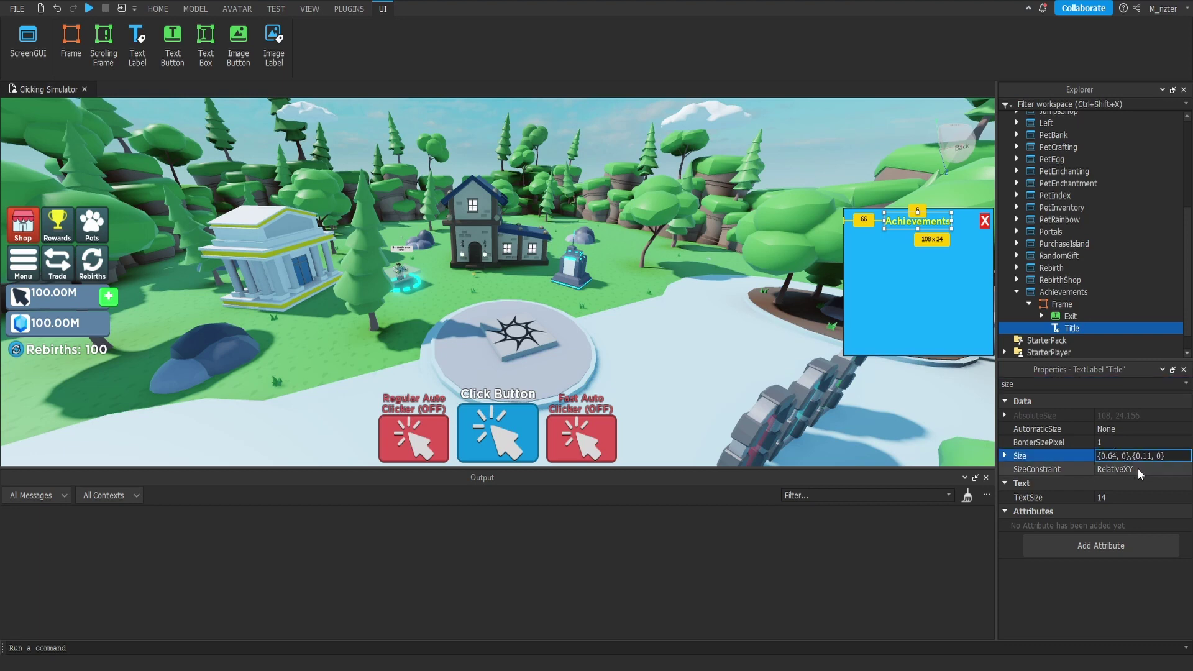
{"action": "double_click", "coordinate": [1146, 456]}
{"action": "key", "text": "Return"}
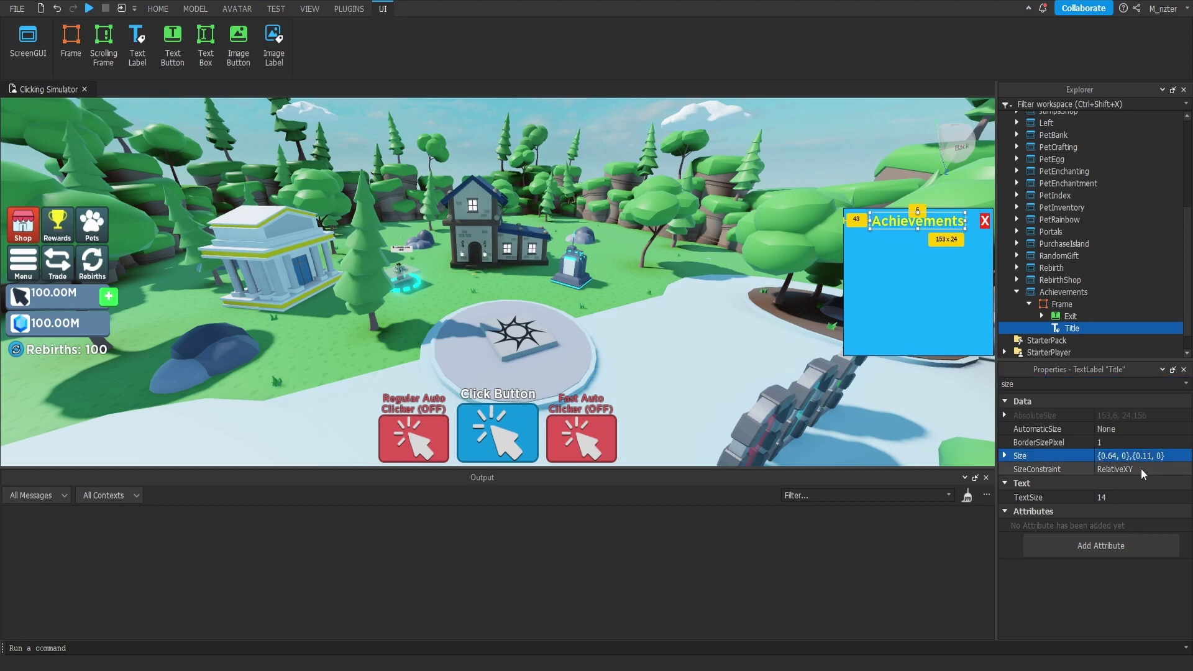
Step: Move the Title label up by setting its position to {0.5, 0},{0.02, 0}
{"action": "double_click", "coordinate": [1071, 384]}
{"action": "type", "text": "po"}
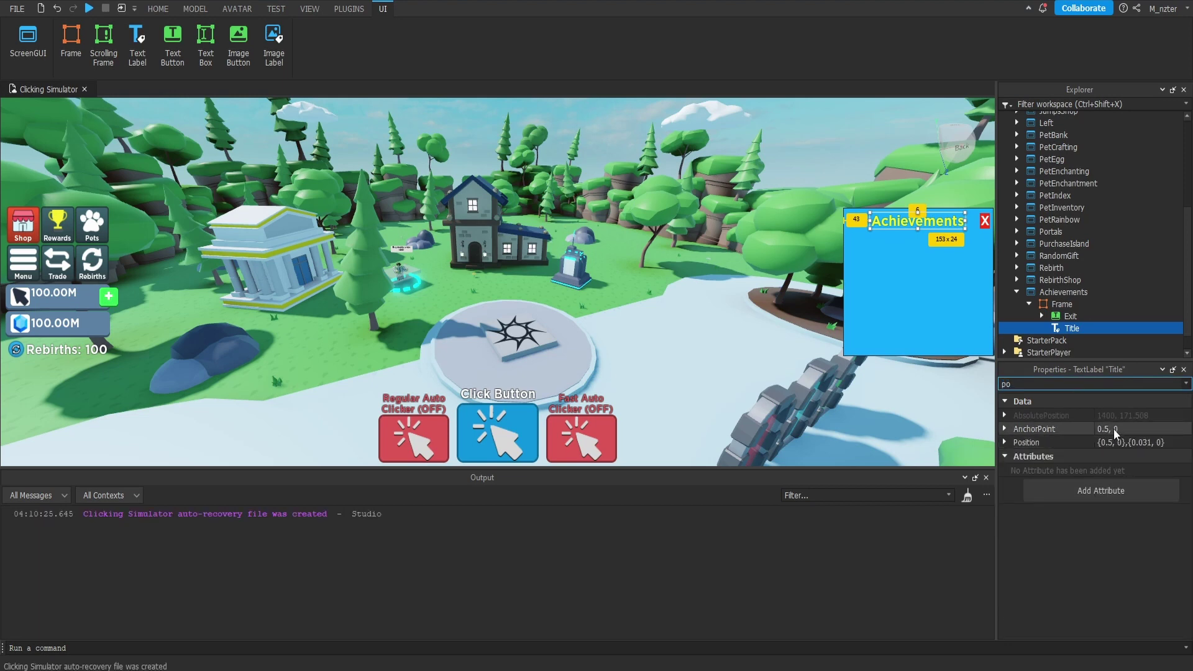
{"action": "left_click", "coordinate": [1145, 442]}
{"action": "double_click", "coordinate": [1145, 442]}
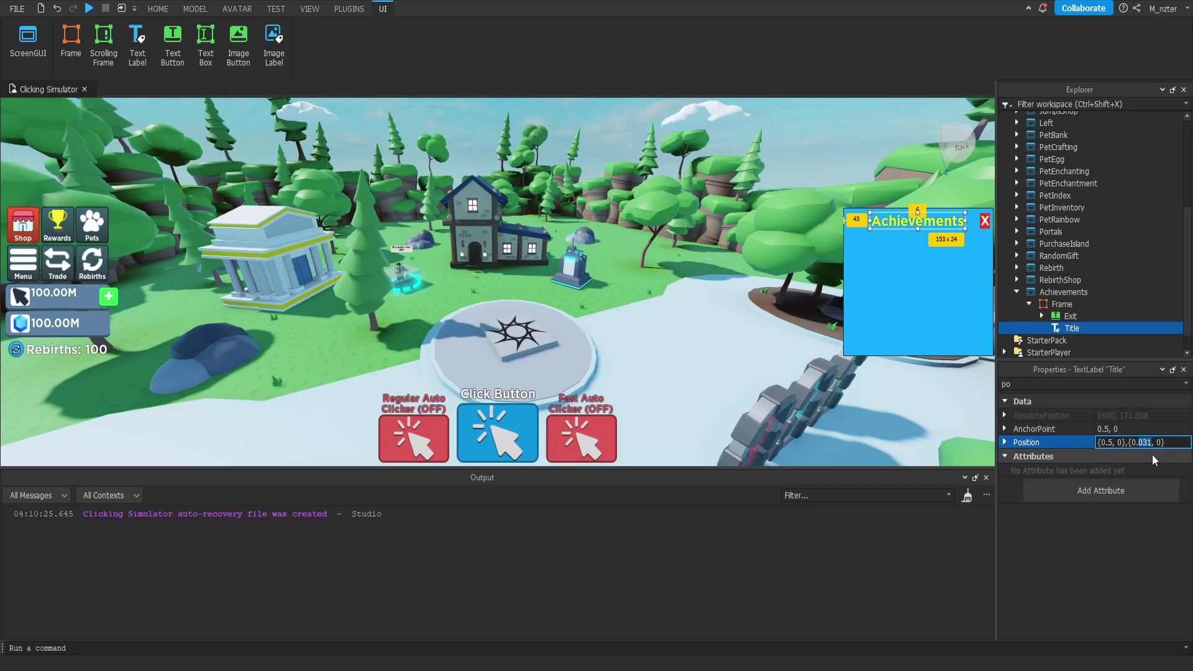
{"action": "type", "text": "02"}
{"action": "key", "text": "Return"}
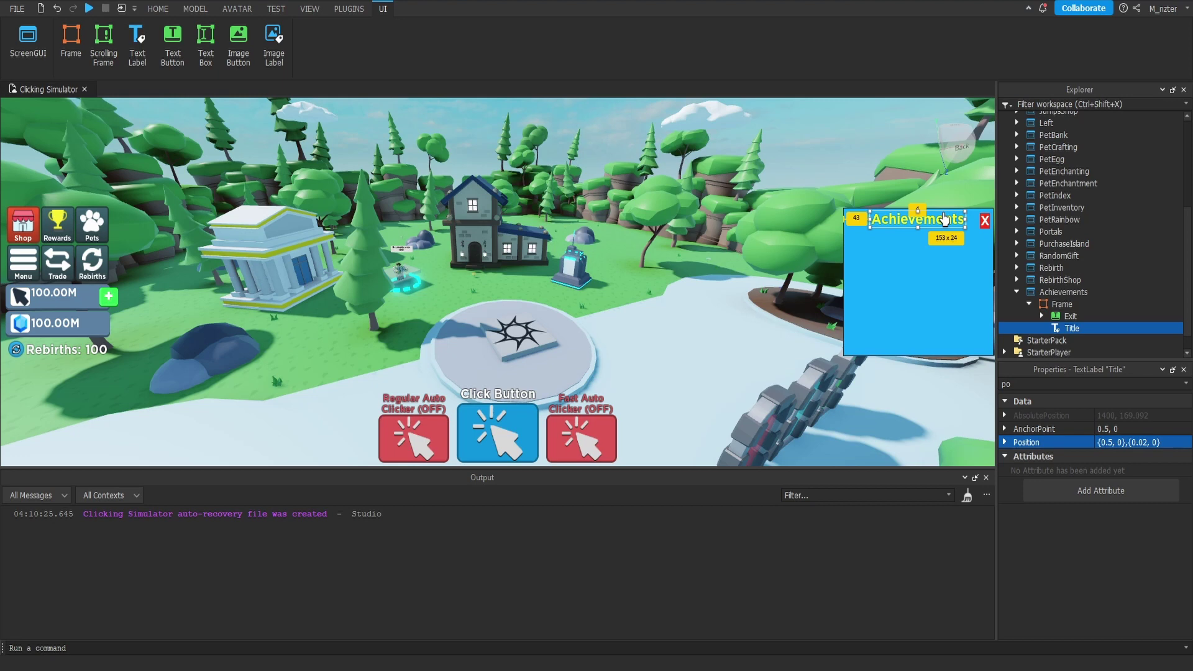
Step: Widen the Exit button toward the title and match its height to the Title label, giving a size of {0.106, 0},{0.11, 0}
{"action": "left_click", "coordinate": [1069, 315]}
{"action": "double_click", "coordinate": [1026, 389]}
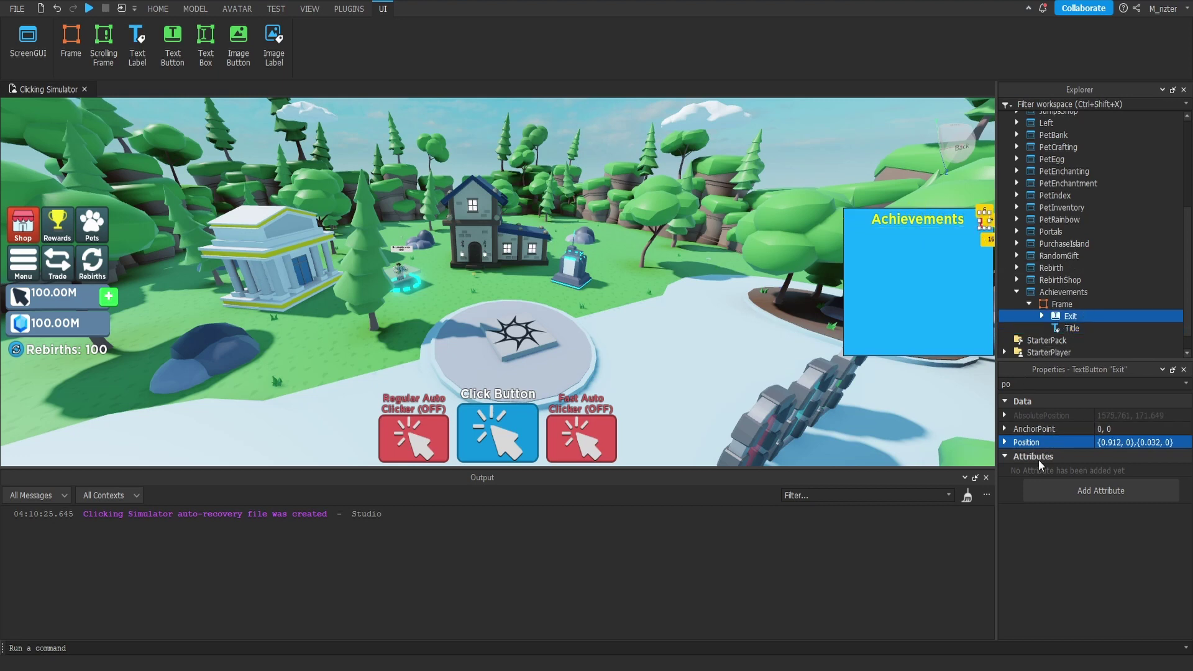
{"action": "type", "text": "size"}
{"action": "left_click_drag", "start_coordinate": [981, 219], "coordinate": [976, 221]}
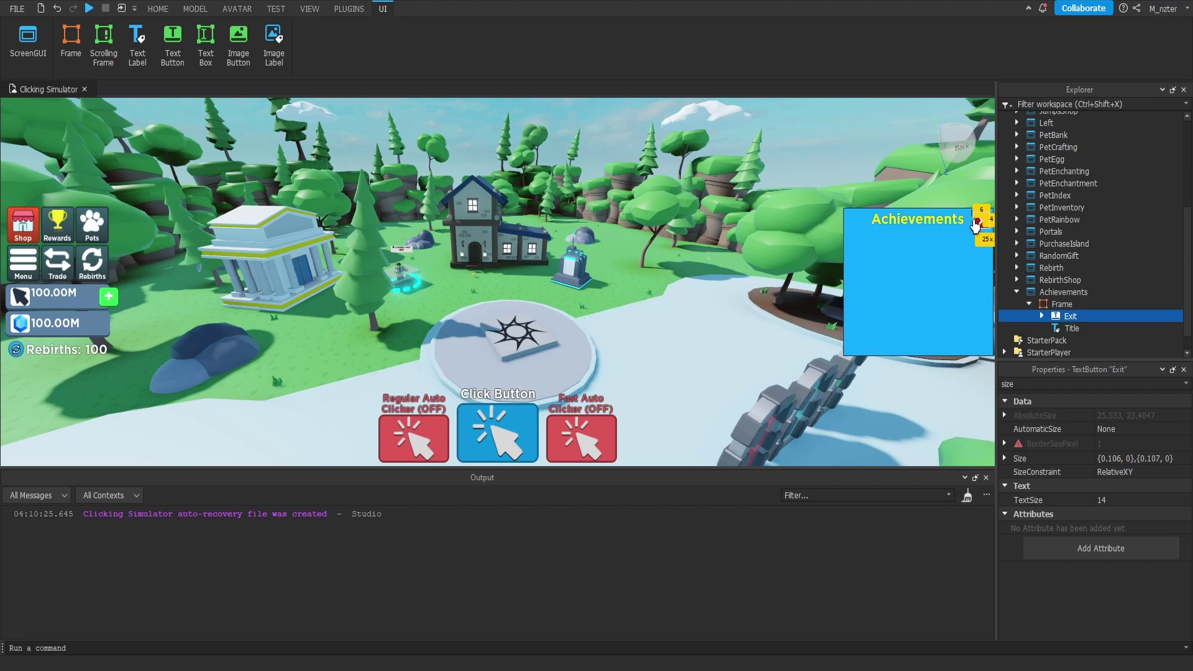
{"action": "left_click", "coordinate": [1156, 457]}
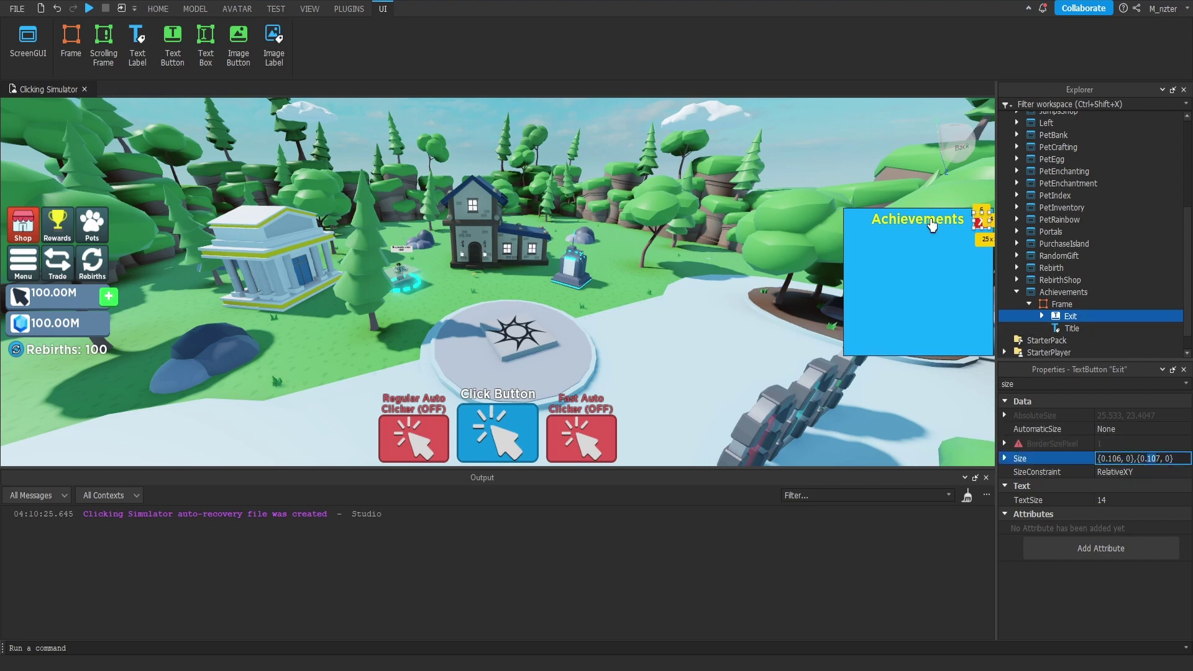
{"action": "left_click", "coordinate": [1067, 330]}
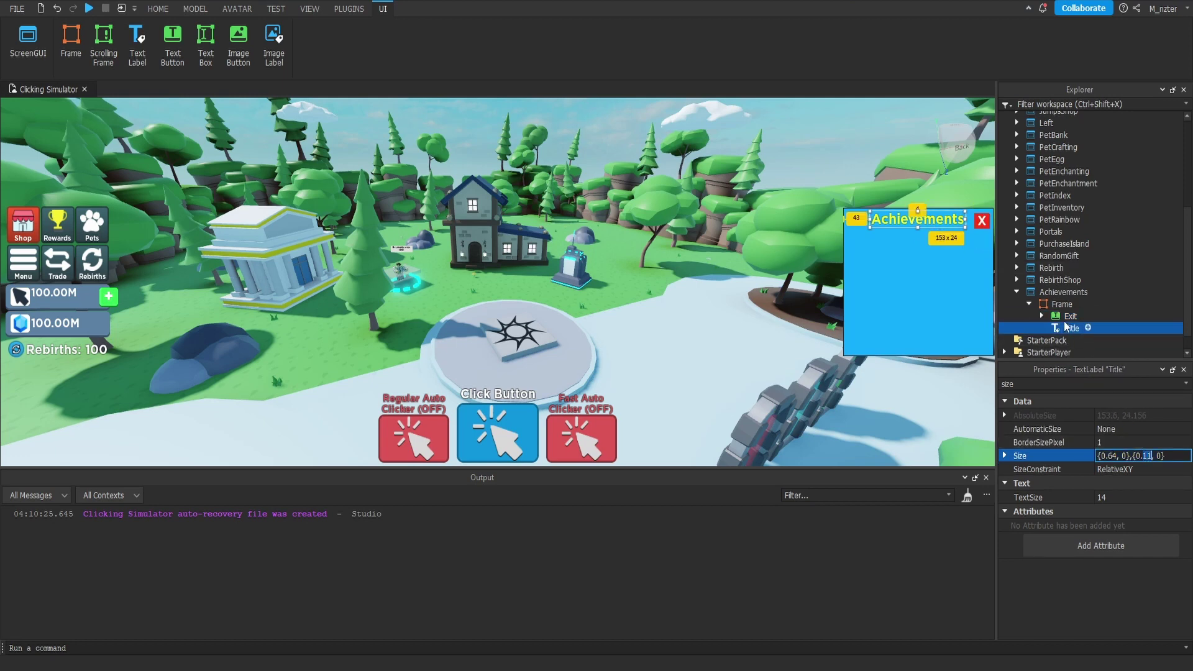
{"action": "left_click", "coordinate": [1068, 316]}
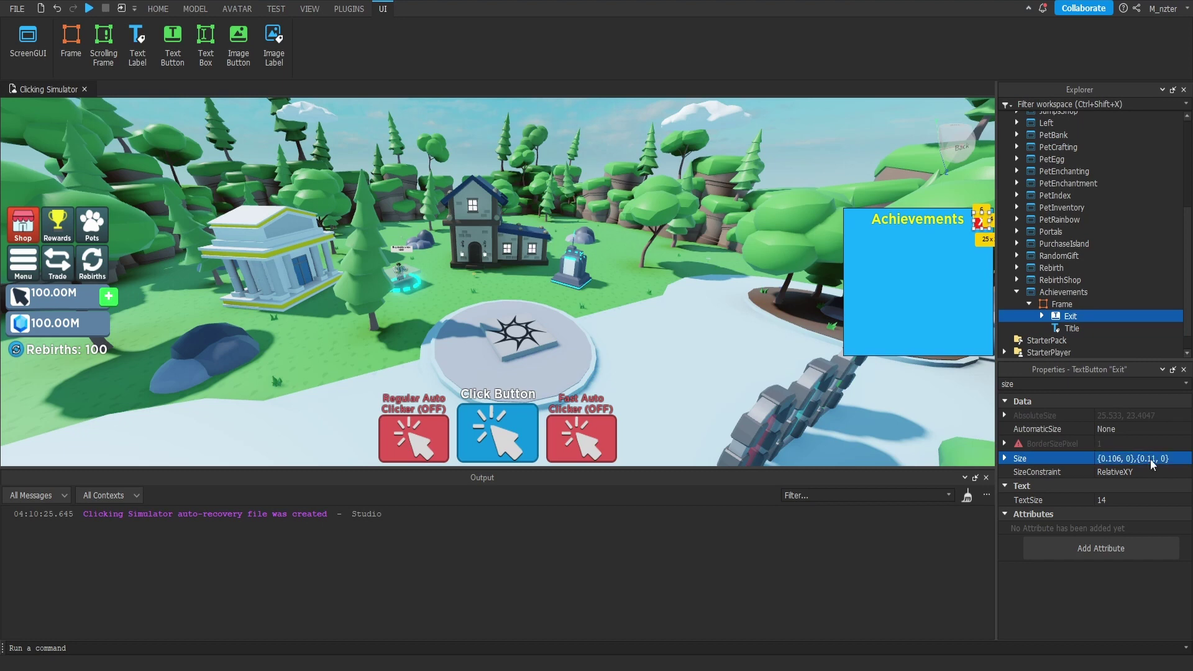
Step: Raise the Exit button's vertical position so that it lines up with the Achievements title
{"action": "double_click", "coordinate": [1076, 381]}
{"action": "type", "text": "po"}
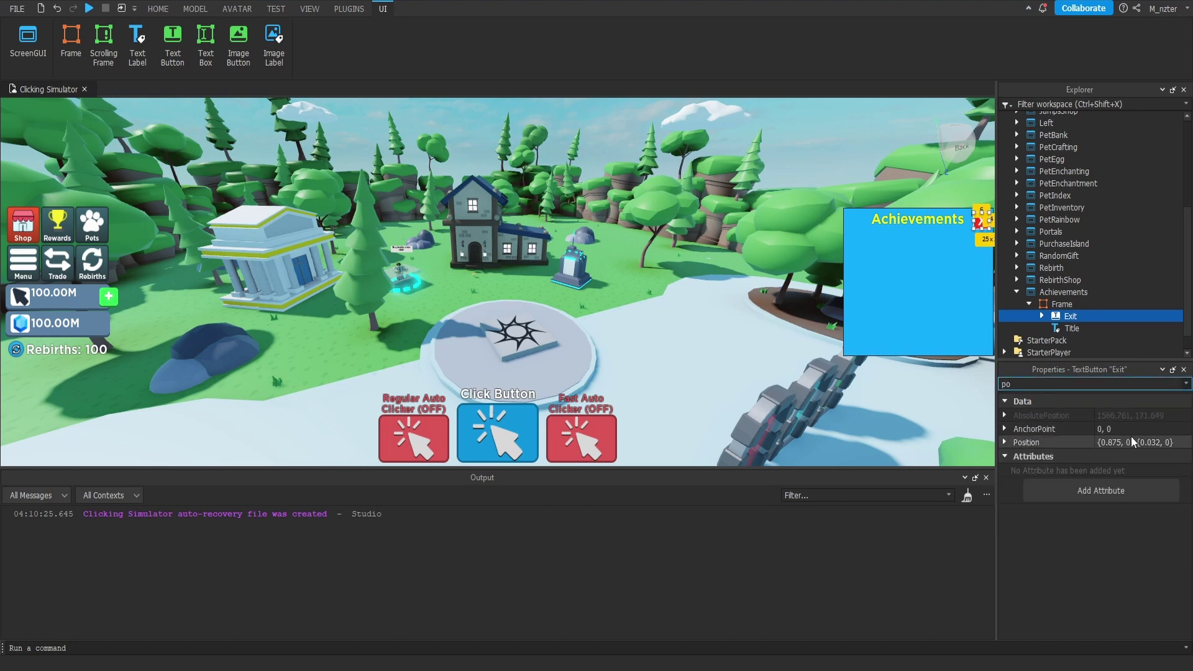
{"action": "double_click", "coordinate": [1153, 440]}
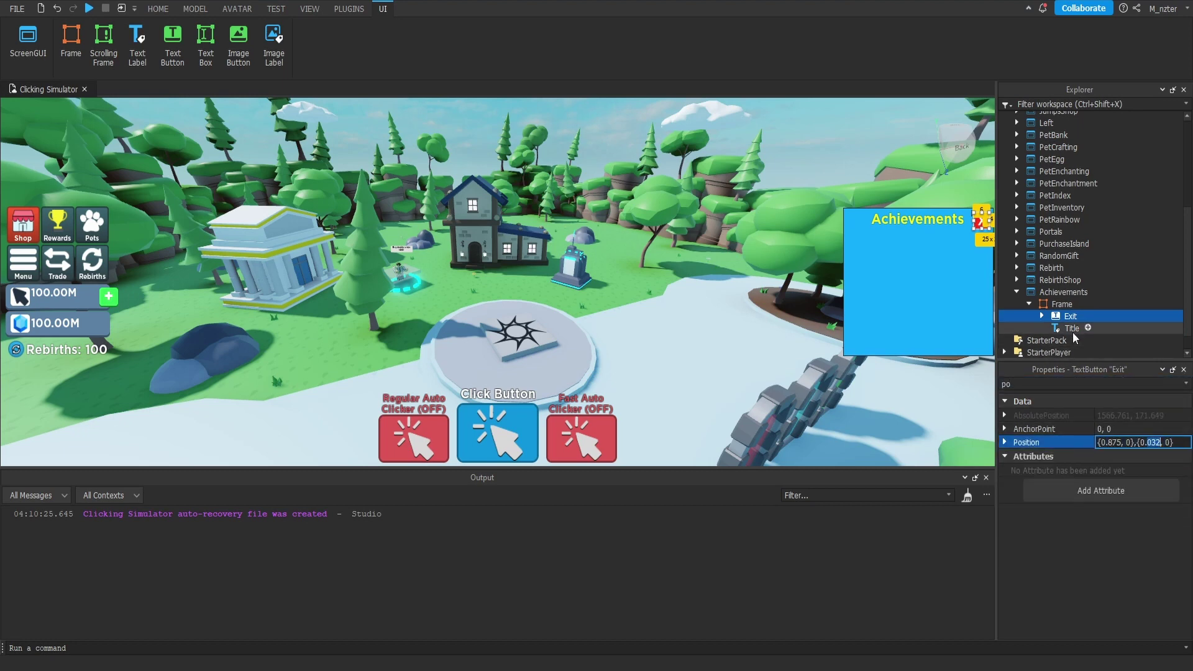
{"action": "type", "text": "0.01"}
{"action": "left_click", "coordinate": [975, 379]}
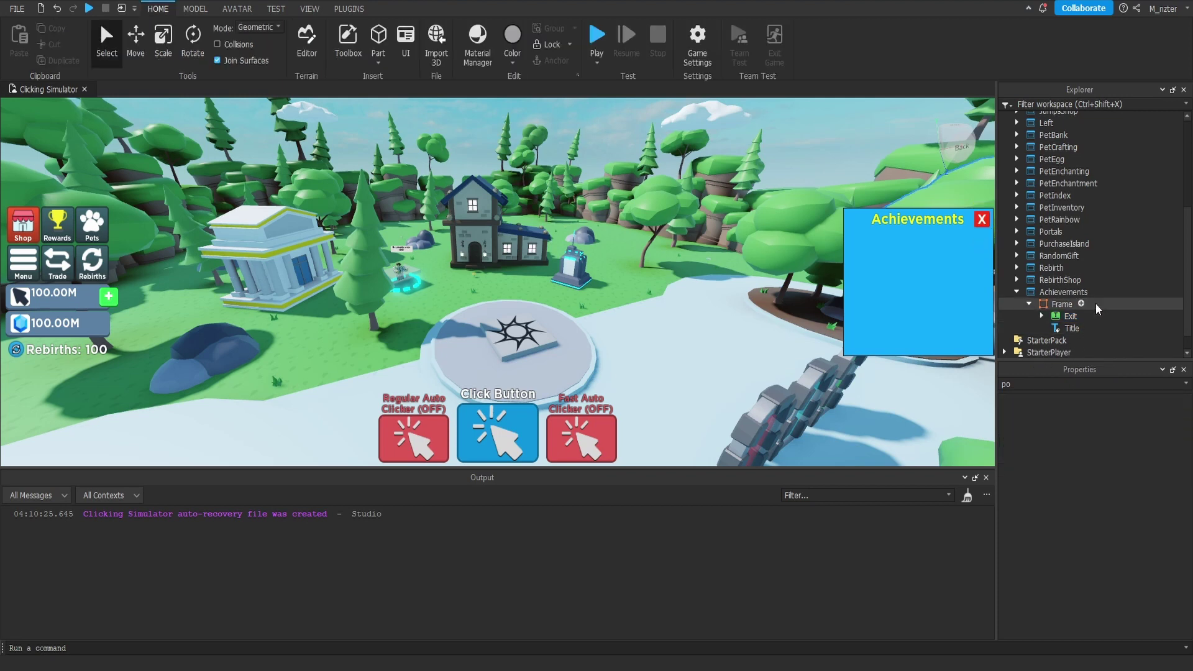
{"action": "left_click", "coordinate": [1072, 315]}
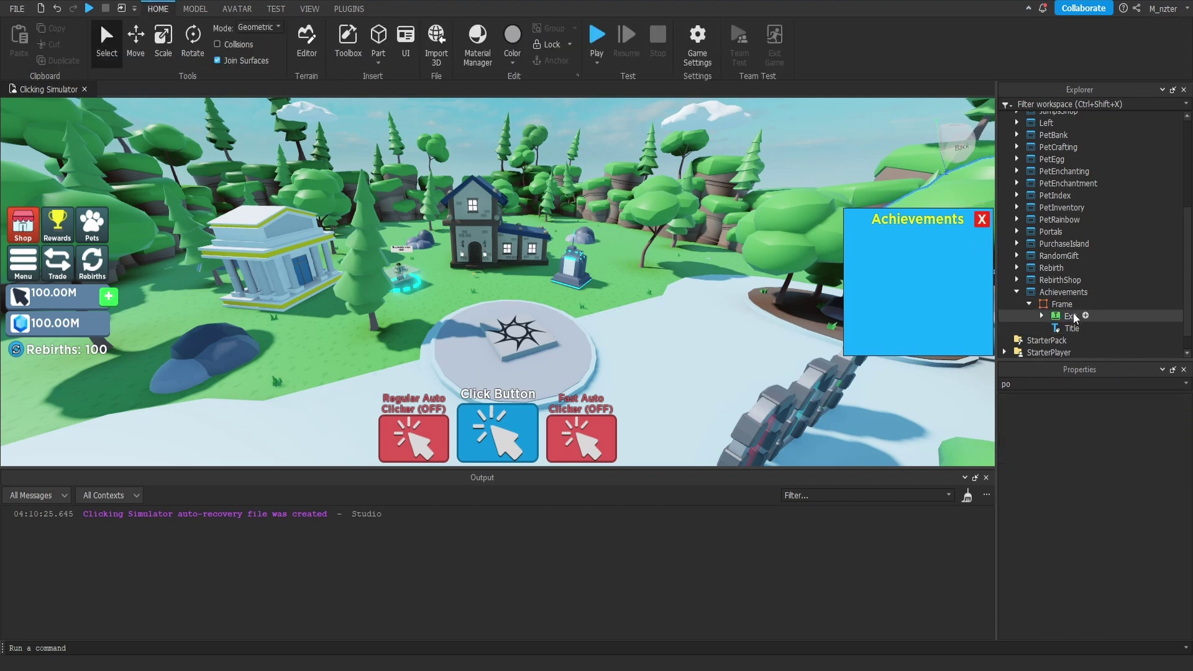
Step: Set the Exit button's horizontal position scale to 0.866
{"action": "double_click", "coordinate": [1110, 442]}
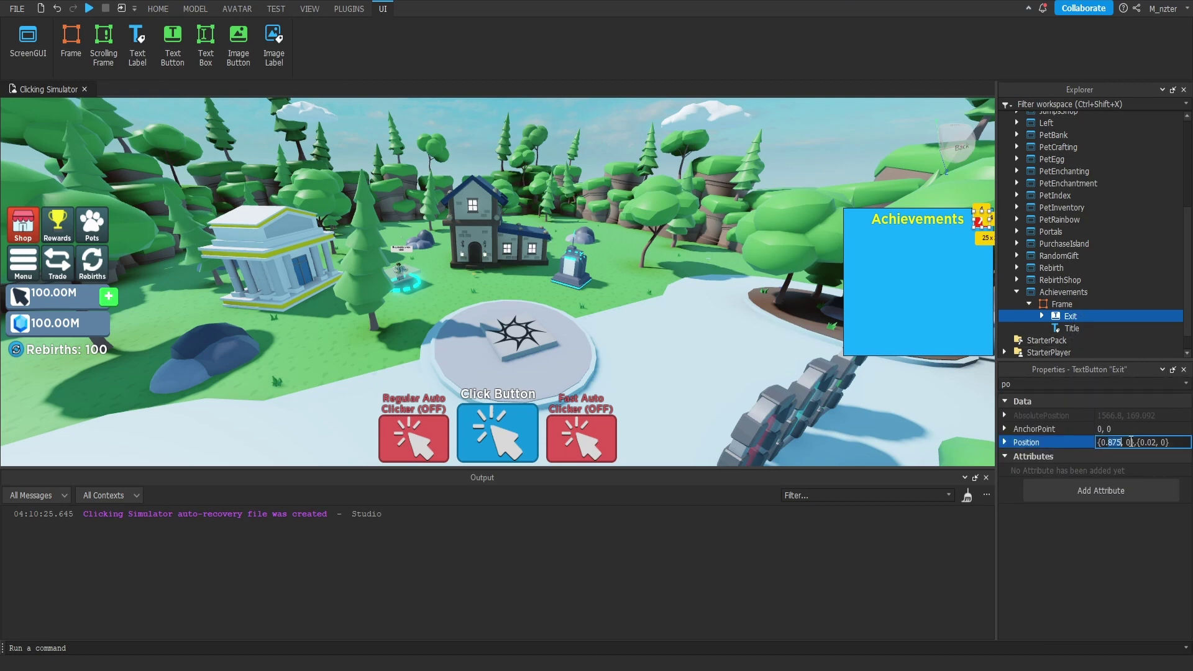
{"action": "type", "text": "866"}
{"action": "key", "text": "Return"}
{"action": "key", "text": "Escape"}
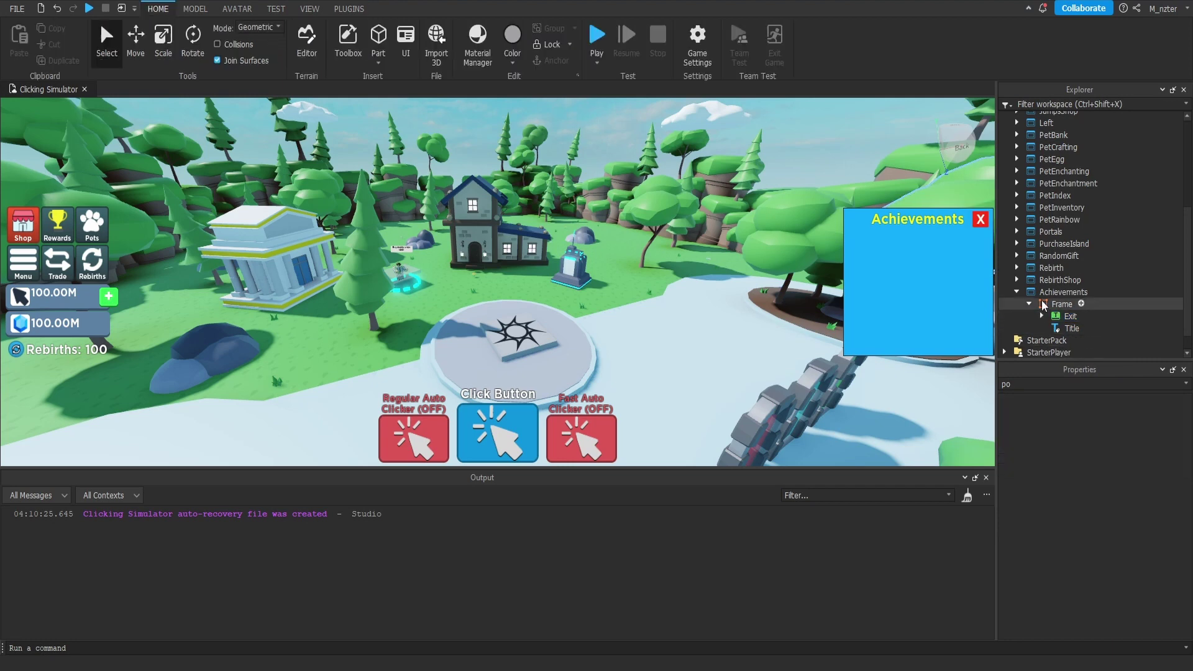
Step: Insert a ScrollingFrame into the Achievements Frame and name it Container
{"action": "left_click", "coordinate": [1081, 303]}
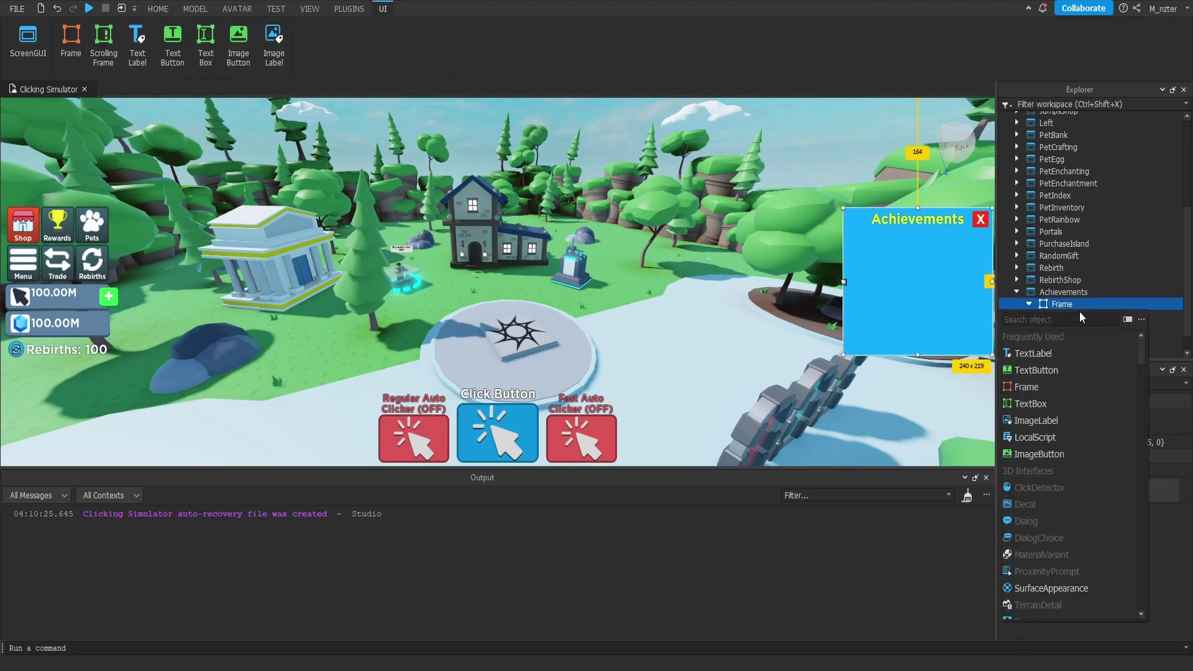
{"action": "type", "text": "scr"}
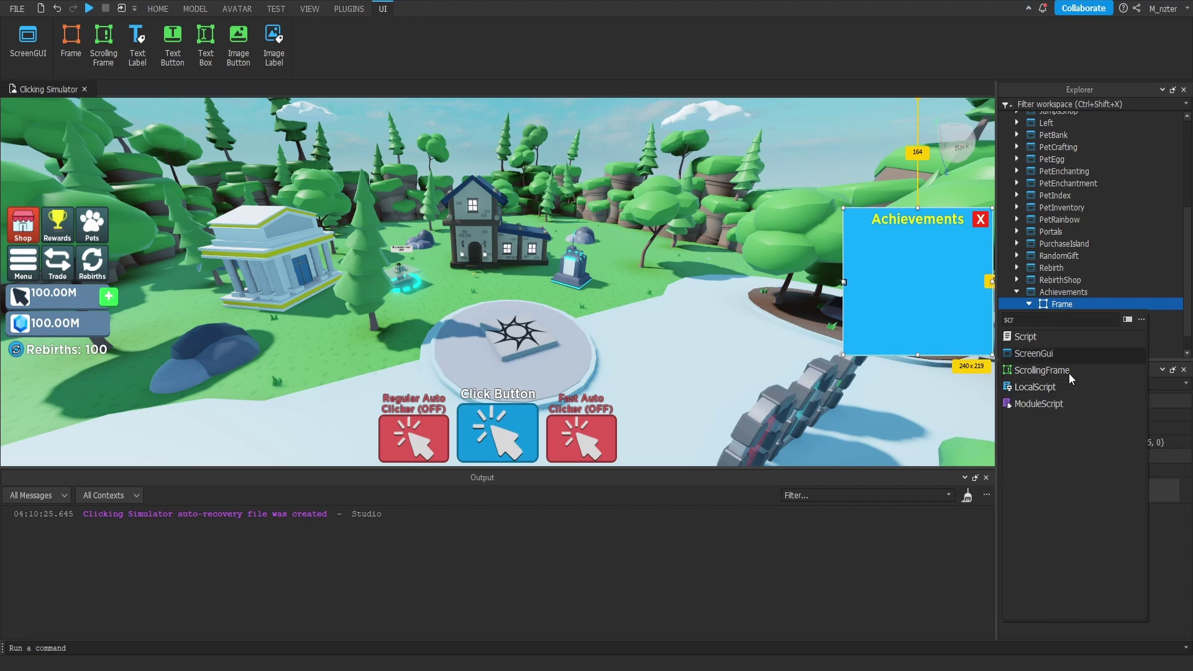
{"action": "left_click", "coordinate": [1068, 373]}
{"action": "double_click", "coordinate": [1091, 315]}
{"action": "type", "text": "Container"}
Step: Set the Container's size to {0.2, 0},{0.2, 0}
{"action": "left_click", "coordinate": [1044, 382]}
{"action": "type", "text": "size"}
{"action": "left_click", "coordinate": [1120, 464]}
{"action": "left_click", "coordinate": [1131, 456]}
{"action": "type", "text": ".2,0,.2,0"}
{"action": "key", "text": "Return"}
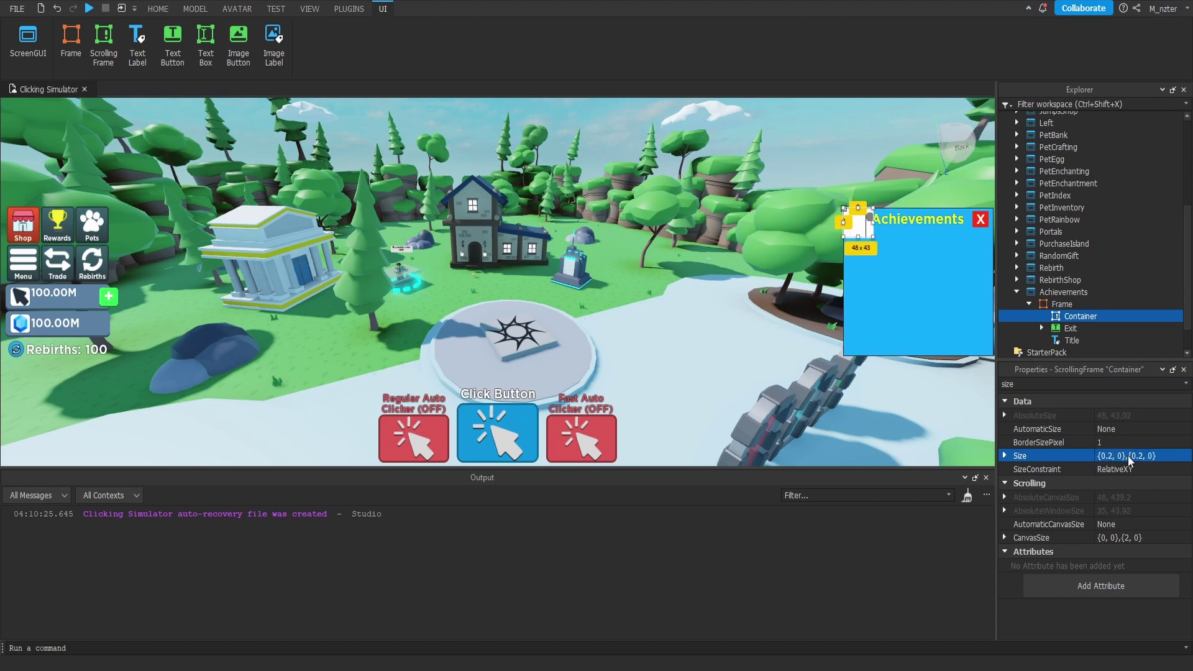
Step: Set the Container's AutomaticCanvasSize to Y and its CanvasSize to {0, 0},{1, 0}
{"action": "left_click", "coordinate": [1123, 524]}
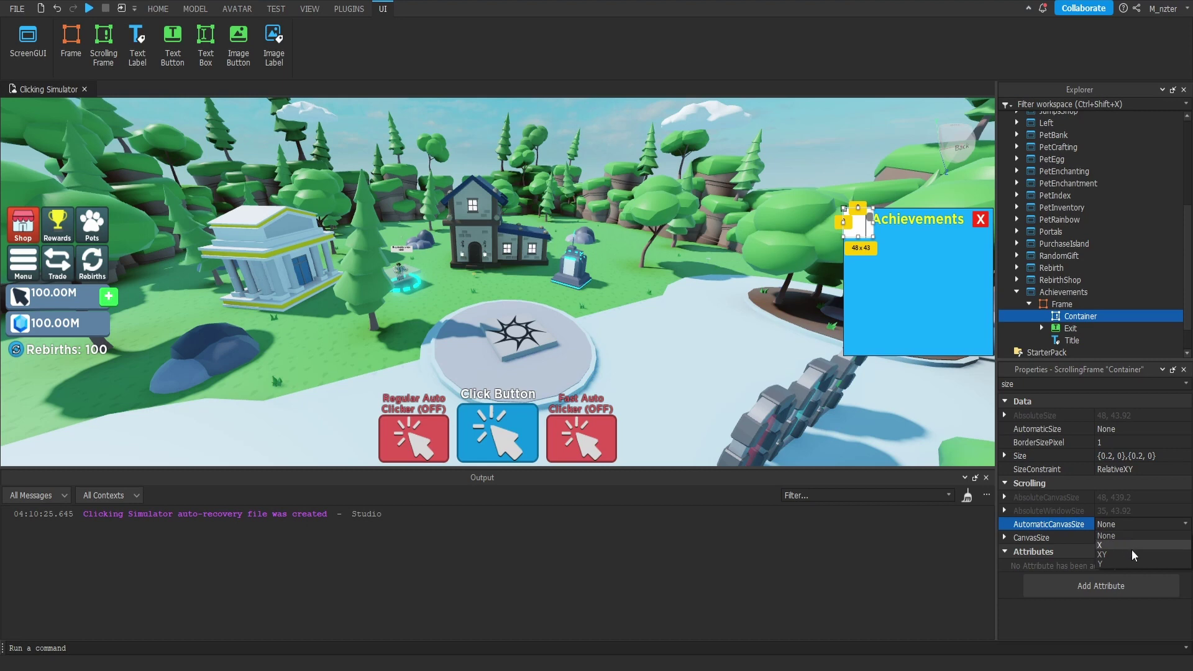
{"action": "left_click", "coordinate": [1141, 561]}
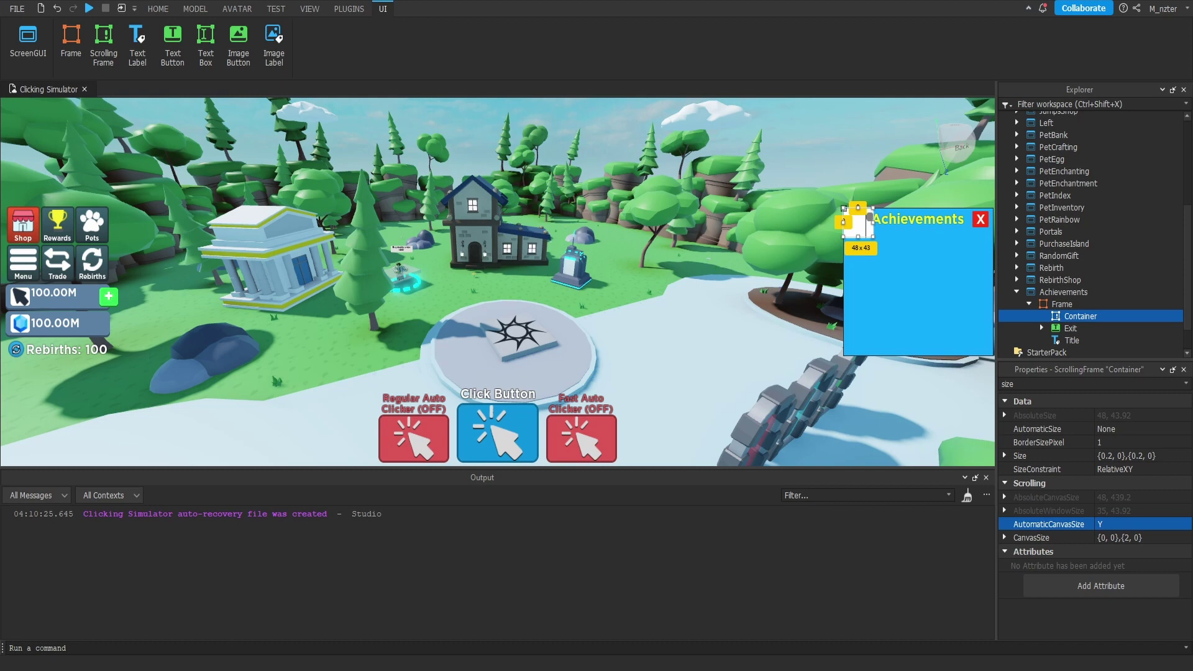
{"action": "double_click", "coordinate": [1125, 537]}
{"action": "type", "text": "1"}
{"action": "key", "text": "Return"}
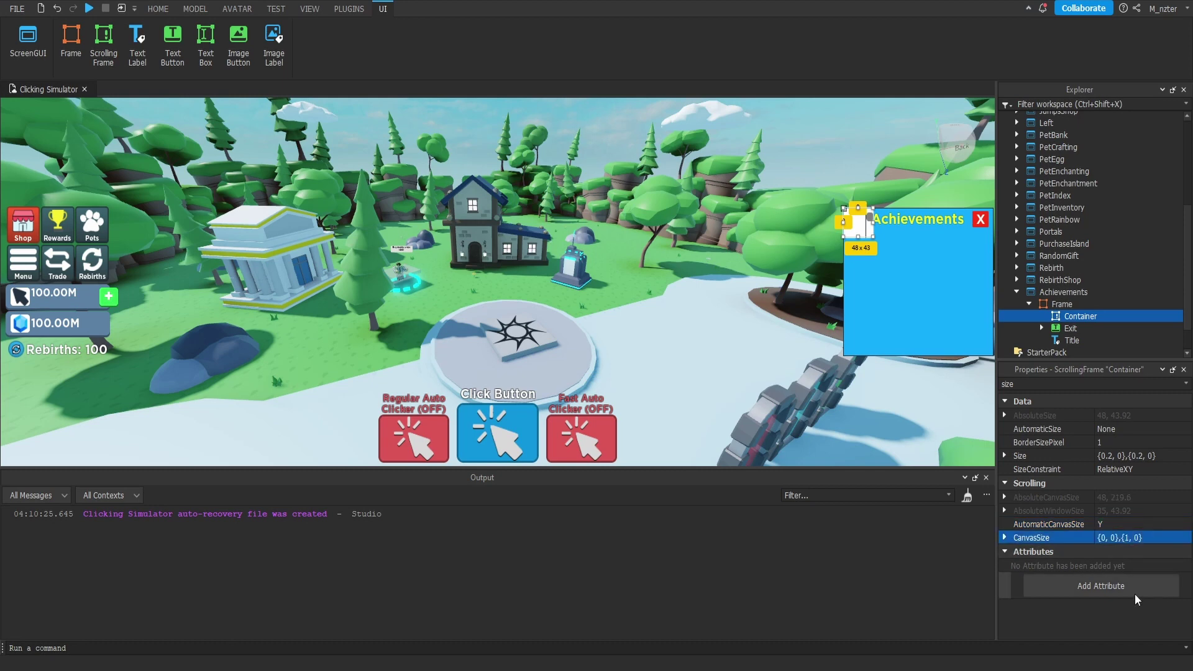
Step: Stretch the Container over the area below the Achievements title and set its size to {0.97, 0},{0.85, 0}
{"action": "left_click_drag", "start_coordinate": [864, 233], "coordinate": [847, 354]}
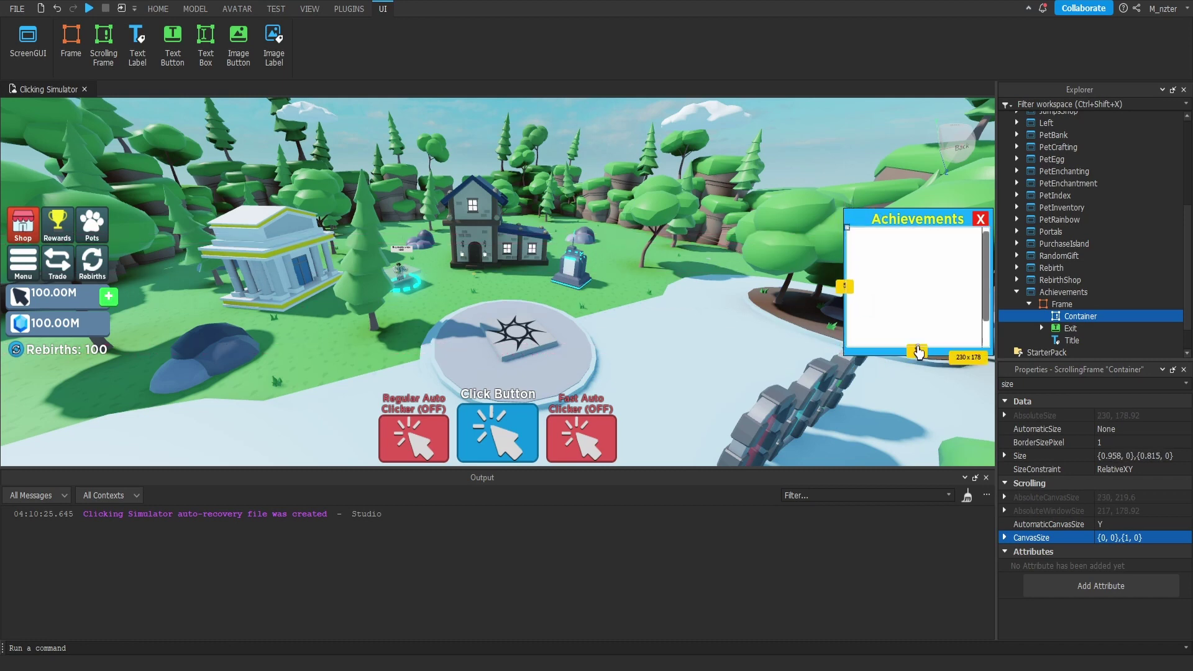
{"action": "left_click_drag", "start_coordinate": [917, 346], "coordinate": [919, 325]}
{"action": "left_click", "coordinate": [1115, 455]}
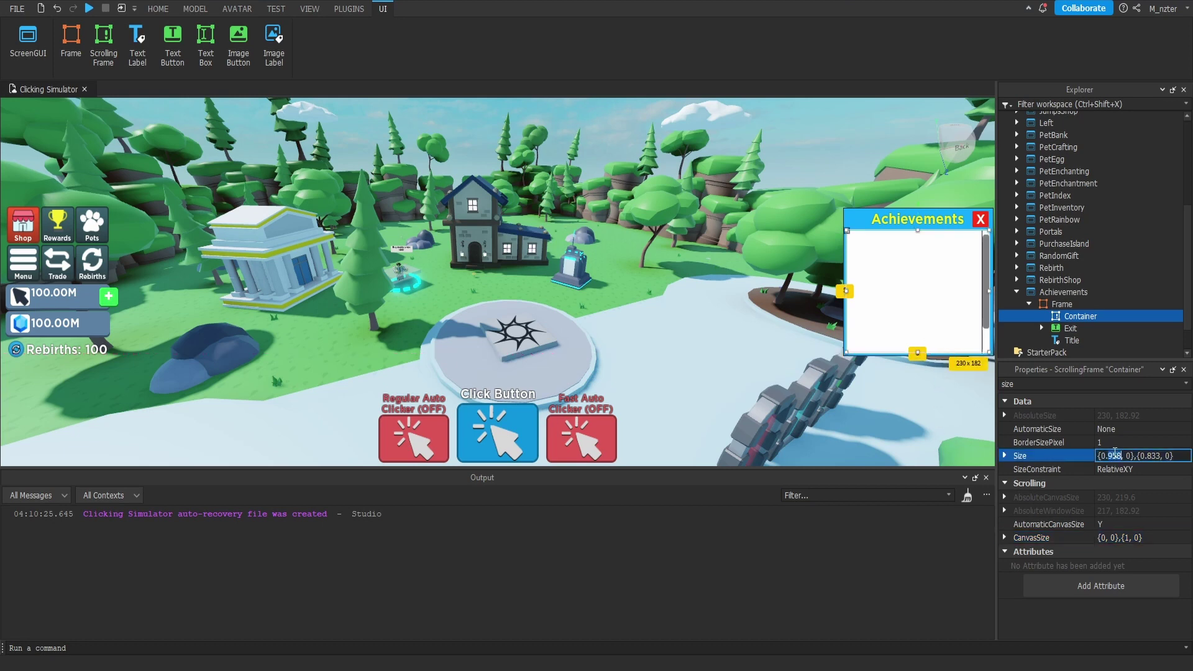
{"action": "type", "text": "7"}
{"action": "key", "text": "Return"}
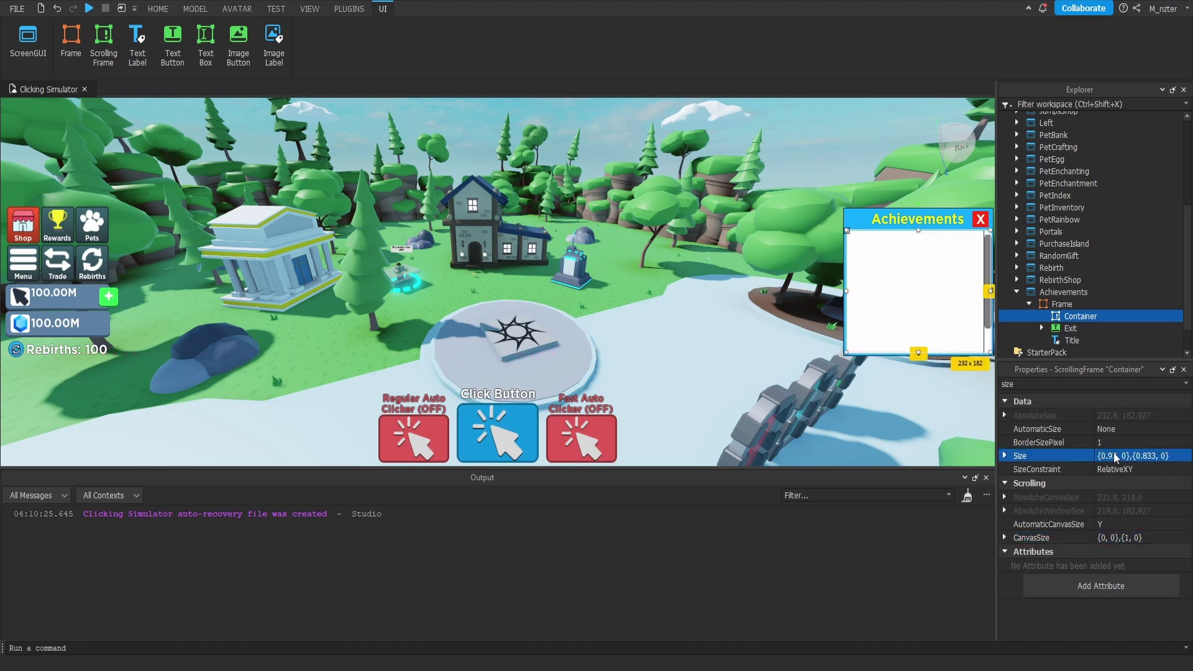
{"action": "double_click", "coordinate": [1149, 457]}
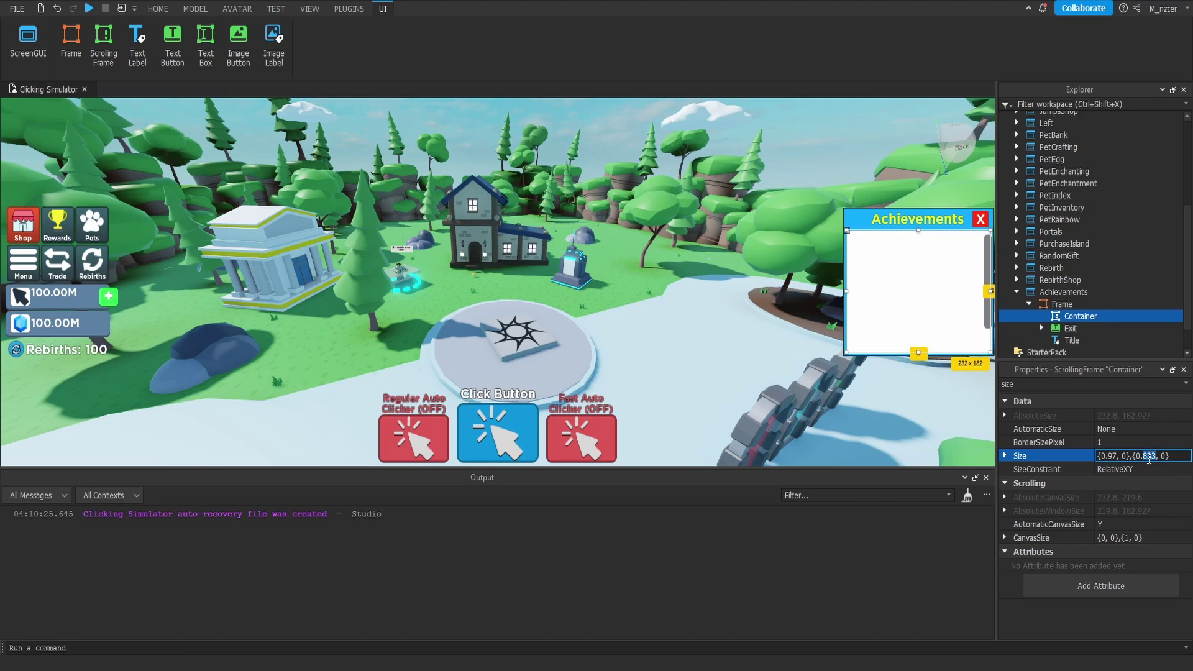
{"action": "type", "text": "85"}
{"action": "key", "text": "Return"}
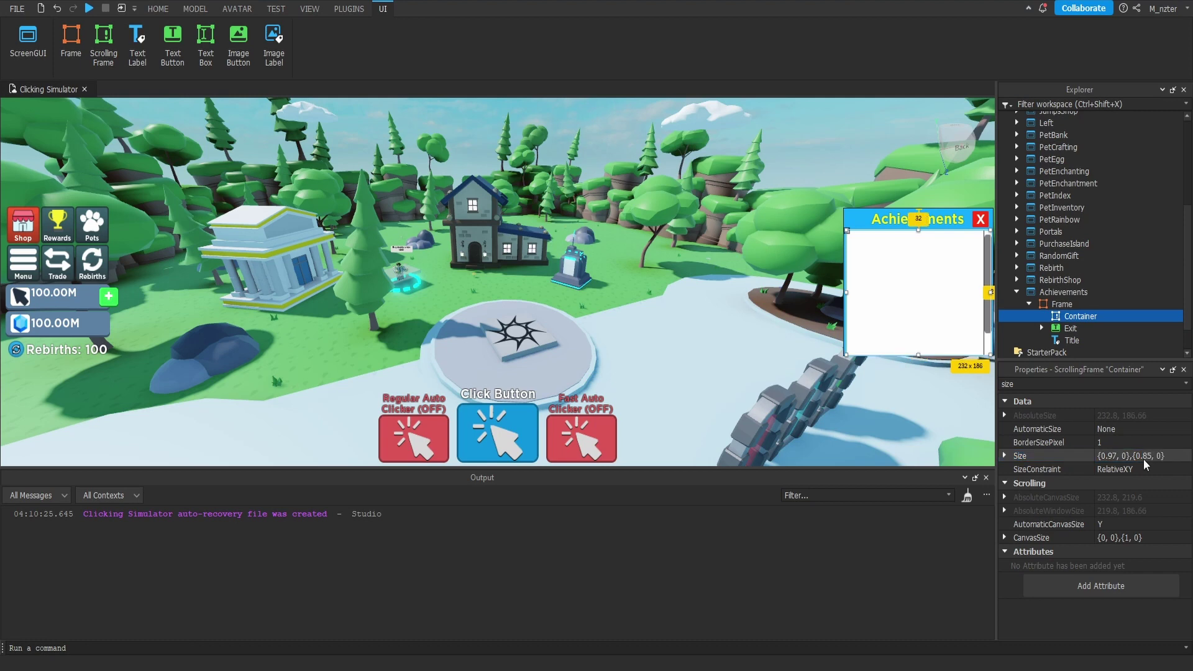
Step: Center the Container horizontally with an AnchorPoint of 0.5, 0 and a horizontal position scale of 0.5
{"action": "double_click", "coordinate": [1091, 385]}
{"action": "type", "text": "po"}
{"action": "left_click", "coordinate": [1096, 428]}
{"action": "type", "text": ".5"}
{"action": "double_click", "coordinate": [1112, 442]}
{"action": "type", "text": "5"}
{"action": "key", "text": "Return"}
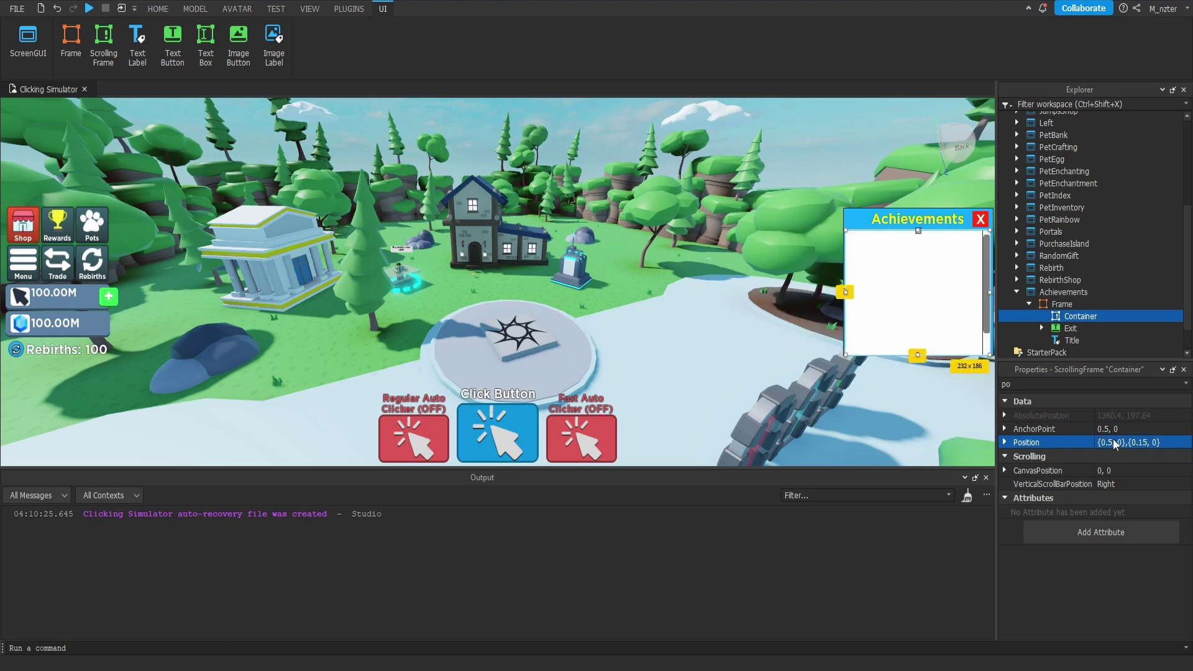
Step: Set the Container's vertical position scale to 0.14
{"action": "left_click", "coordinate": [1145, 442]}
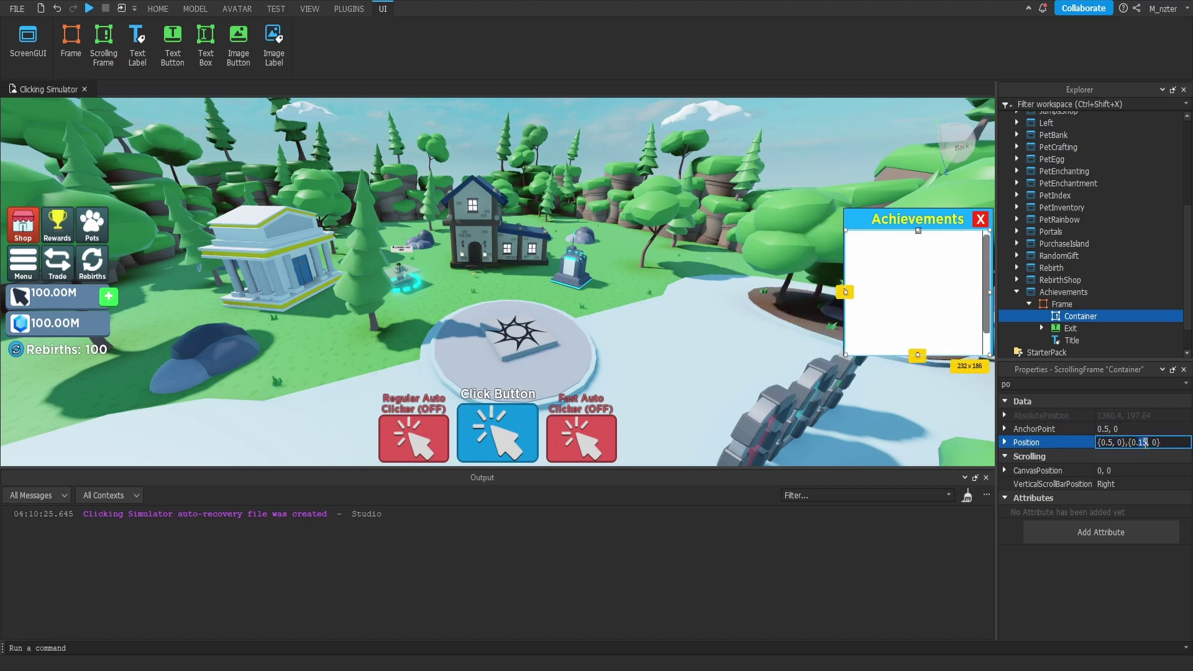
{"action": "type", "text": "4"}
{"action": "key", "text": "Return"}
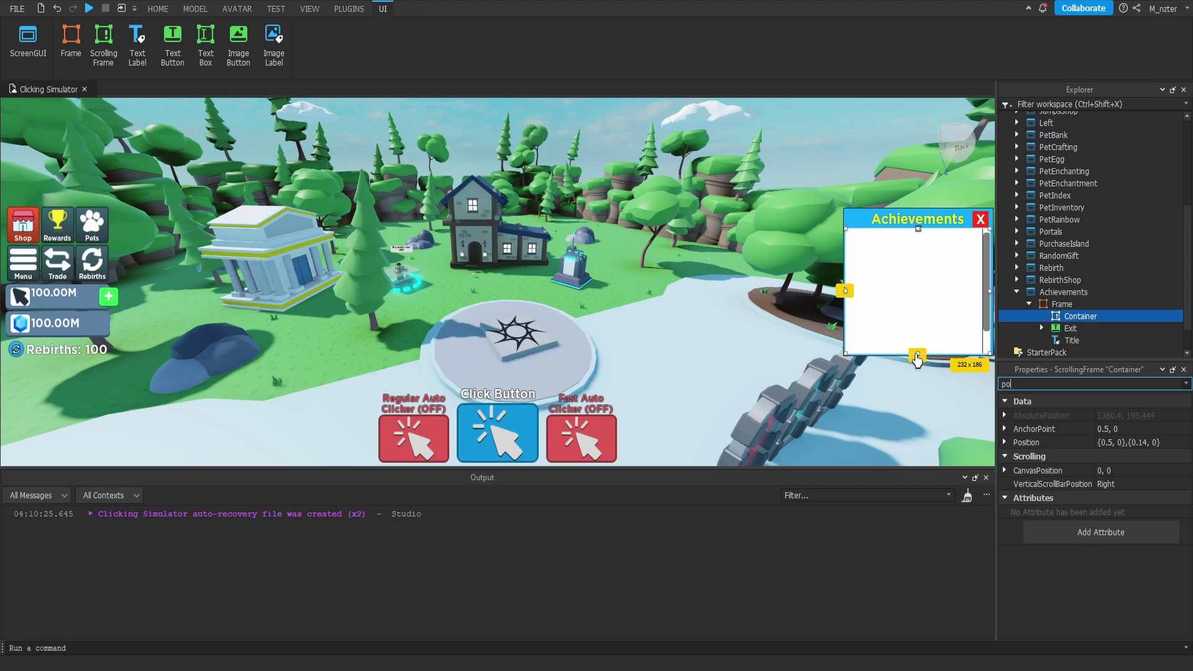
{"action": "left_click", "coordinate": [922, 363]}
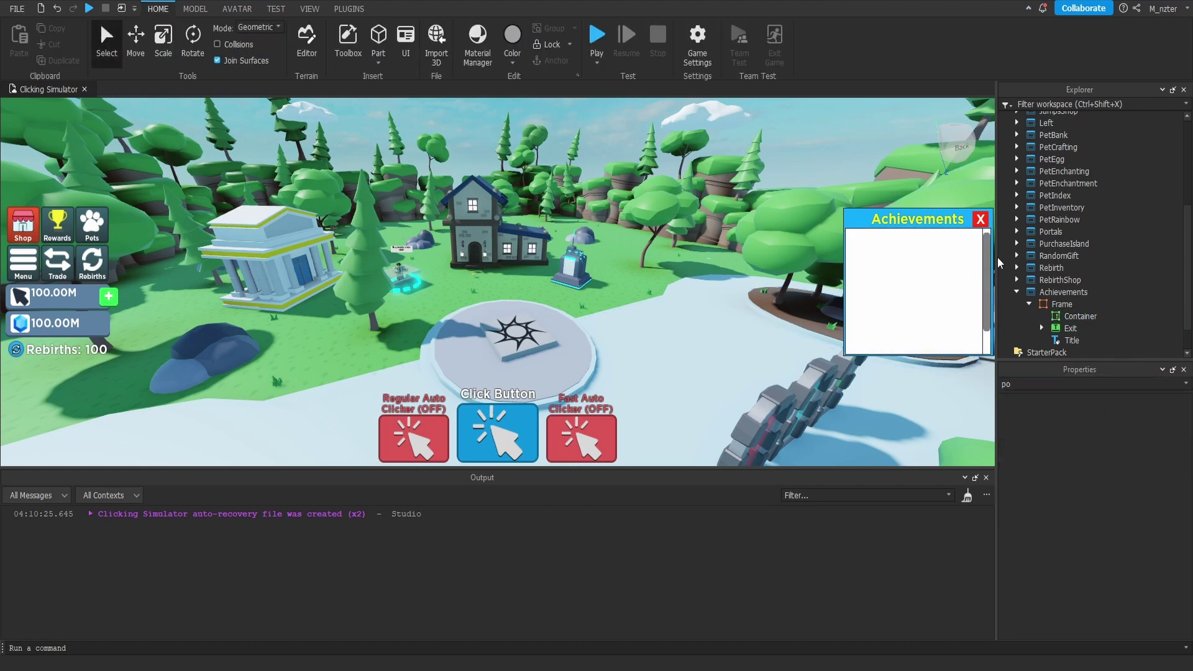
Step: Make the Container's background fully transparent with a BackgroundTransparency of 1
{"action": "left_click", "coordinate": [1078, 316]}
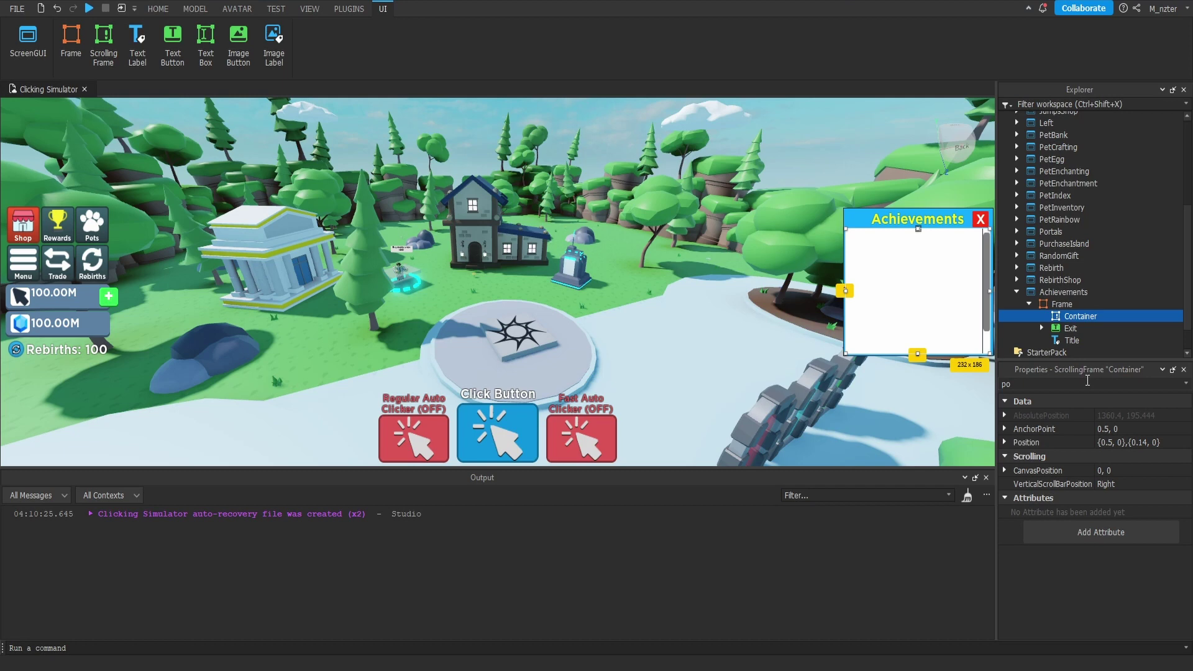
{"action": "left_click", "coordinate": [1082, 385]}
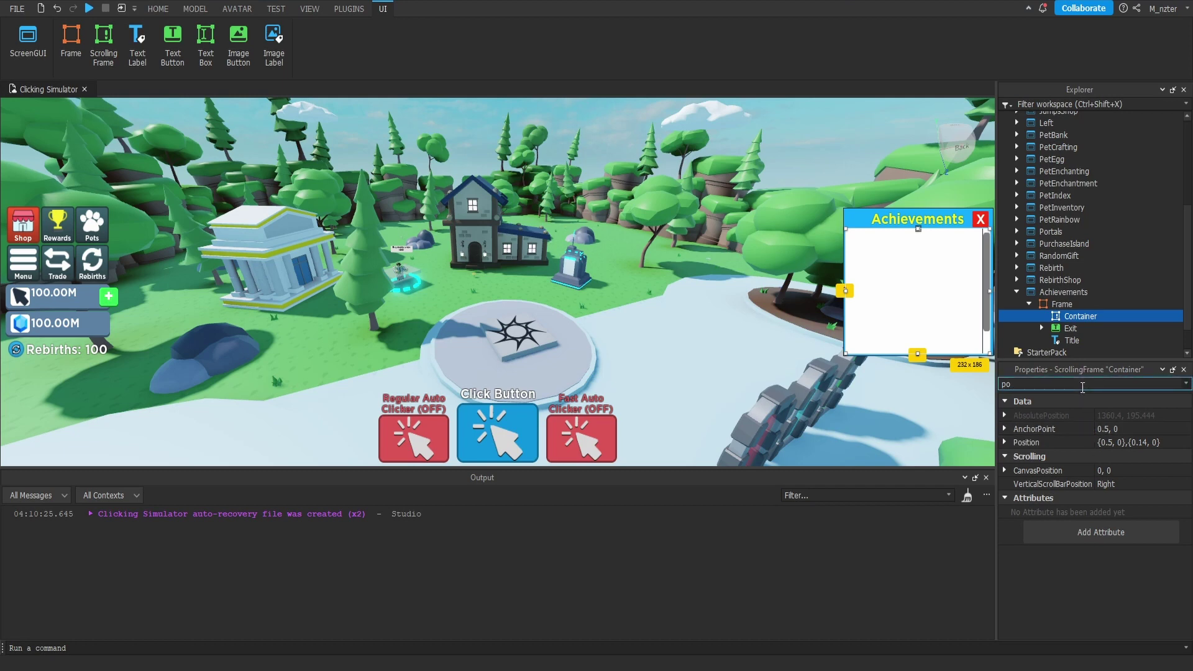
{"action": "key", "text": "BackSpace"}
{"action": "key", "text": "BackSpace"}
{"action": "type", "text": "bac"}
{"action": "left_click", "coordinate": [1111, 432]}
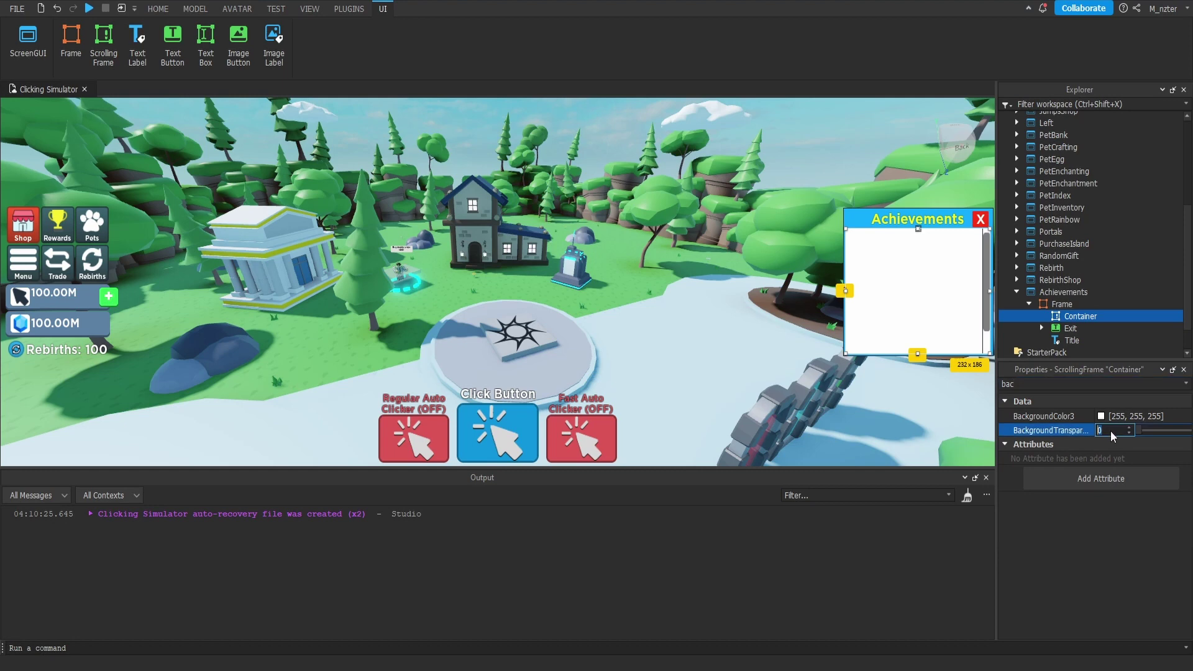
{"action": "type", "text": "1"}
{"action": "key", "text": "Return"}
Step: Remove the Container's border by setting BorderSizePixel to 0
{"action": "left_click", "coordinate": [1101, 383]}
{"action": "key", "text": "BackSpace"}
{"action": "key", "text": "BackSpace"}
{"action": "type", "text": "or"}
{"action": "left_click", "coordinate": [1133, 442]}
{"action": "key", "text": "Return"}
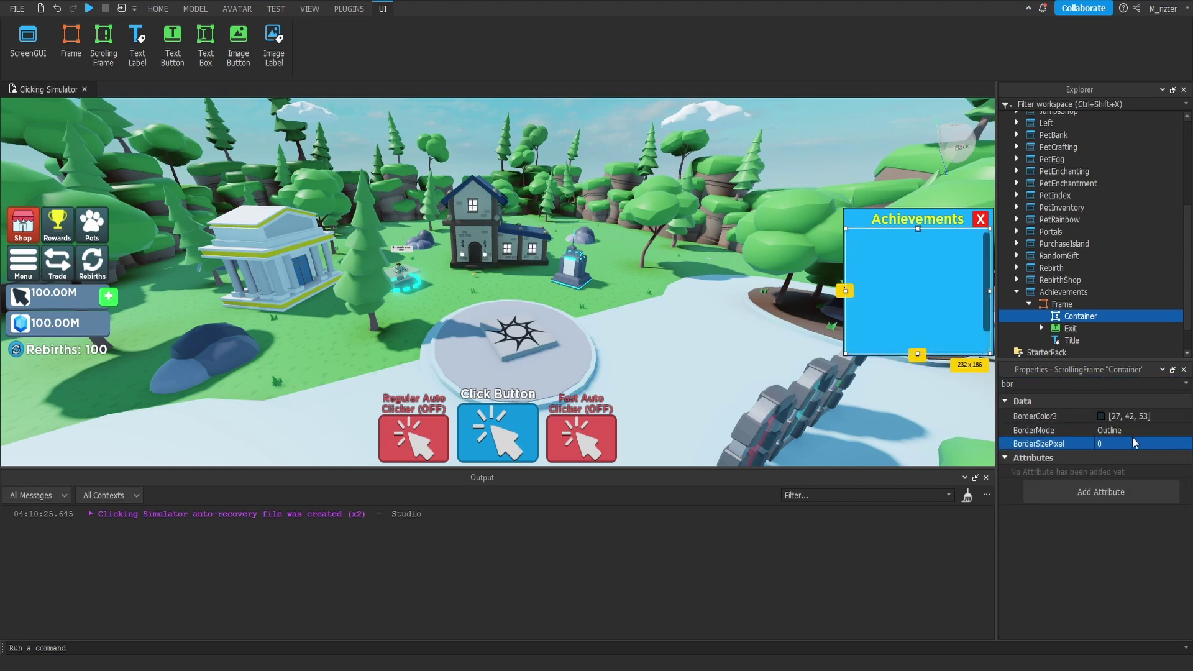
Step: Change the Container's ScrollBarImageColor3 to white, [255, 255, 255]
{"action": "double_click", "coordinate": [1097, 385]}
{"action": "type", "text": "scr"}
{"action": "left_click", "coordinate": [1101, 432]}
{"action": "left_click_drag", "start_coordinate": [740, 289], "coordinate": [747, 175]}
{"action": "left_click", "coordinate": [749, 195]}
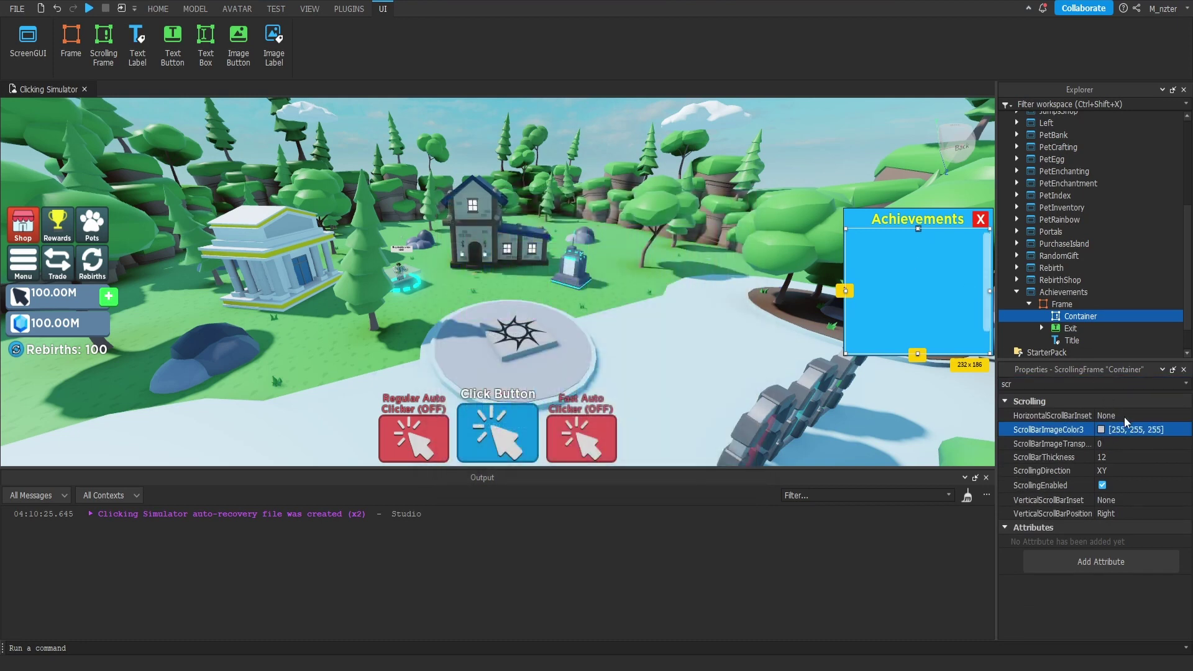
Step: Set the Container's ScrollBarThickness to 6 and test scrolling in the Achievements window
{"action": "left_click", "coordinate": [1116, 455]}
{"action": "type", "text": "6"}
{"action": "key", "text": "Return"}
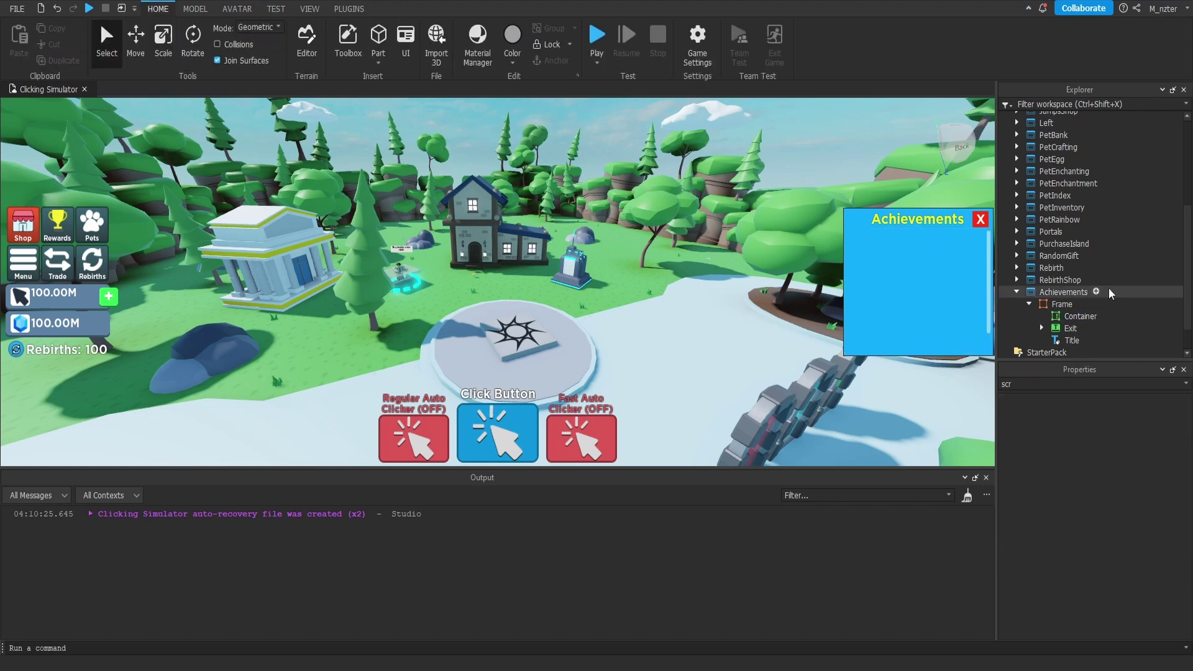
{"action": "scroll", "coordinate": [910, 274], "scroll_direction": "down", "scroll_amount": 3}
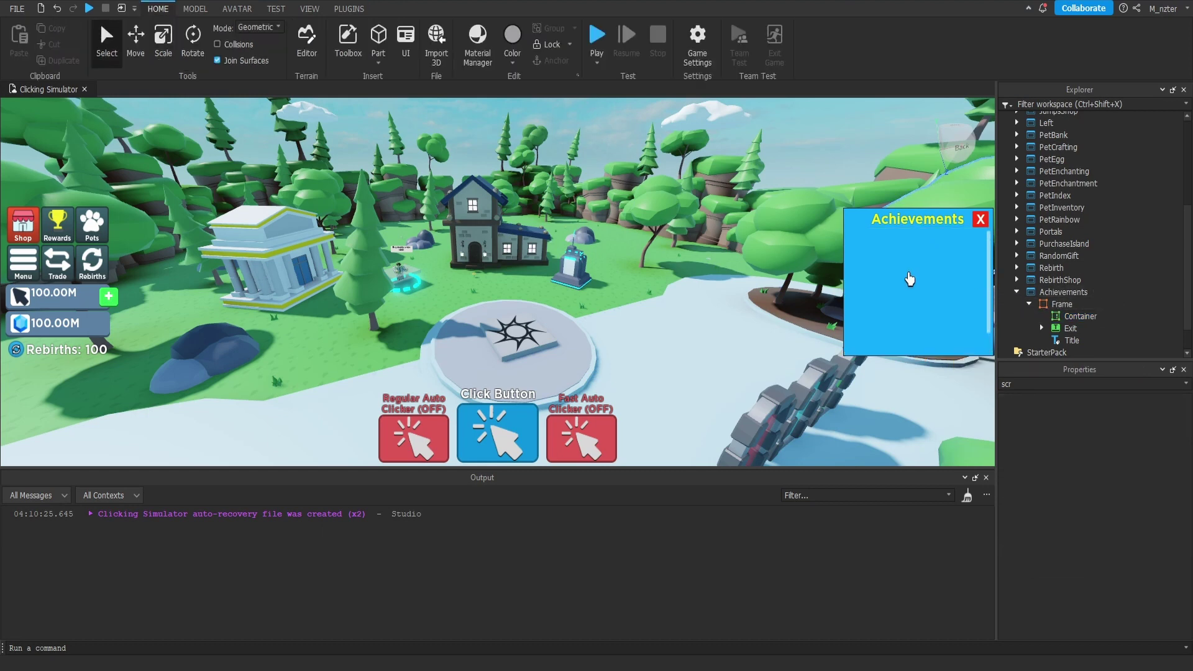
{"action": "scroll", "coordinate": [909, 279], "scroll_direction": "up", "scroll_amount": 3}
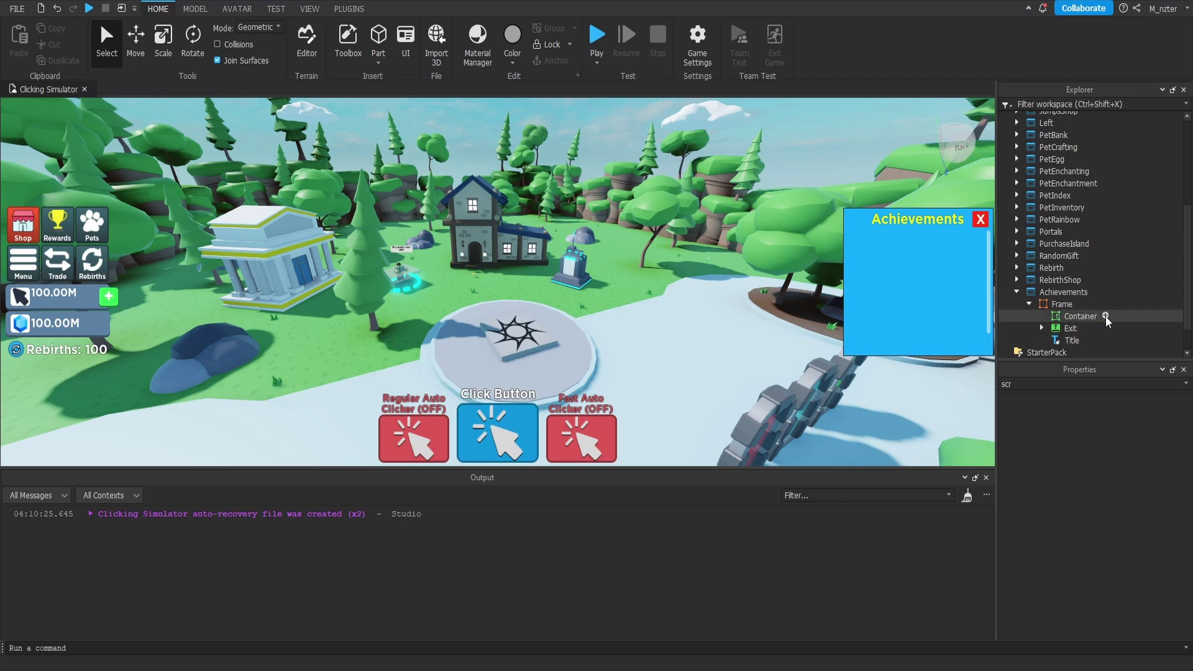
Step: Add a UIGridLayout and a Frame inside the Container
{"action": "left_click", "coordinate": [1105, 316]}
{"action": "type", "text": "uig"}
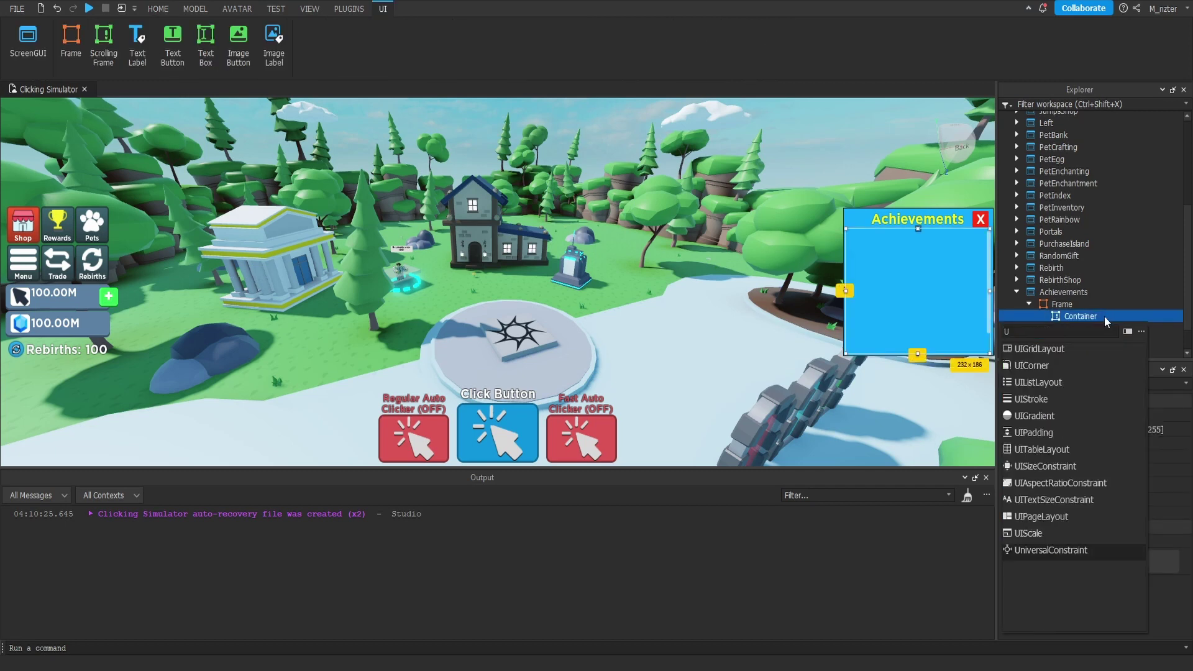
{"action": "key", "text": "Return"}
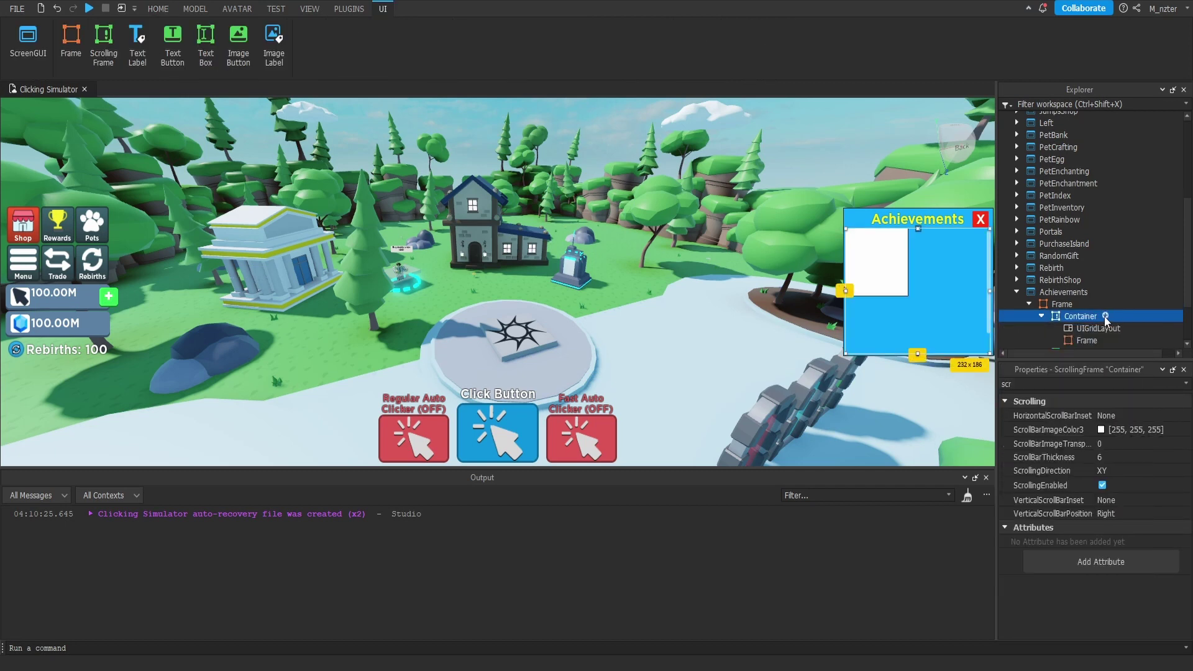
Step: Set the UIGridLayout's CellPadding to {0, 0},{0, 0} and its CellSize to {0.98, 0},{0.42, 0}
{"action": "left_click", "coordinate": [1097, 294]}
{"action": "left_click", "coordinate": [1132, 415]}
{"action": "type", "text": "0, 0},{0, 0"}
{"action": "left_click", "coordinate": [1115, 428]}
{"action": "key", "text": "BackSpace"}
{"action": "type", "text": ".98,0"}
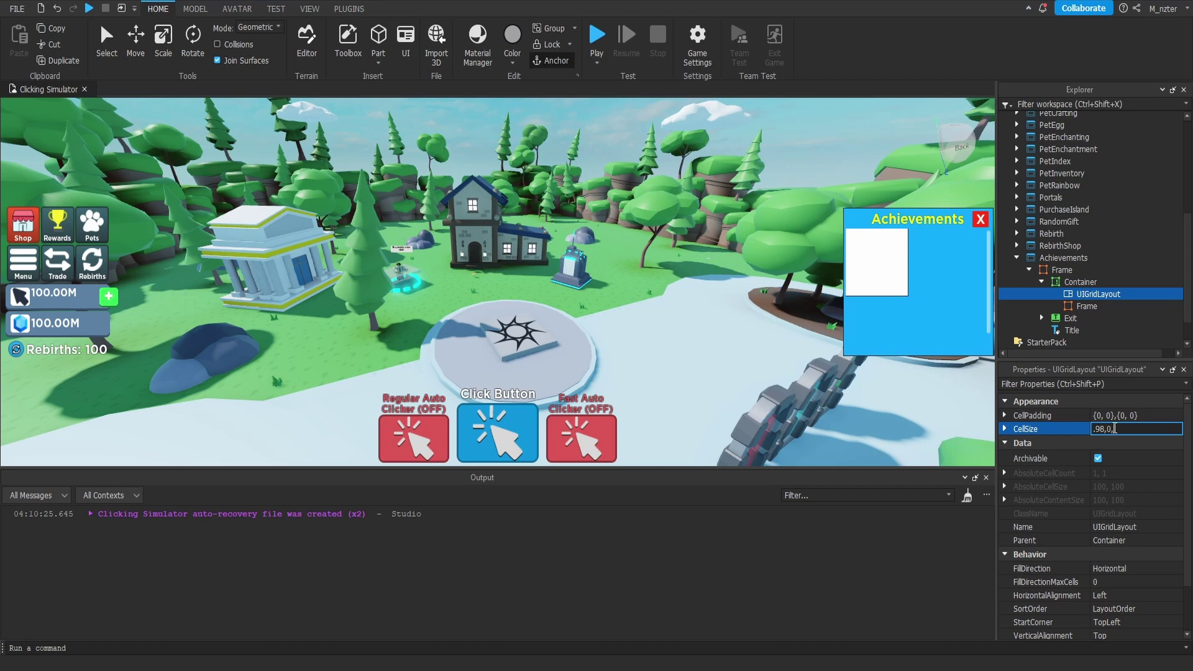
{"action": "type", "text": ",.42,0"}
{"action": "key", "text": "Return"}
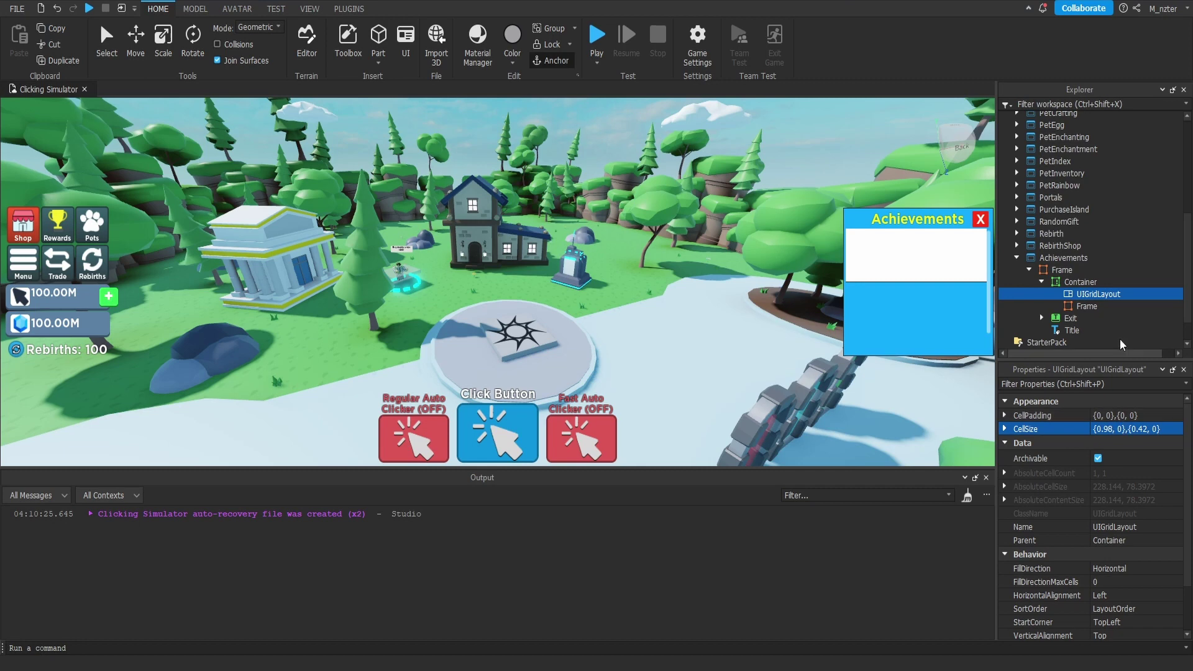
Step: Duplicate the Frame inside the Container twice
{"action": "left_click", "coordinate": [1078, 307]}
{"action": "key", "text": "ctrl+d"}
{"action": "key", "text": "ctrl+d"}
Step: Examine how the three frames stack in the Container by selecting them and scrolling through the list
{"action": "left_click", "coordinate": [1076, 318]}
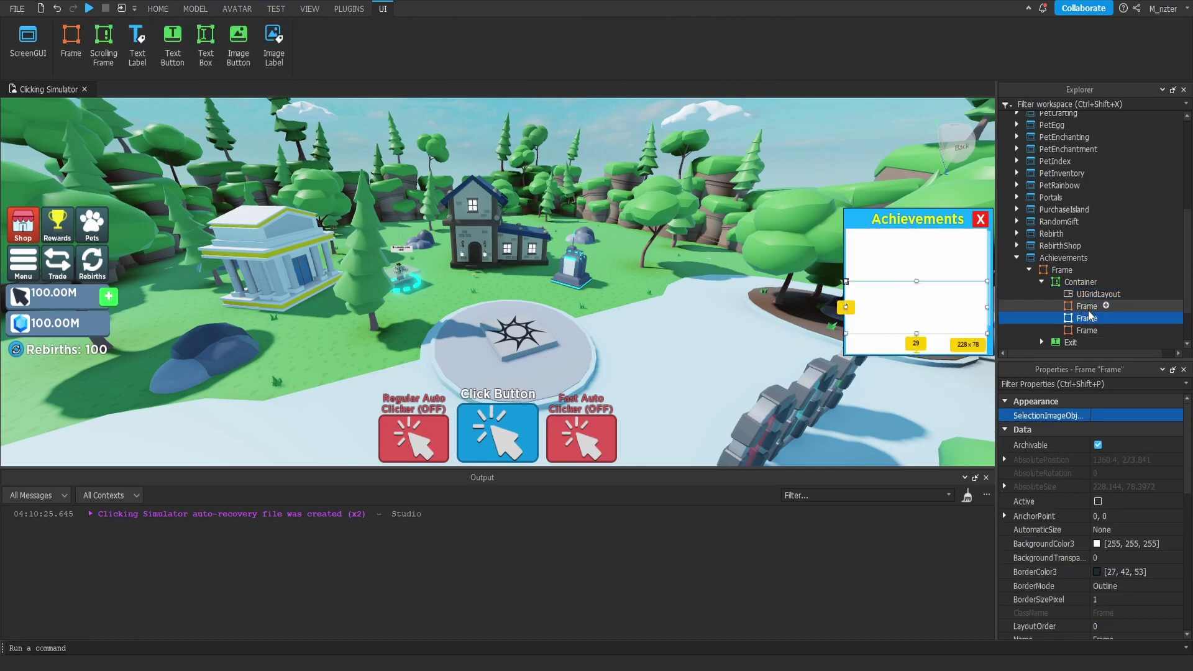
{"action": "left_click", "coordinate": [1087, 310], "text": "ctrl"}
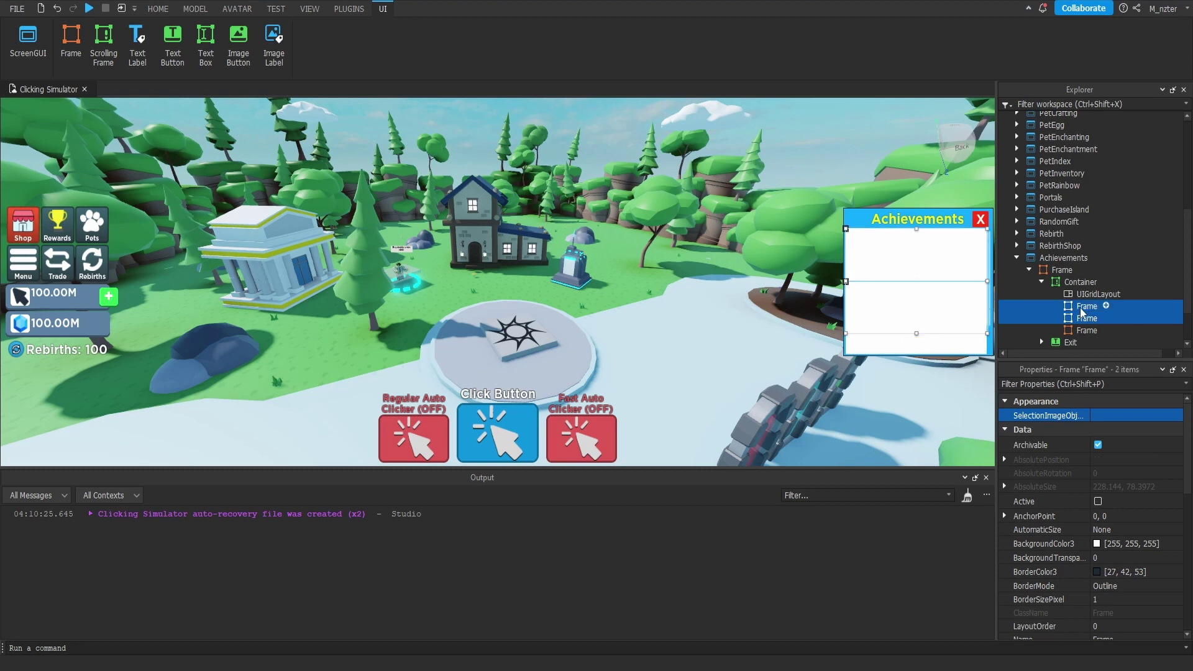
{"action": "left_click", "coordinate": [1086, 329]}
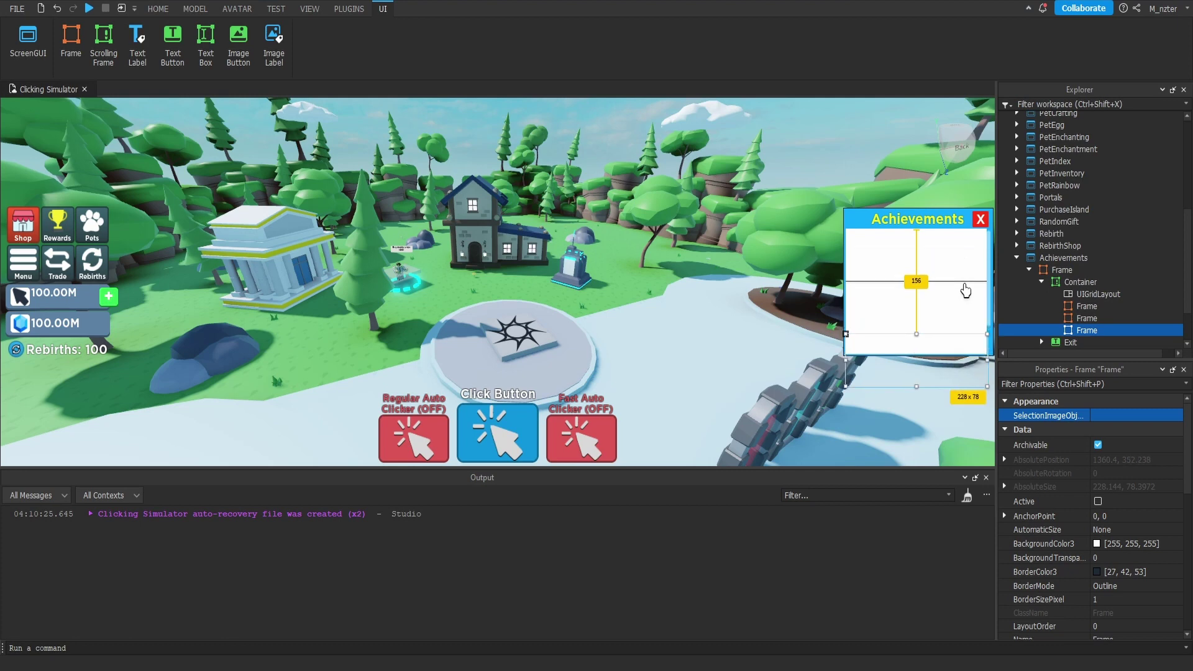
{"action": "scroll", "coordinate": [958, 298], "scroll_direction": "down", "scroll_amount": 1}
{"action": "scroll", "coordinate": [956, 301], "scroll_direction": "up", "scroll_amount": 1}
{"action": "scroll", "coordinate": [951, 311], "scroll_direction": "down", "scroll_amount": 1}
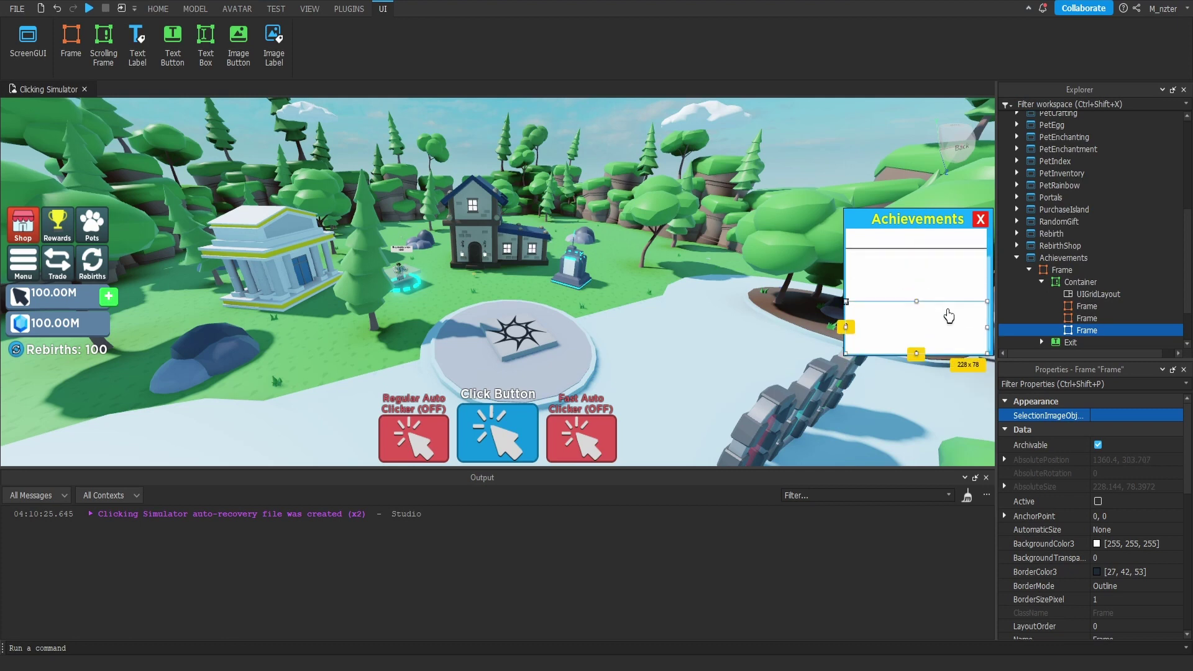
{"action": "scroll", "coordinate": [962, 316], "scroll_direction": "up", "scroll_amount": 1}
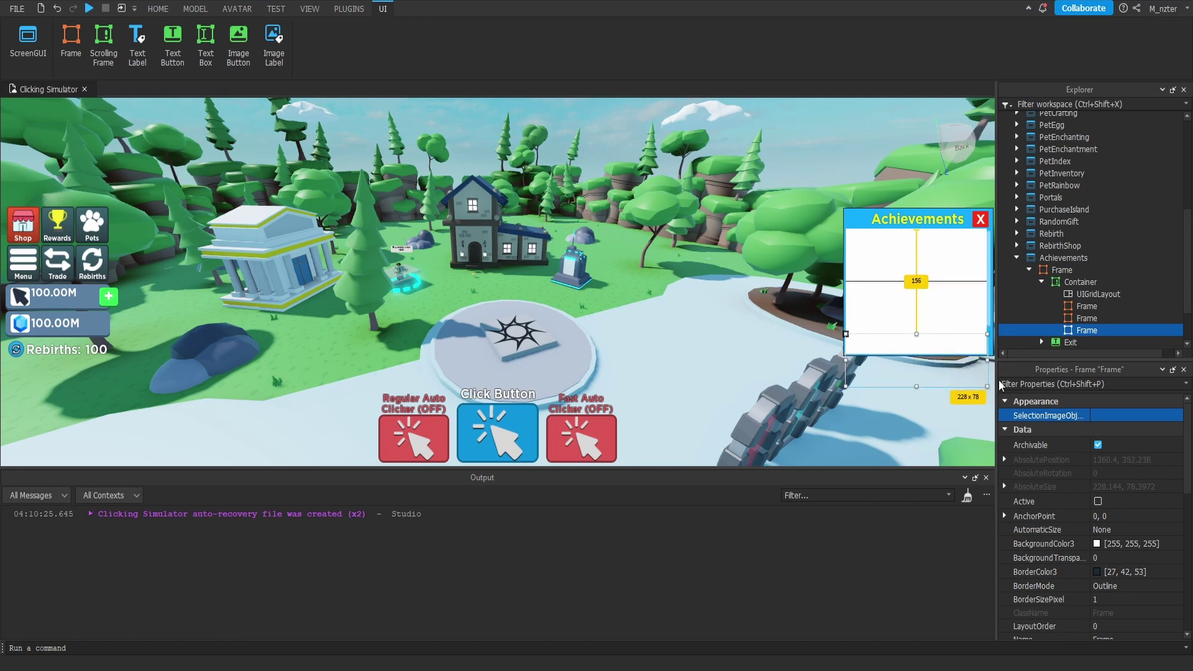
{"action": "left_click_drag", "start_coordinate": [1000, 385], "coordinate": [1031, 429]}
{"action": "left_click", "coordinate": [1087, 318]}
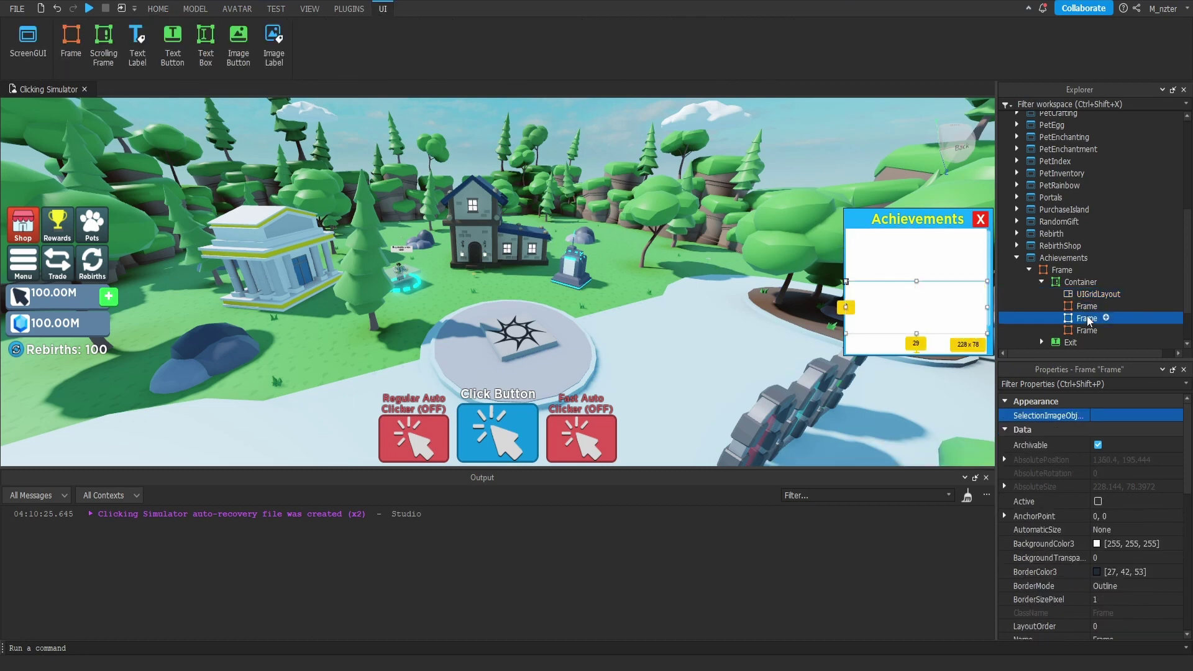
Step: Set the UIGridLayout's CellPadding to {0, 0},{0.025, 0} to separate the Container's frames vertically
{"action": "left_click", "coordinate": [1062, 330]}
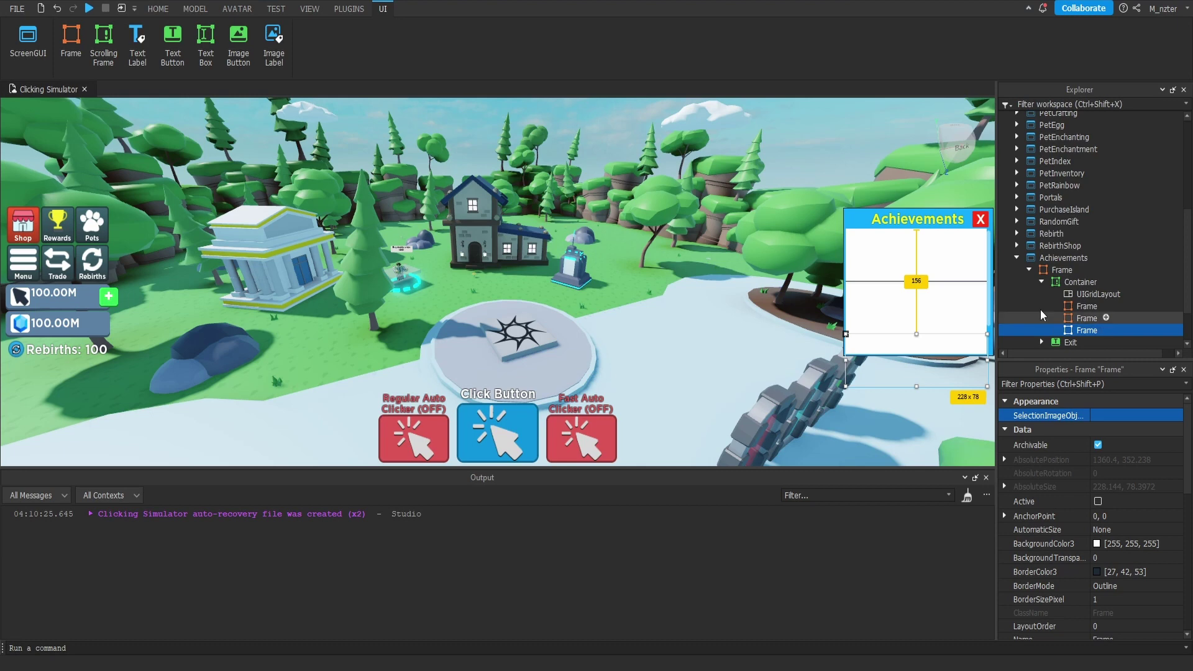
{"action": "scroll", "coordinate": [964, 282], "scroll_direction": "down", "scroll_amount": 1}
{"action": "scroll", "coordinate": [967, 272], "scroll_direction": "up", "scroll_amount": 1}
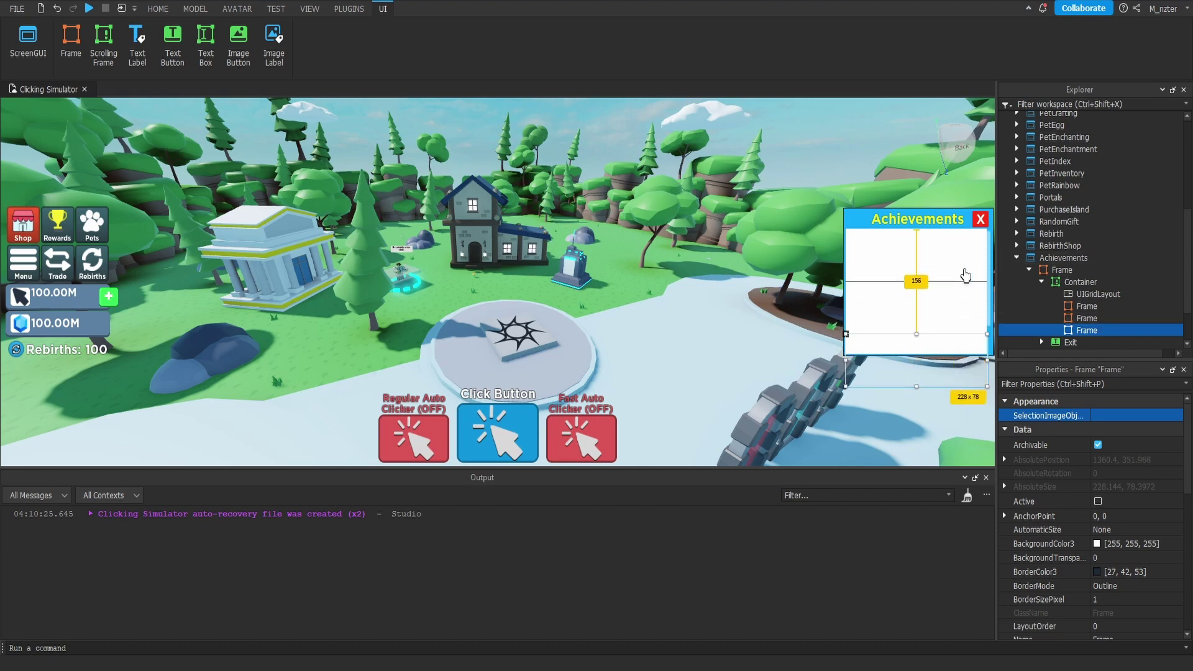
{"action": "left_click", "coordinate": [1098, 294]}
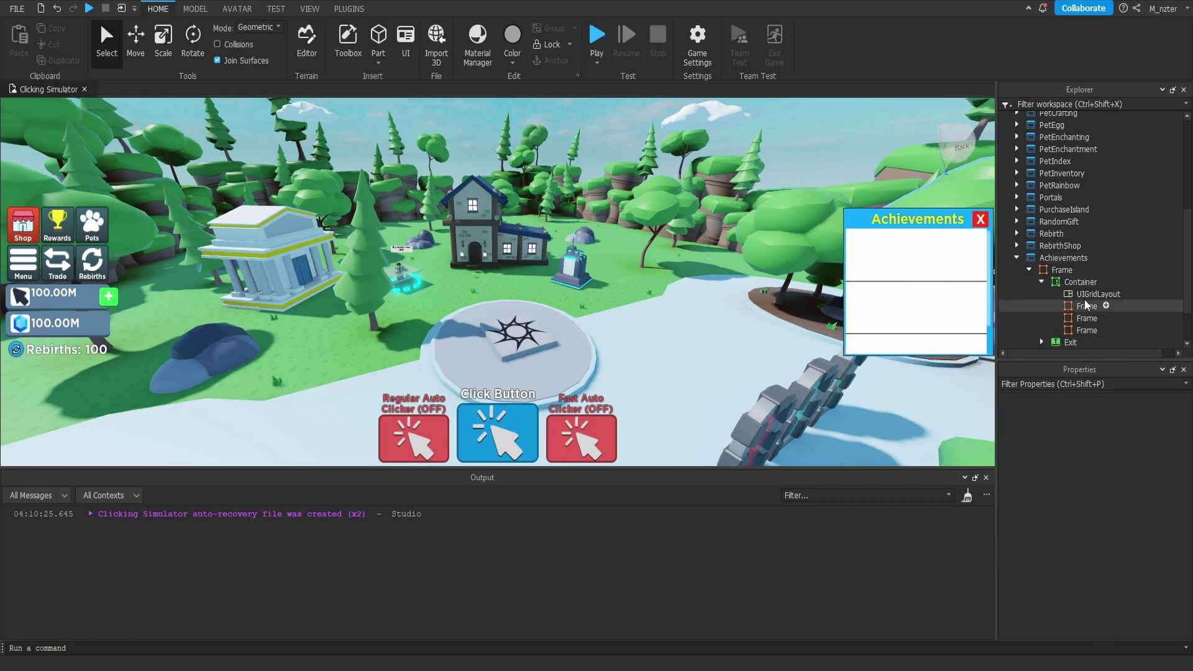
{"action": "left_click", "coordinate": [1108, 414]}
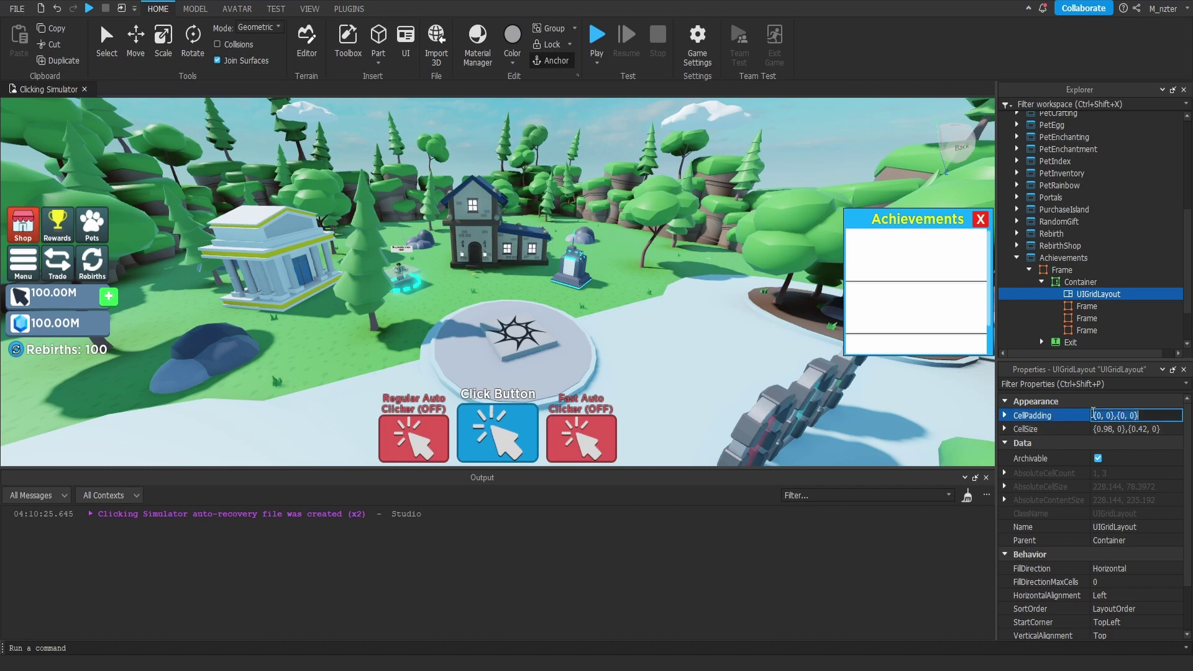
{"action": "left_click", "coordinate": [1117, 415]}
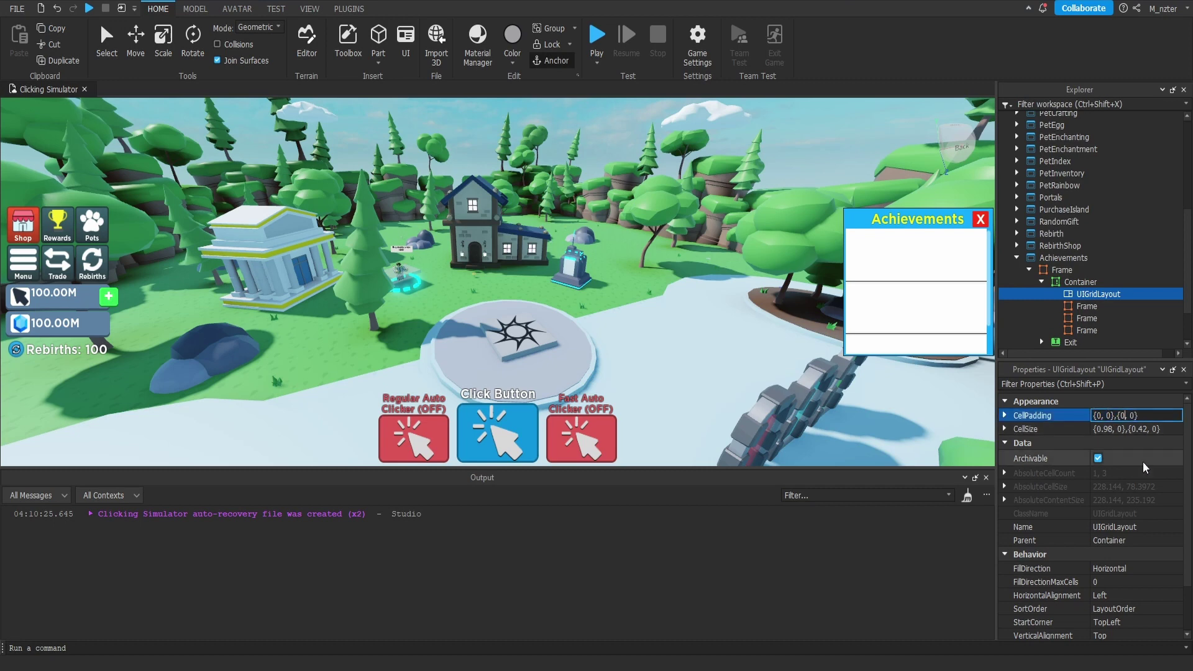
{"action": "type", "text": ".025"}
{"action": "key", "text": "Return"}
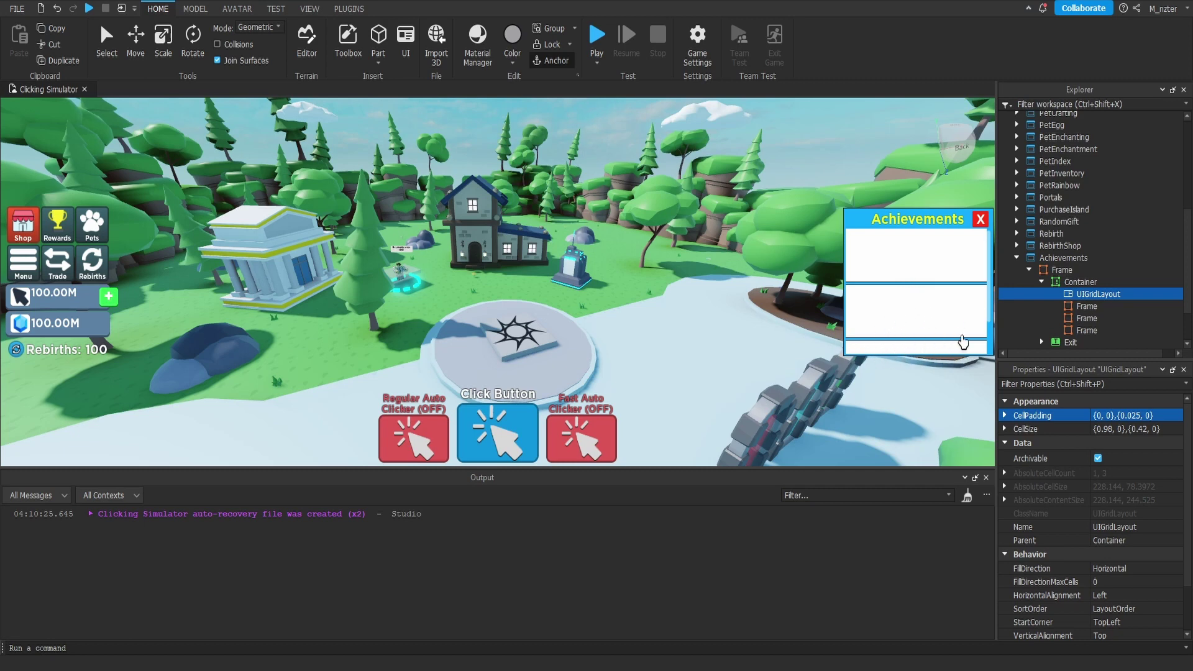
Step: Check the spacing between the frames in the list and set the UIGridLayout's HorizontalAlignment to Center
{"action": "scroll", "coordinate": [942, 334], "scroll_direction": "down", "scroll_amount": 1}
{"action": "scroll", "coordinate": [942, 334], "scroll_direction": "down", "scroll_amount": 2}
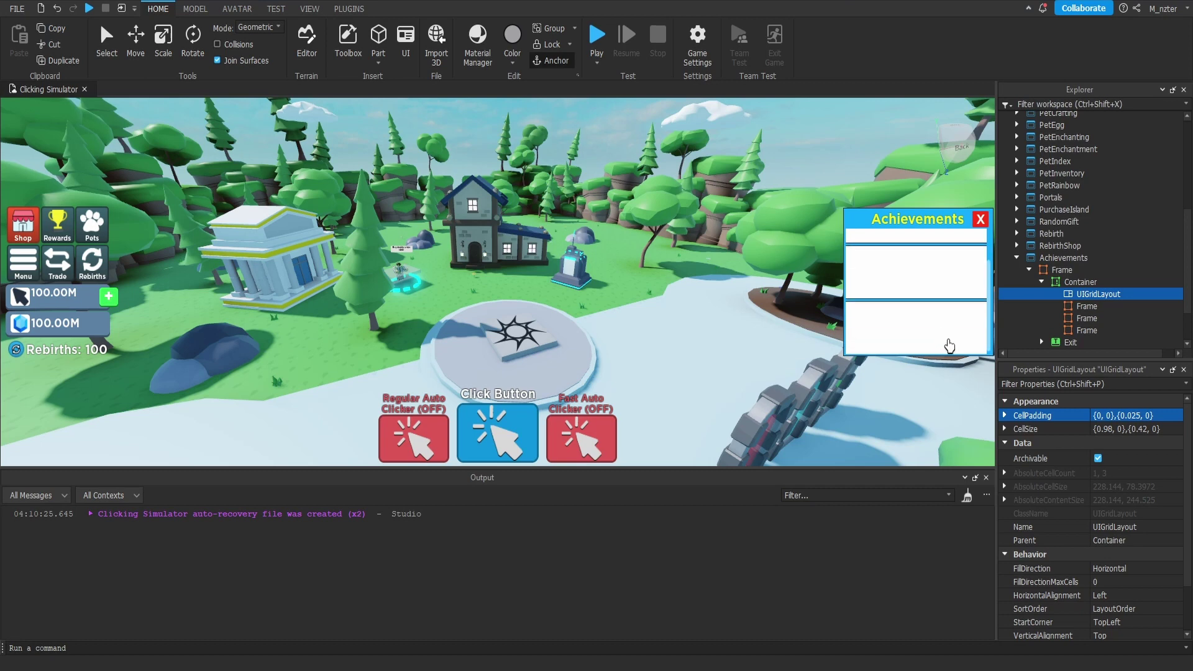
{"action": "scroll", "coordinate": [971, 310], "scroll_direction": "up", "scroll_amount": 2}
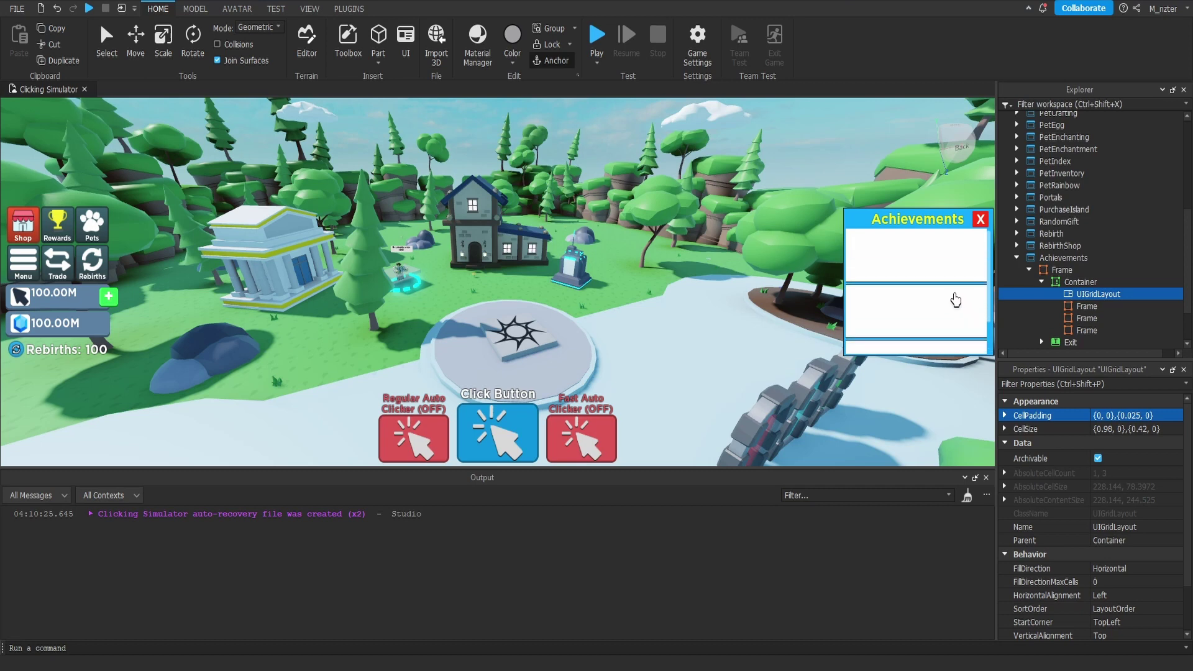
{"action": "left_click", "coordinate": [1099, 596]}
{"action": "left_click", "coordinate": [1104, 606]}
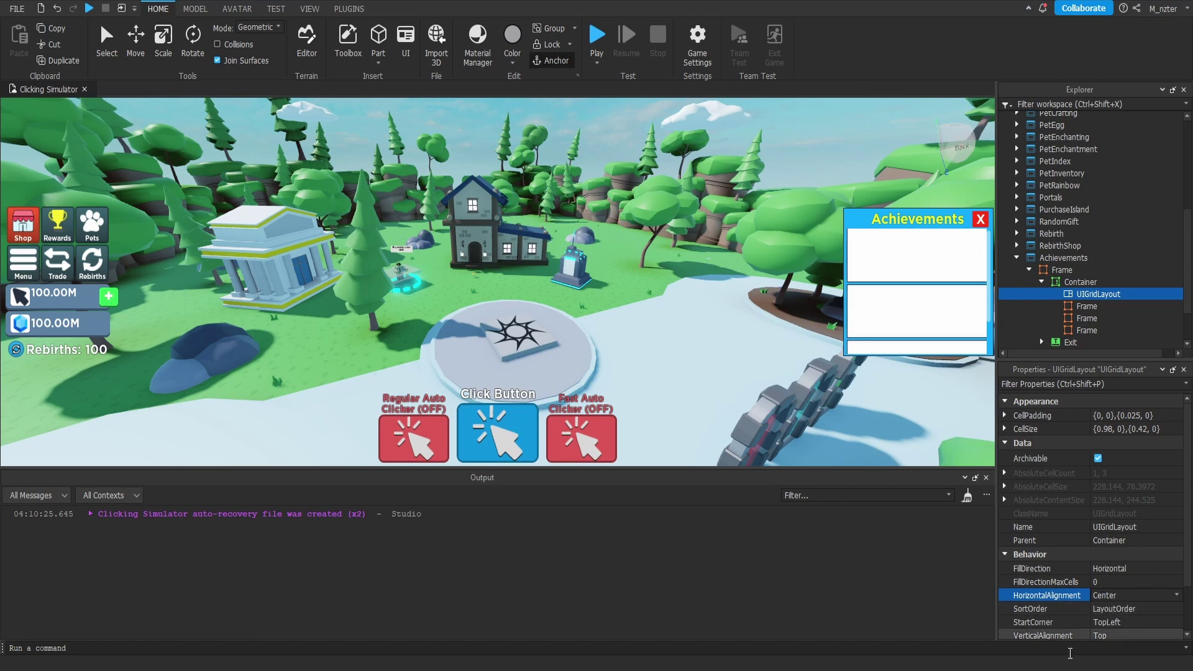
Step: Delete the two duplicate frames from the Container, keeping only the first Frame
{"action": "left_click", "coordinate": [1082, 330]}
{"action": "left_click", "coordinate": [1082, 317], "text": "shift"}
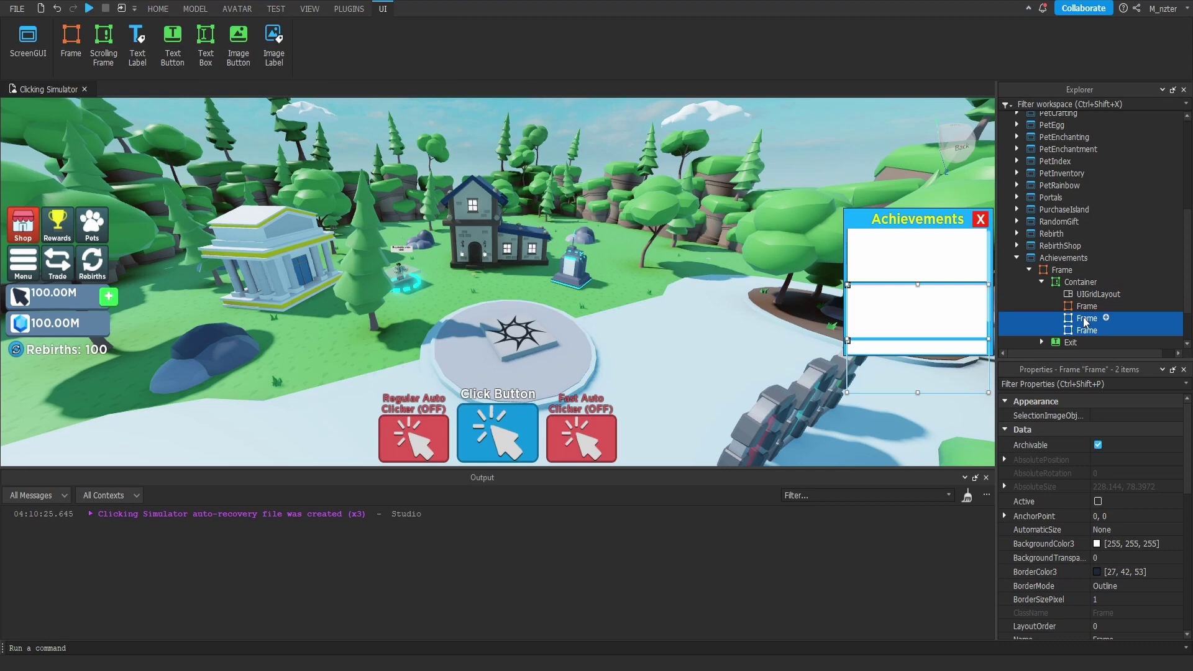
{"action": "key", "text": "Delete"}
Step: Set the Container's VerticalScrollBarInset to Always
{"action": "left_click", "coordinate": [1084, 306]}
{"action": "left_click", "coordinate": [1079, 282]}
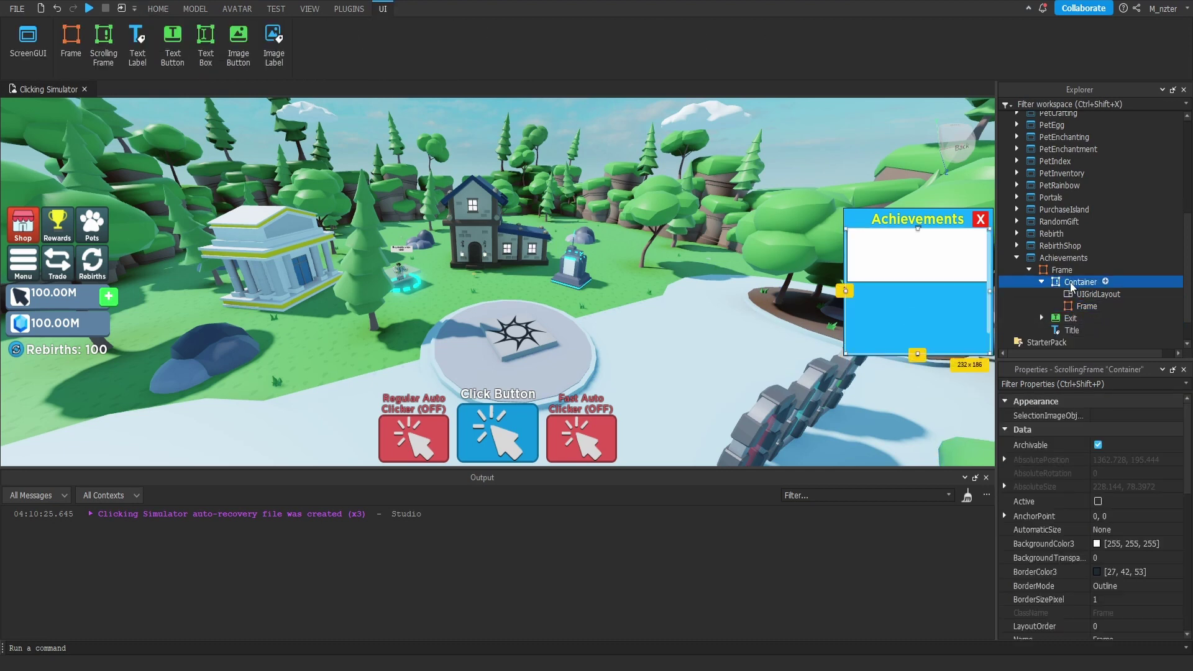
{"action": "left_click", "coordinate": [1070, 380]}
{"action": "type", "text": "ins"}
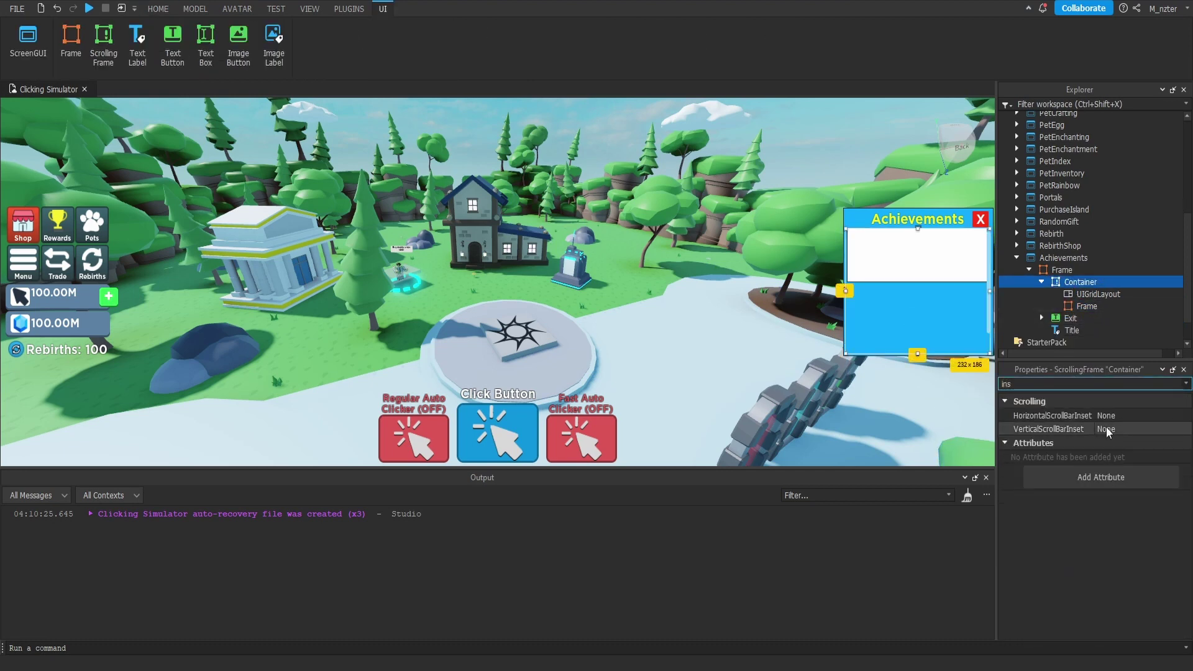
{"action": "left_click", "coordinate": [1105, 428]}
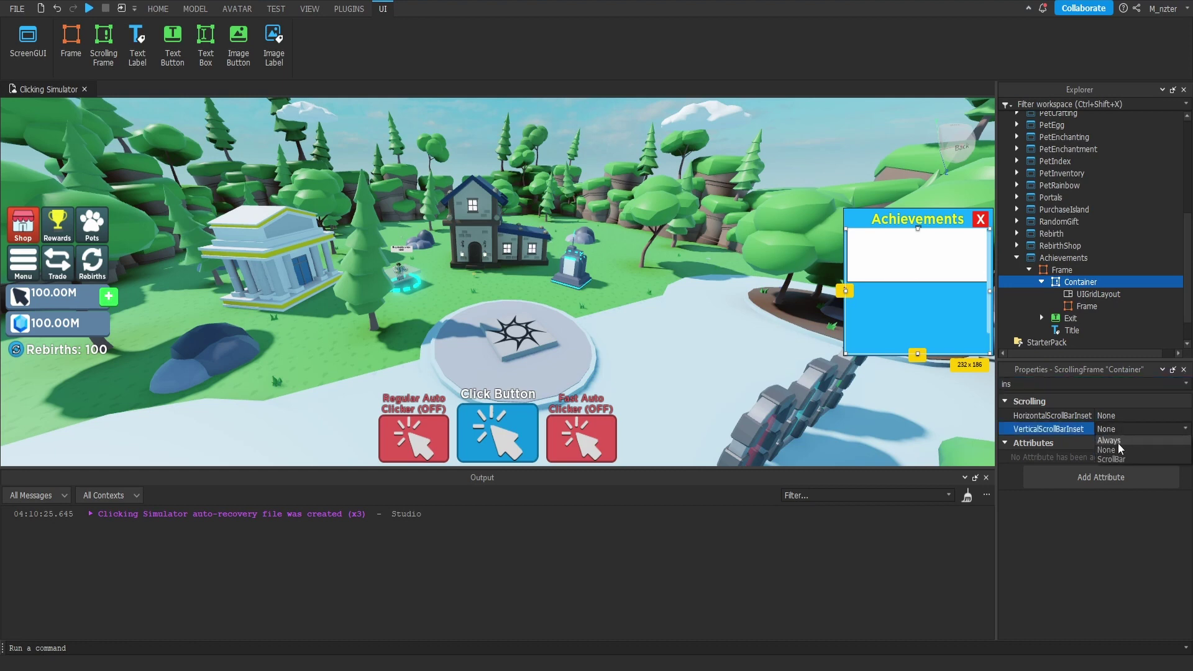
{"action": "left_click", "coordinate": [1120, 449]}
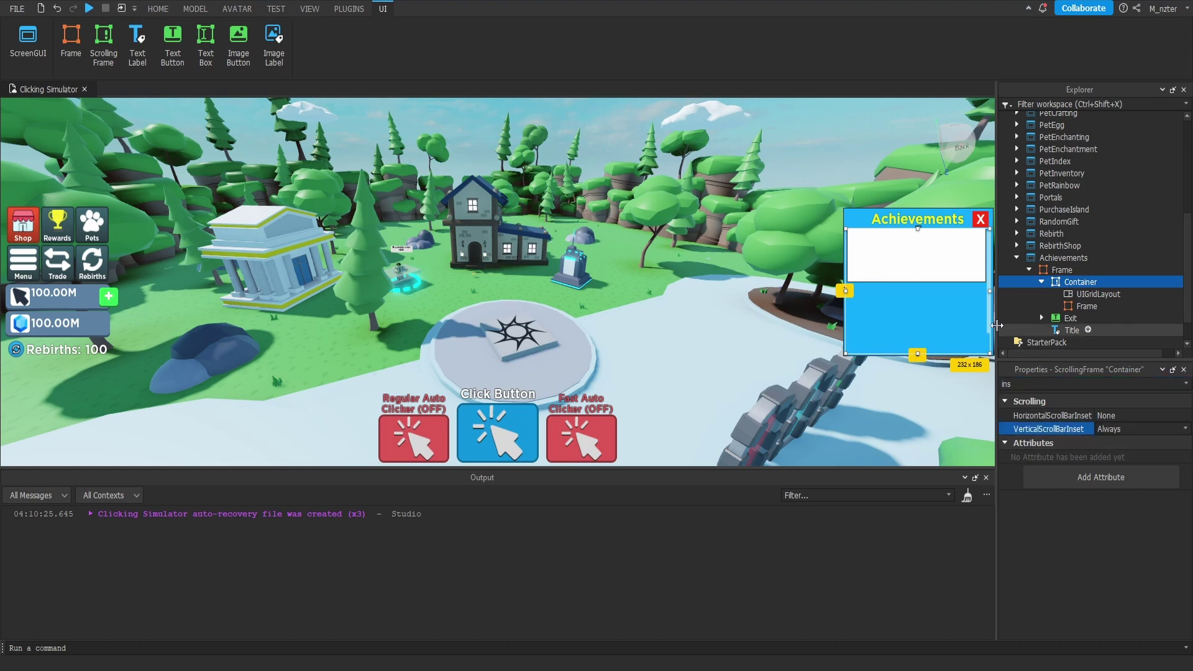
Step: Rename the remaining Frame inside the Container to Template
{"action": "left_click", "coordinate": [1084, 306]}
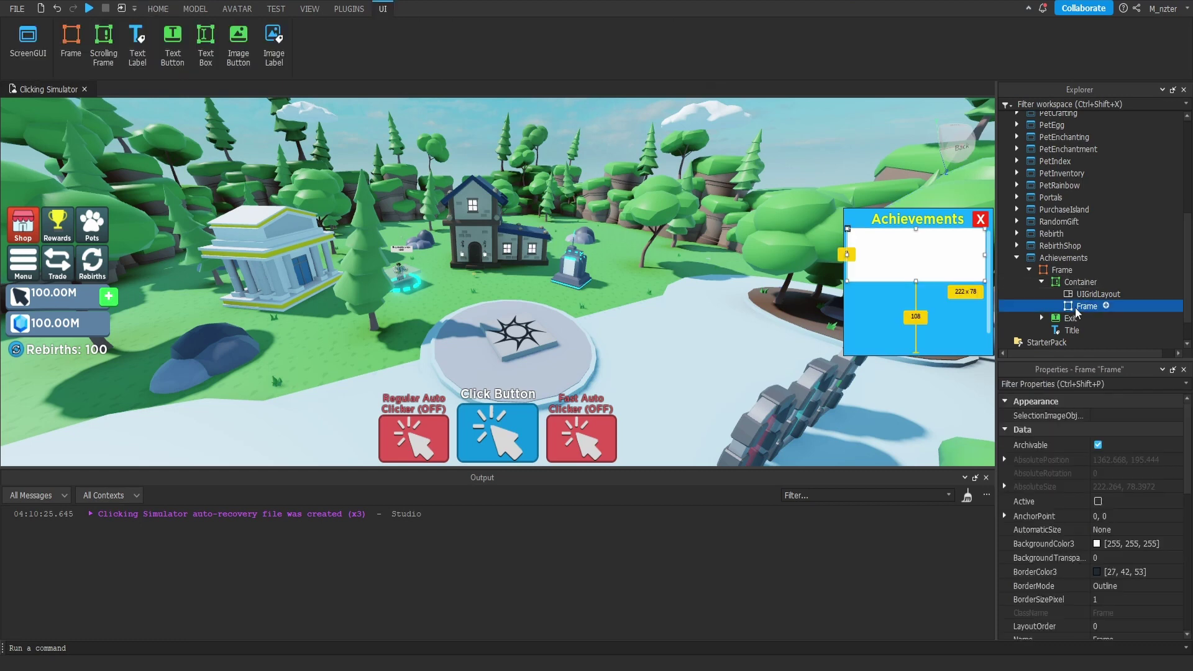
{"action": "double_click", "coordinate": [1076, 308]}
{"action": "type", "text": "Temop"}
{"action": "key", "text": "BackSpace"}
{"action": "key", "text": "BackSpace"}
{"action": "type", "text": "plate"}
{"action": "key", "text": "Return"}
Step: Set the Template frame's BackgroundColor3 to a dark blue of [9, 90, 131]
{"action": "left_click", "coordinate": [1055, 384]}
{"action": "type", "text": "ba"}
{"action": "left_click", "coordinate": [1101, 416]}
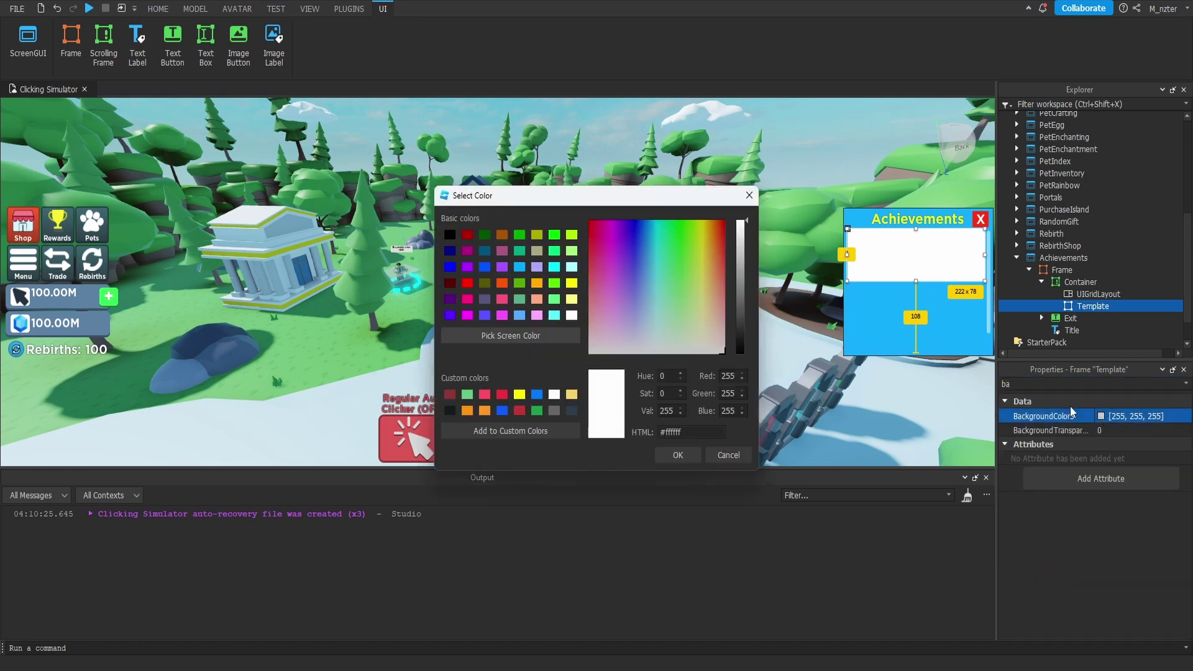
{"action": "left_click", "coordinate": [647, 332]}
{"action": "left_click", "coordinate": [649, 230]}
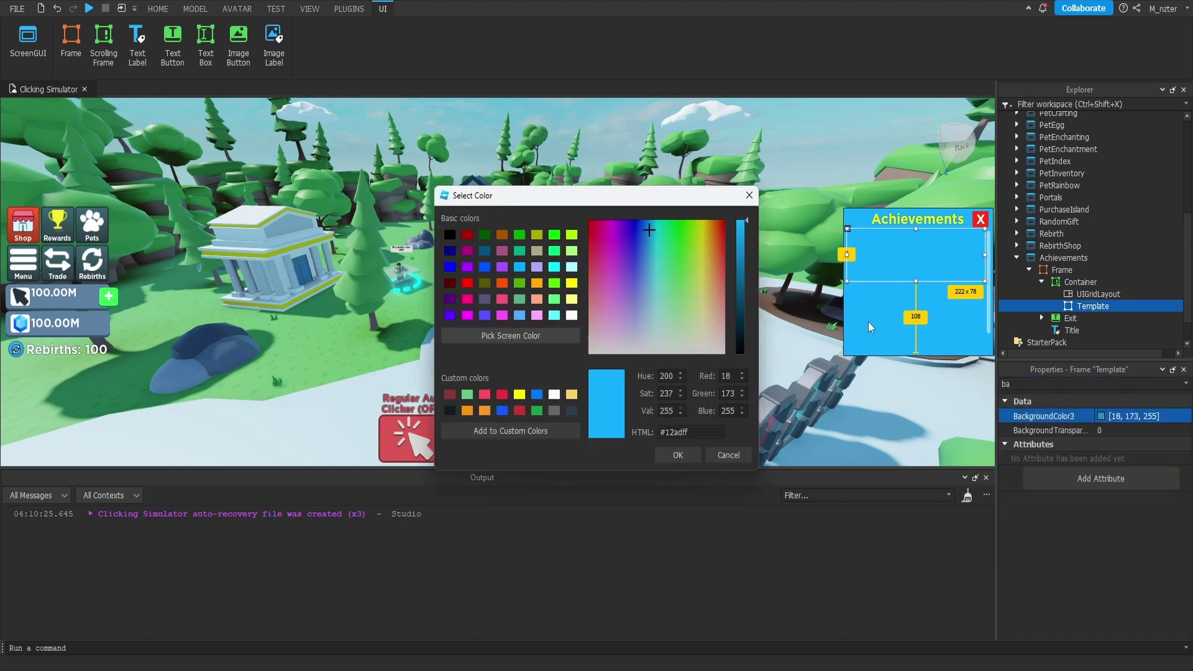
{"action": "left_click", "coordinate": [740, 279]}
{"action": "left_click_drag", "start_coordinate": [740, 279], "coordinate": [740, 285]}
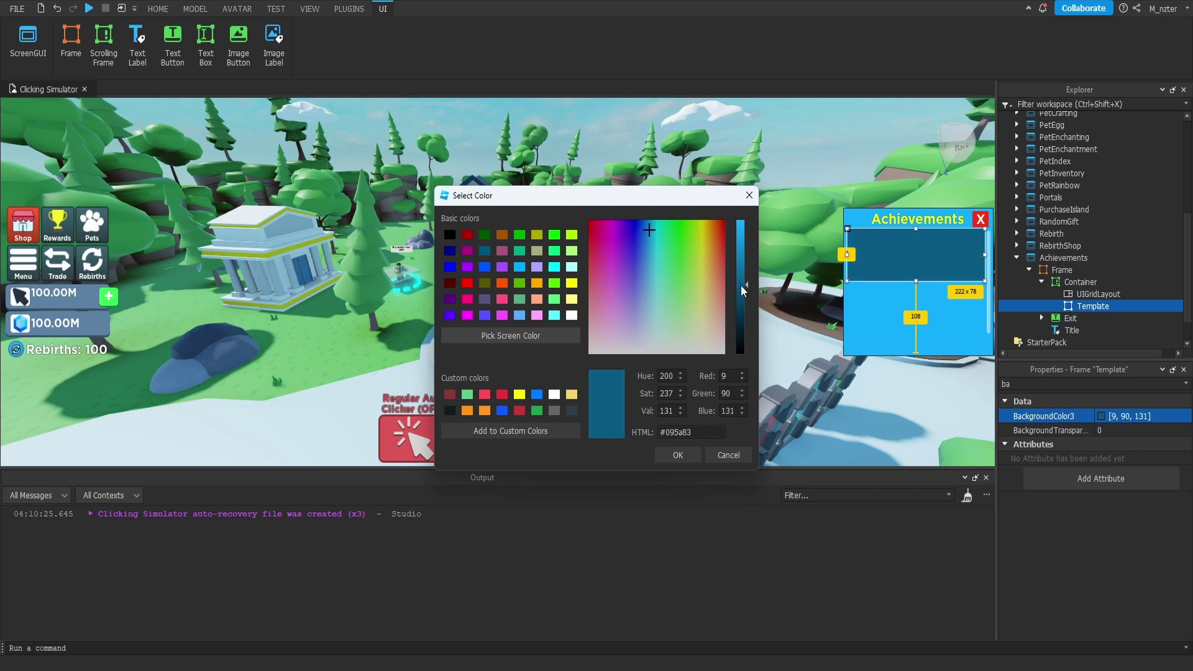
{"action": "key", "text": "Return"}
Step: Add a new Frame inside Template and name it Title
{"action": "left_click", "coordinate": [1111, 304]}
{"action": "left_click", "coordinate": [1076, 386]}
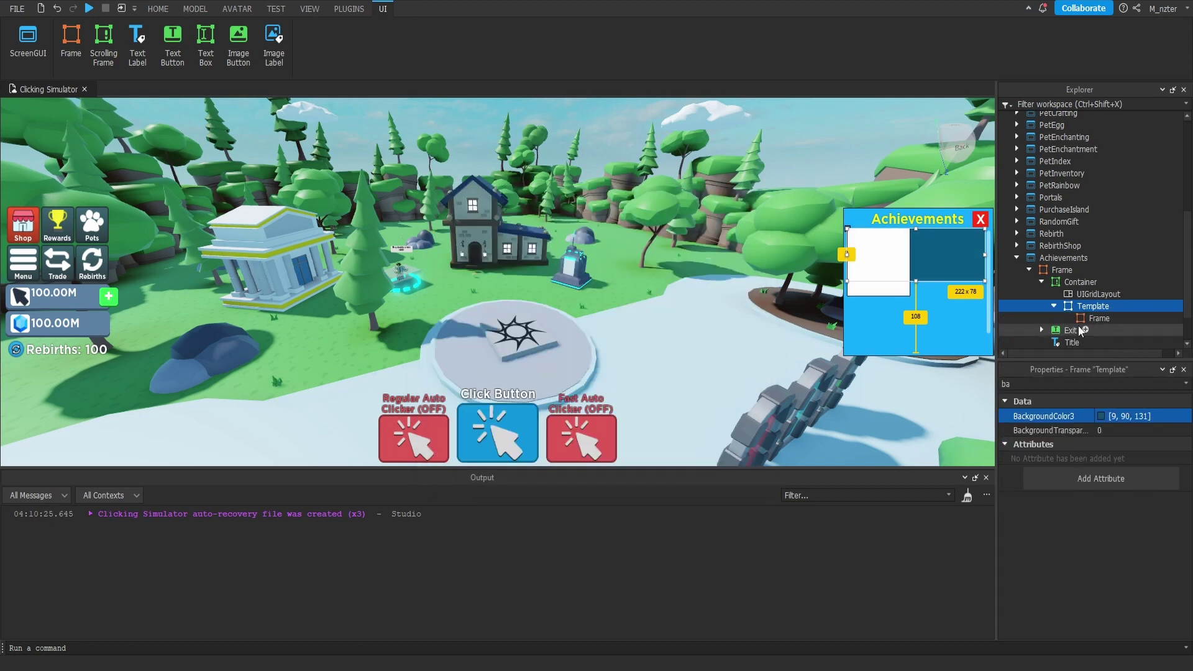
{"action": "double_click", "coordinate": [1096, 317]}
{"action": "type", "text": "Title"}
{"action": "key", "text": "Return"}
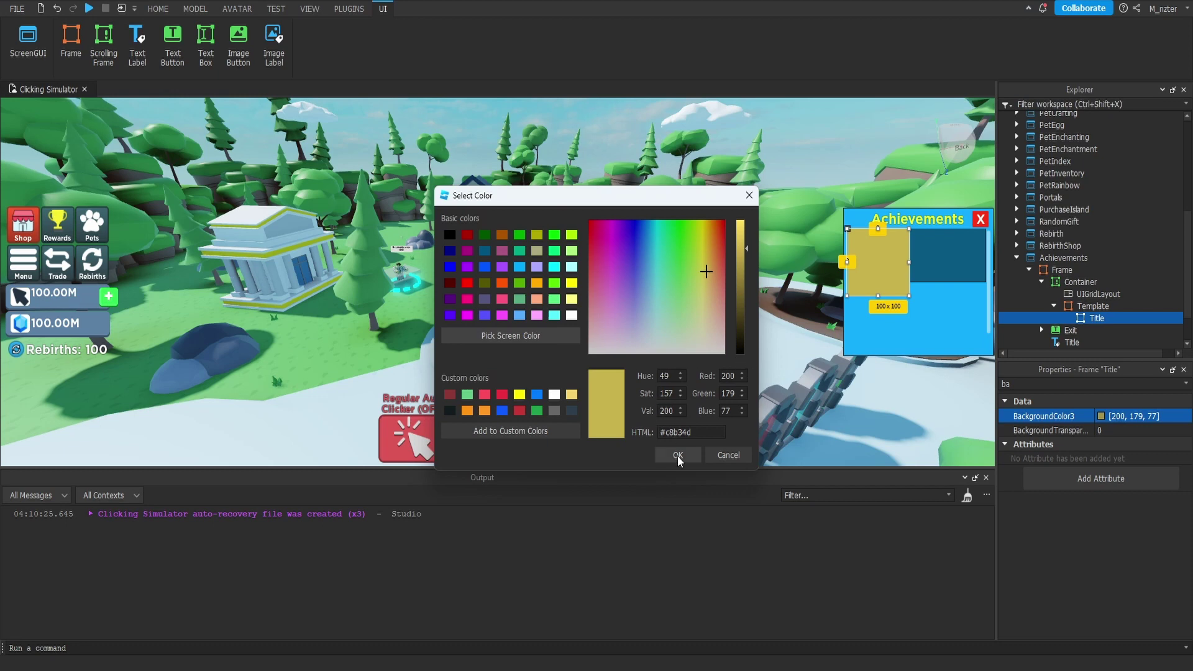
Step: Give the Title frame a gold background of [200, 179, 77] and set its Size to {1, 0},{0.275, 0}
{"action": "left_click", "coordinate": [677, 456]}
{"action": "left_click", "coordinate": [1106, 460]}
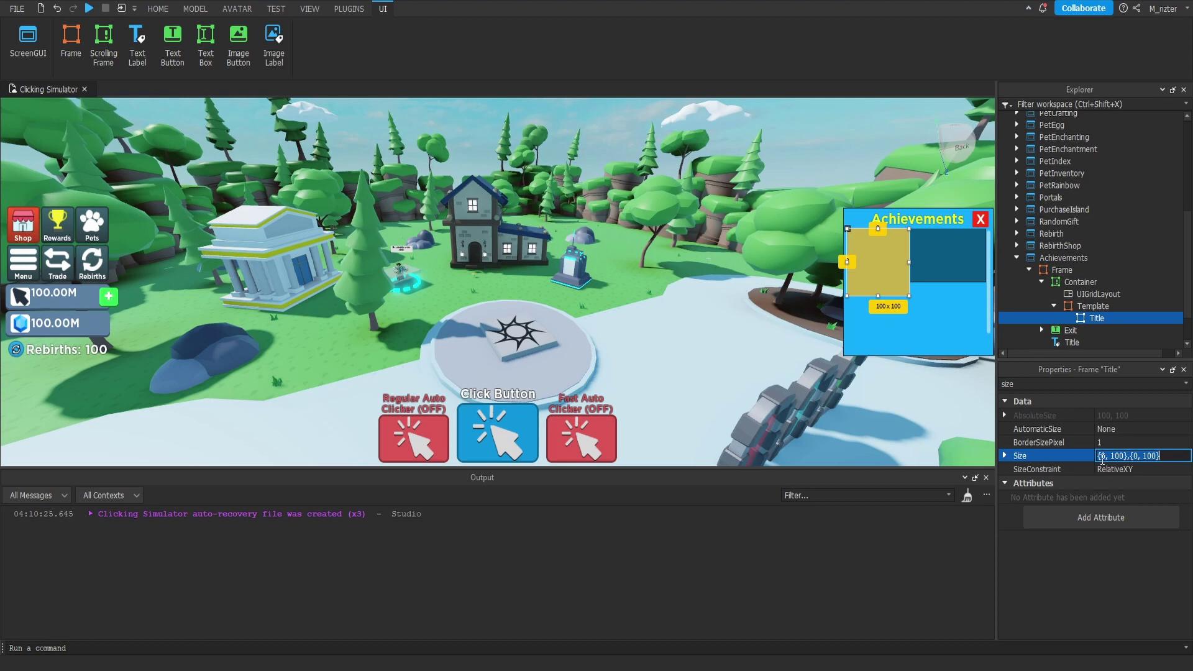
{"action": "type", "text": "1, 0},{0"}
{"action": "type", "text": "."}
{"action": "type", "text": "275, 0"}
{"action": "key", "text": "Return"}
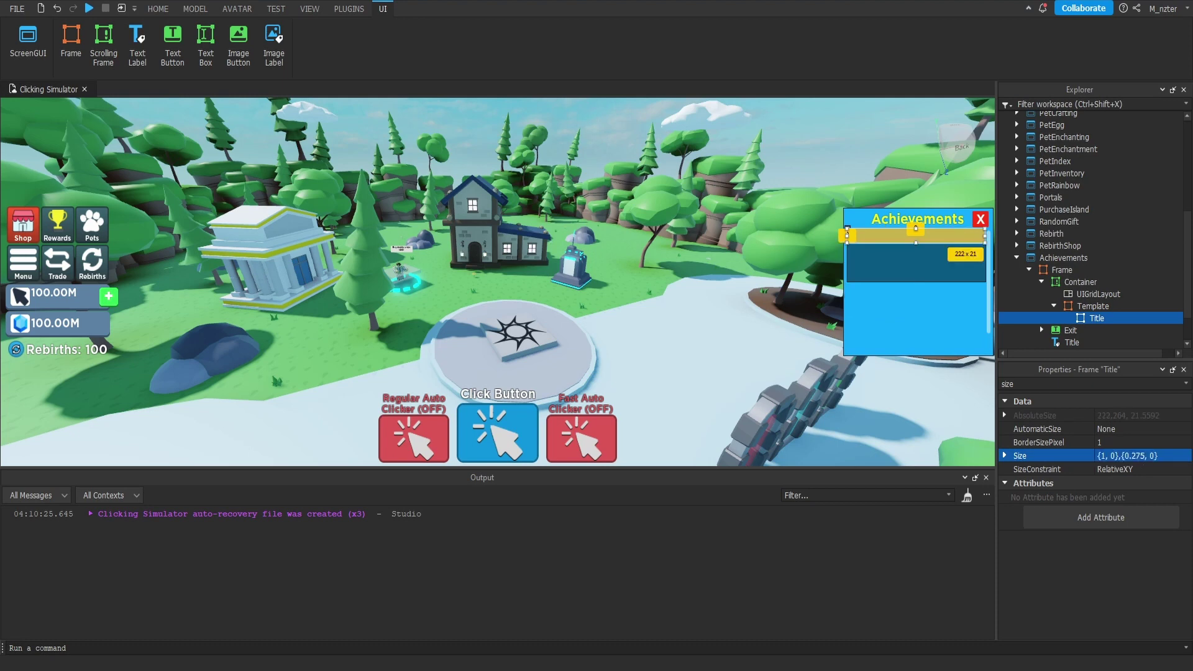
Step: Open the Title frame's BorderSizePixel value for editing
{"action": "left_click", "coordinate": [1102, 310]}
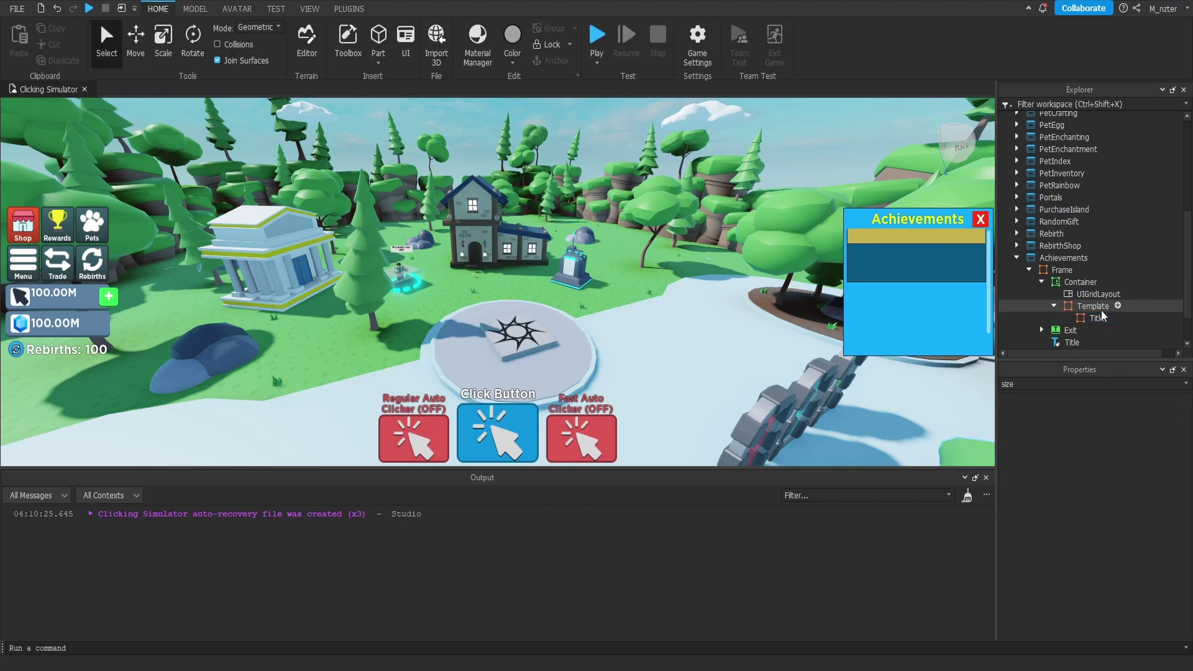
{"action": "left_click", "coordinate": [1096, 317]}
{"action": "left_click", "coordinate": [1112, 444]}
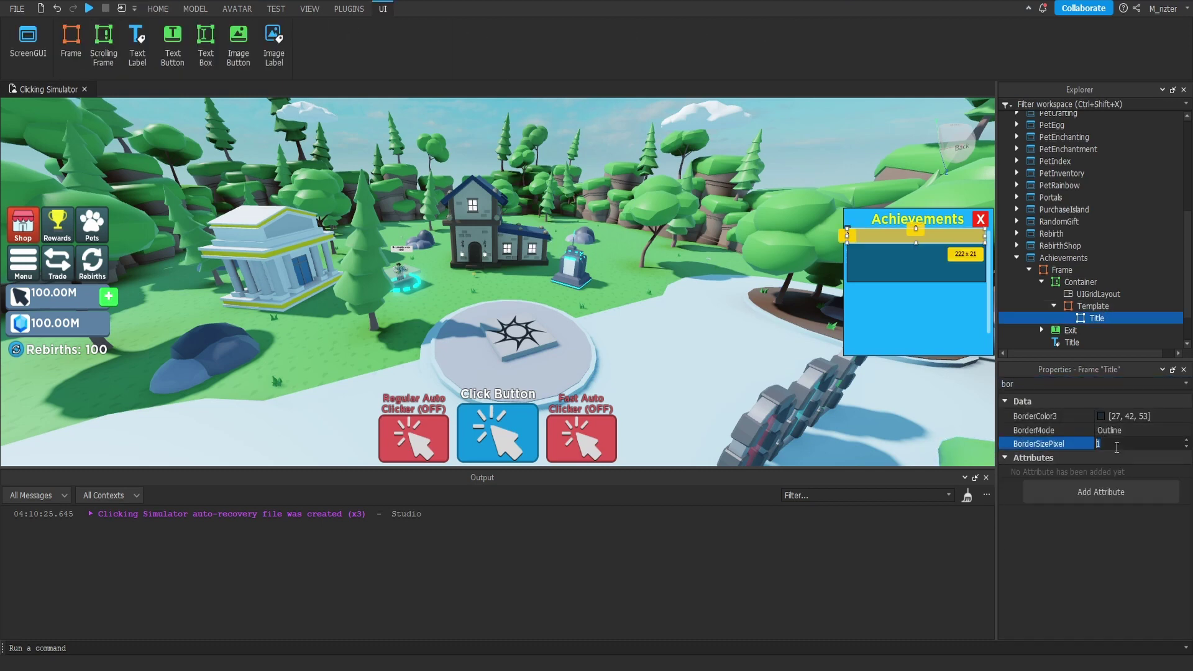
Step: Duplicate the Achievements heading's Title text label and move the copy into Template's Title frame
{"action": "left_click", "coordinate": [1081, 342]}
{"action": "key", "text": "ctrl+d"}
{"action": "left_click_drag", "start_coordinate": [1064, 321], "coordinate": [1126, 288]}
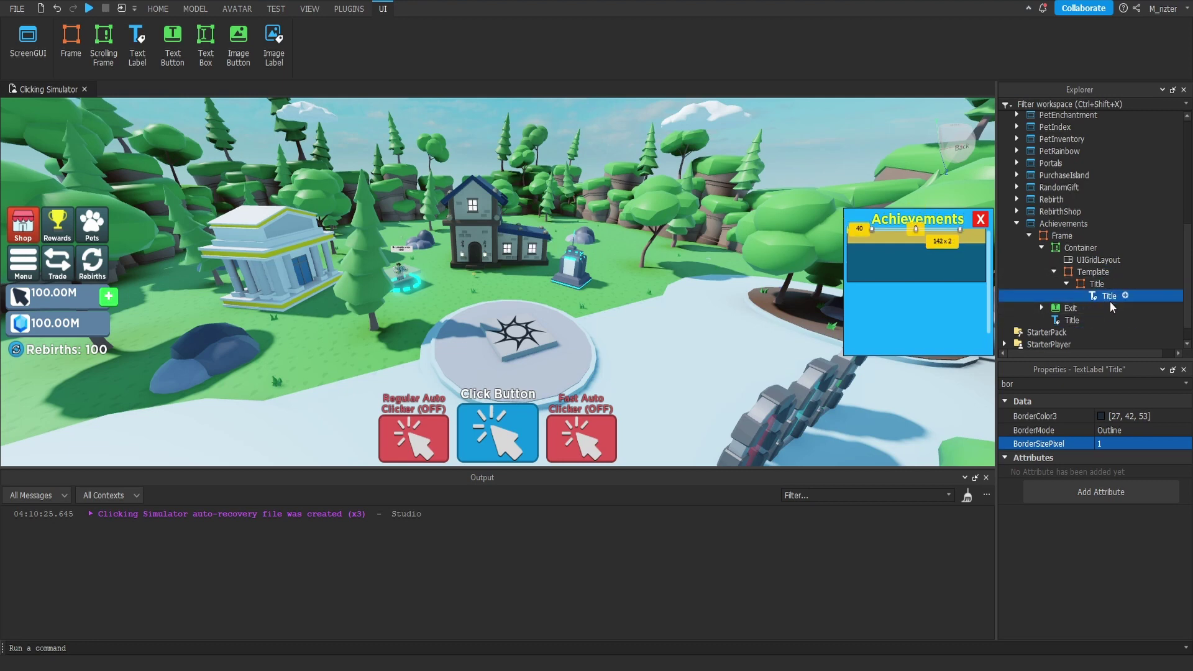
Step: Set the copied Title label's text to "Starter Eggs #1"
{"action": "left_click", "coordinate": [1093, 383]}
{"action": "type", "text": "text"}
{"action": "left_click", "coordinate": [1131, 445]}
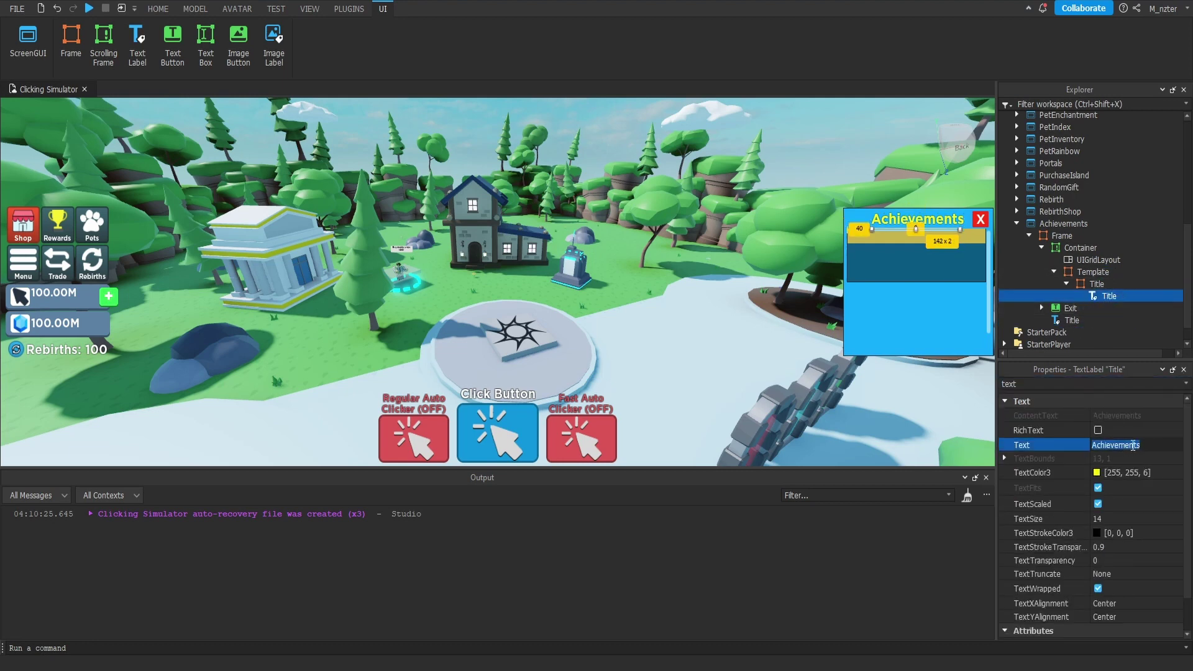
{"action": "type", "text": "Starter Eggs #1"}
{"action": "key", "text": "Return"}
Step: Set the Size of the Title label inside the Title frame to {0.8, 0},{0.85, 0}
{"action": "left_click", "coordinate": [1073, 385]}
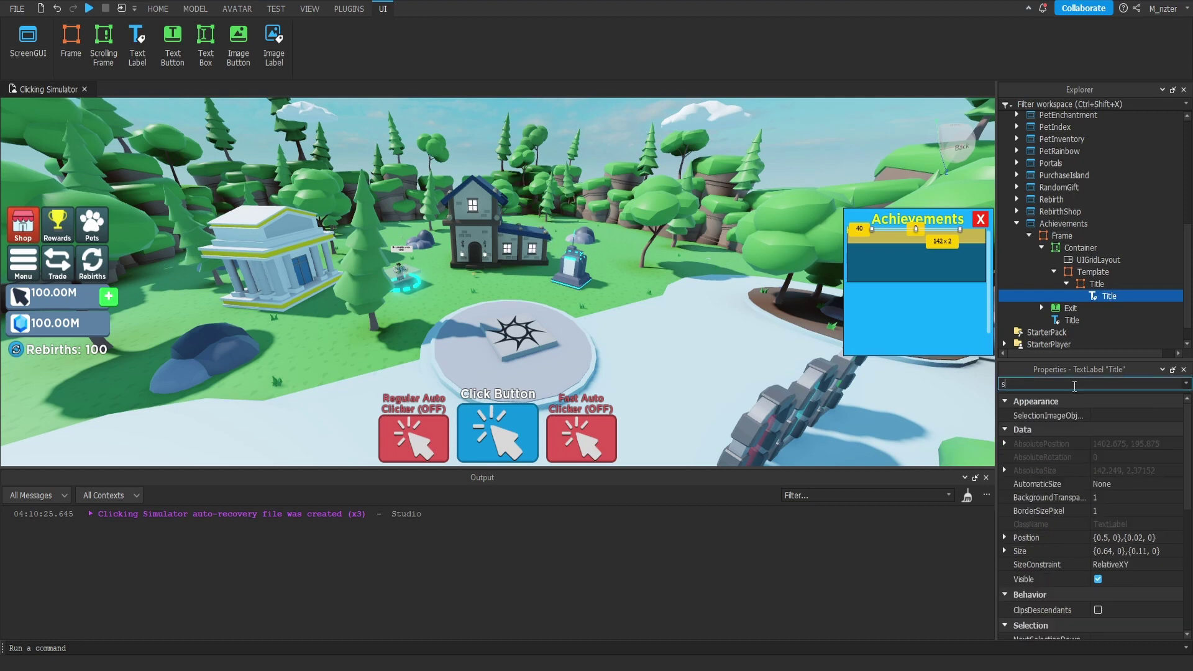
{"action": "type", "text": "size"}
{"action": "double_click", "coordinate": [1111, 456]}
{"action": "type", "text": "8"}
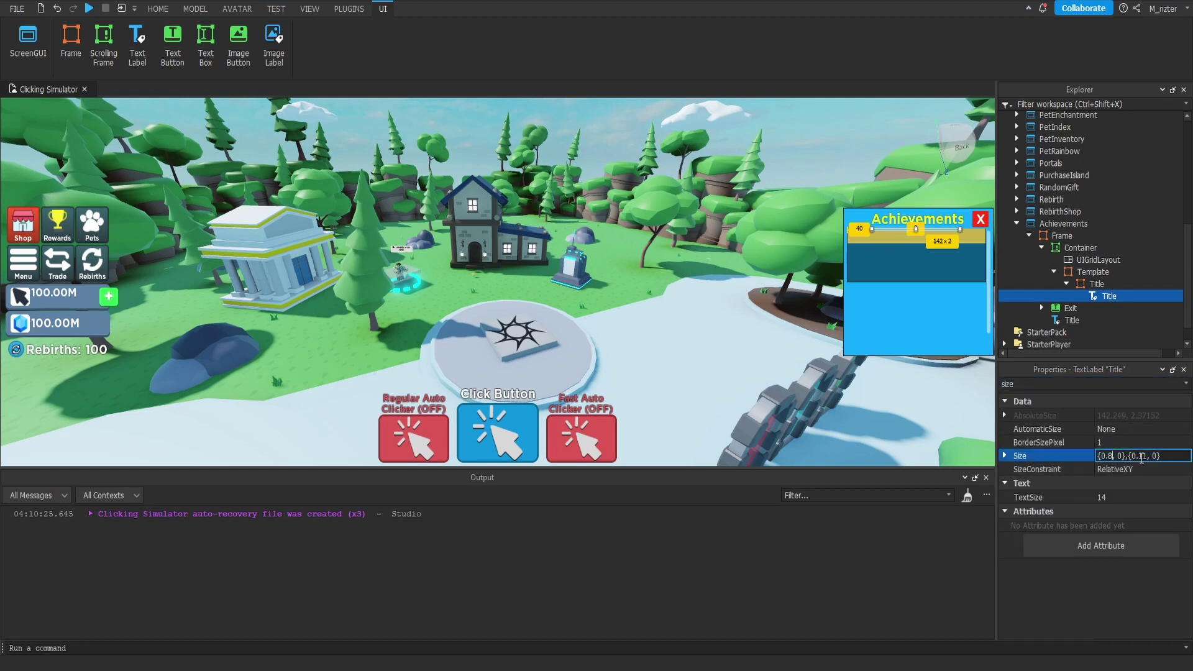
{"action": "double_click", "coordinate": [1142, 456]}
{"action": "type", "text": "8"}
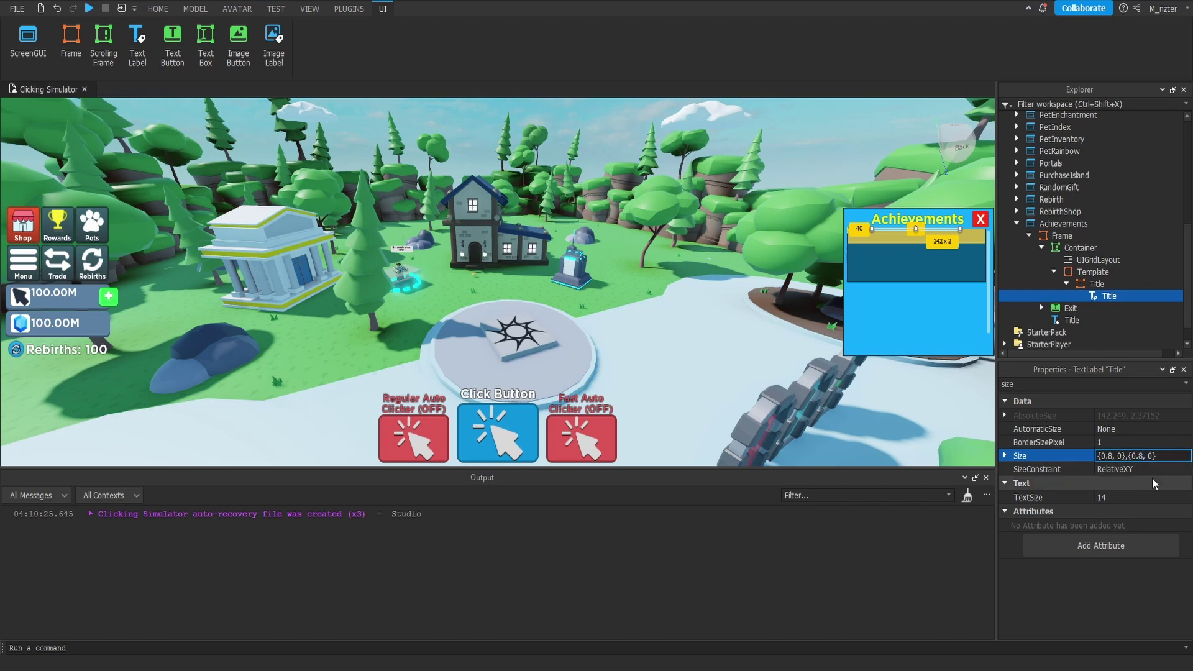
{"action": "type", "text": "5"}
{"action": "key", "text": "Return"}
Step: Centre the Title label in its frame with an AnchorPoint of 0.5, 0.5 and a Position of {0.5, 0},{0.5, 0}
{"action": "left_click", "coordinate": [1093, 384]}
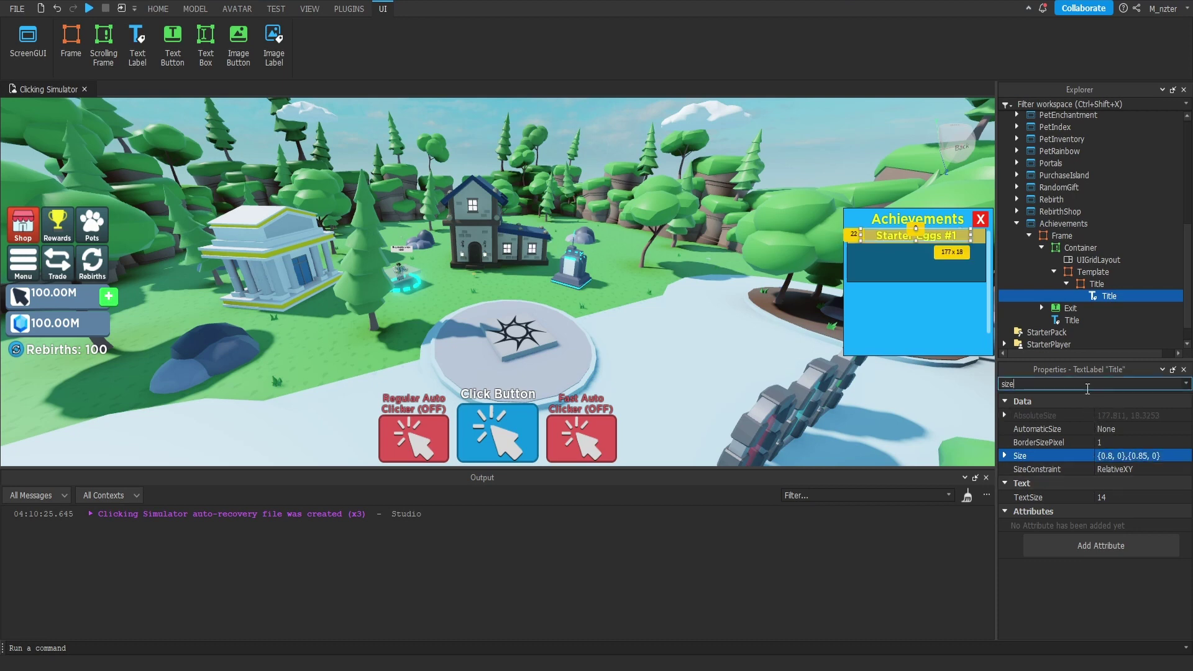
{"action": "type", "text": "po"}
{"action": "left_click", "coordinate": [1118, 427]}
{"action": "type", "text": ".5,.5"}
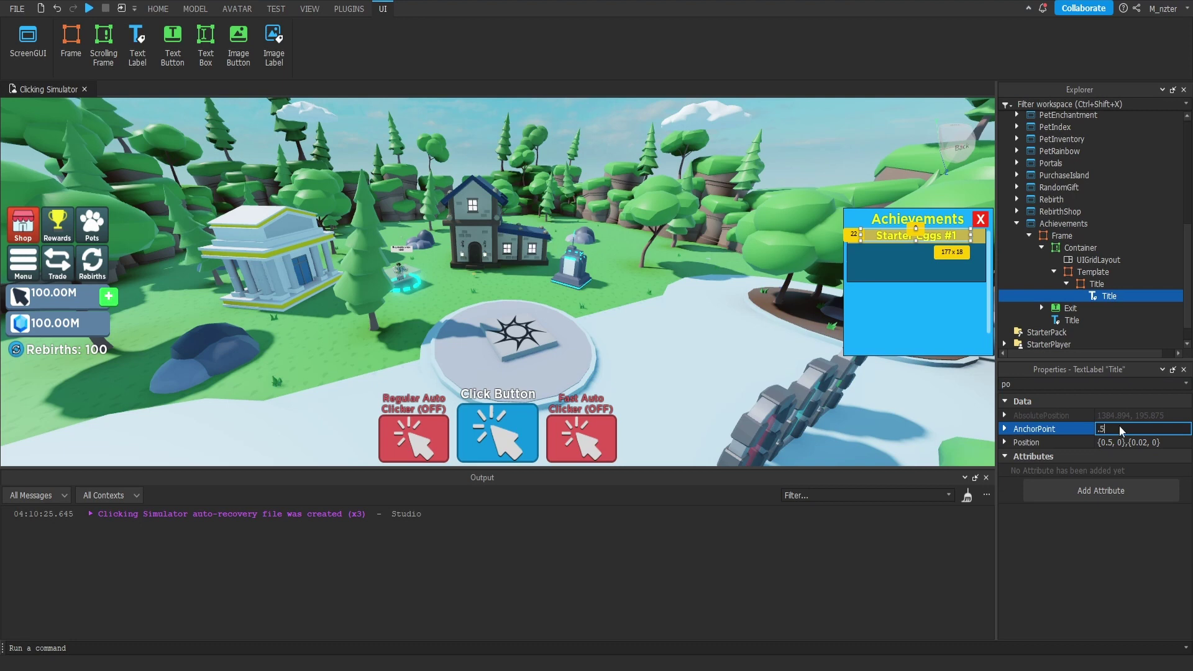
{"action": "key", "text": "Tab"}
{"action": "type", "text": ".5,"}
{"action": "key", "text": "Return"}
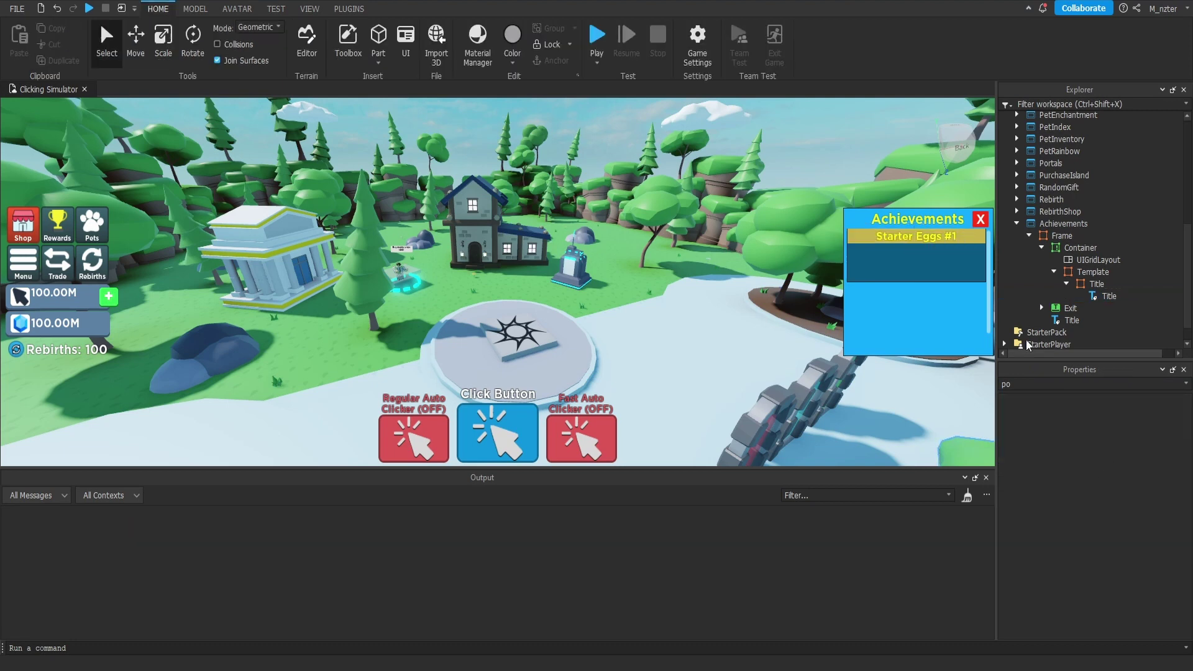
Step: Duplicate the "Starter Eggs #1" label, move the copy directly into Template and rename it Objective
{"action": "left_click", "coordinate": [1106, 296]}
{"action": "left_click_drag", "start_coordinate": [1097, 300], "coordinate": [1081, 274]}
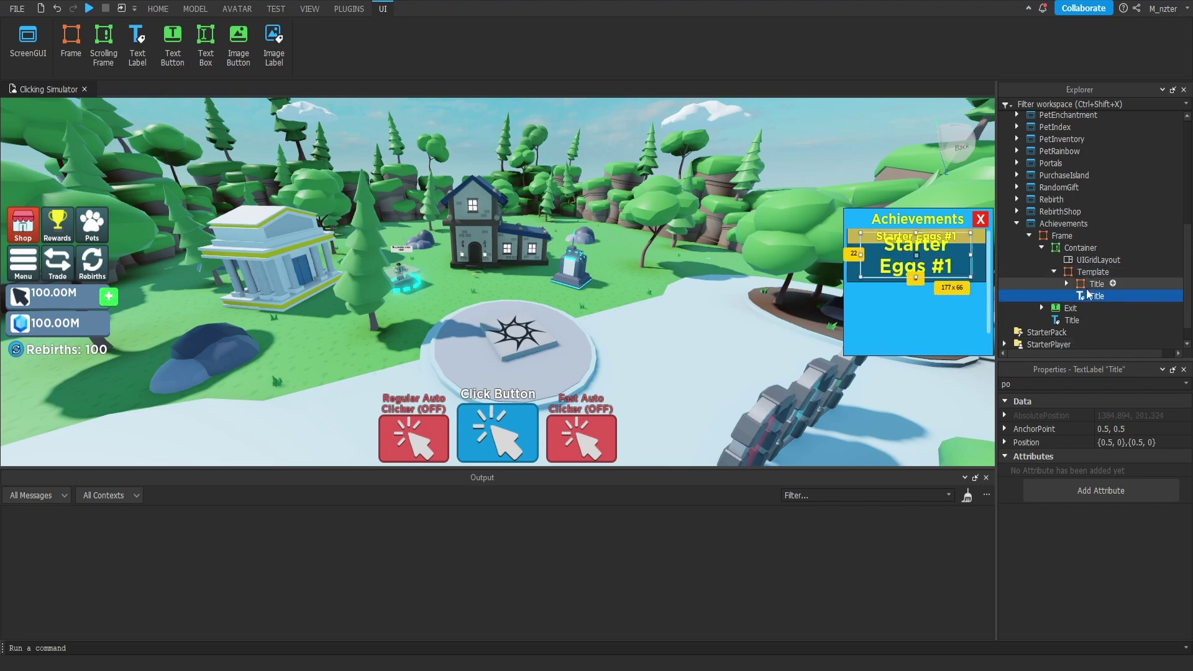
{"action": "type", "text": "Objective"}
{"action": "key", "text": "Return"}
Step: Set the Objective label's text to "Open 15 Starter Eggs!"
{"action": "double_click", "coordinate": [1093, 384]}
{"action": "type", "text": "text"}
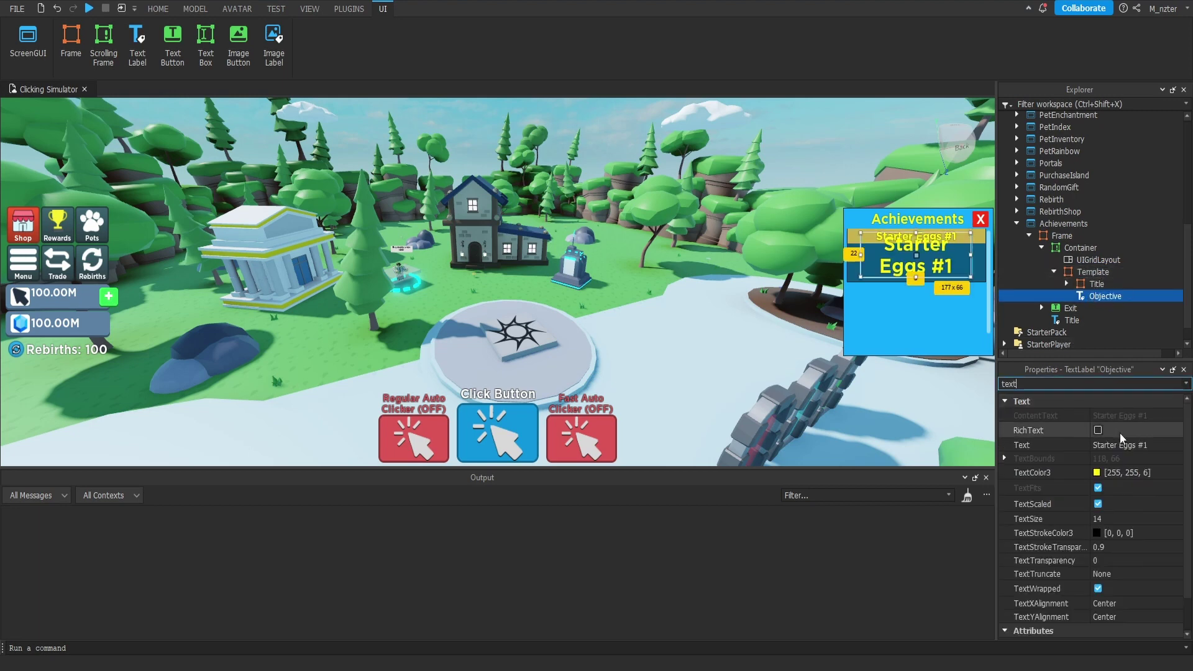
{"action": "left_click", "coordinate": [1120, 444]}
{"action": "type", "text": "Open 15 Starter Eggs!"}
{"action": "key", "text": "Return"}
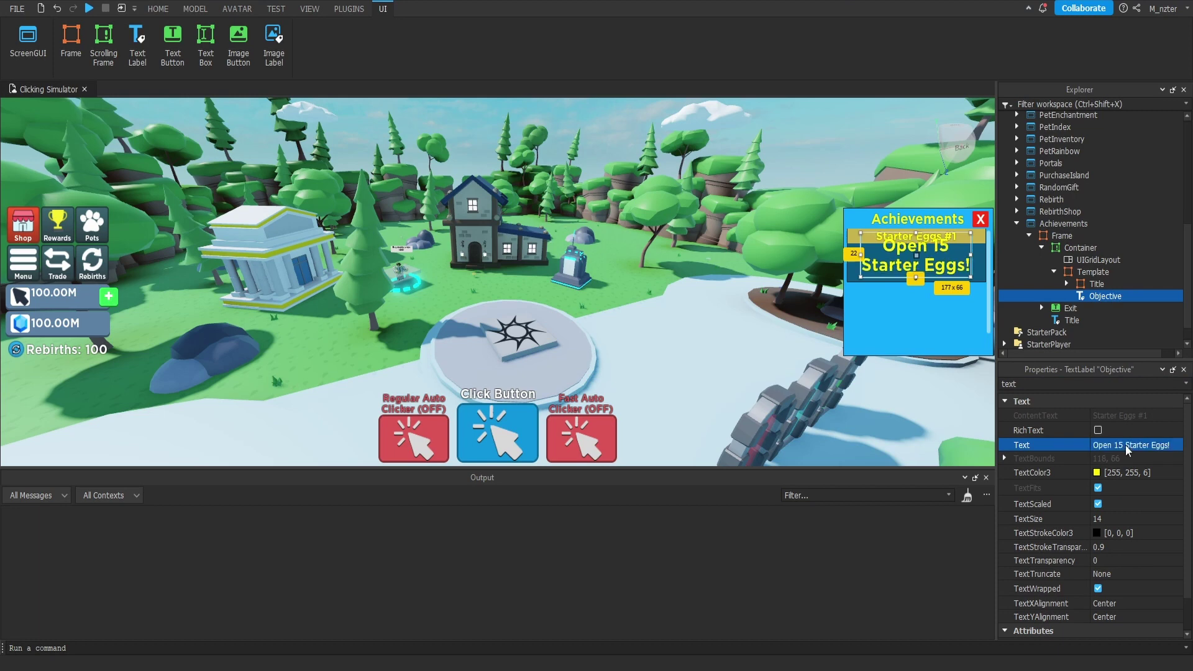
Step: Set the Objective label's TextColor3 to white, 255, 255, 255
{"action": "left_click", "coordinate": [1096, 472]}
{"action": "left_click_drag", "start_coordinate": [719, 305], "coordinate": [738, 379]}
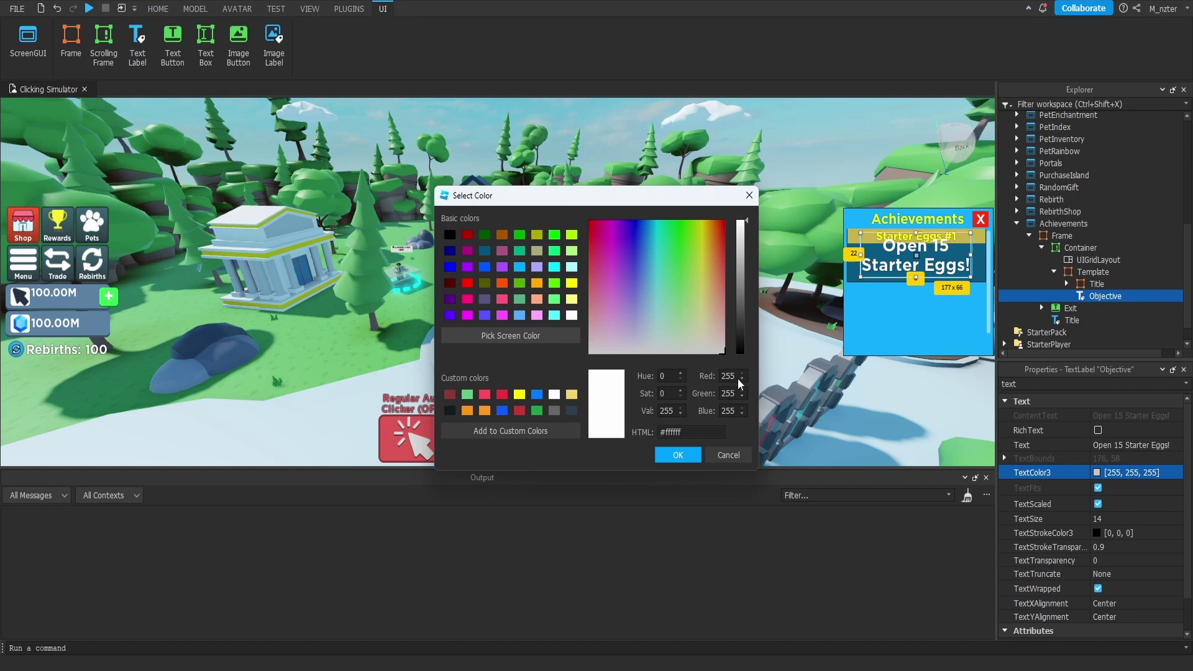
{"action": "left_click", "coordinate": [677, 455]}
Step: Set the Size of the Objective label to {0.85, 0},{0.225, 0}
{"action": "double_click", "coordinate": [1125, 383]}
{"action": "type", "text": "size"}
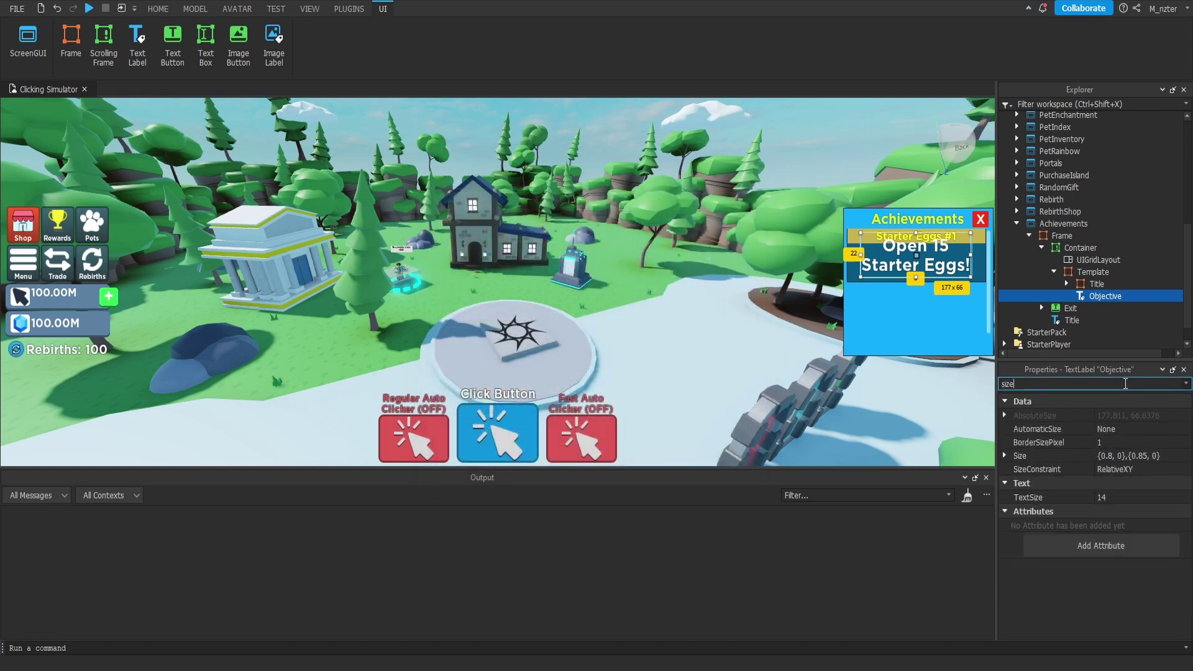
{"action": "left_click", "coordinate": [1113, 455]}
{"action": "type", "text": "5"}
{"action": "double_click", "coordinate": [1147, 455]}
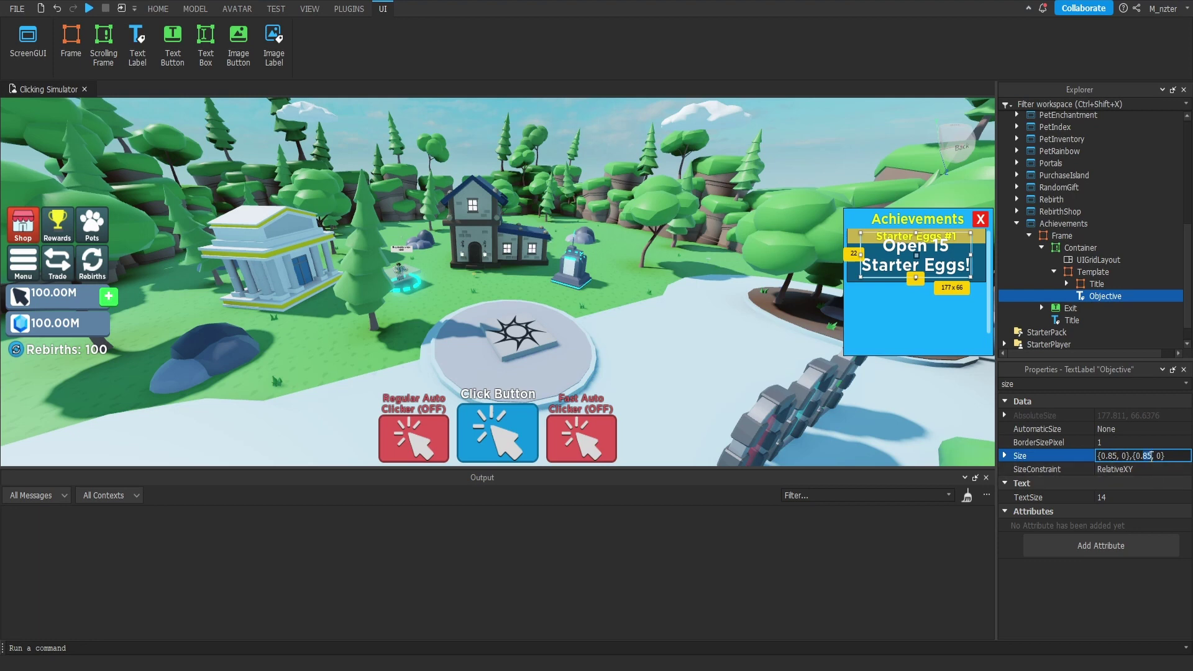
{"action": "type", "text": "225"}
{"action": "key", "text": "Return"}
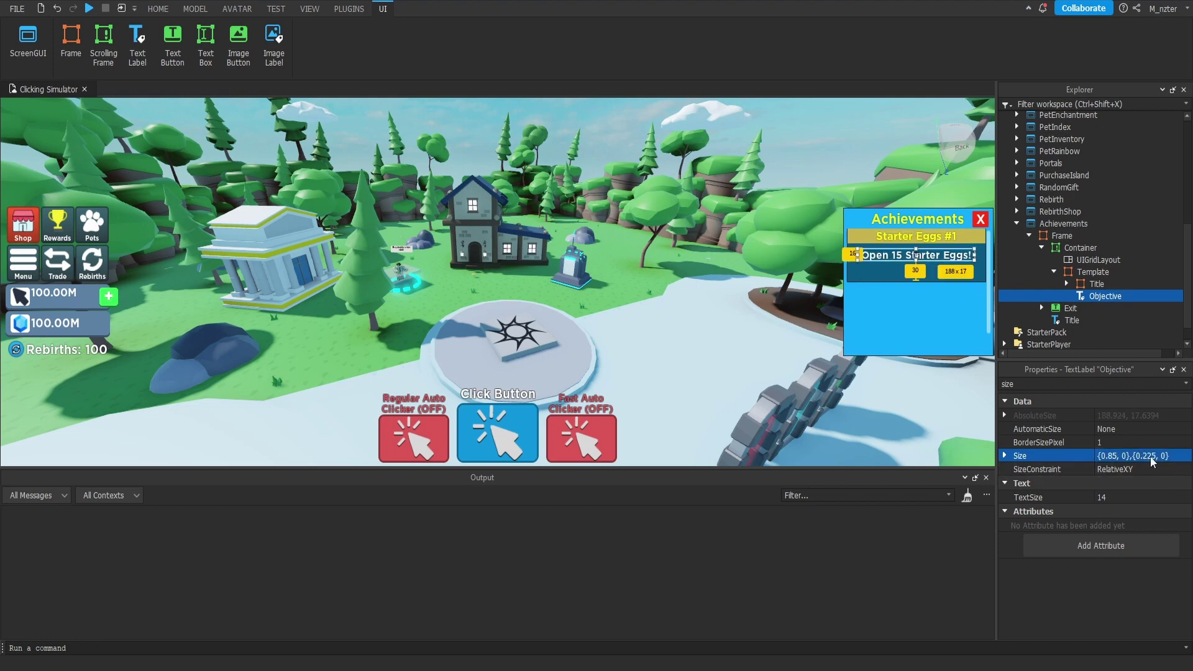
Step: Set the Objective label's AnchorPoint to 0.5, 0 and its Position to {0.5, 0},{0.35, 0}
{"action": "double_click", "coordinate": [1132, 384]}
{"action": "type", "text": "po"}
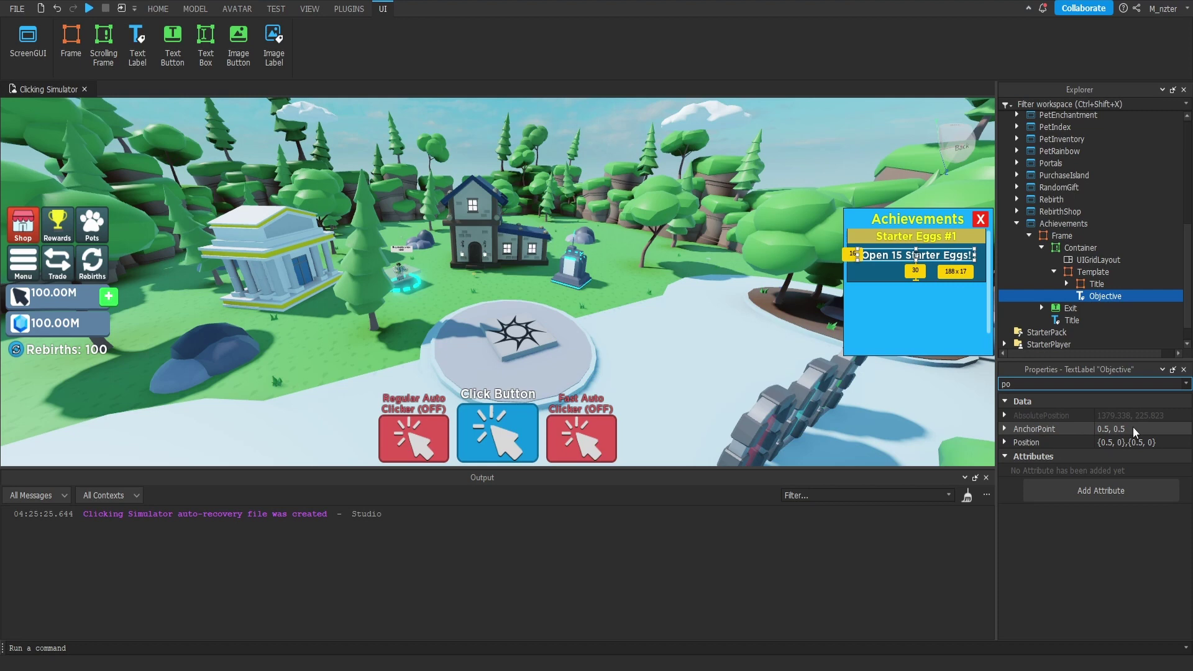
{"action": "left_click", "coordinate": [1132, 427]}
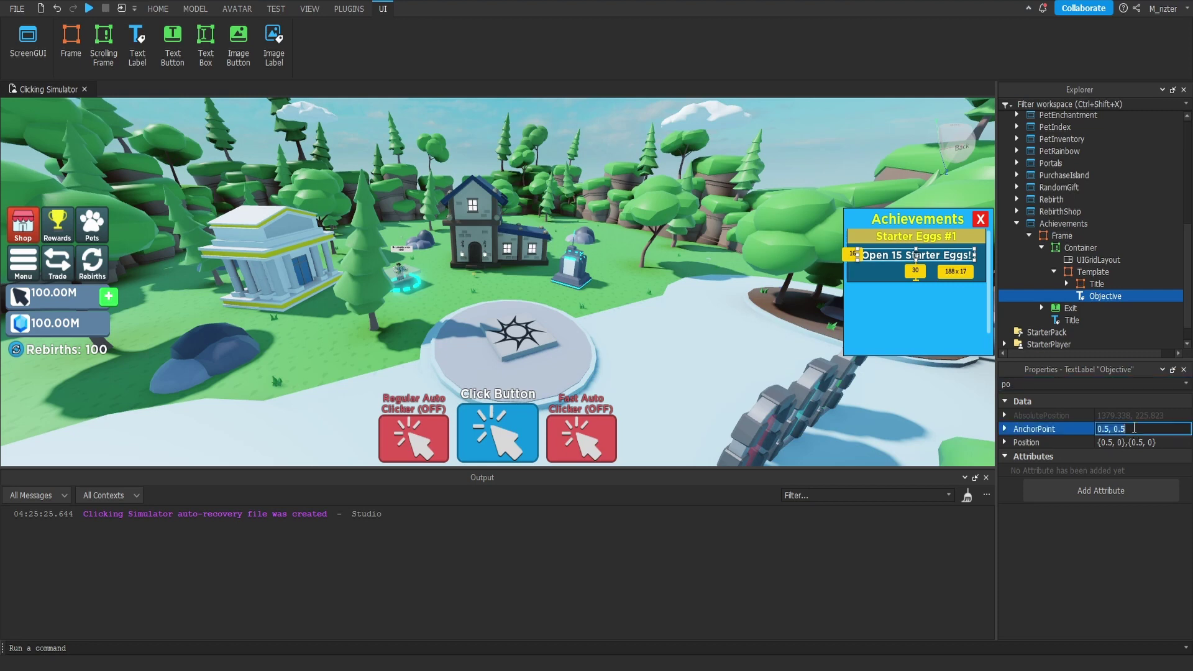
{"action": "key", "text": "BackSpace"}
{"action": "key", "text": "BackSpace"}
{"action": "key", "text": "Return"}
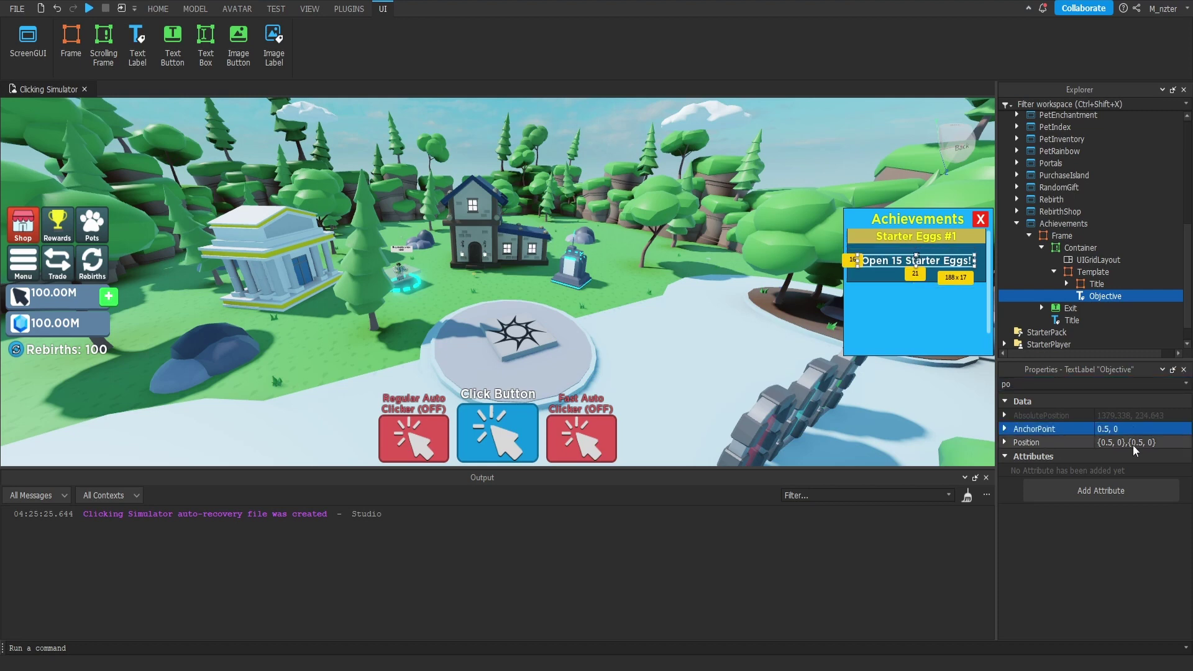
{"action": "left_click", "coordinate": [1132, 442]}
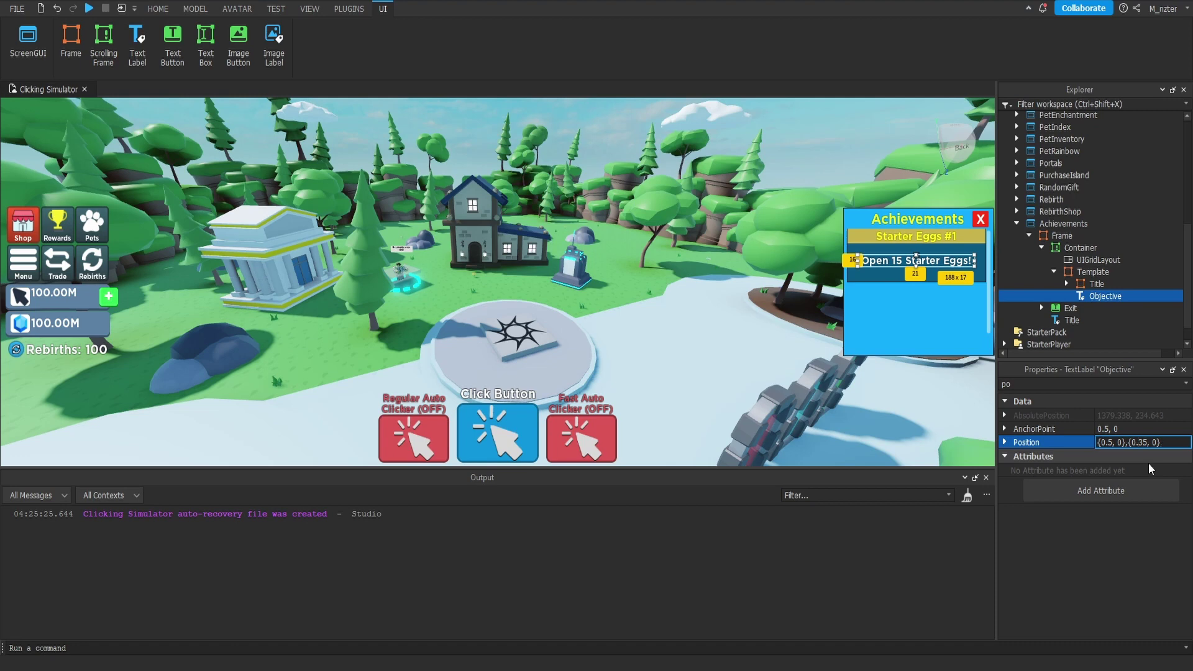
{"action": "key", "text": "Return"}
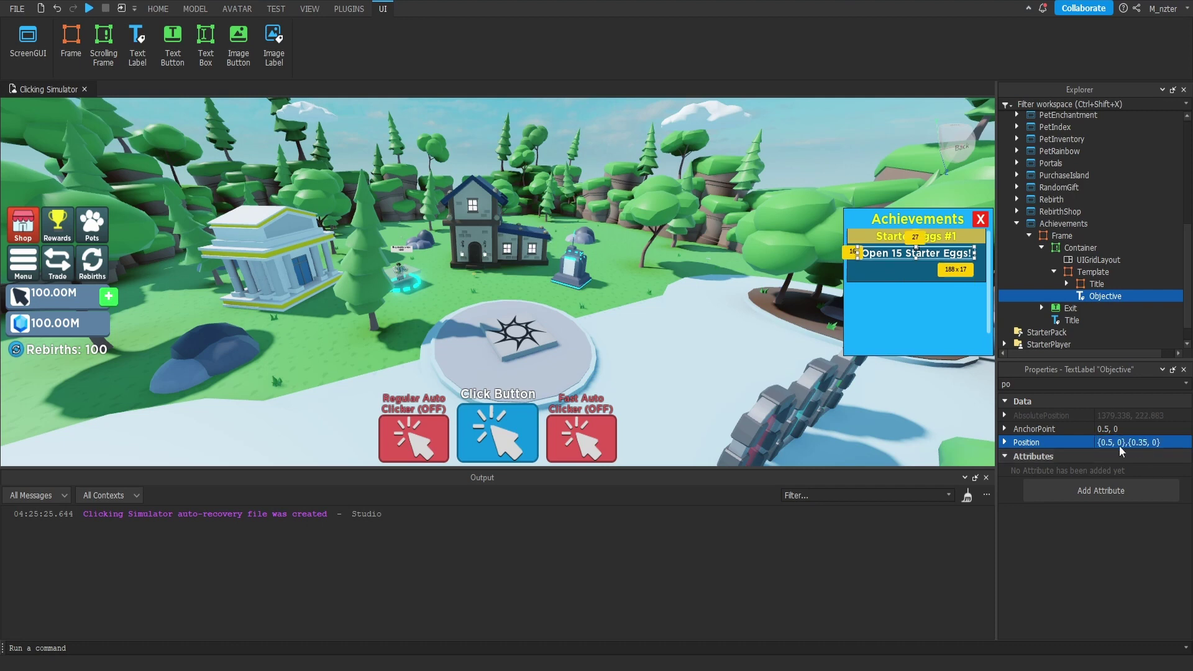
Step: Insert a new Frame into Template and name it Bottom
{"action": "left_click", "coordinate": [1084, 272]}
{"action": "left_click", "coordinate": [1129, 271]}
{"action": "type", "text": "Fr"}
{"action": "left_click", "coordinate": [1082, 307]}
{"action": "type", "text": "Bottom"}
Step: Set the Size of the Bottom frame to {0.975, 0},{0.35, 0}
{"action": "left_click", "coordinate": [1139, 455]}
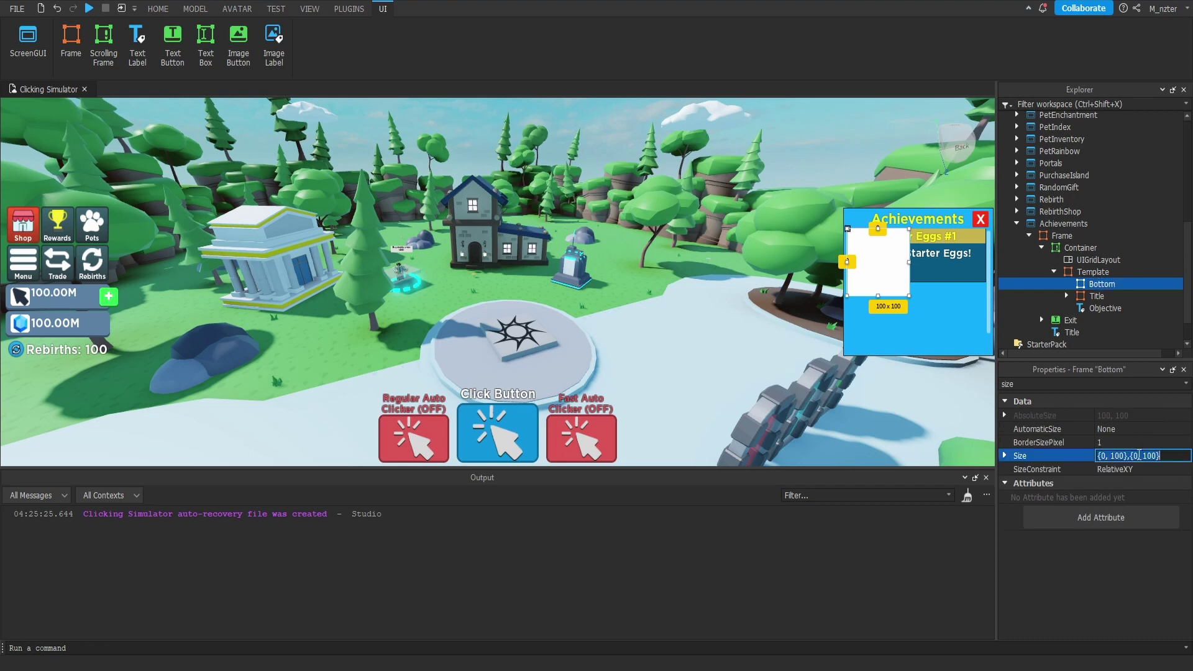
{"action": "type", "text": ".975, 0}"}
{"action": "type", "text": ",{0"}
{"action": "type", "text": ".35, 0"}
{"action": "key", "text": "Return"}
Step: Set the Bottom frame's AnchorPoint to 0.5, 0 and its Position to {0.5, 0},{0.6, 0}
{"action": "left_click", "coordinate": [1117, 427]}
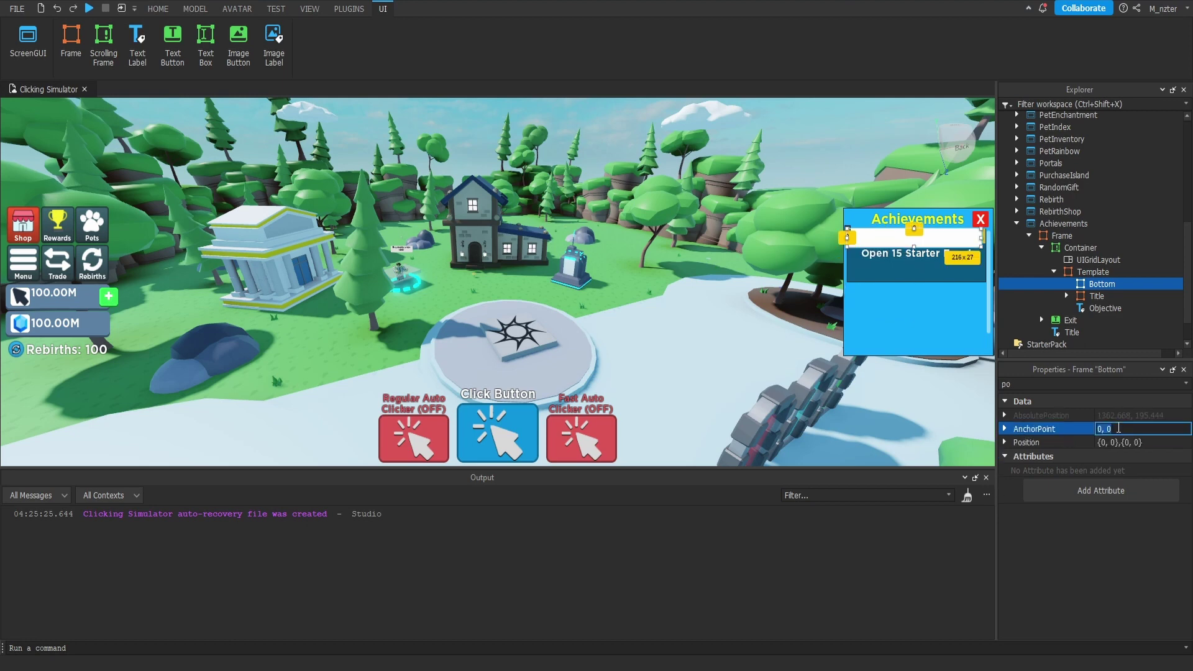
{"action": "type", "text": ".5,0"}
{"action": "key", "text": "Return"}
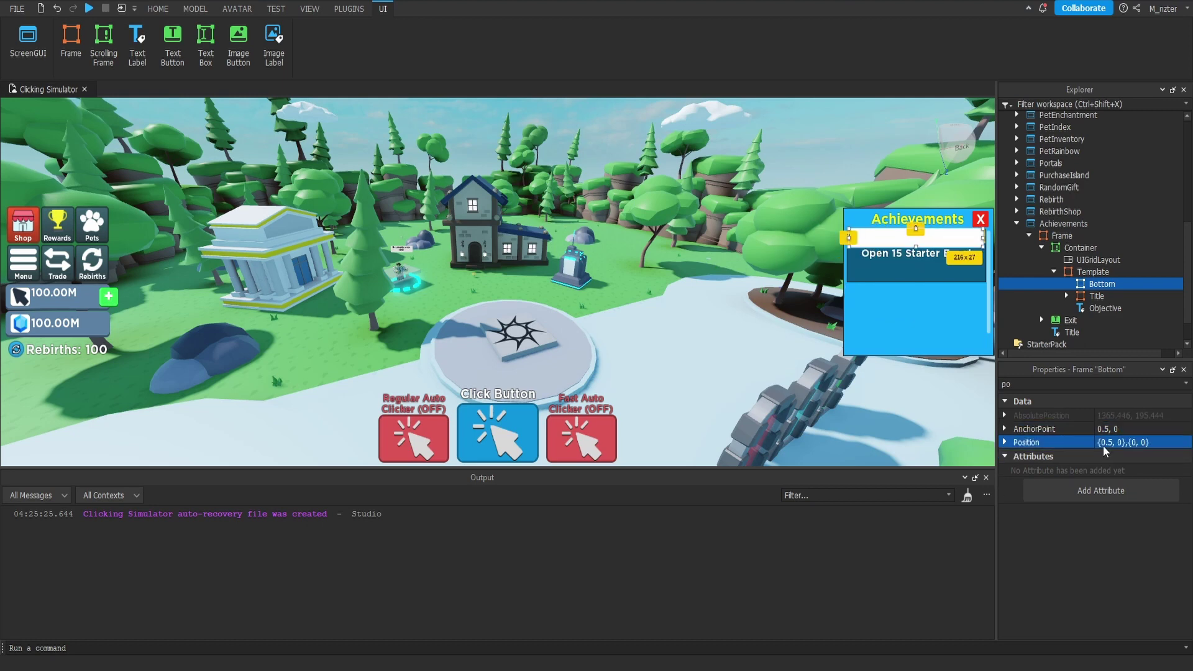
{"action": "double_click", "coordinate": [1134, 443]}
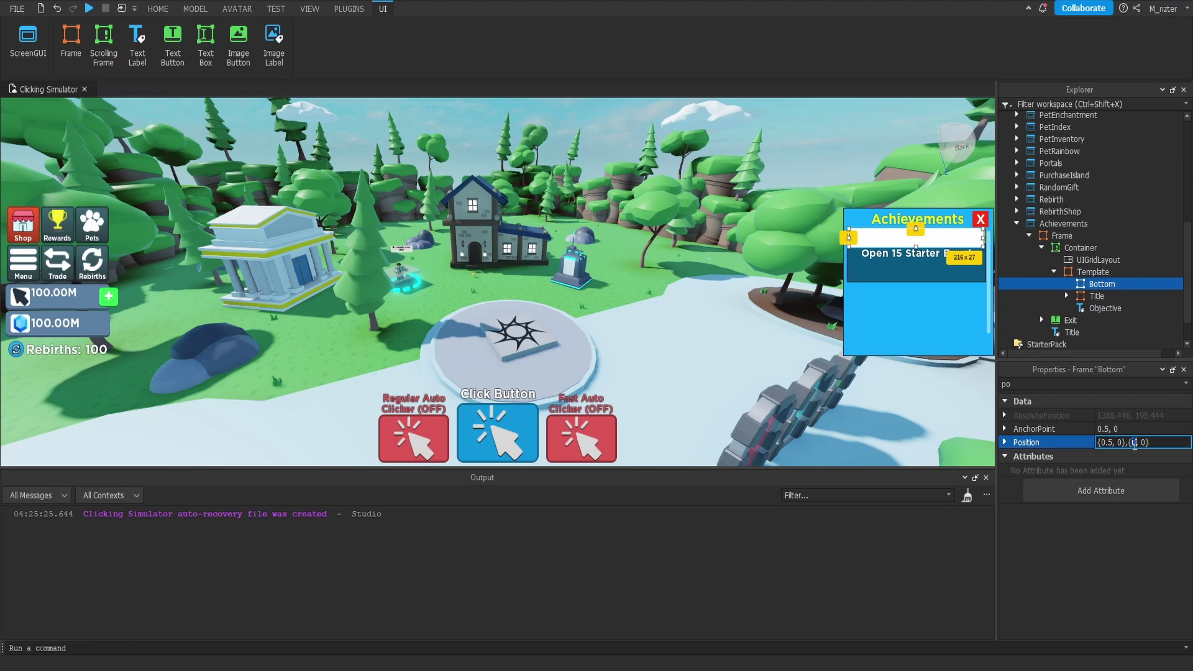
{"action": "type", "text": ".5"}
{"action": "key", "text": "Return"}
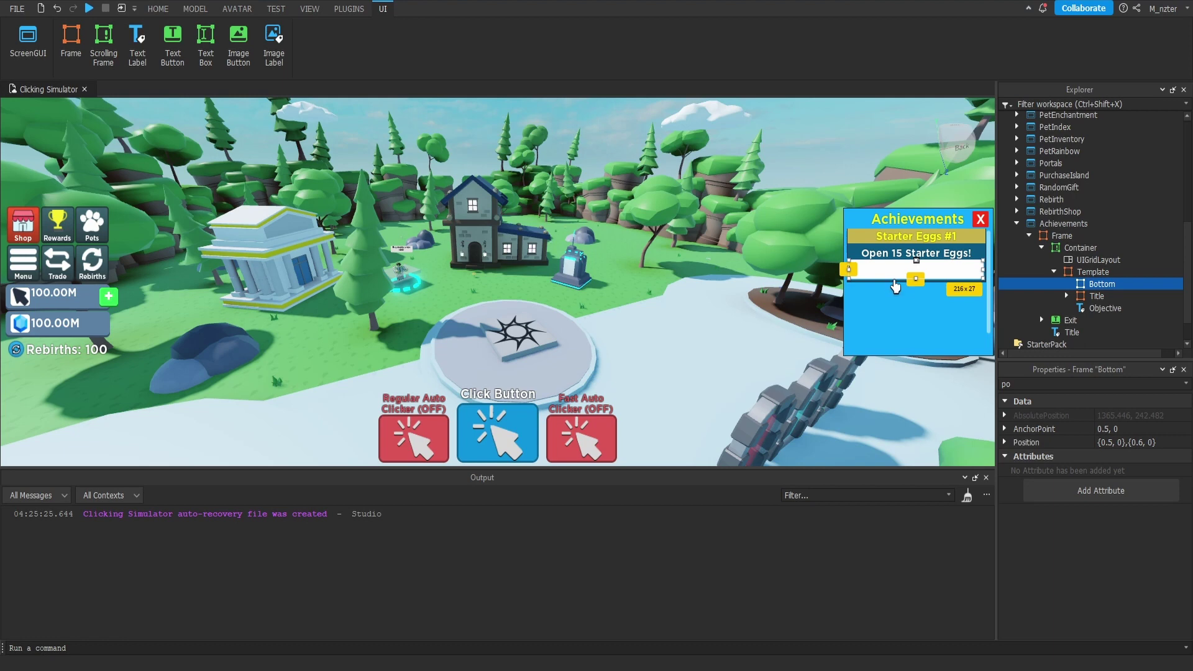
Step: Set the Bottom frame's BackgroundTransparency to 0.9
{"action": "left_click", "coordinate": [1092, 383]}
{"action": "type", "text": "ba"}
{"action": "left_click", "coordinate": [1115, 431]}
{"action": "type", "text": "0.5"}
{"action": "key", "text": "BackSpace"}
{"action": "type", "text": "9"}
{"action": "key", "text": "Return"}
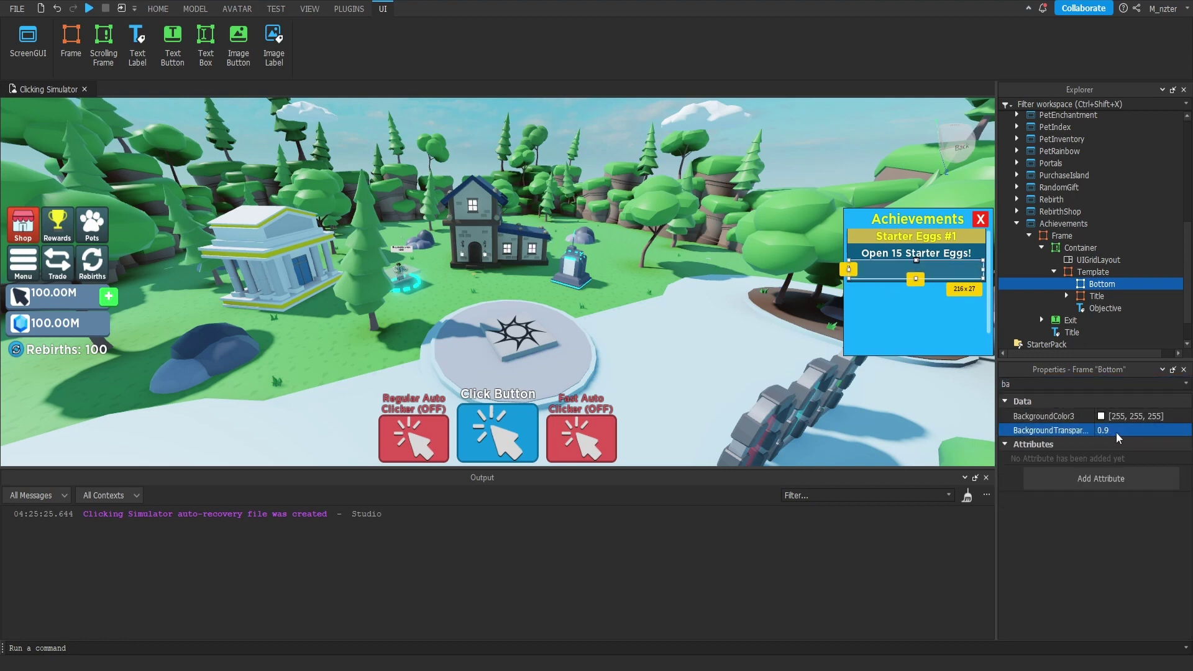
{"action": "left_click", "coordinate": [960, 442]}
Step: Add a UIListLayout to the Bottom frame with FillDirection Horizontal and HorizontalAlignment Center
{"action": "left_click", "coordinate": [1100, 284]}
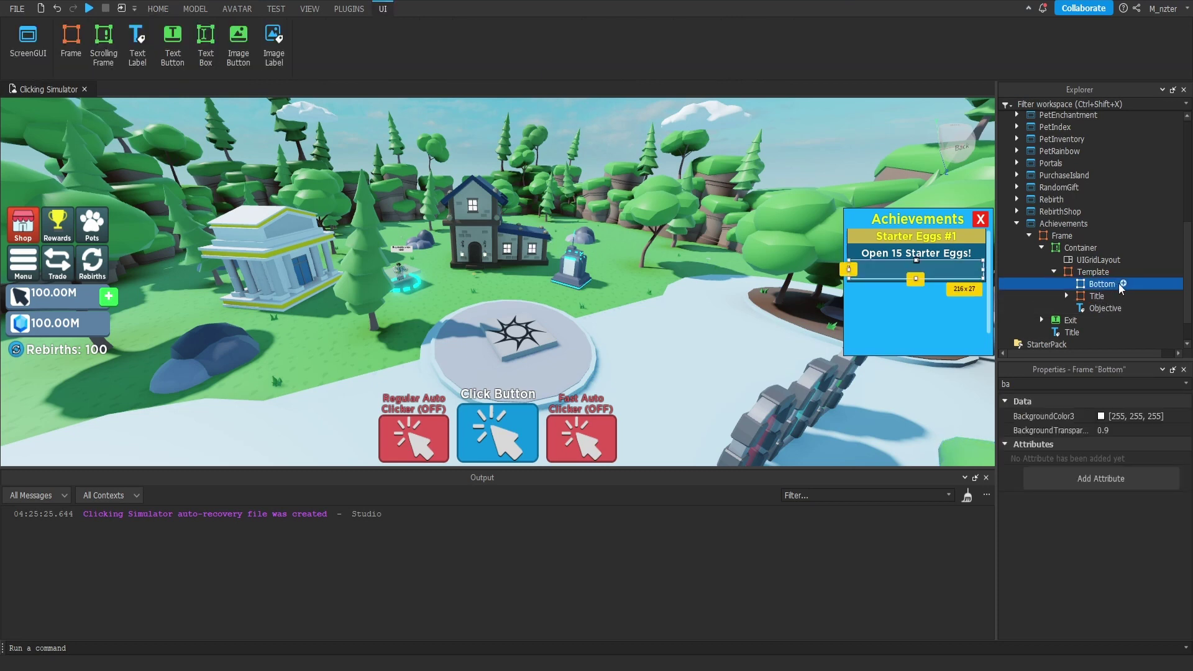
{"action": "left_click", "coordinate": [1123, 284]}
{"action": "type", "text": "uil"}
{"action": "key", "text": "Return"}
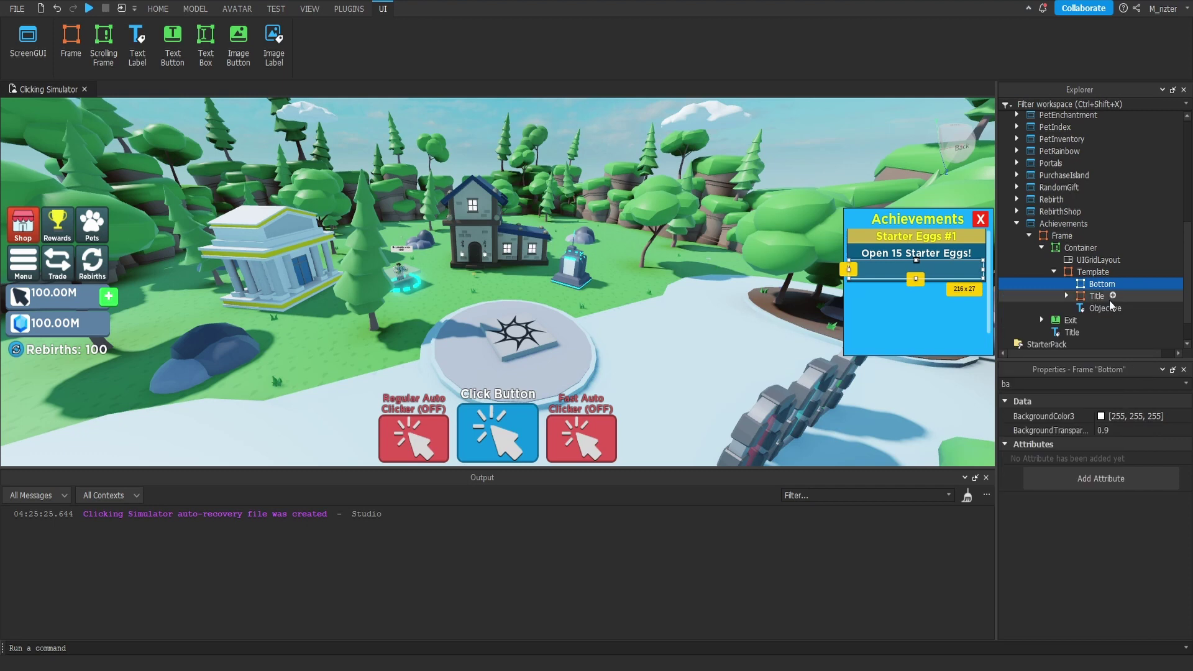
{"action": "left_click", "coordinate": [1107, 299]}
{"action": "left_click", "coordinate": [1149, 528]}
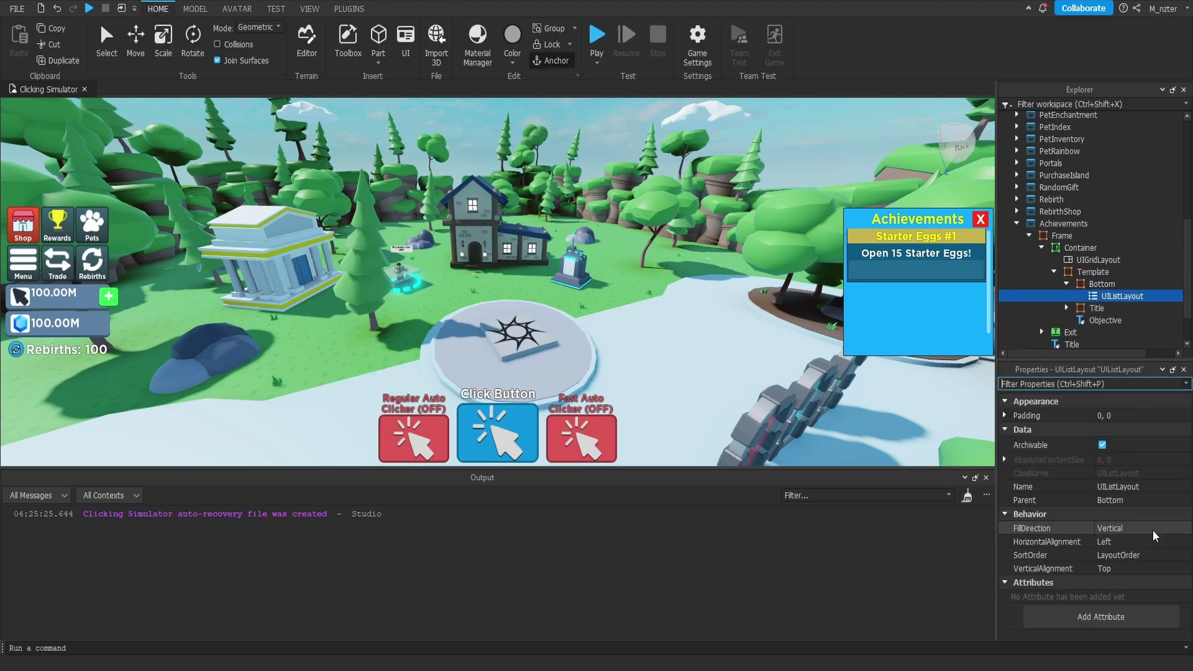
{"action": "left_click", "coordinate": [1149, 539]}
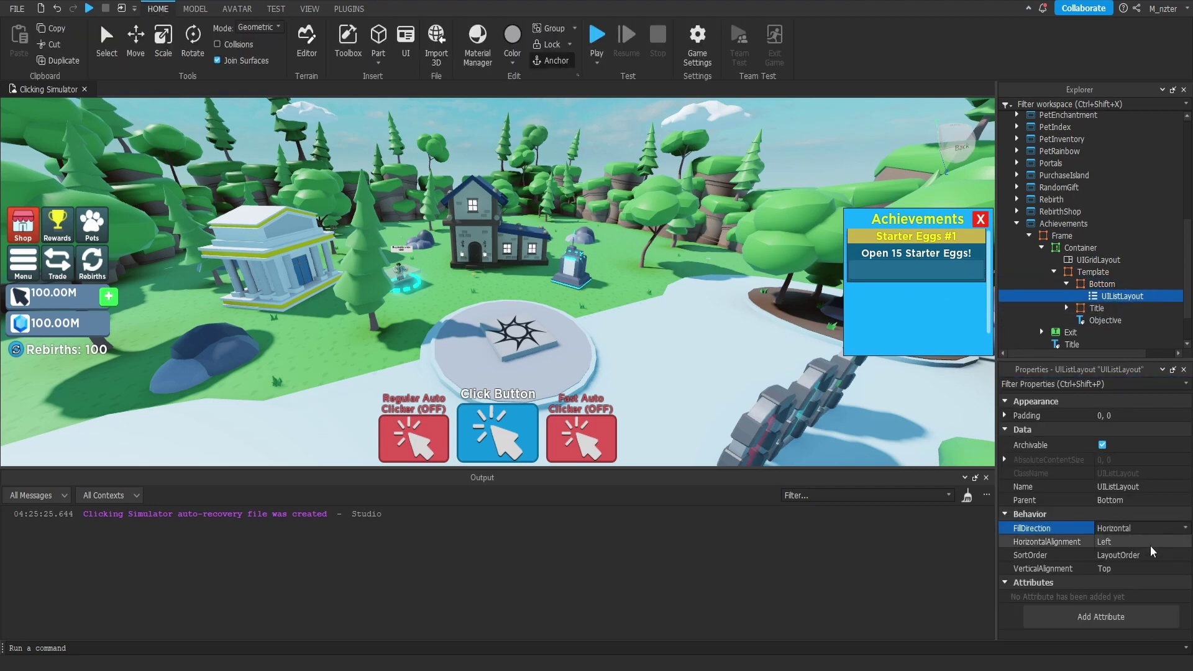
{"action": "left_click", "coordinate": [1149, 542]}
{"action": "left_click", "coordinate": [1148, 554]}
Step: Insert a new Frame into Bottom and name it Progress
{"action": "left_click", "coordinate": [1121, 285]}
{"action": "left_click", "coordinate": [1121, 285]}
{"action": "type", "text": "Fr"}
{"action": "left_click", "coordinate": [1064, 316]}
{"action": "type", "text": "Progress"}
{"action": "key", "text": "Return"}
Step: Set the Size of the Progress frame to {0.49, 0},{1, 0}
{"action": "left_click", "coordinate": [1034, 383]}
{"action": "type", "text": "size"}
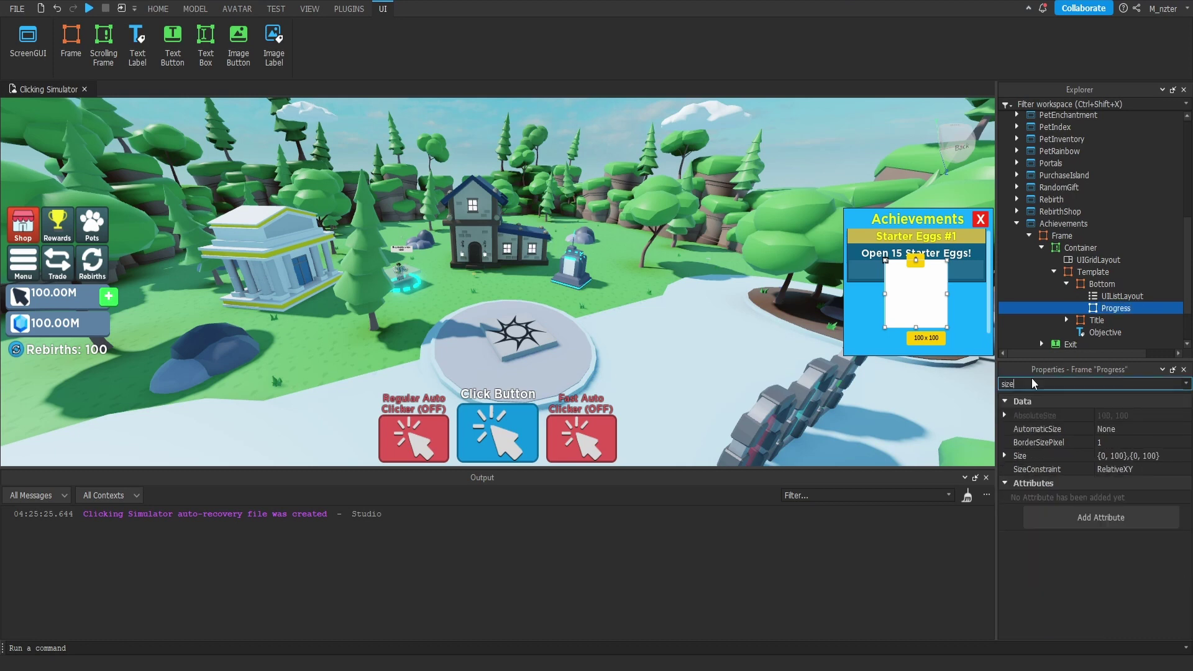
{"action": "left_click", "coordinate": [1120, 454]}
{"action": "type", "text": ".4"}
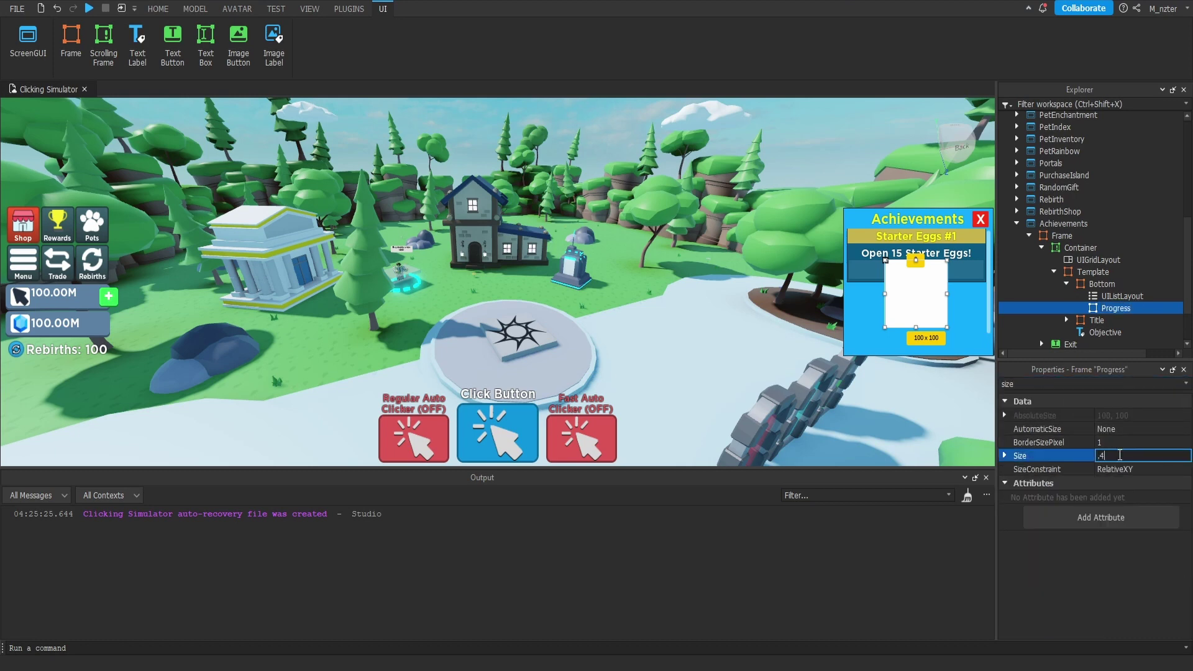
{"action": "type", "text": "9, 0},{1, 0"}
{"action": "key", "text": "Return"}
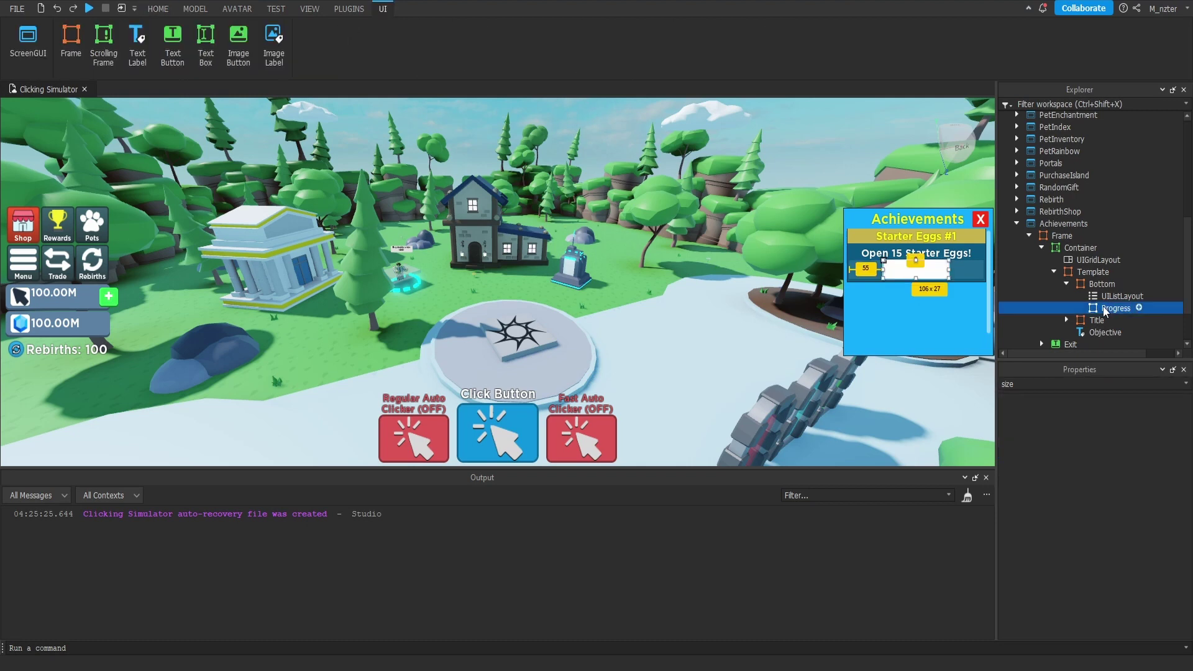
{"action": "left_click", "coordinate": [1102, 308]}
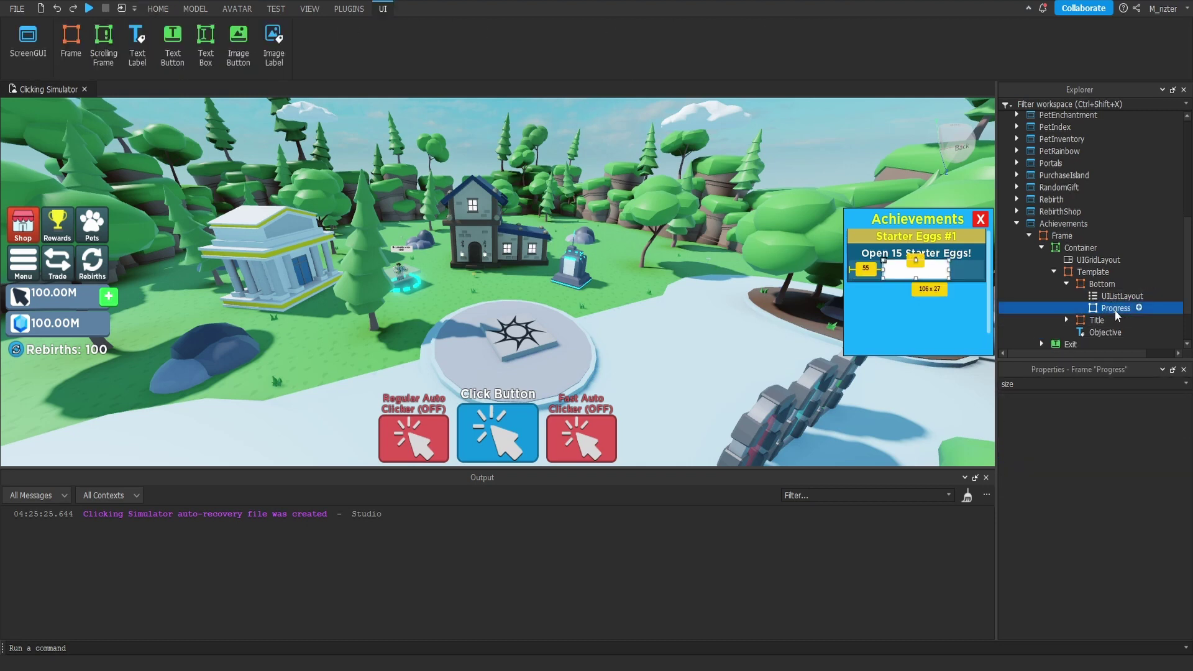
{"action": "key", "text": "ctrl+d"}
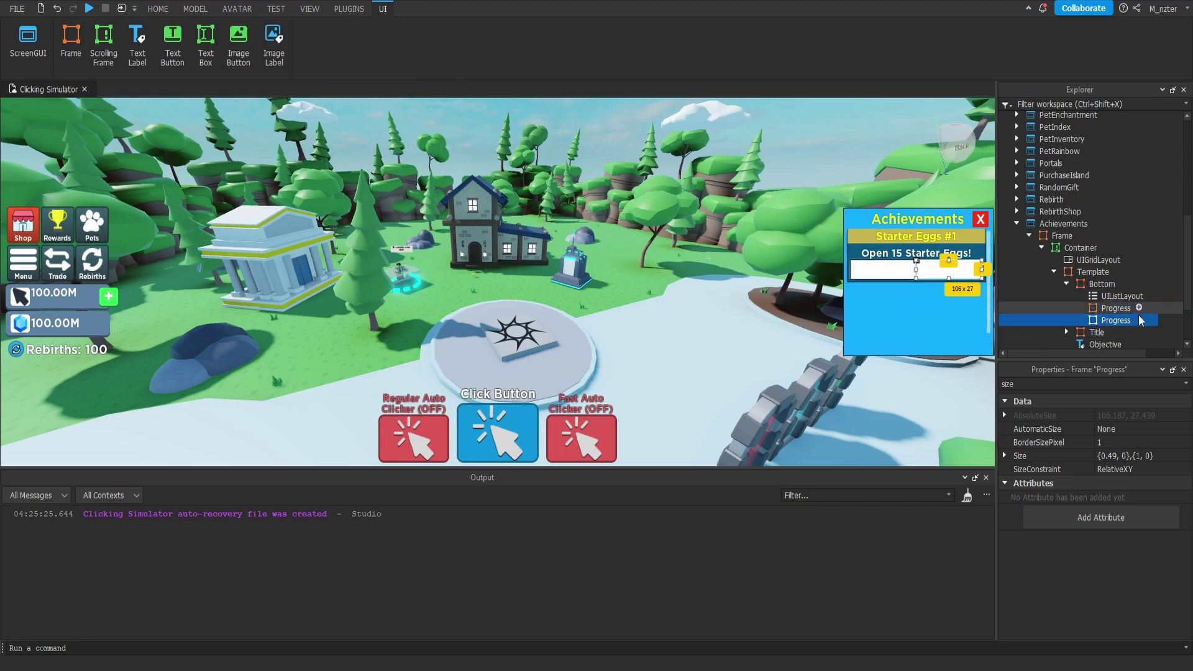
{"action": "left_click", "coordinate": [1093, 313]}
{"action": "left_click", "coordinate": [1105, 320]}
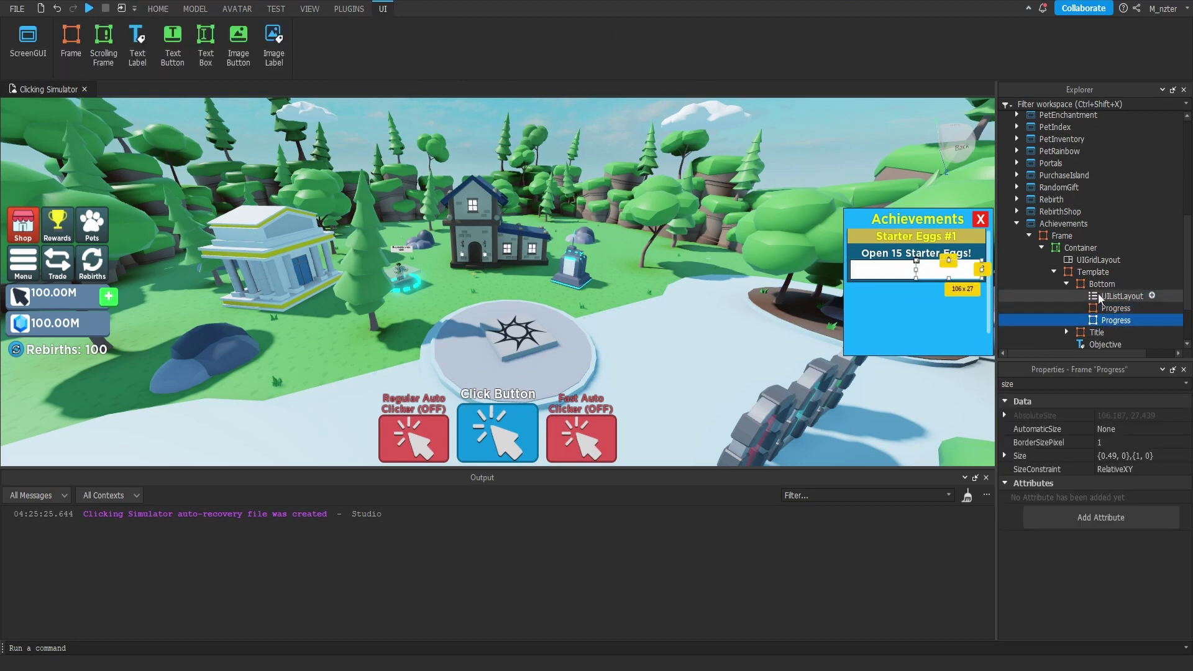
{"action": "left_click", "coordinate": [1094, 298]}
{"action": "left_click", "coordinate": [1111, 312]}
{"action": "left_click", "coordinate": [1116, 320]}
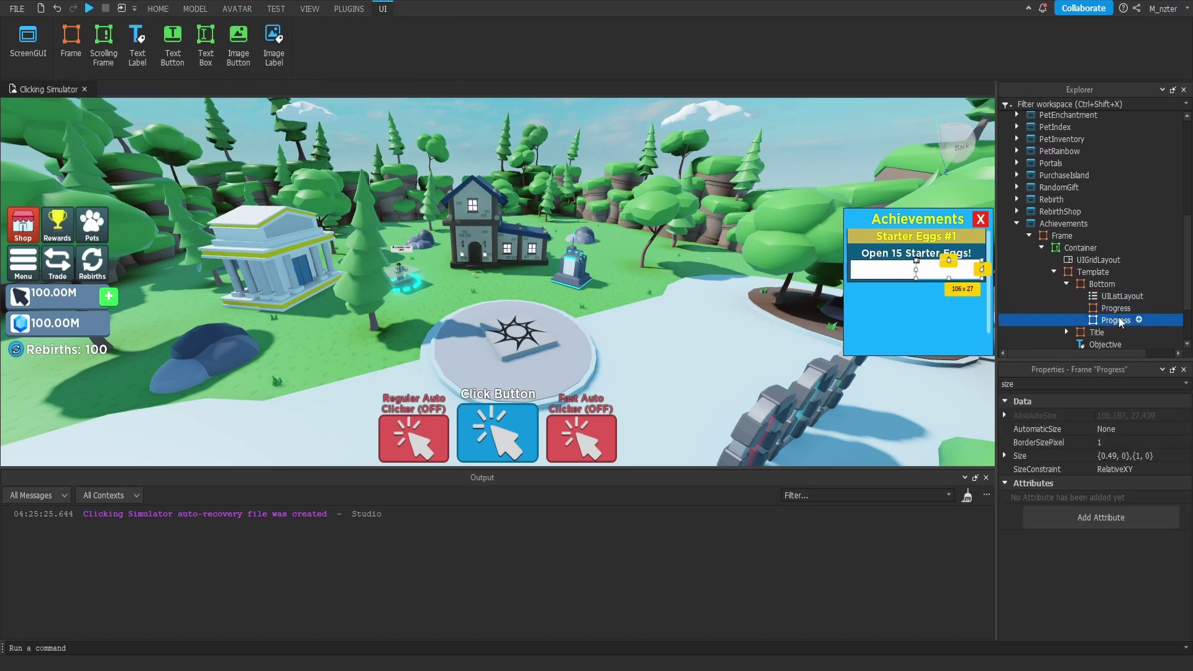
{"action": "key", "text": "ctrl+z"}
Step: Set the Progress frame's BackgroundTransparency to 0.8
{"action": "left_click", "coordinate": [1094, 386]}
{"action": "key", "text": "ctrl+a"}
{"action": "type", "text": "b"}
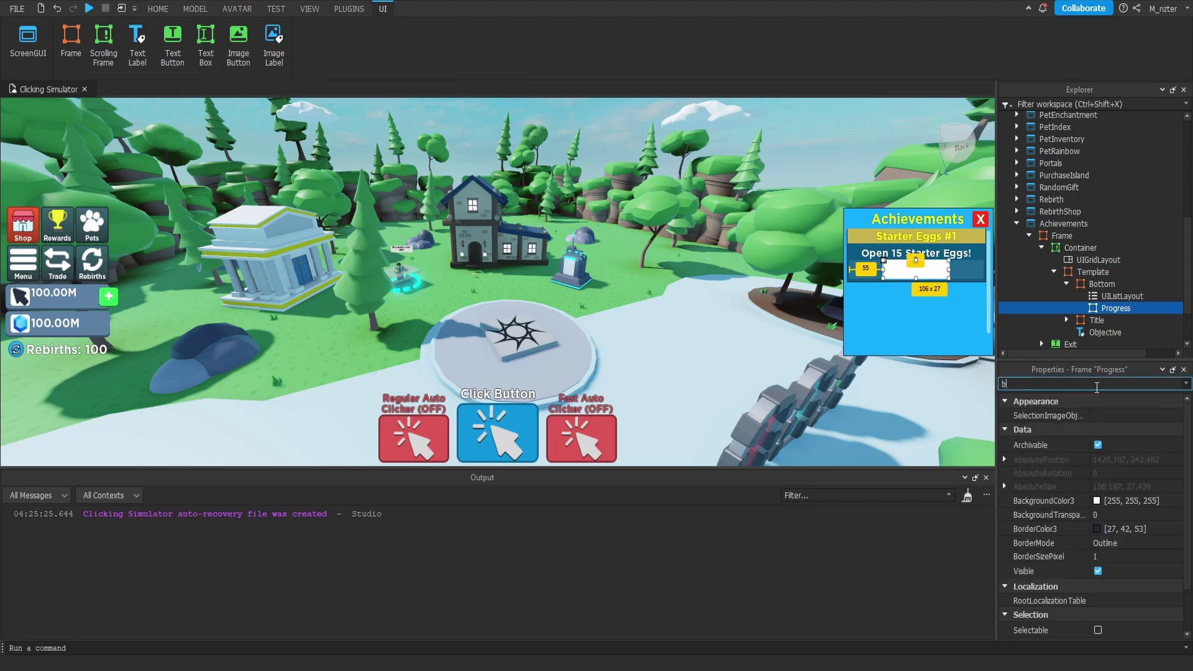
{"action": "type", "text": "a"}
{"action": "left_click", "coordinate": [1111, 430]}
{"action": "type", "text": "0.8"}
{"action": "key", "text": "Return"}
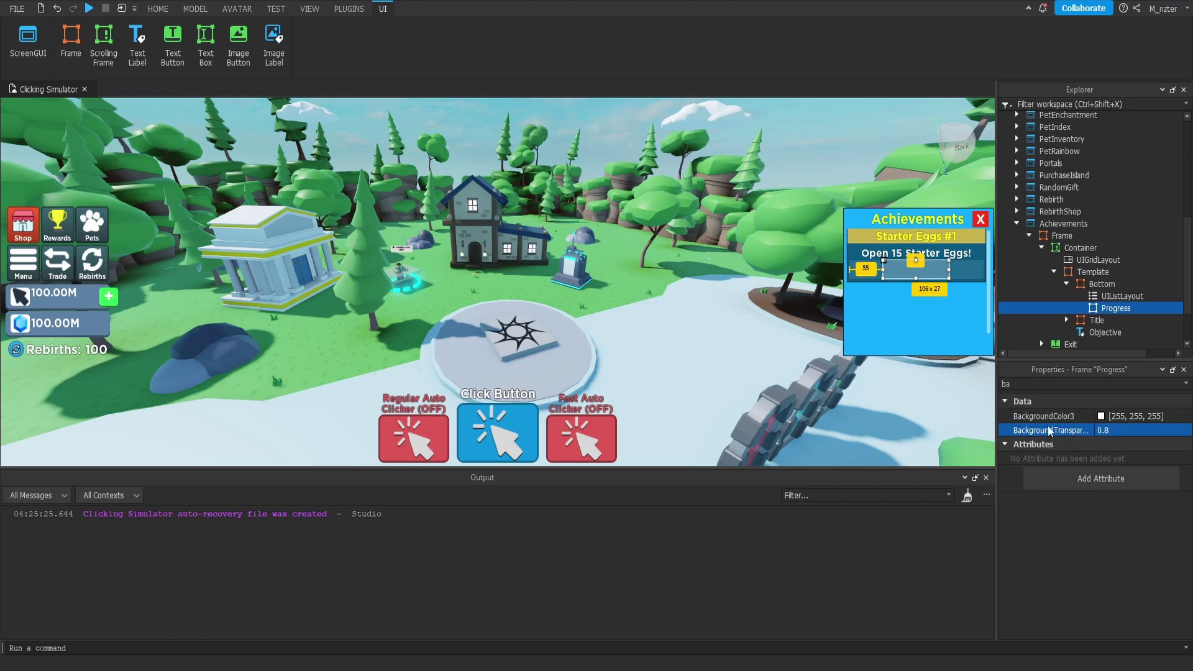
{"action": "left_click", "coordinate": [983, 392]}
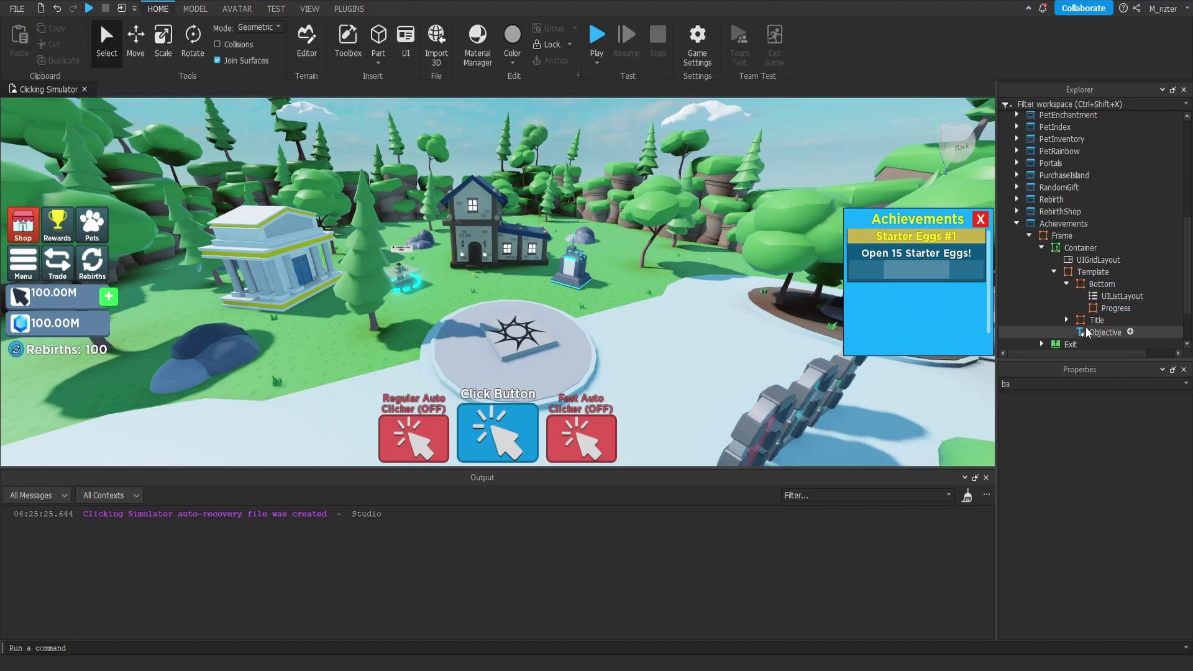
Step: Duplicate the Objective label and move the copy into the Progress frame
{"action": "left_click", "coordinate": [1086, 332]}
{"action": "key", "text": "ctrl+d"}
{"action": "left_click_drag", "start_coordinate": [1103, 345], "coordinate": [1123, 309]}
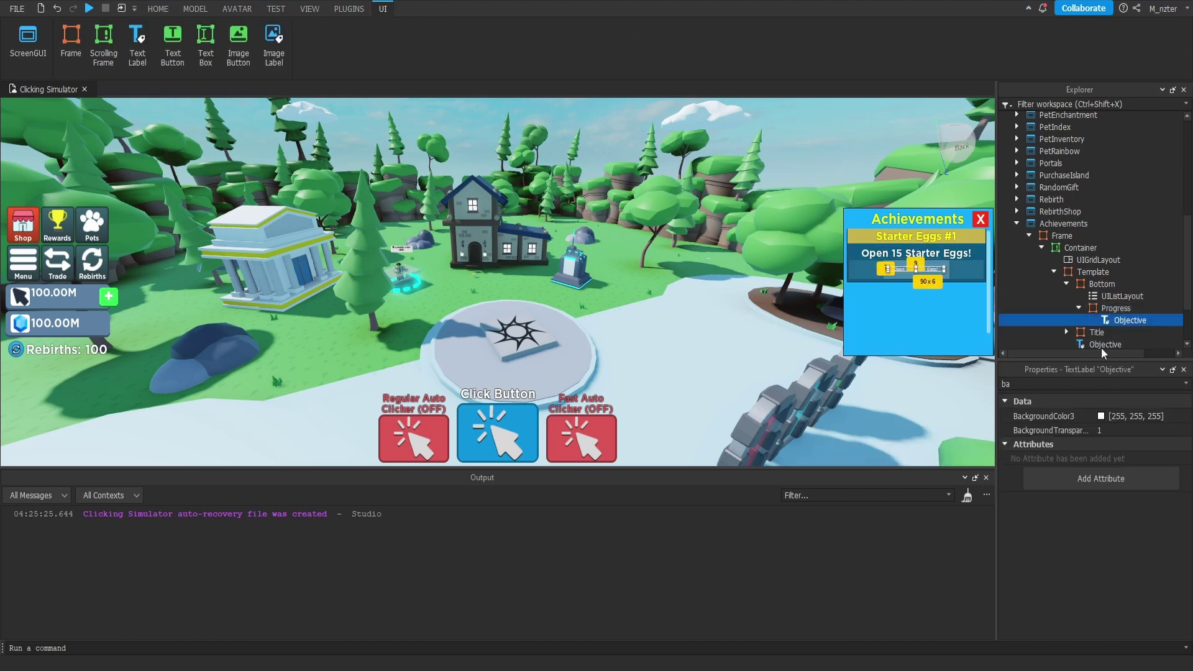
Step: Rename the Objective copy inside Progress to Title and set its text to "Progress"
{"action": "double_click", "coordinate": [1123, 324]}
{"action": "type", "text": "Title"}
{"action": "key", "text": "Return"}
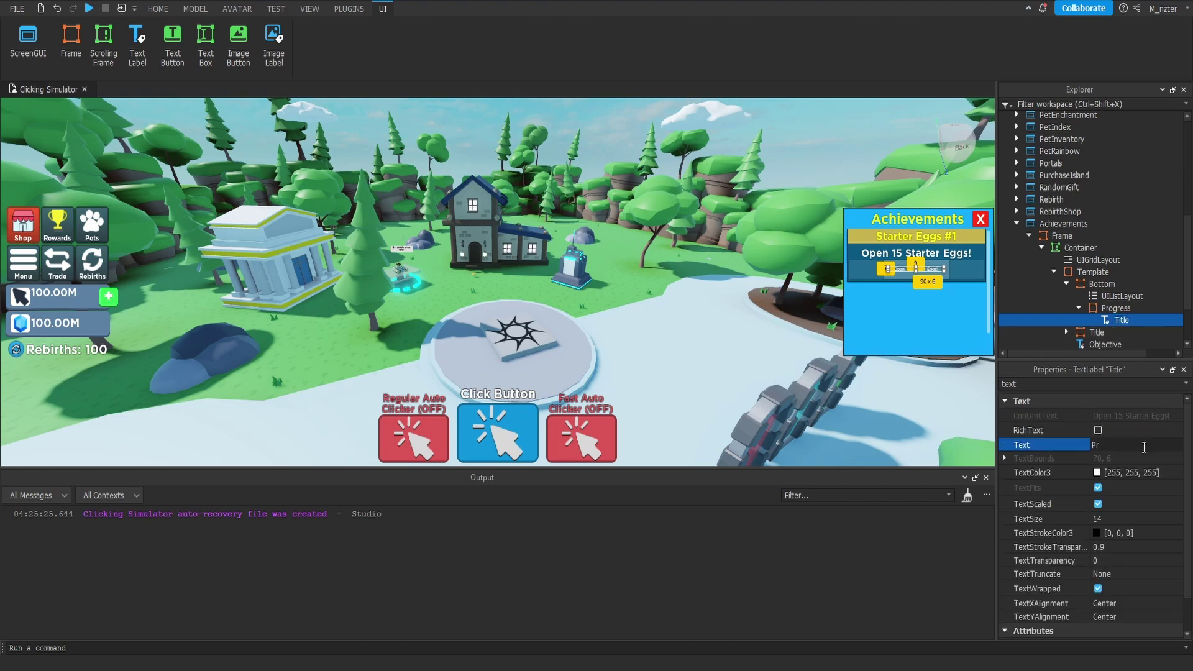
{"action": "type", "text": "ogress"}
{"action": "key", "text": "Return"}
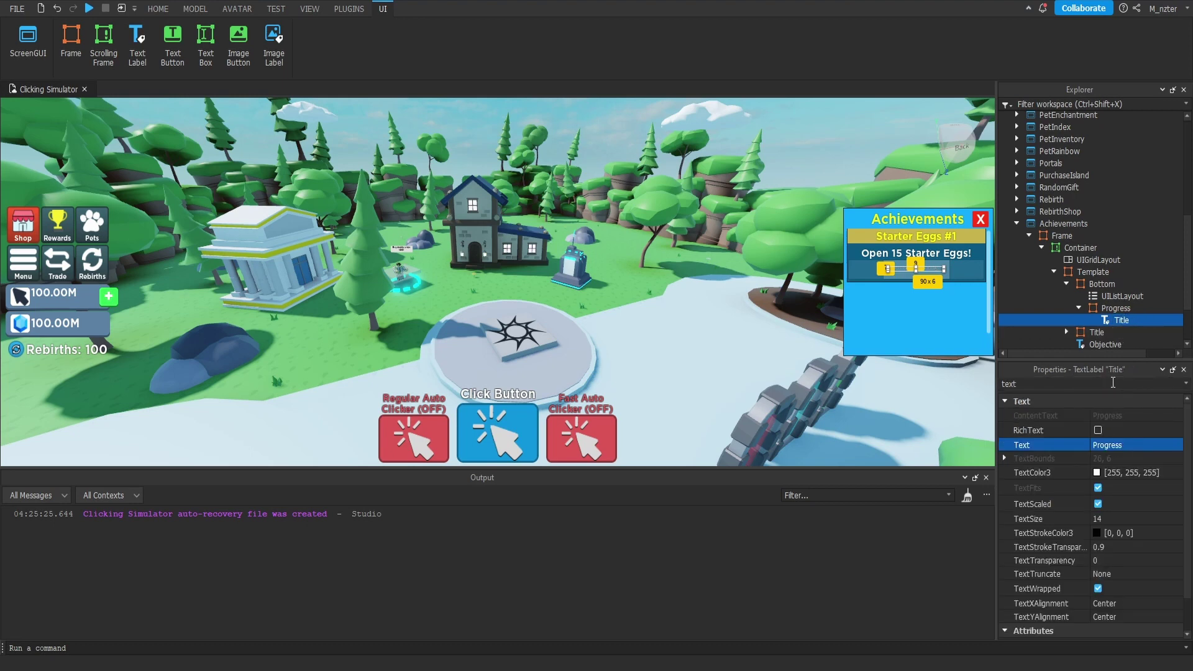
Step: Set the Size of the Title label inside Progress to {0.85, 0},{0.315, 0}
{"action": "triple_click", "coordinate": [1112, 383]}
{"action": "type", "text": "size"}
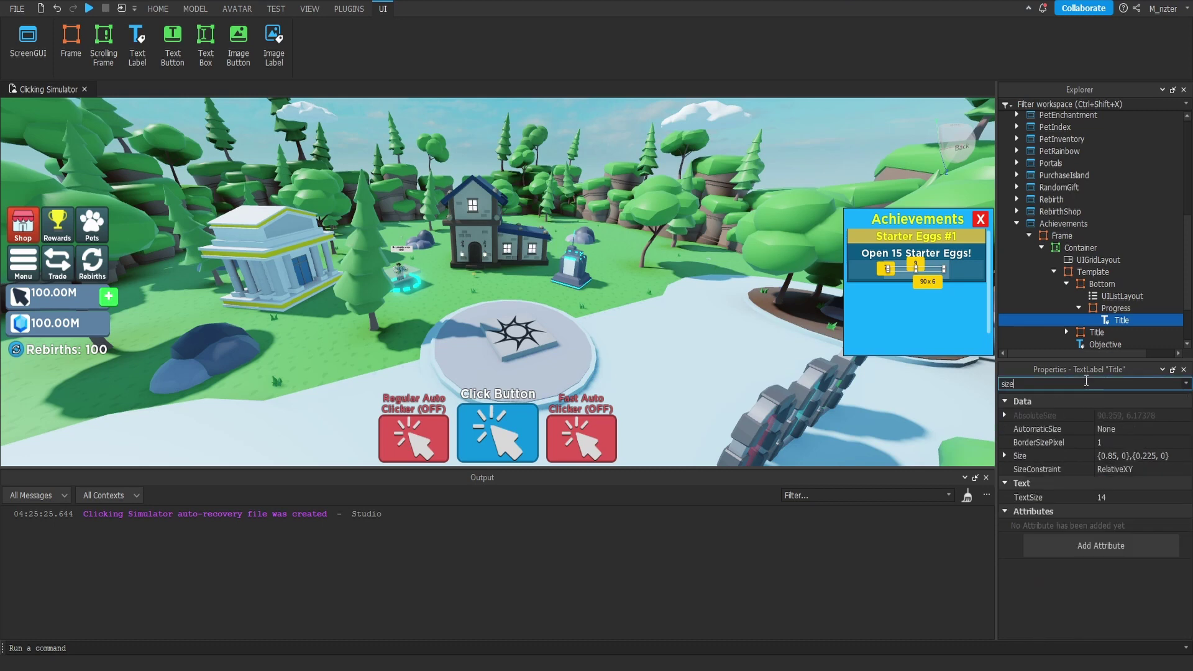
{"action": "double_click", "coordinate": [1144, 456]}
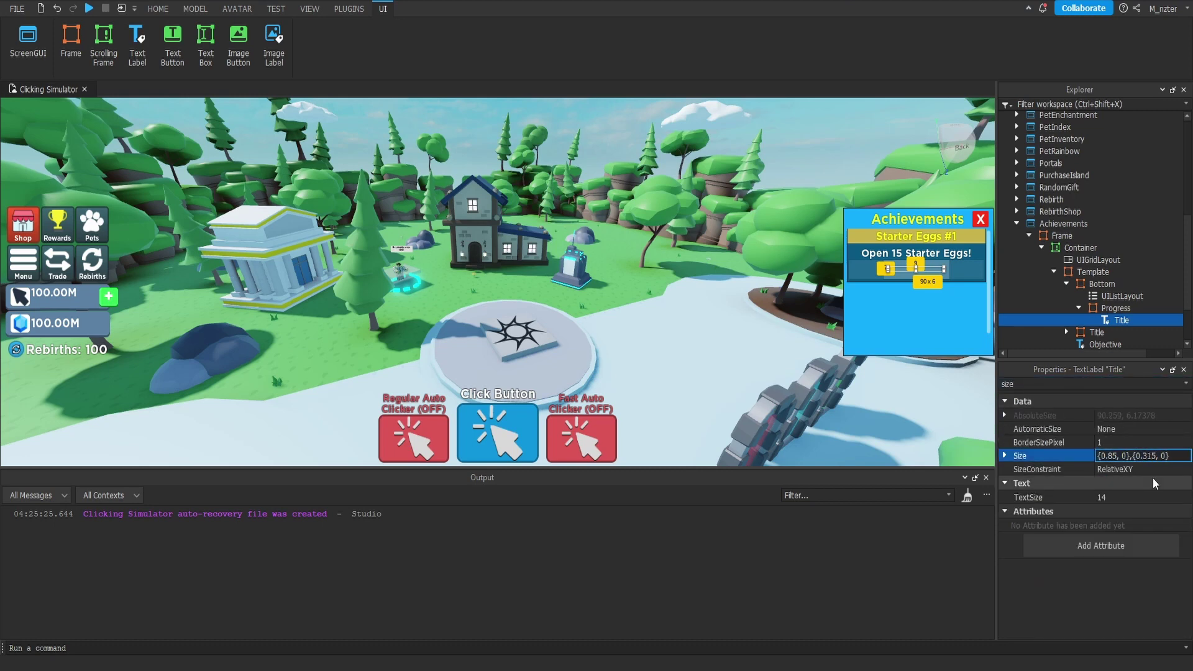
{"action": "key", "text": "Return"}
Step: Set the Position of the Title label inside Progress to {0.5, 0},{0.088, 0}
{"action": "triple_click", "coordinate": [1099, 384]}
{"action": "type", "text": "po"}
{"action": "double_click", "coordinate": [1145, 442]}
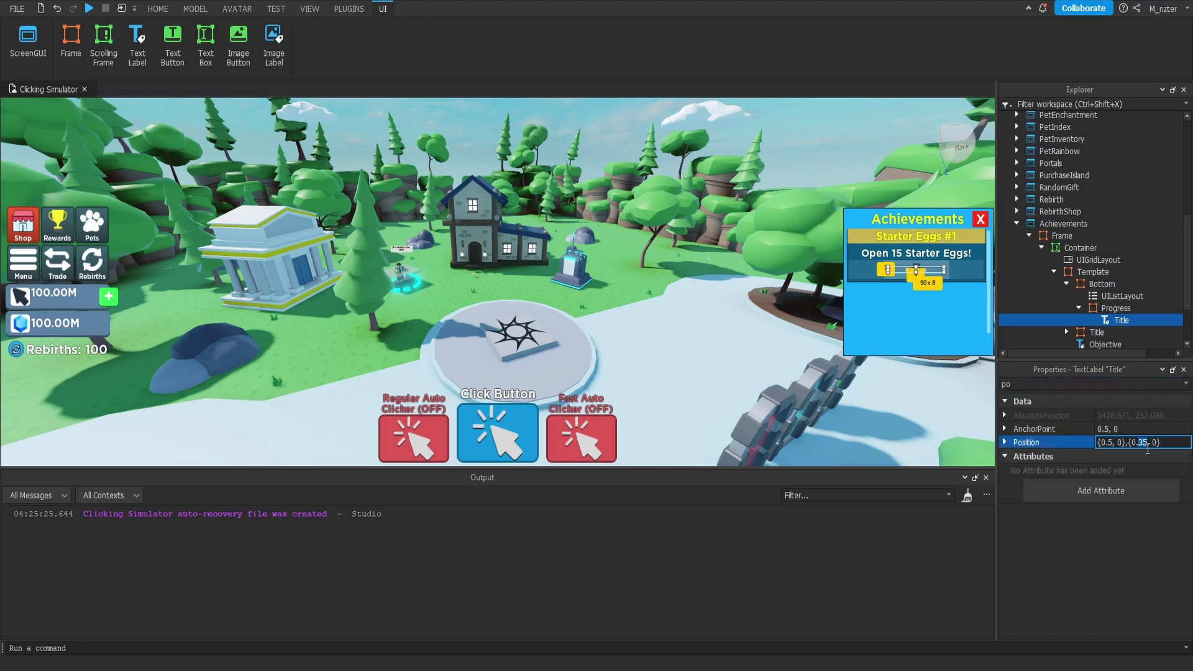
{"action": "type", "text": "0"}
{"action": "type", "text": "85"}
{"action": "key", "text": "Return"}
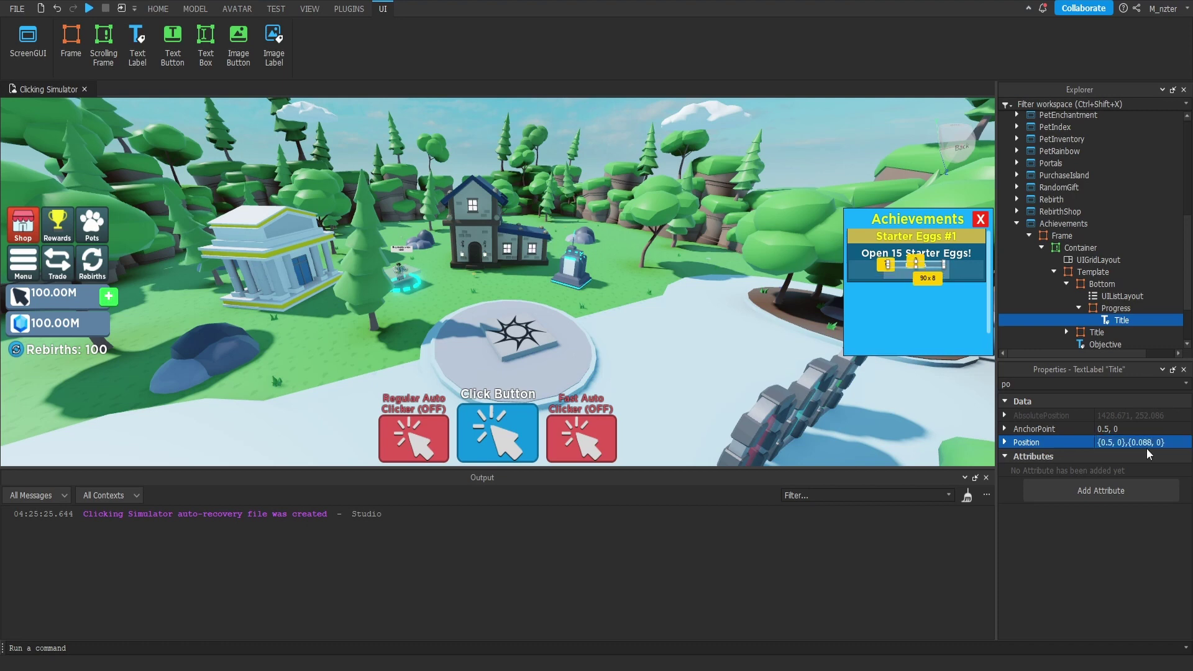
{"action": "left_click", "coordinate": [957, 403]}
Step: Insert a Frame into the Progress frame and name it ProgressBar
{"action": "left_click", "coordinate": [1135, 308]}
{"action": "type", "text": "frame"}
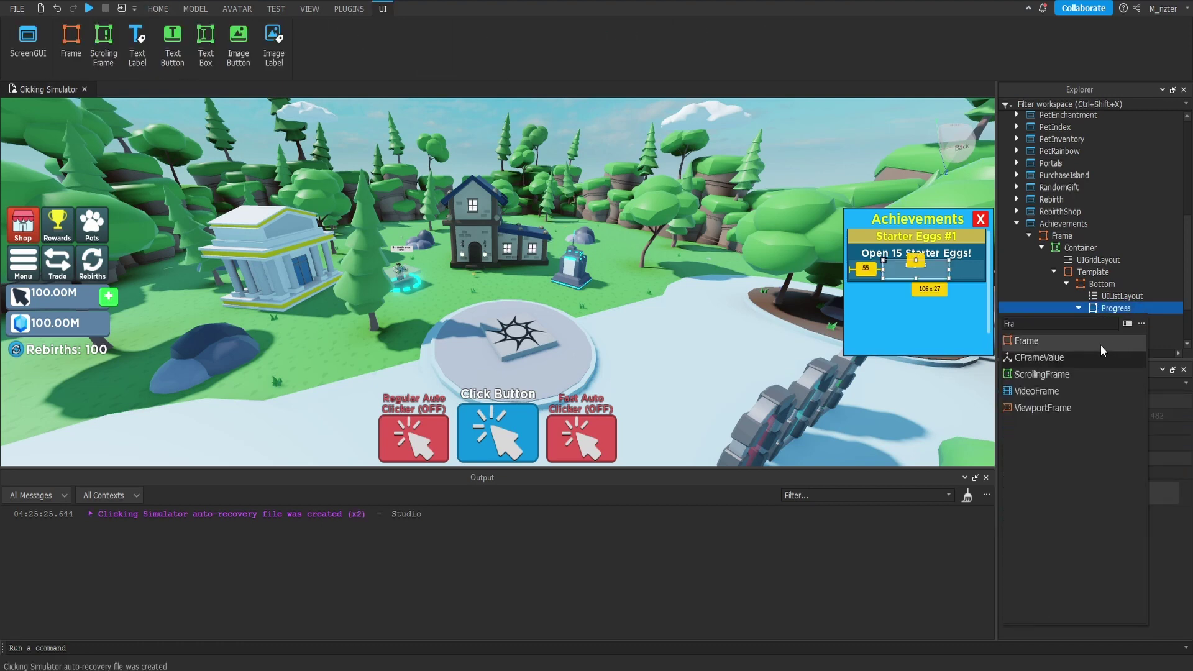
{"action": "left_click", "coordinate": [1100, 341]}
{"action": "double_click", "coordinate": [1122, 321]}
{"action": "type", "text": "ProgressBar"}
{"action": "key", "text": "Return"}
Step: Set ProgressBar's BackgroundColor3 to a very dark blue, [2, 23, 33], by sampling the GUI's blue from the screen and darkening it
{"action": "double_click", "coordinate": [1032, 384]}
{"action": "type", "text": "bac"}
{"action": "left_click", "coordinate": [1101, 416]}
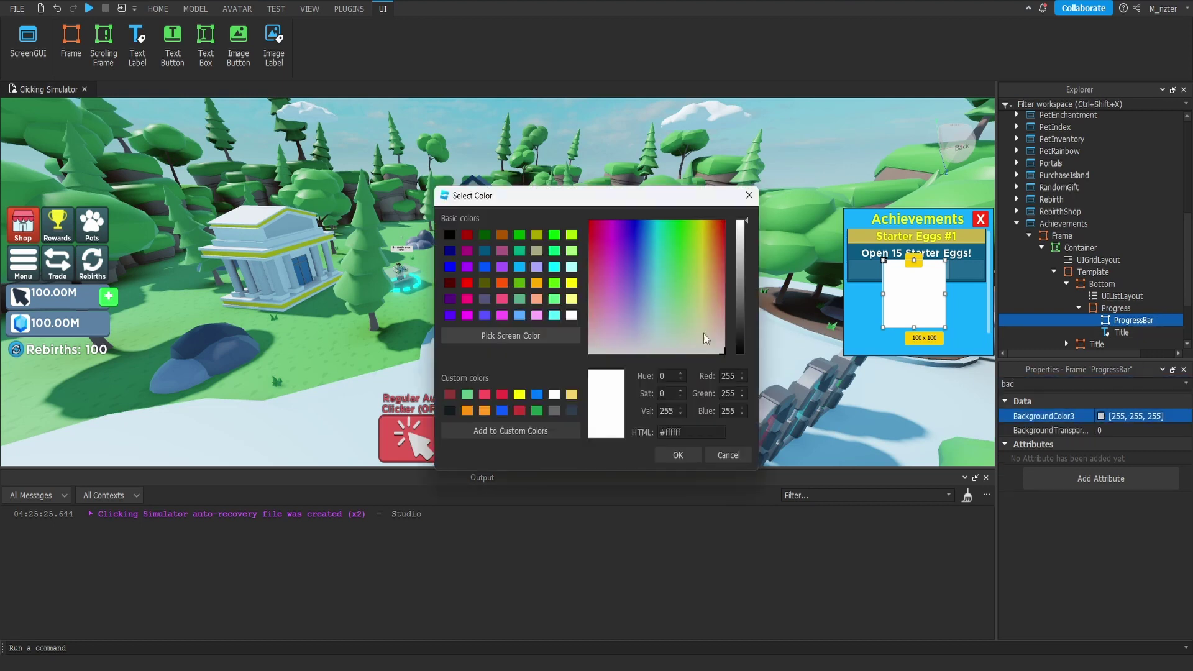
{"action": "left_click", "coordinate": [511, 335]}
{"action": "left_click", "coordinate": [868, 315]}
{"action": "left_click_drag", "start_coordinate": [739, 297], "coordinate": [752, 339]}
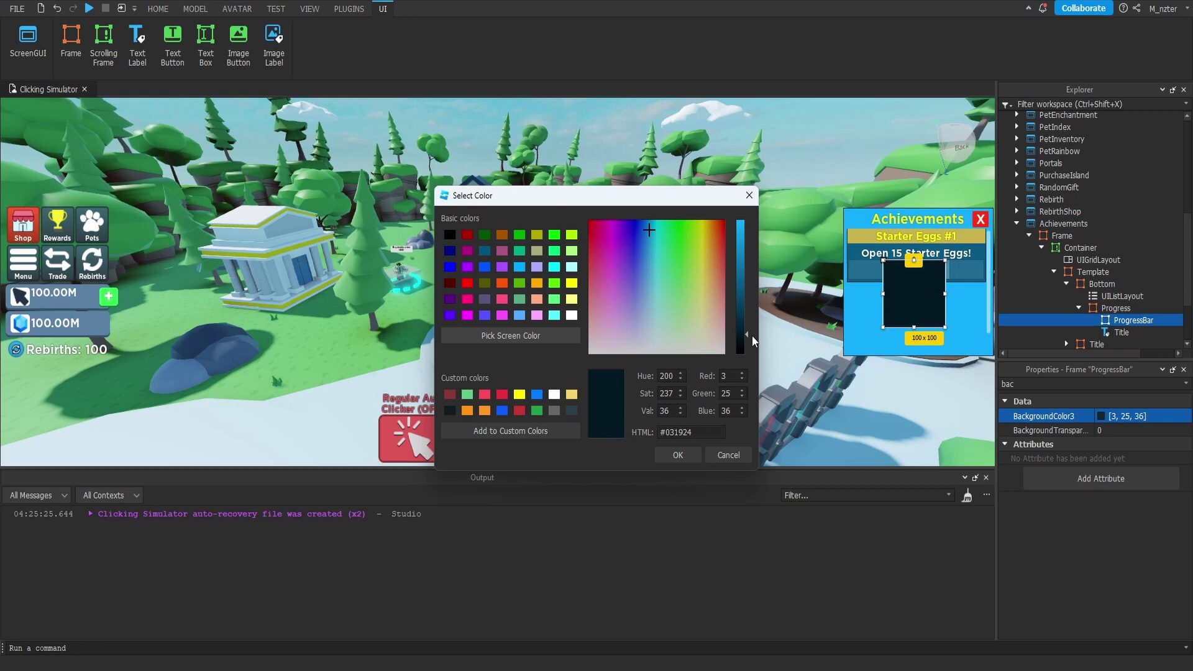
{"action": "left_click", "coordinate": [678, 455]}
Step: Set ProgressBar's Size to {0.95, 0},{0.5, 0}
{"action": "double_click", "coordinate": [1061, 384]}
{"action": "type", "text": "size"}
{"action": "left_click", "coordinate": [1113, 456]}
{"action": "type", "text": ".95, 0}"}
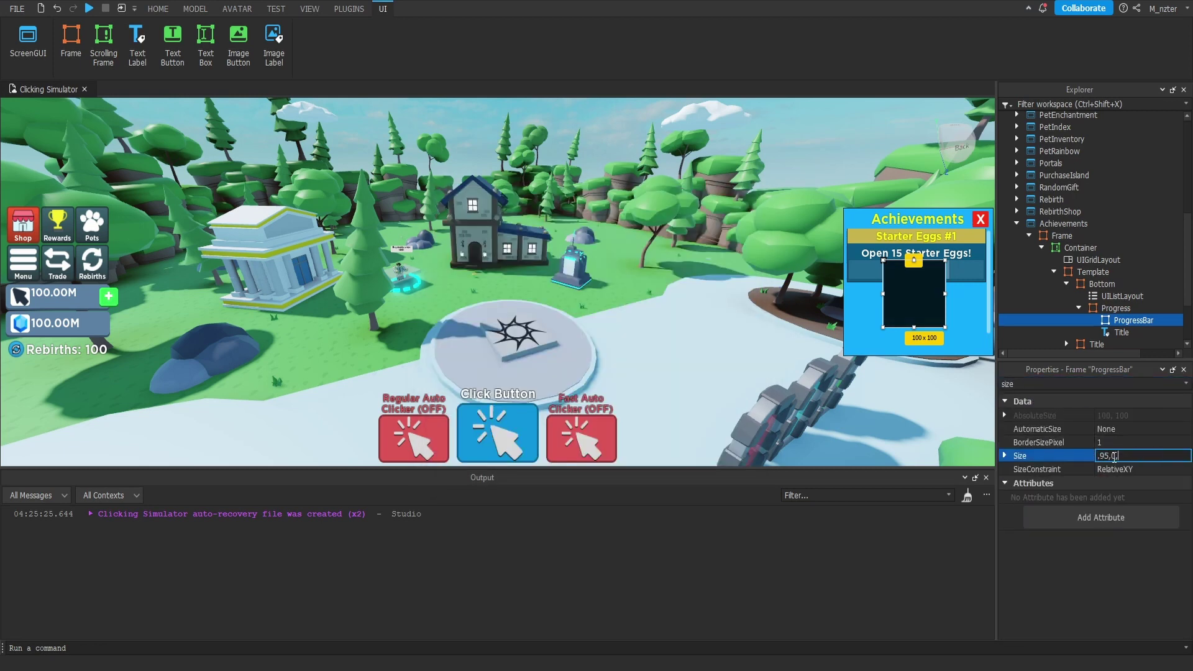
{"action": "type", "text": ",{0.5, 0"}
{"action": "key", "text": "Return"}
Step: Set ProgressBar's AnchorPoint to 0.5, 0 and its Position to {0.5, 0},{0.5, 0}
{"action": "double_click", "coordinate": [1056, 385]}
{"action": "type", "text": "po"}
{"action": "left_click", "coordinate": [1120, 429]}
{"action": "type", "text": ".5,0"}
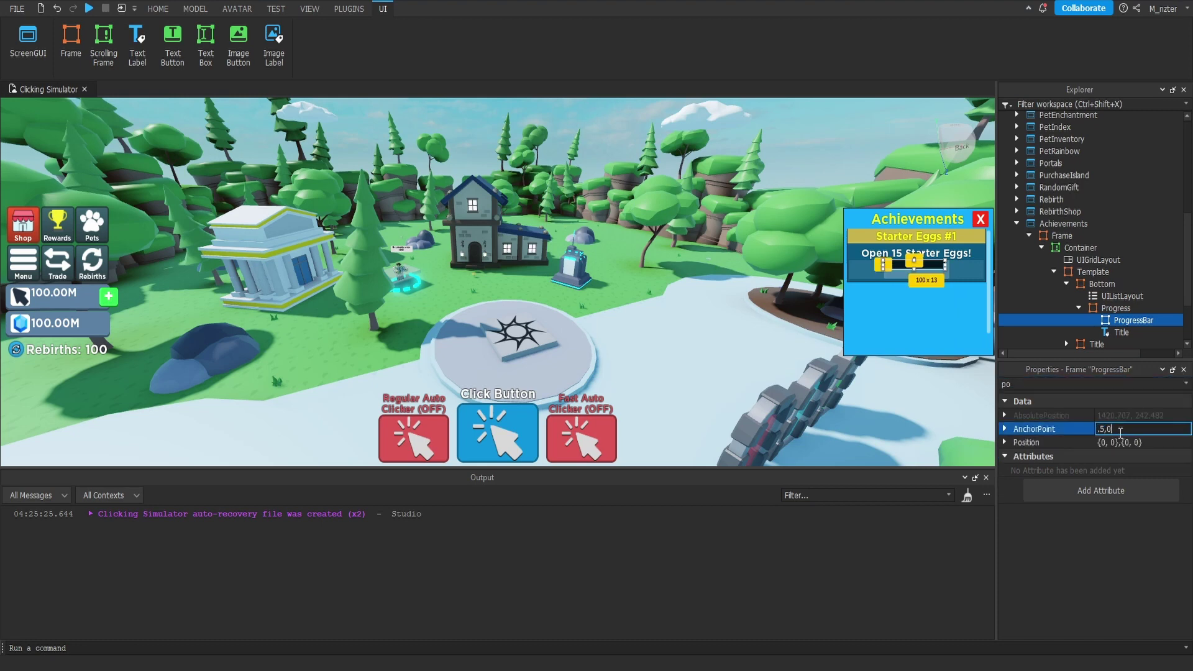
{"action": "key", "text": "Return"}
{"action": "left_click", "coordinate": [1101, 442]}
{"action": "type", "text": ".5"}
{"action": "key", "text": "Return"}
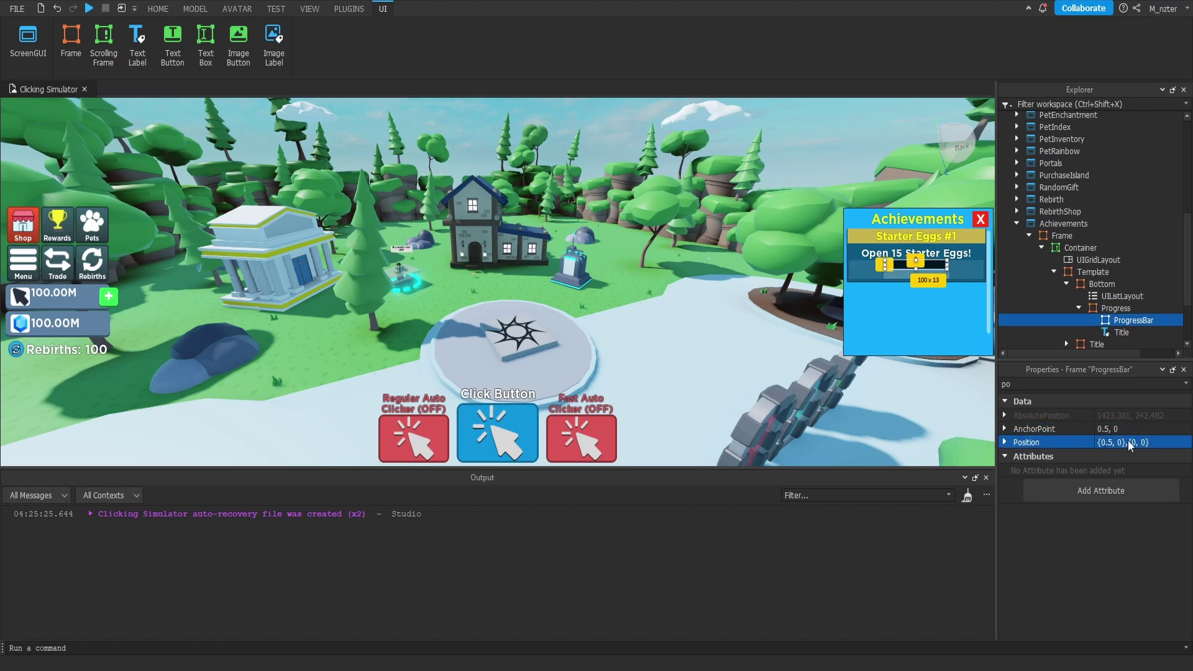
{"action": "left_click", "coordinate": [1134, 442]}
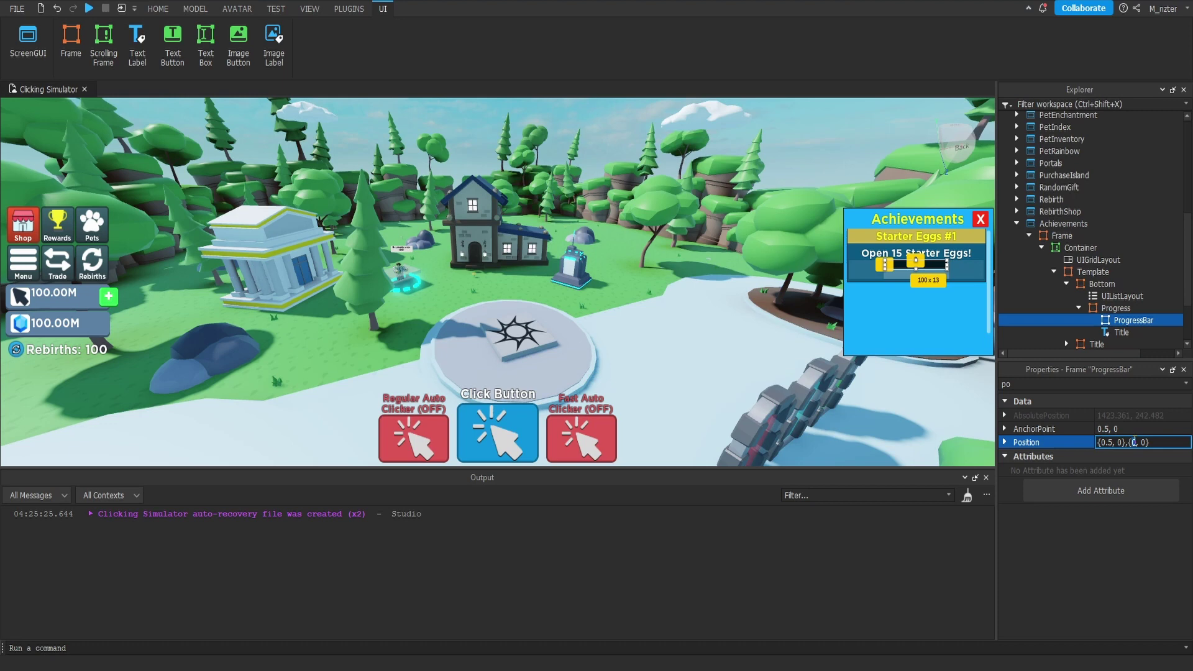
{"action": "type", "text": ".5"}
{"action": "key", "text": "Return"}
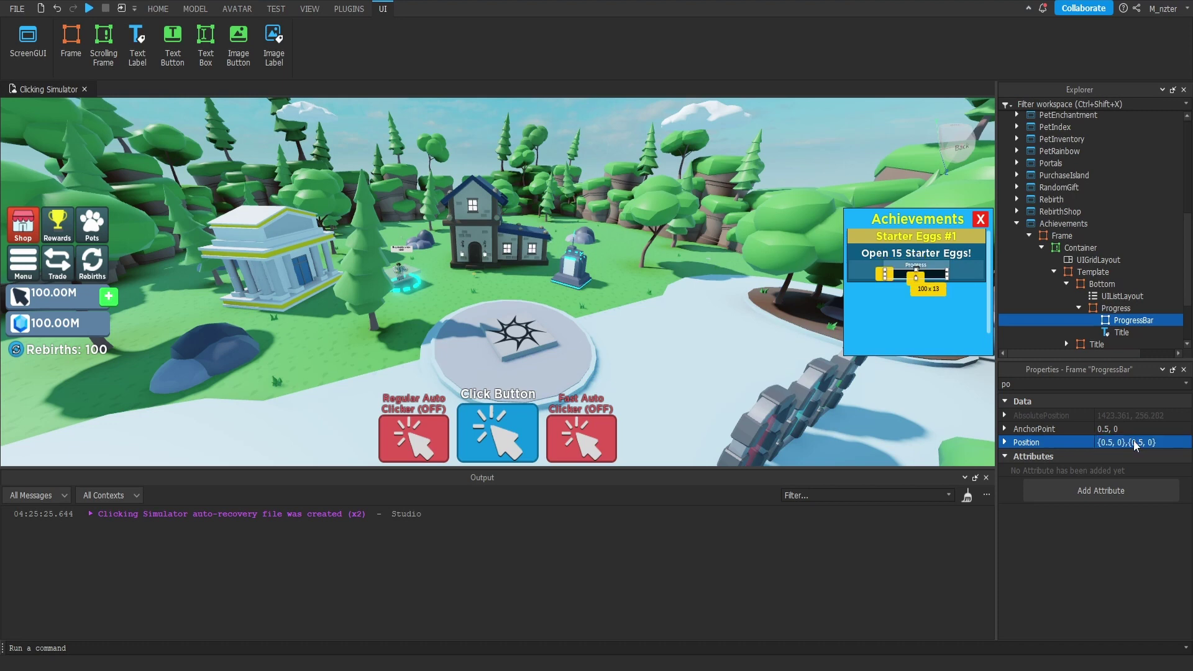
Step: Duplicate ProgressBar, move the copy inside the original ProgressBar and rename it Progress
{"action": "key", "text": "ctrl+d"}
{"action": "left_click_drag", "start_coordinate": [1128, 300], "coordinate": [1135, 285]}
{"action": "double_click", "coordinate": [1142, 297]}
{"action": "key", "text": "BackSpace"}
{"action": "key", "text": "BackSpace"}
{"action": "key", "text": "BackSpace"}
{"action": "key", "text": "Return"}
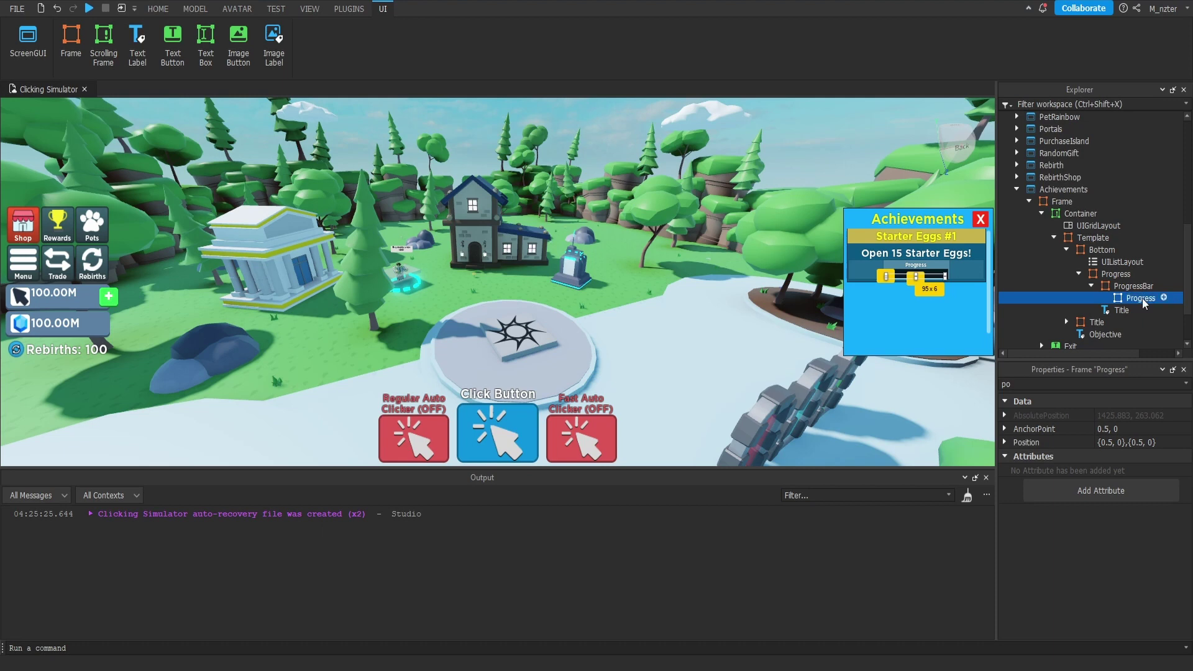
Step: Change the BackgroundColor3 of the Progress frame inside ProgressBar to bright yellow
{"action": "left_click", "coordinate": [1122, 384]}
{"action": "type", "text": "bac"}
{"action": "left_click", "coordinate": [1101, 417]}
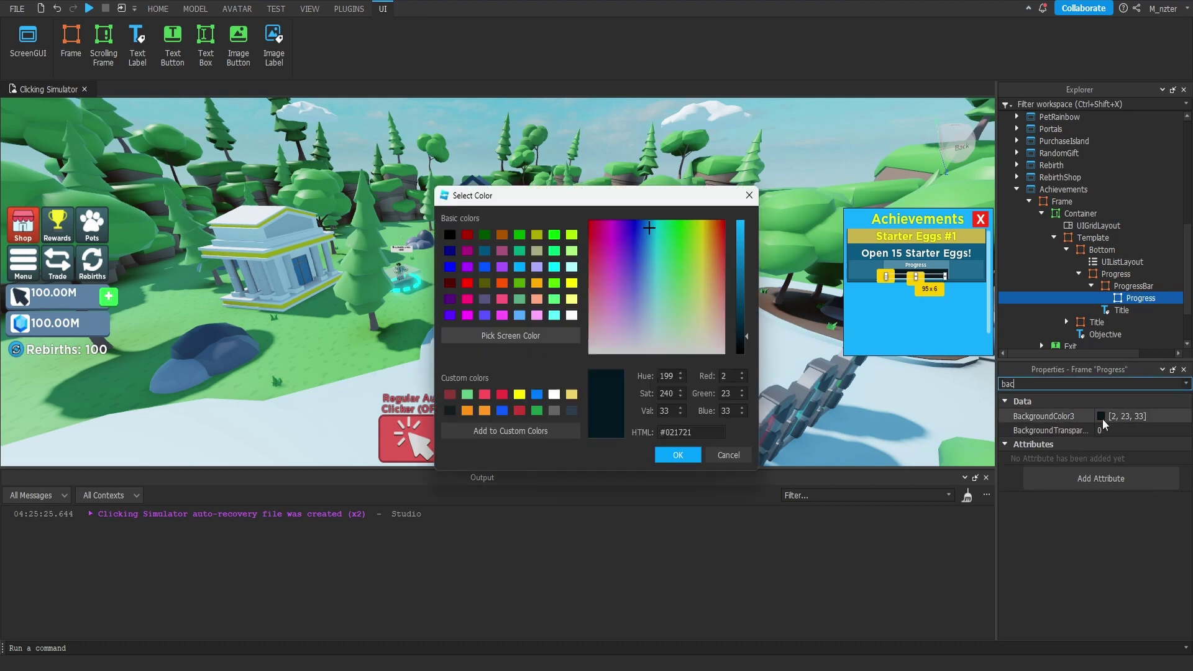
{"action": "left_click", "coordinate": [704, 227]}
{"action": "left_click_drag", "start_coordinate": [703, 227], "coordinate": [697, 226]}
{"action": "left_click", "coordinate": [678, 455]}
Step: Set the inner Progress frame's AnchorPoint to 0, 0 and its Position to {0, 0},{0, 0}
{"action": "left_click", "coordinate": [1093, 384]}
{"action": "type", "text": "po"}
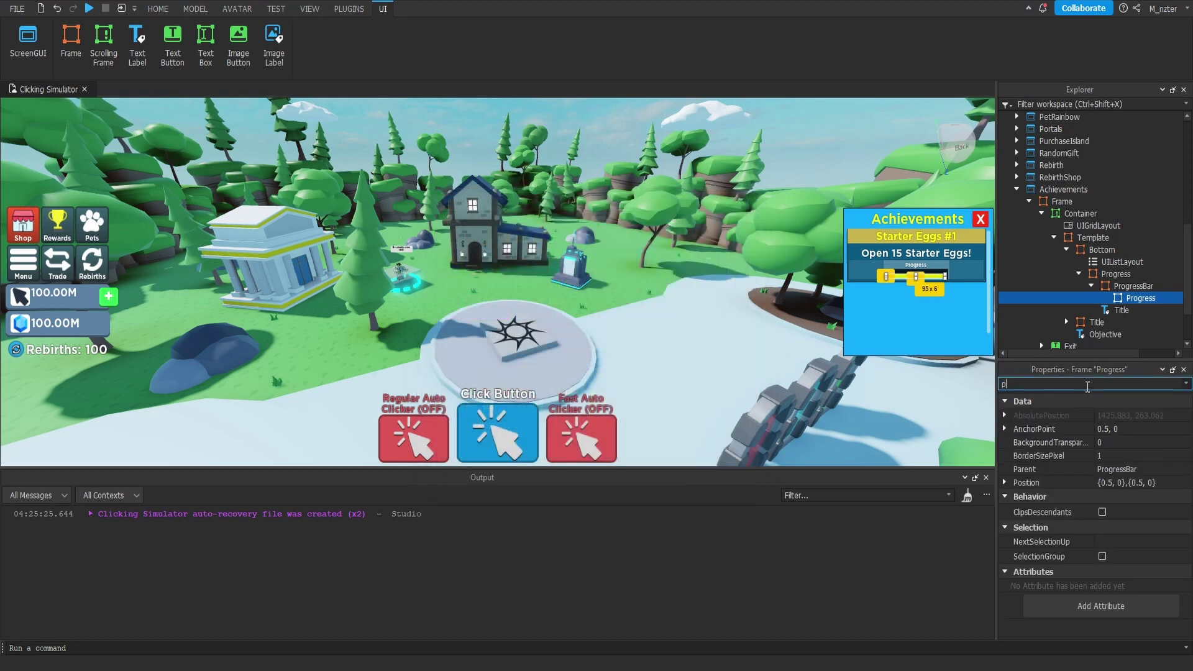
{"action": "left_click", "coordinate": [1133, 429]}
{"action": "type", "text": "0"}
{"action": "key", "text": "Tab"}
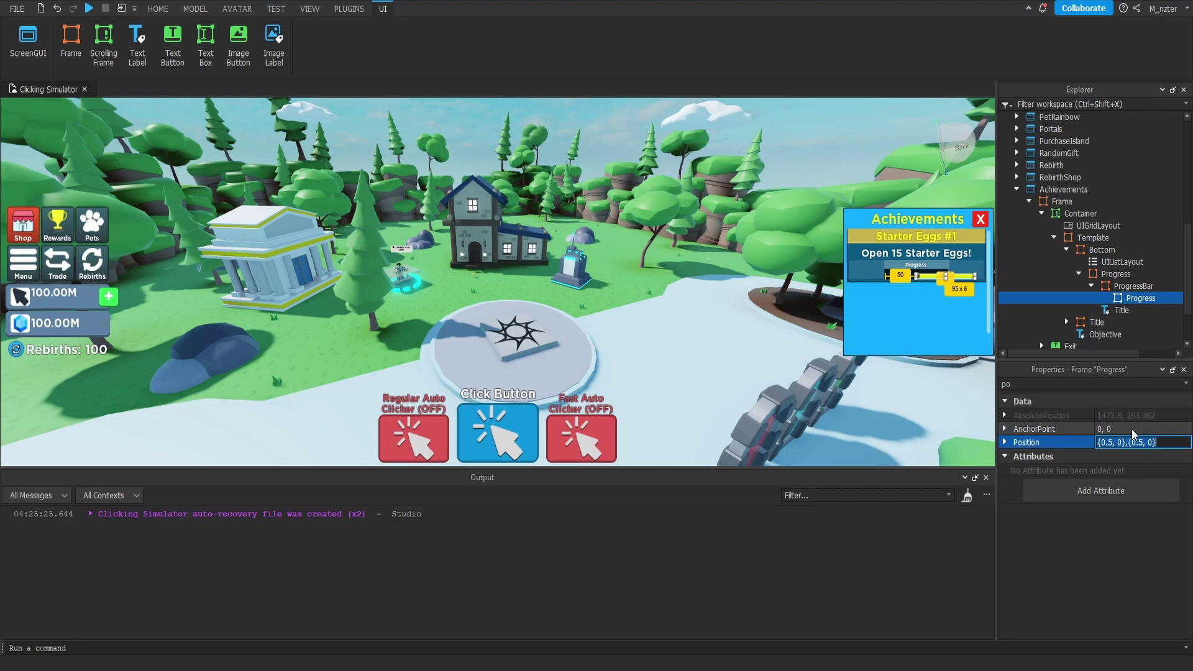
{"action": "type", "text": "0,0"}
{"action": "key", "text": "Return"}
Step: Set the inner Progress frame's Size to {0.5, 0},{1, 0} so it half fills ProgressBar
{"action": "left_click", "coordinate": [1118, 386]}
{"action": "key", "text": "BackSpace"}
{"action": "key", "text": "BackSpace"}
{"action": "type", "text": "size"}
{"action": "left_click", "coordinate": [1139, 457]}
{"action": "key", "text": "BackSpace"}
{"action": "key", "text": "BackSpace"}
{"action": "key", "text": "BackSpace"}
{"action": "type", "text": "1, 0}"}
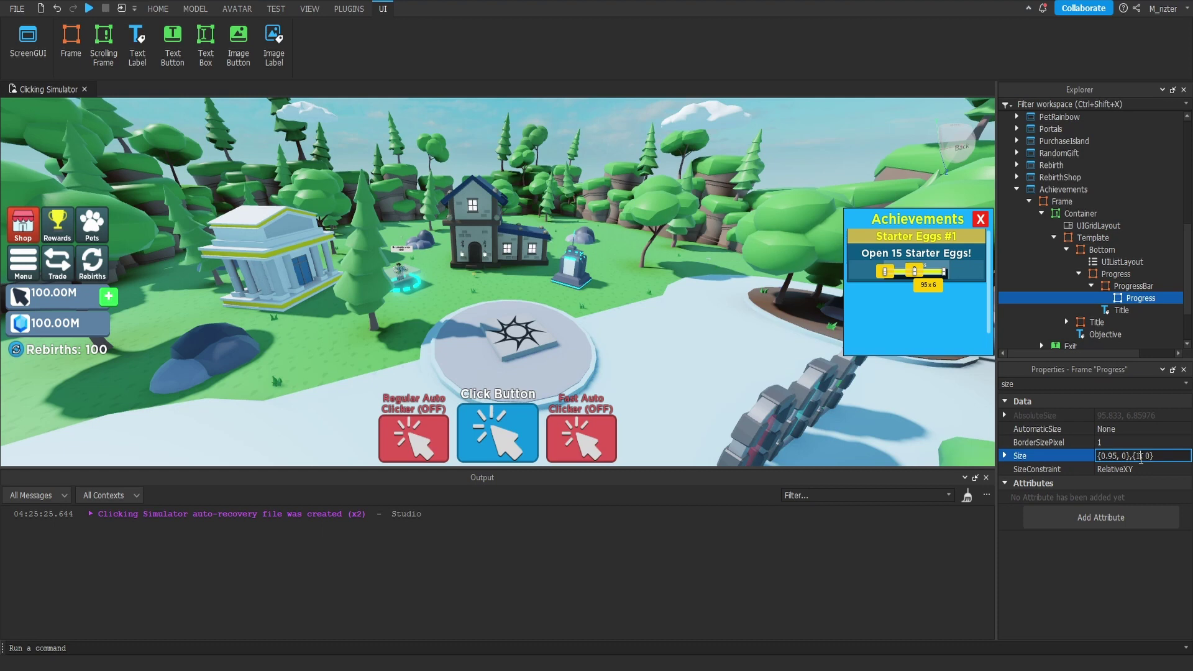
{"action": "key", "text": "Return"}
{"action": "left_click", "coordinate": [1121, 455]}
{"action": "key", "text": "BackSpace"}
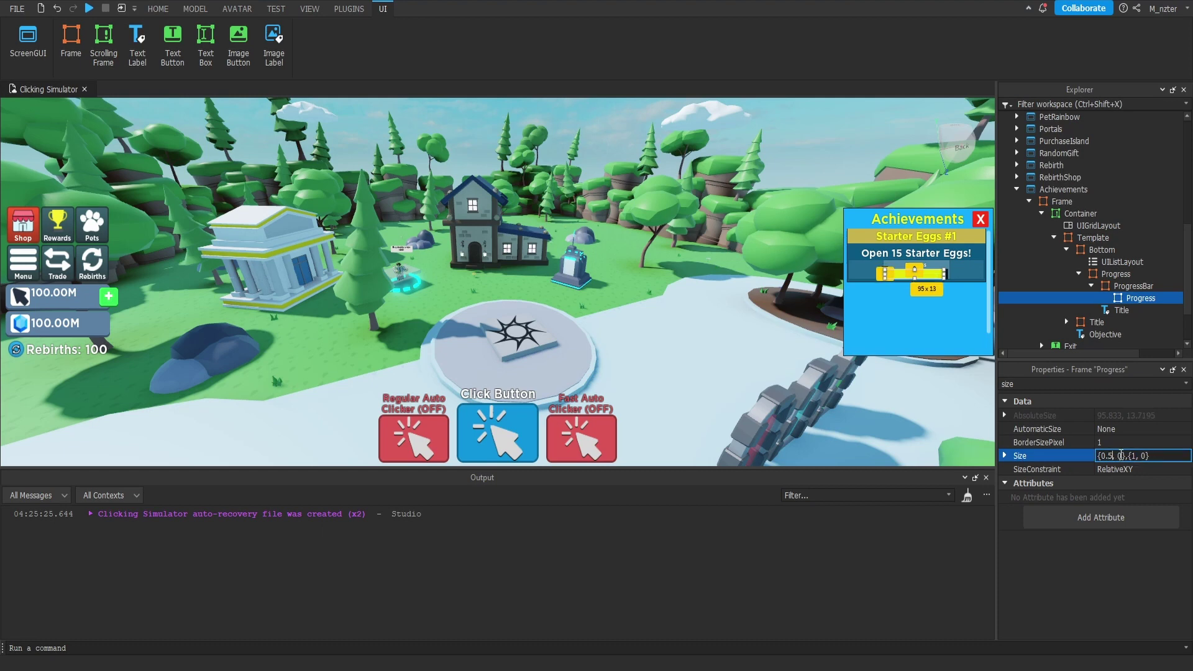
{"action": "key", "text": "Return"}
Step: Duplicate the Title label of the Progress section, move the copy into ProgressBar and rename it Amount
{"action": "left_click", "coordinate": [1120, 309]}
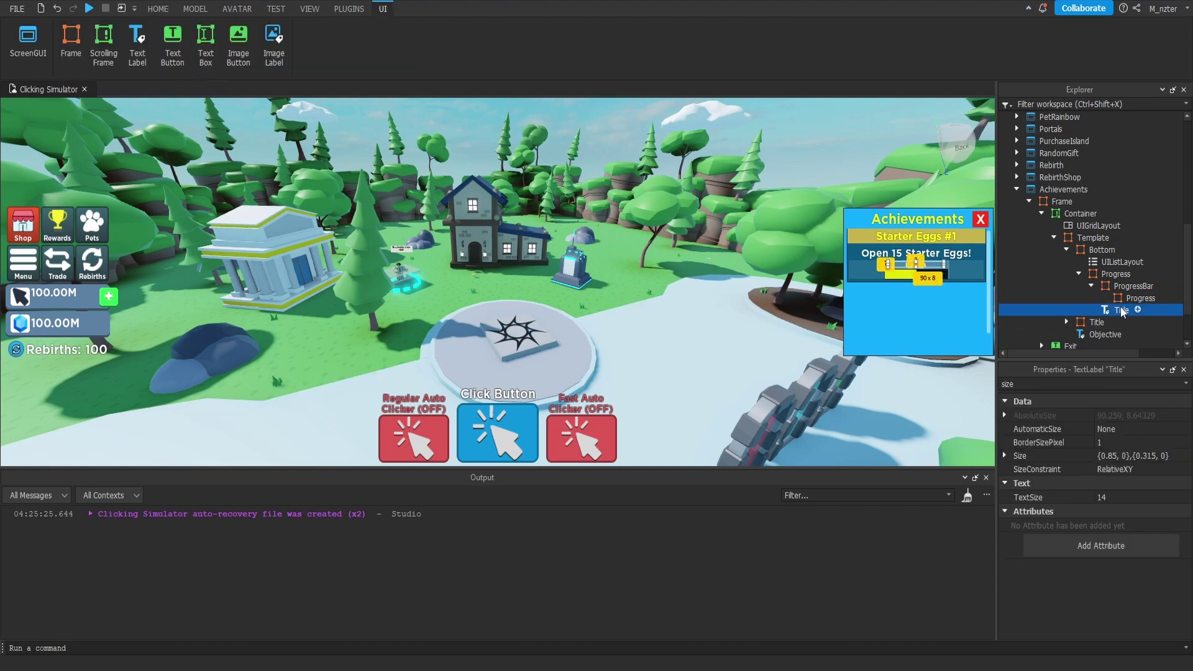
{"action": "key", "text": "ctrl+d"}
{"action": "left_click_drag", "start_coordinate": [1123, 320], "coordinate": [1141, 288]}
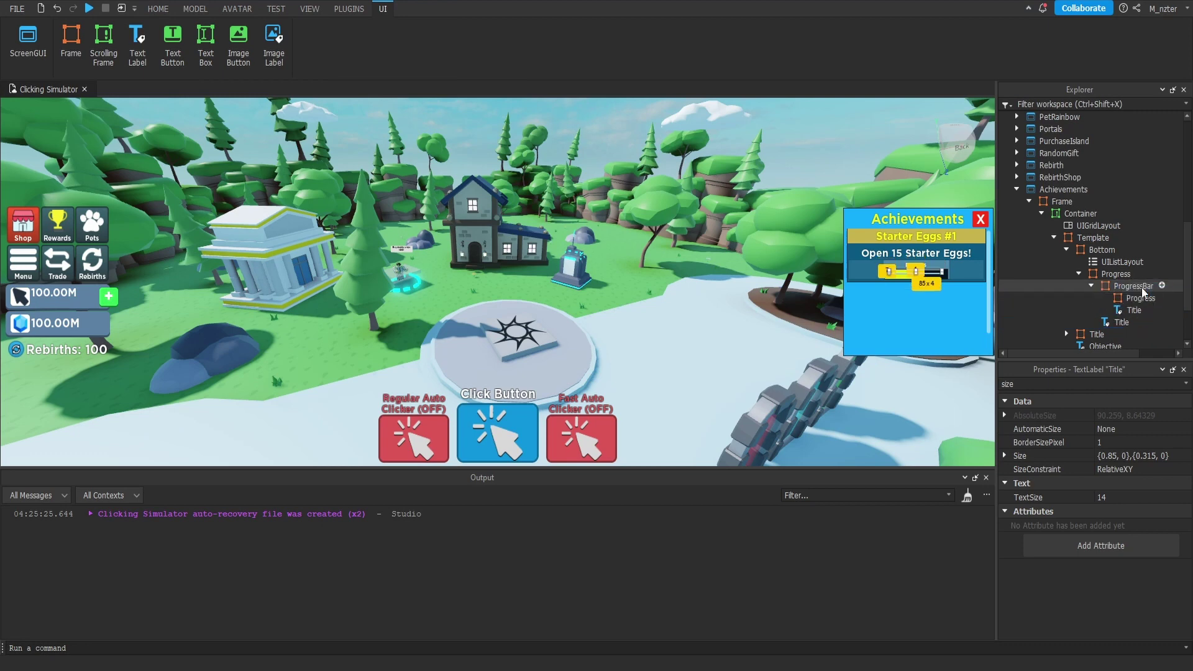
{"action": "double_click", "coordinate": [1136, 312]}
{"action": "type", "text": "Amount"}
{"action": "key", "text": "Return"}
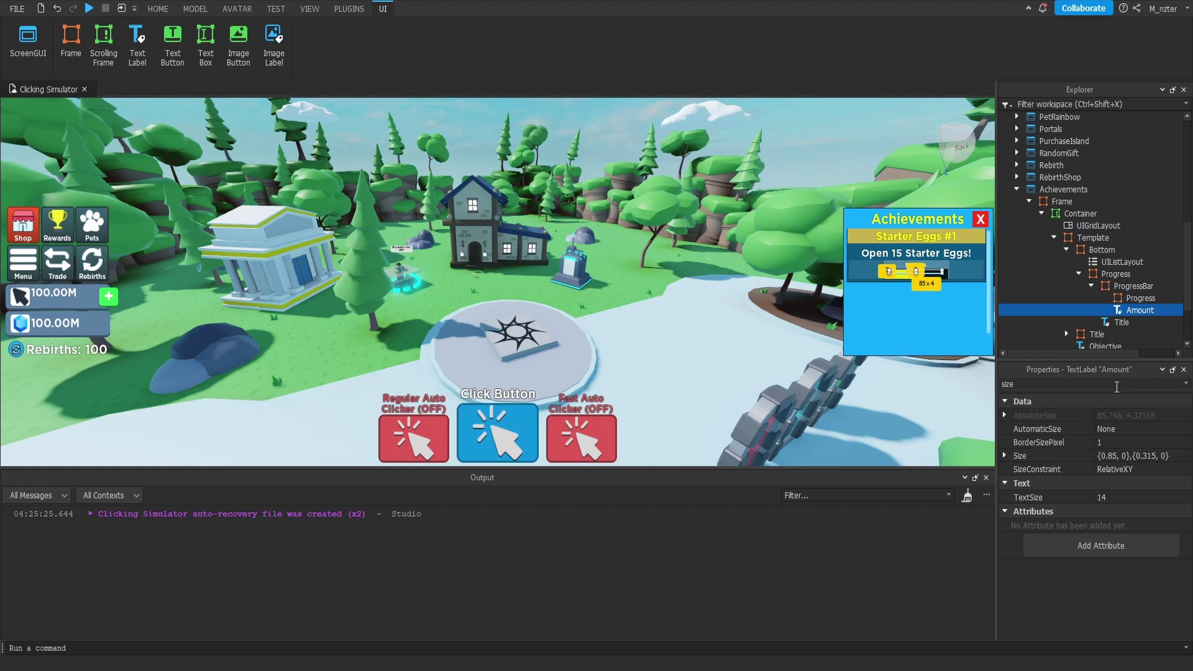
Step: Set the Amount label's text to "100/100"
{"action": "double_click", "coordinate": [1117, 384]}
{"action": "type", "text": "text"}
{"action": "left_click", "coordinate": [1156, 445]}
{"action": "type", "text": "100/100"}
{"action": "key", "text": "Return"}
Step: Set the Amount label's Size to {0.85, 0},{0.65, 0}
{"action": "double_click", "coordinate": [1083, 385]}
{"action": "type", "text": "s"}
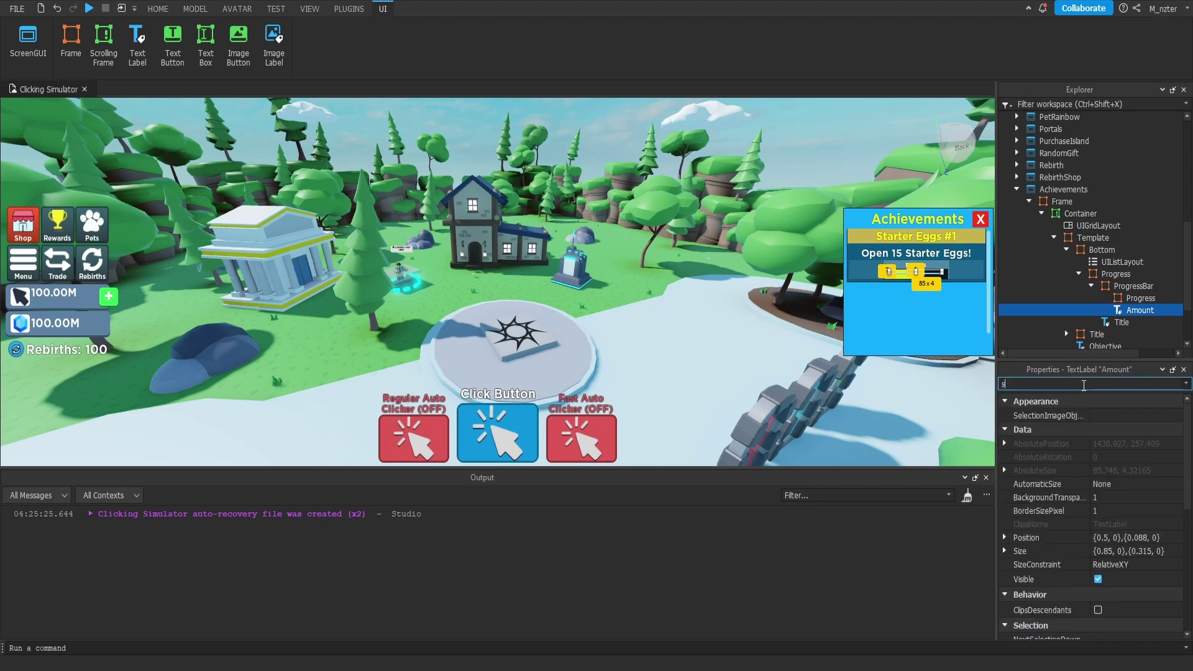
{"action": "type", "text": "ize"}
{"action": "double_click", "coordinate": [1146, 455]}
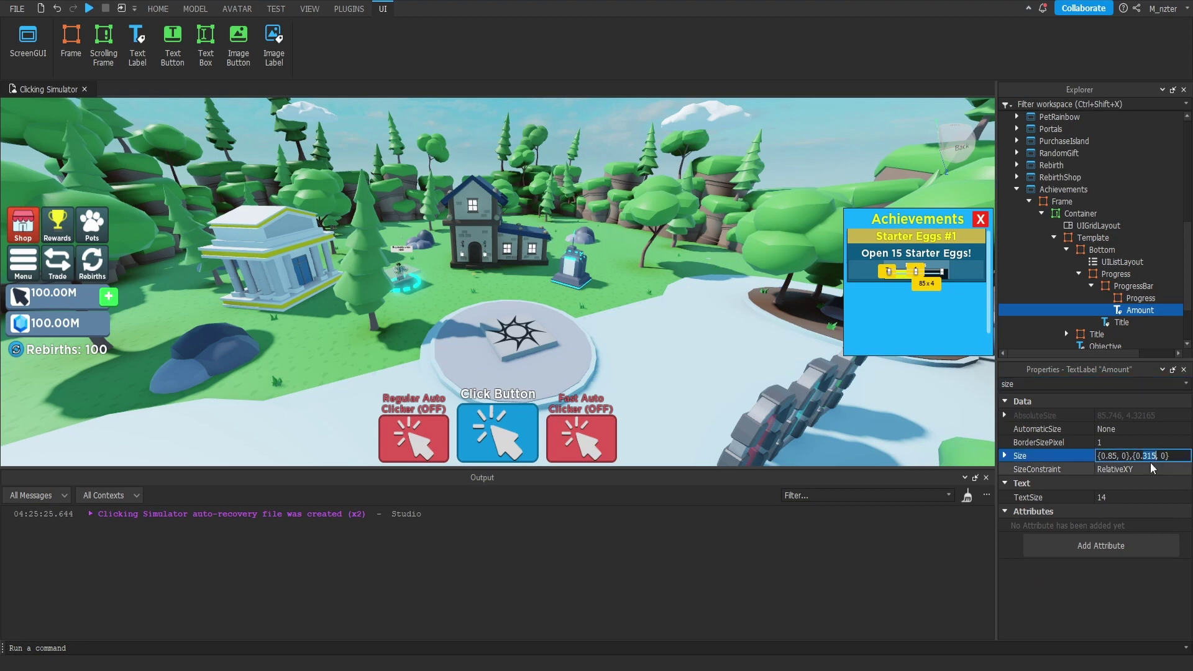
{"action": "type", "text": "65"}
{"action": "key", "text": "Return"}
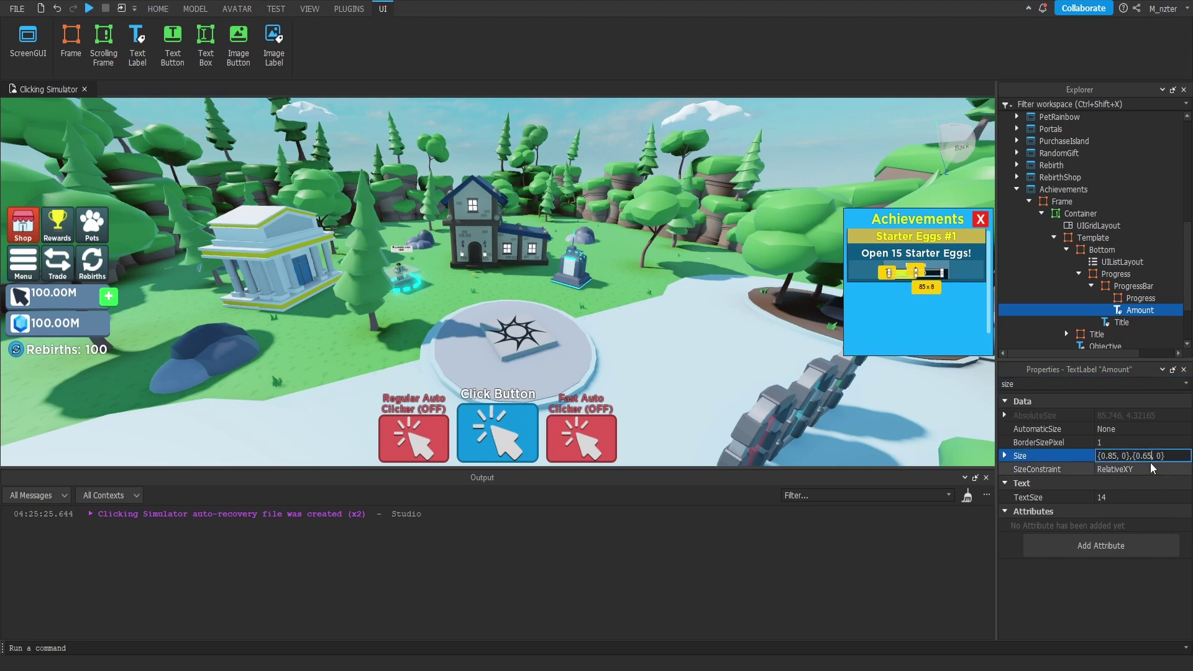
Step: Center the Amount label in ProgressBar with AnchorPoint 0.5, 0.5 and Position {0.5, 0},{0.5, 0}
{"action": "double_click", "coordinate": [1083, 384]}
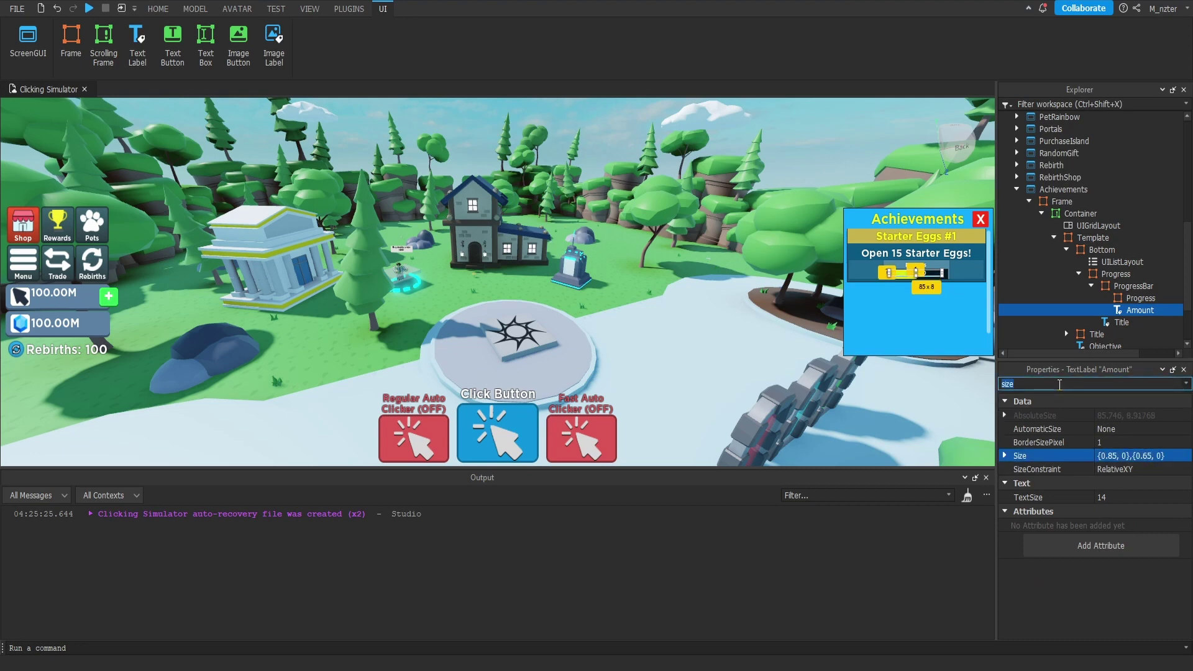
{"action": "type", "text": "po"}
{"action": "left_click", "coordinate": [1121, 428]}
{"action": "type", "text": ".5"}
{"action": "key", "text": "Tab"}
{"action": "type", "text": ".5,0,.5,0"}
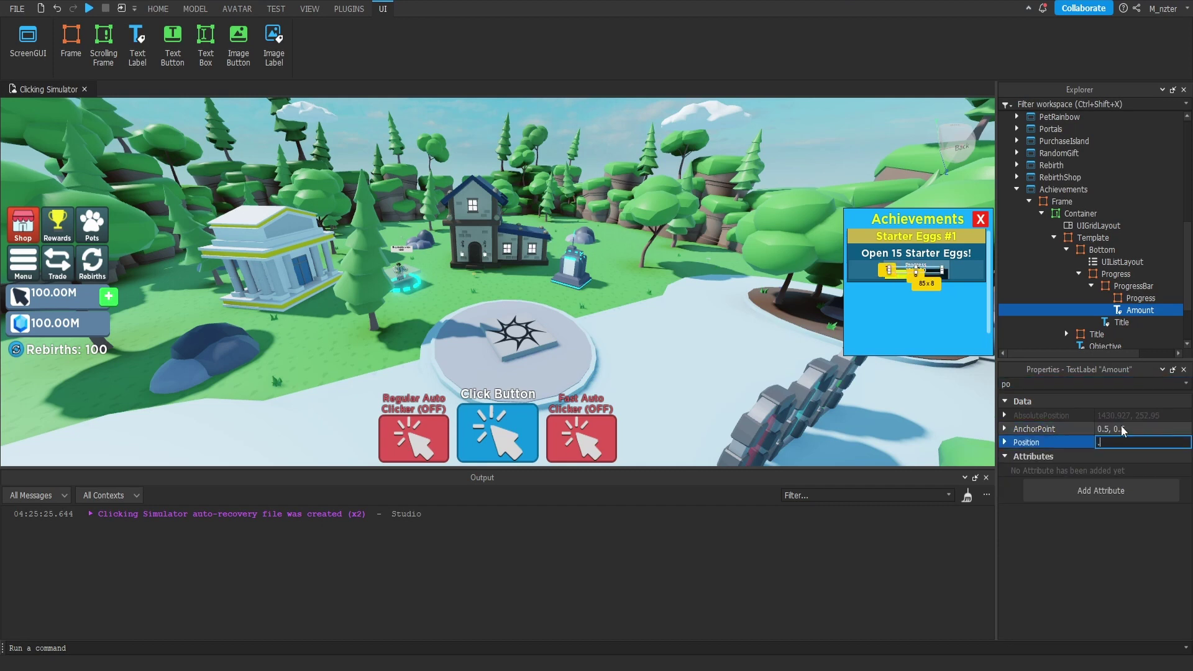
{"action": "key", "text": "Return"}
{"action": "key", "text": "Escape"}
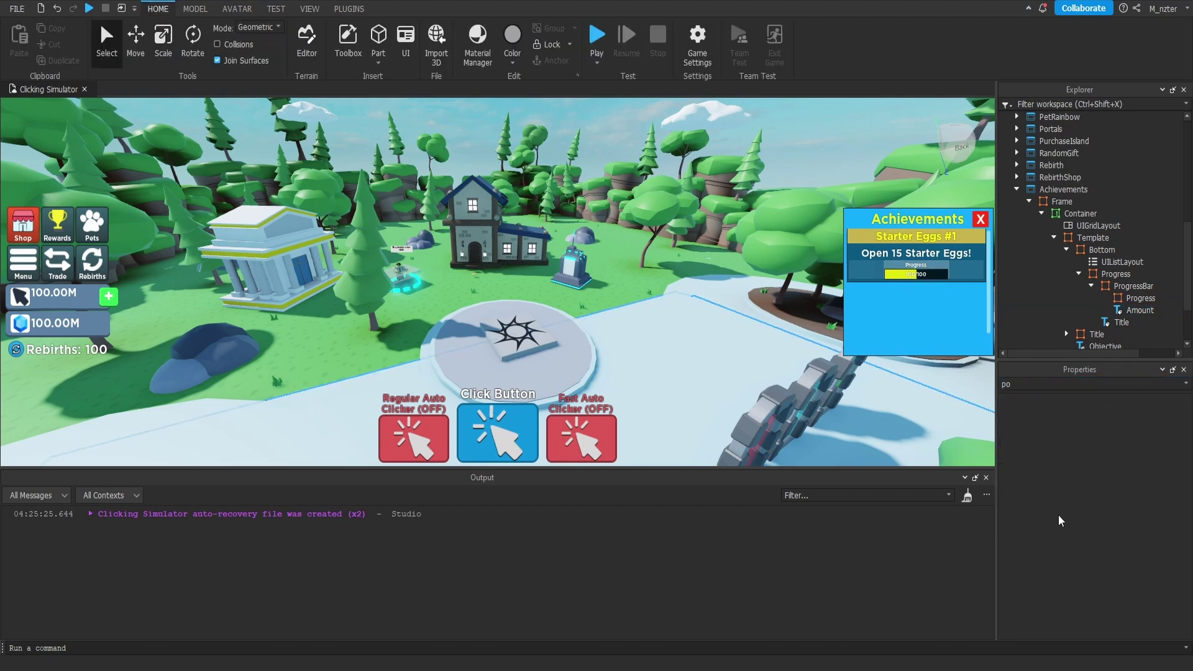
Step: Set the Amount label's TextStrokeTransparency to 0.47
{"action": "left_click", "coordinate": [1128, 313]}
{"action": "double_click", "coordinate": [1108, 383]}
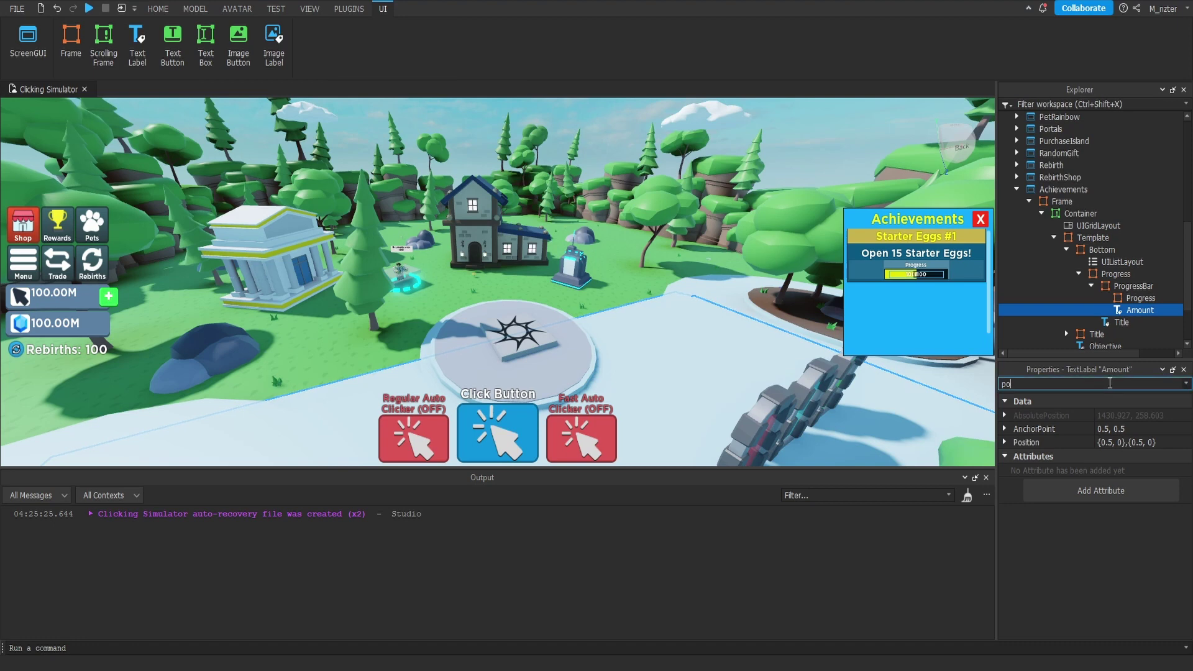
{"action": "type", "text": "str"}
{"action": "left_click", "coordinate": [1131, 459]}
{"action": "left_click_drag", "start_coordinate": [1184, 459], "coordinate": [1168, 460]}
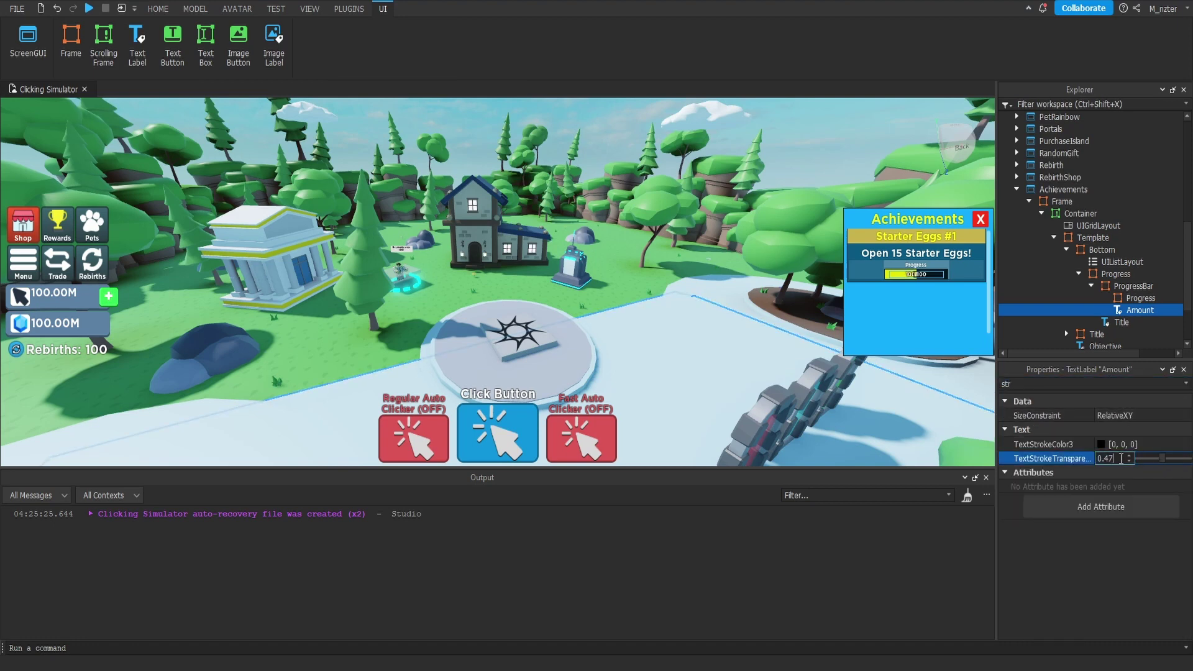
{"action": "key", "text": "Escape"}
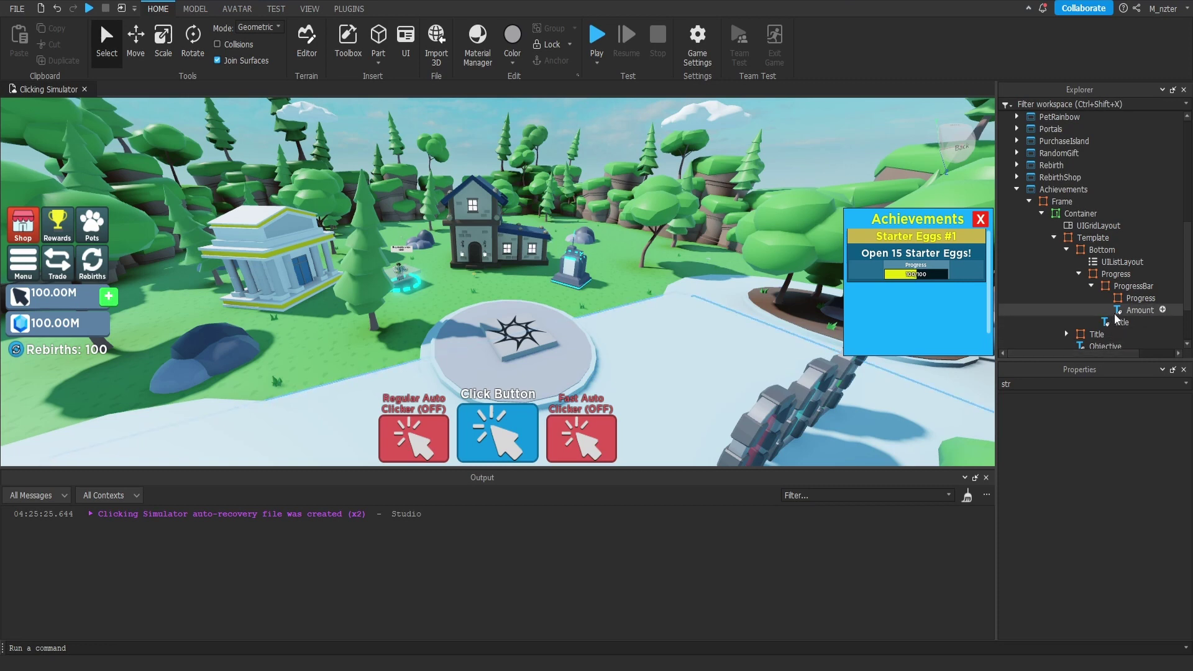
Step: Add a UICorner to the Progress frame inside ProgressBar and set its CornerRadius to 0.3, 0
{"action": "left_click", "coordinate": [1163, 298]}
{"action": "type", "text": "ui"}
{"action": "key", "text": "Up"}
{"action": "key", "text": "Up"}
{"action": "key", "text": "Up"}
{"action": "key", "text": "Up"}
{"action": "key", "text": "Up"}
{"action": "key", "text": "Up"}
{"action": "key", "text": "Up"}
{"action": "key", "text": "Up"}
{"action": "left_click", "coordinate": [1031, 348]}
{"action": "left_click", "coordinate": [1122, 416]}
{"action": "type", "text": ".3"}
{"action": "key", "text": "Return"}
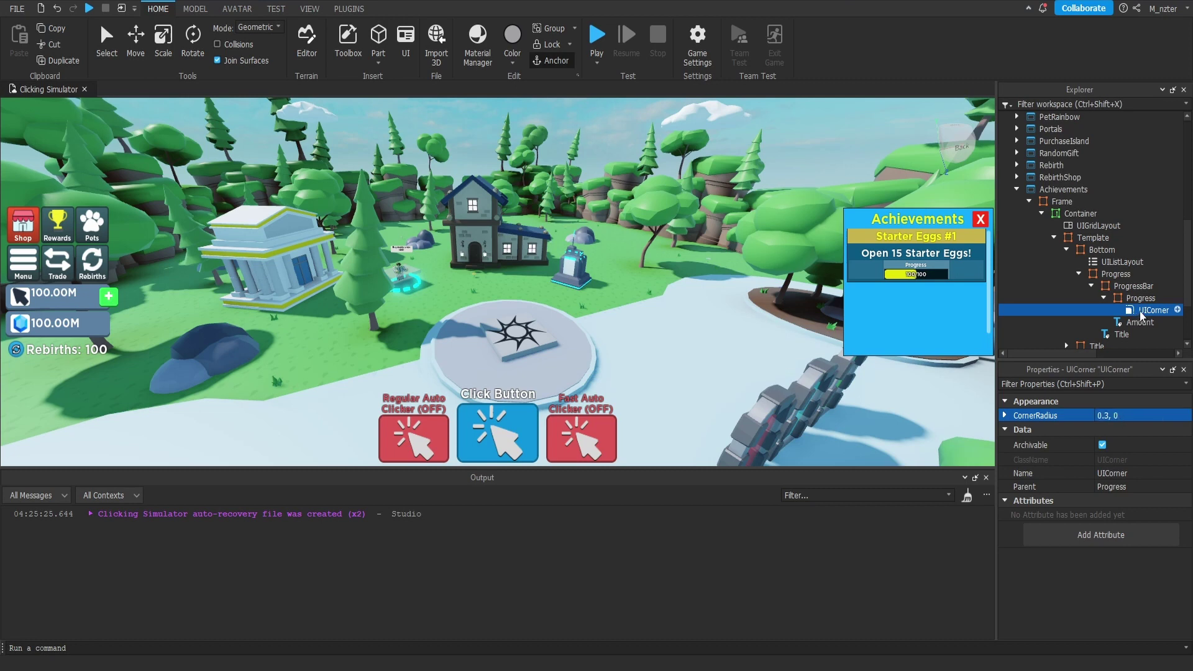
Step: Duplicate the inner Progress frame's UICorner and move the copy into ProgressBar
{"action": "key", "text": "ctrl+d"}
{"action": "left_click_drag", "start_coordinate": [1140, 326], "coordinate": [1137, 291]}
{"action": "left_click", "coordinate": [1103, 310]}
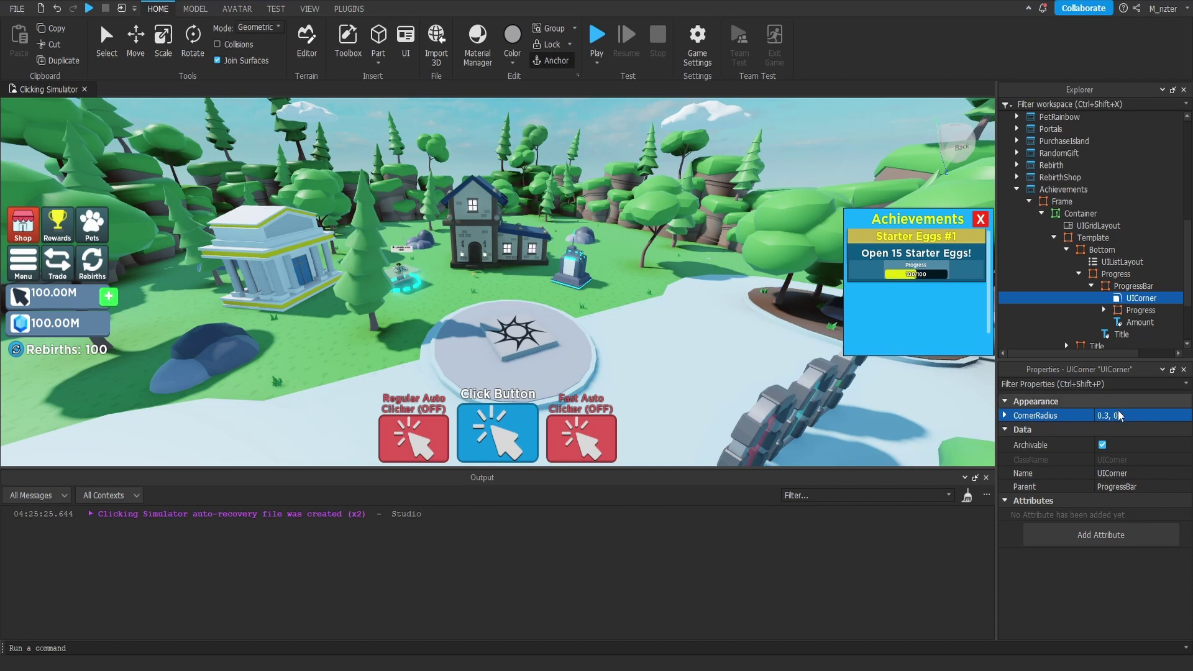
Step: Insert a TextButton into the outer Progress frame, beside ProgressBar, and name it Claim
{"action": "left_click", "coordinate": [1137, 274]}
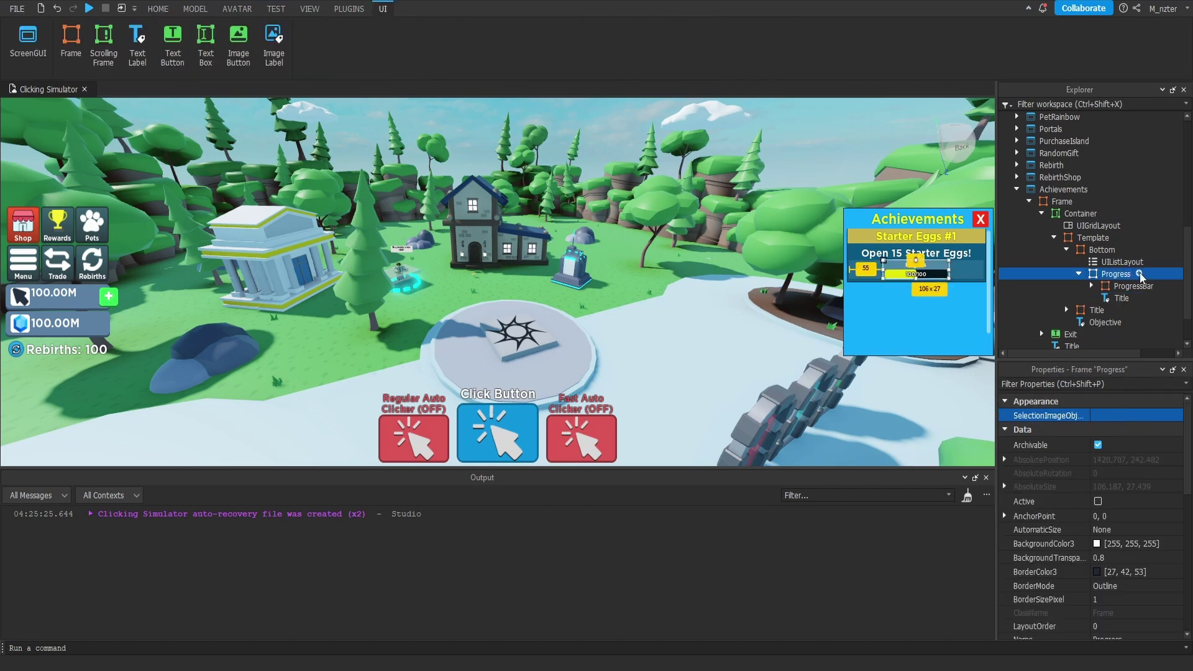
{"action": "left_click", "coordinate": [1139, 274]}
{"action": "type", "text": "tex"}
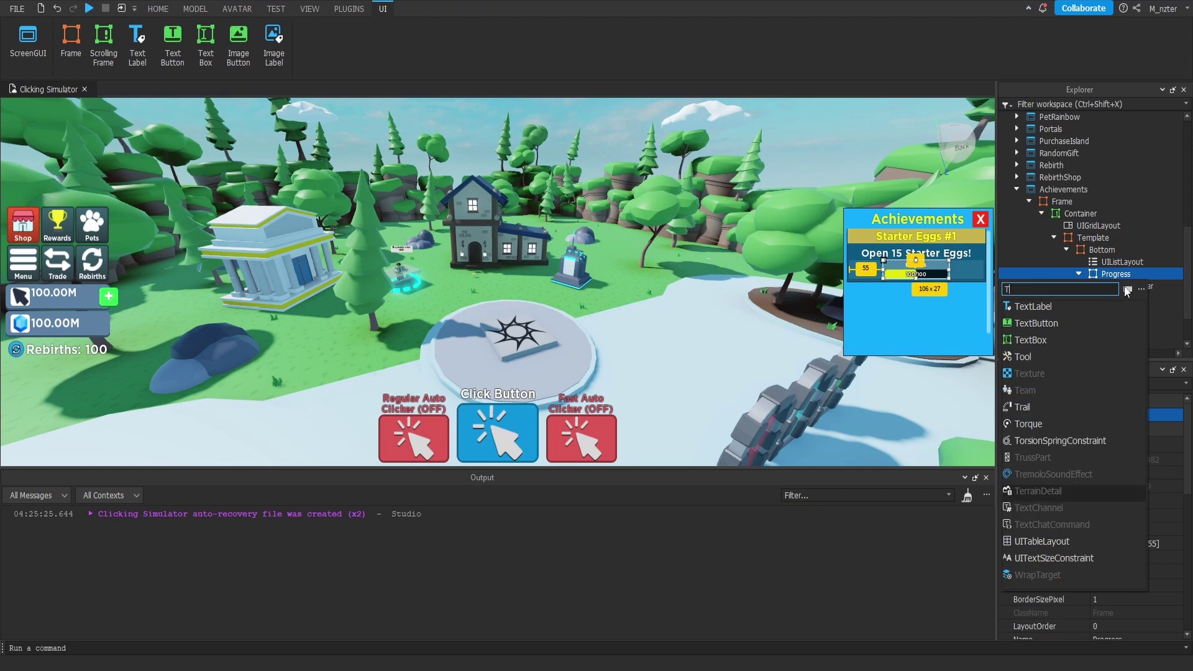
{"action": "left_click", "coordinate": [1070, 325]}
{"action": "double_click", "coordinate": [1123, 301]}
{"action": "type", "text": "Claim"}
{"action": "key", "text": "Return"}
Step: Clear the Claim button's text
{"action": "left_click", "coordinate": [1104, 384]}
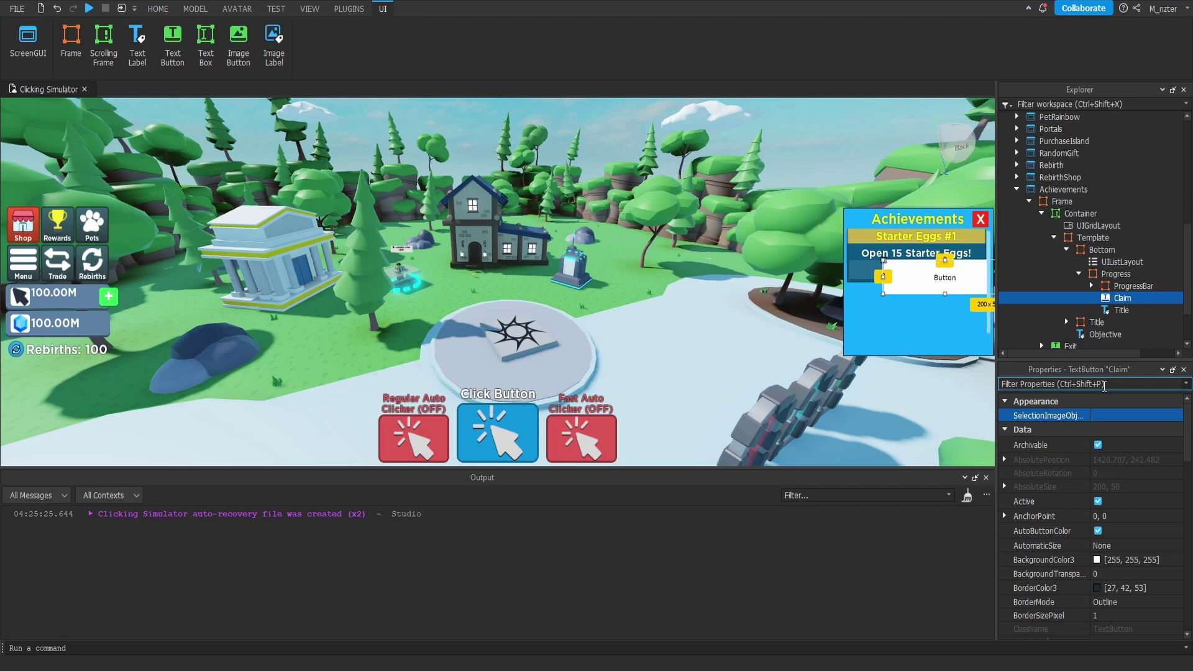
{"action": "type", "text": "text"}
{"action": "left_click", "coordinate": [1129, 444]}
{"action": "key", "text": "BackSpace"}
{"action": "key", "text": "Return"}
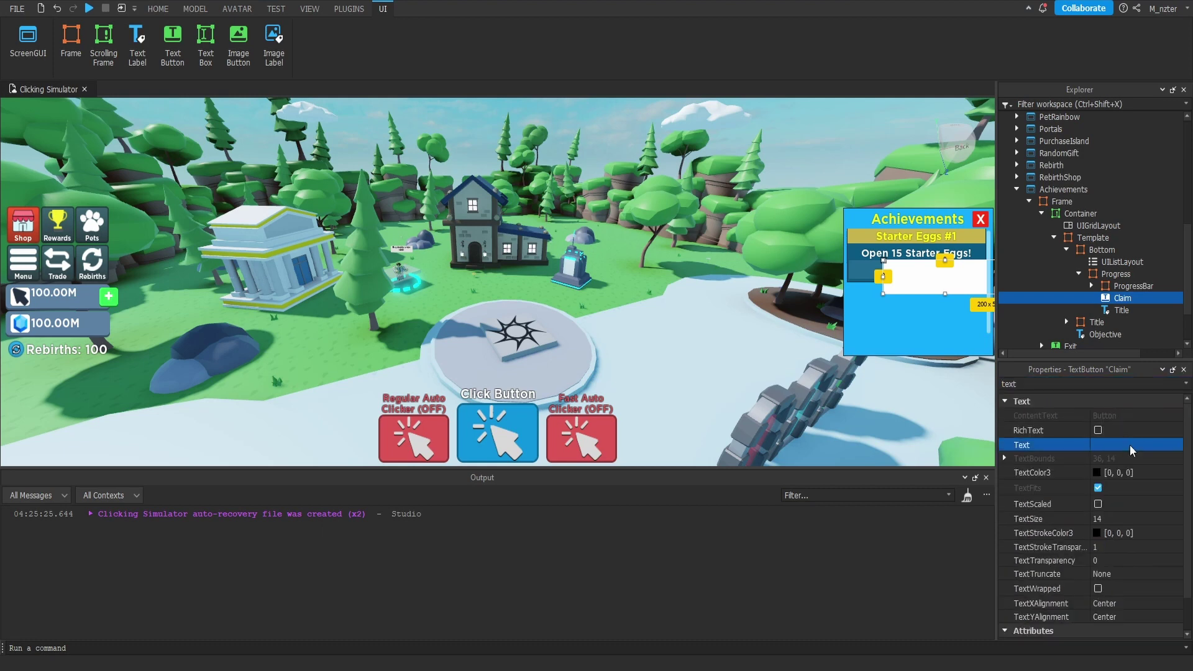
Step: Set the Claim button's BackgroundColor3 to bright green, about [18, 255, 6]
{"action": "double_click", "coordinate": [1105, 383]}
{"action": "type", "text": "bac"}
{"action": "left_click", "coordinate": [1103, 416]}
{"action": "left_click", "coordinate": [1102, 417]}
{"action": "left_click", "coordinate": [683, 239]}
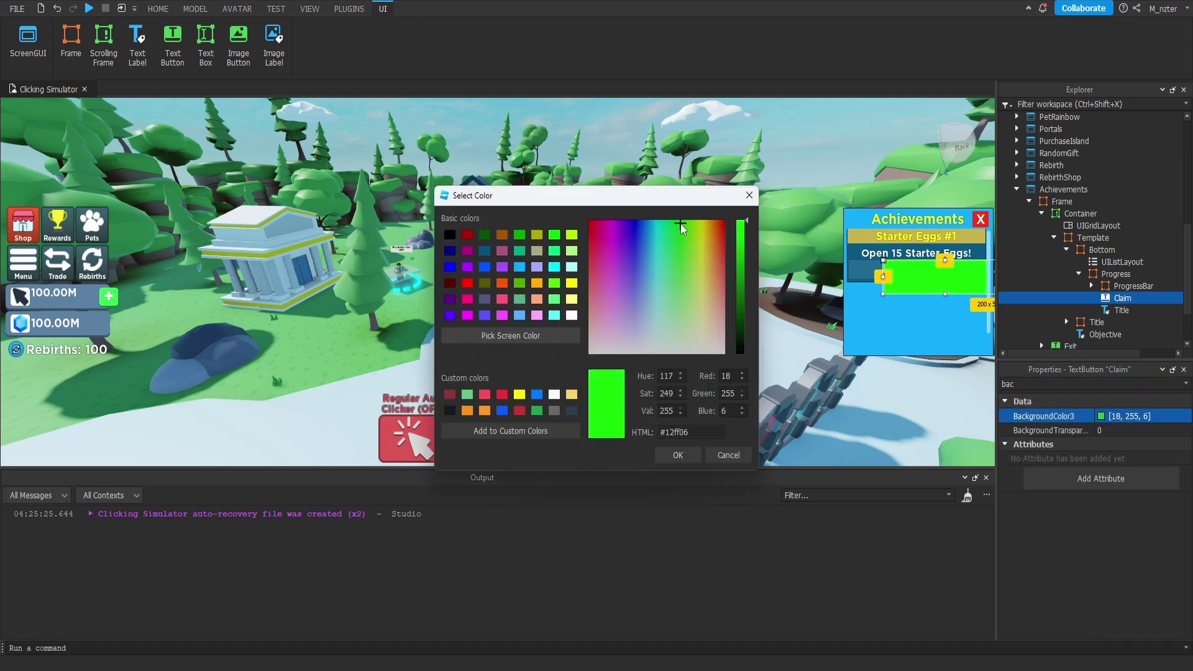
{"action": "left_click_drag", "start_coordinate": [684, 239], "coordinate": [679, 226]}
{"action": "left_click", "coordinate": [678, 455]}
Step: Copy ProgressBar's Size, {0.95, 0},{0.5, 0}, to the Claim button
{"action": "left_click", "coordinate": [1131, 286]}
{"action": "left_click", "coordinate": [1100, 388]}
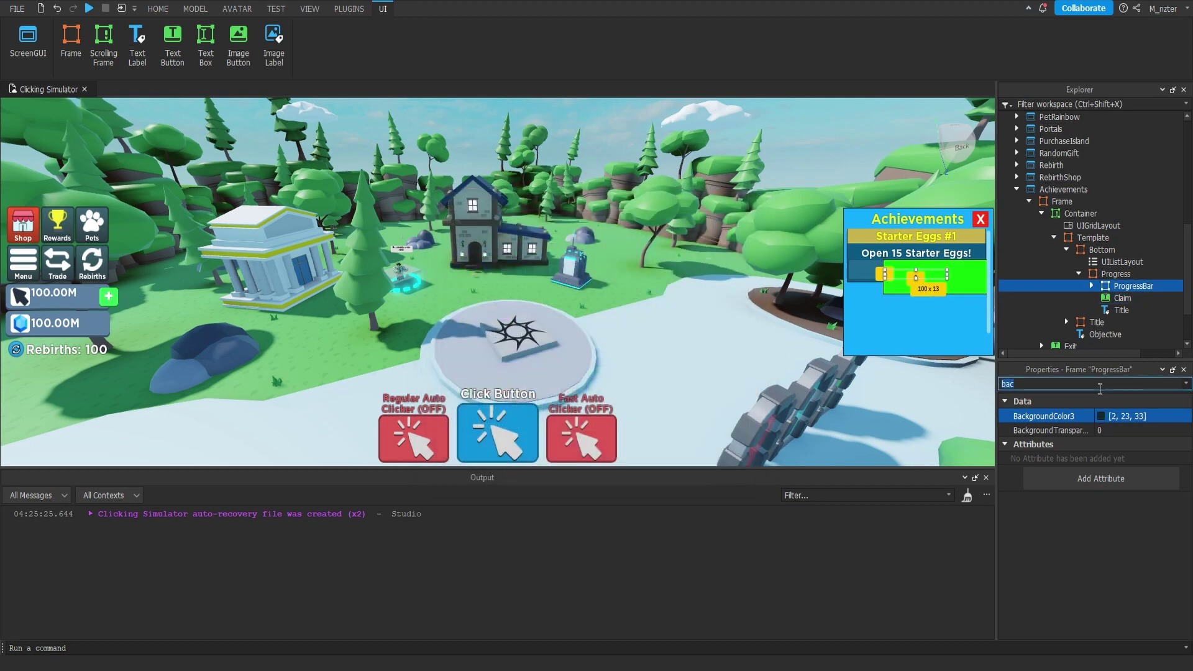
{"action": "type", "text": "size"}
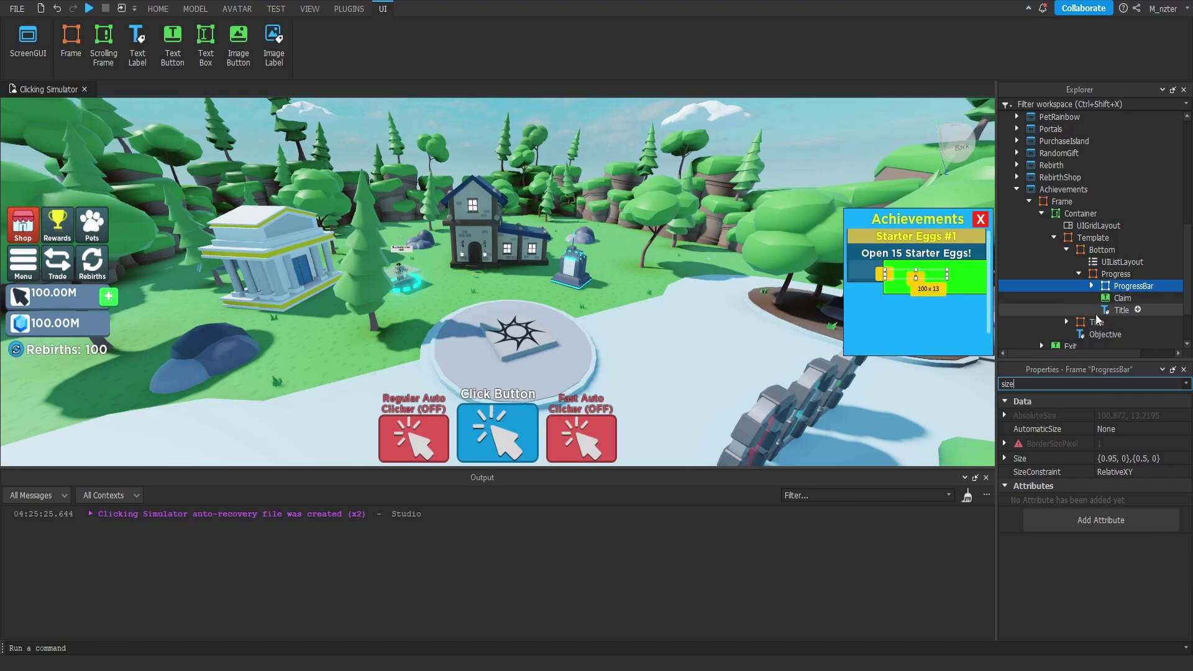
{"action": "left_click", "coordinate": [1136, 458]}
{"action": "key", "text": "ctrl+c"}
{"action": "left_click", "coordinate": [1121, 299]}
{"action": "left_click", "coordinate": [1132, 456]}
{"action": "key", "text": "ctrl+v"}
{"action": "key", "text": "Return"}
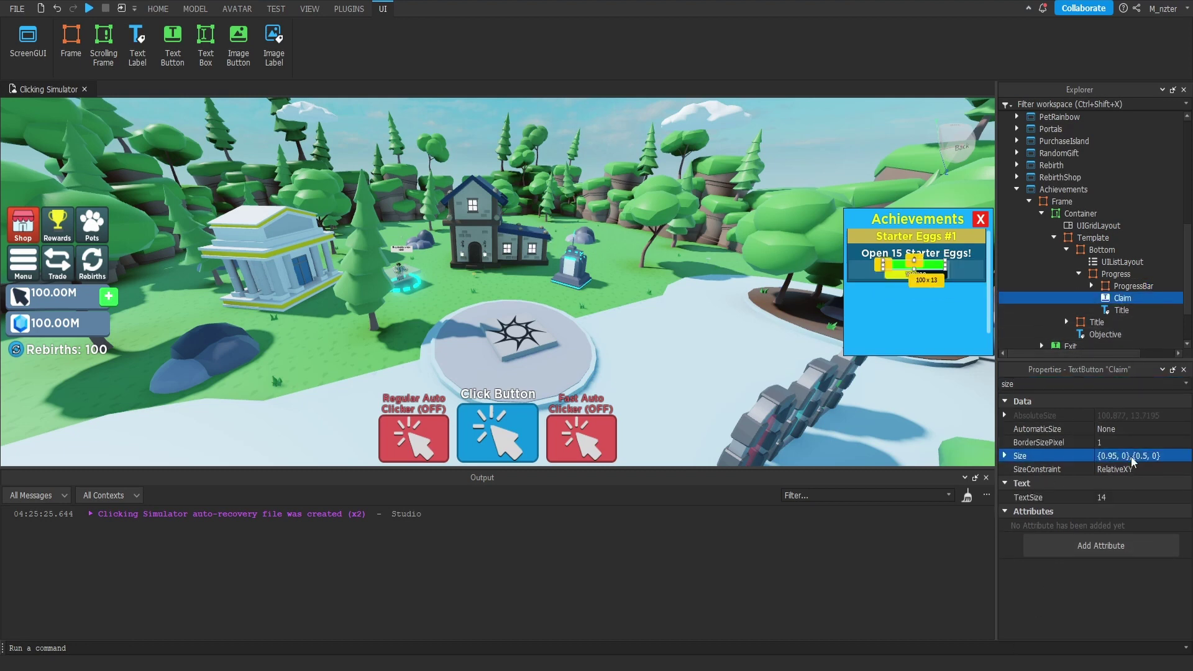
Step: Copy ProgressBar's Position, {0.5, 0},{0.5, 0}, to the Claim button and set the button's AnchorPoint to 0.5, 0
{"action": "left_click", "coordinate": [1132, 285]}
{"action": "double_click", "coordinate": [1095, 383]}
{"action": "type", "text": "po"}
{"action": "left_click", "coordinate": [1127, 442]}
{"action": "left_click", "coordinate": [1122, 298]}
{"action": "left_click", "coordinate": [1133, 442]}
{"action": "key", "text": "ctrl+v"}
{"action": "left_click", "coordinate": [1134, 429]}
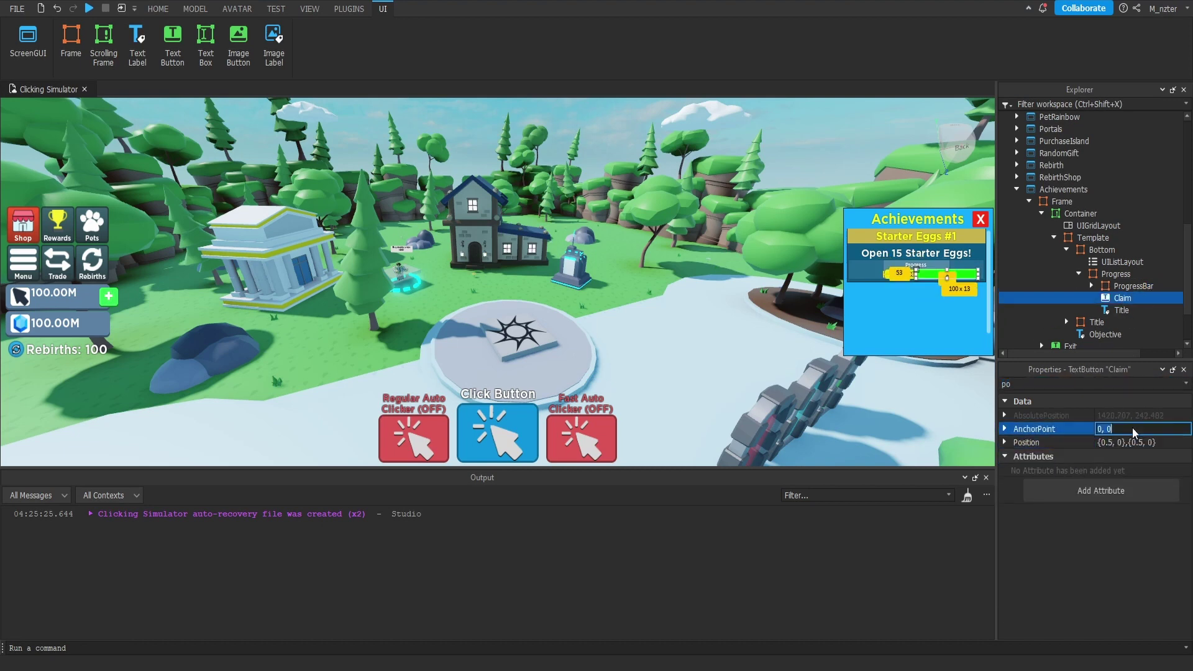
{"action": "type", "text": ".5,0"}
{"action": "key", "text": "Return"}
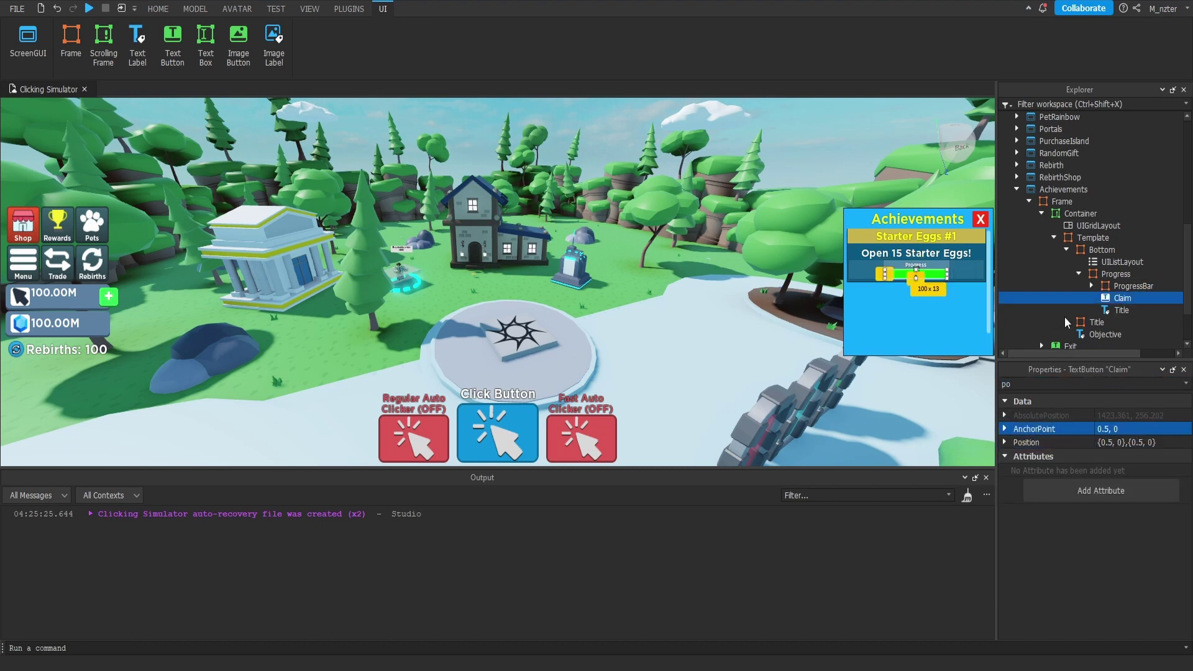
Step: Place a copy of the Progress frame's Title label inside Claim and set its text to Claim Reward
{"action": "left_click", "coordinate": [1126, 300], "text": "ctrl"}
{"action": "left_click_drag", "start_coordinate": [1121, 310], "coordinate": [1129, 305]}
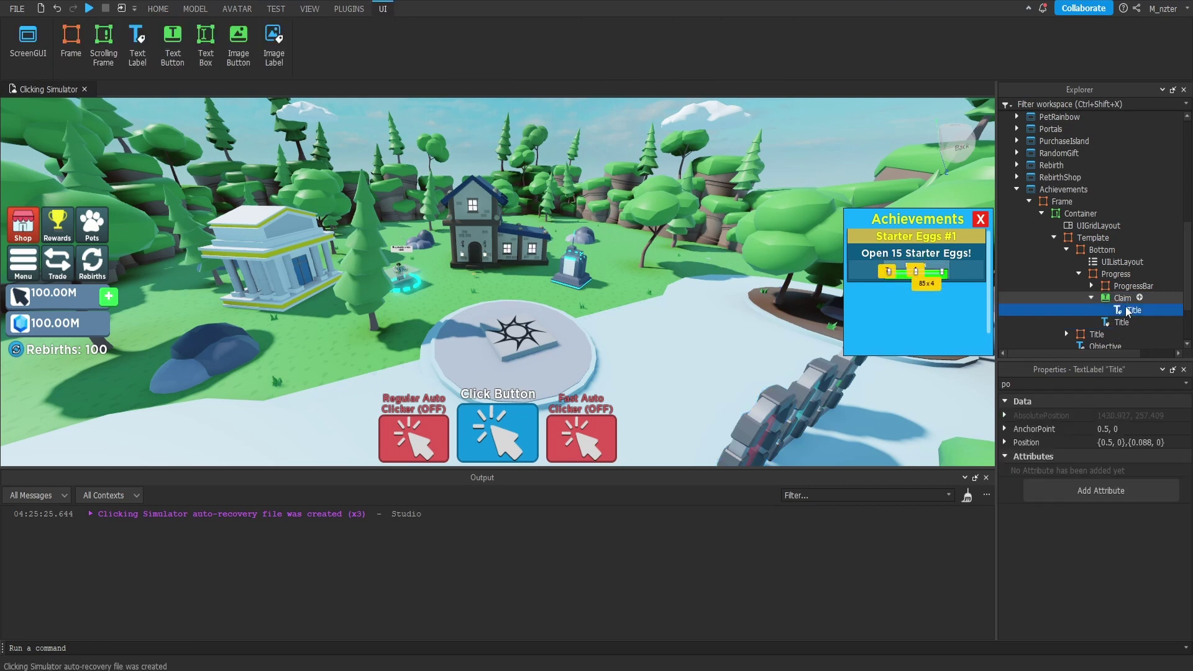
{"action": "left_click", "coordinate": [1110, 384]}
{"action": "type", "text": "text"}
{"action": "left_click", "coordinate": [1128, 444]}
{"action": "type", "text": "C"}
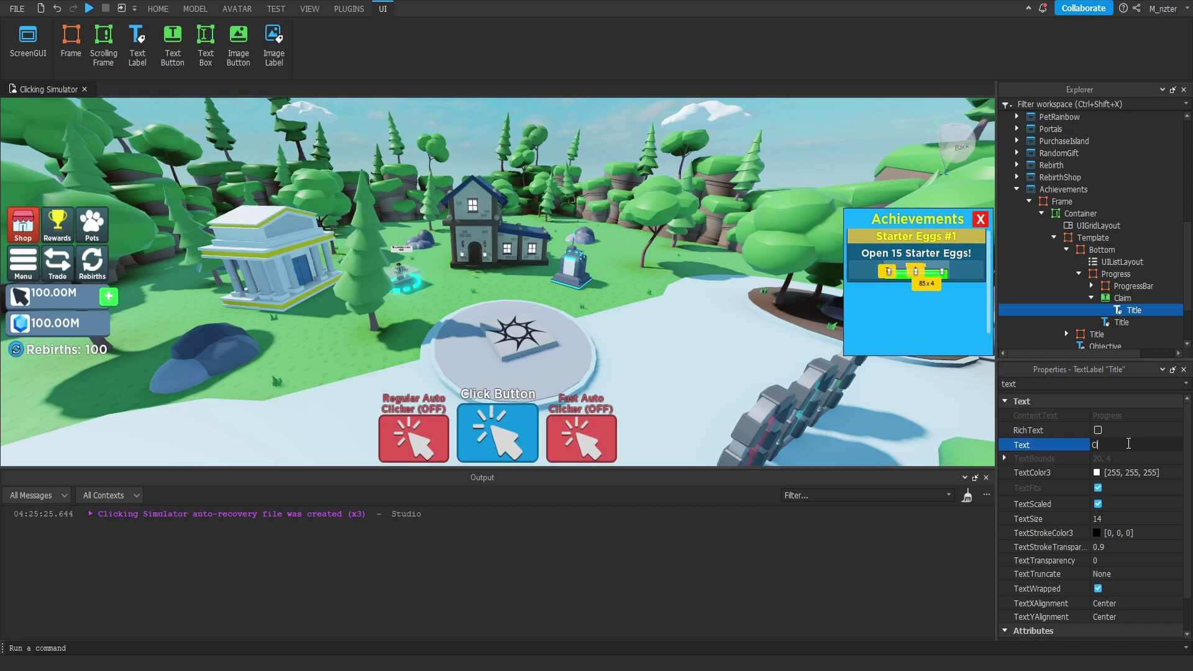
{"action": "type", "text": "laim Reward"}
Step: Set the Size of the Title label inside Claim to {0.85, 0},{0.85, 0}
{"action": "left_click", "coordinate": [1078, 381]}
{"action": "type", "text": "size"}
{"action": "left_click", "coordinate": [1145, 456]}
{"action": "double_click", "coordinate": [1148, 456]}
{"action": "type", "text": "85"}
{"action": "key", "text": "Return"}
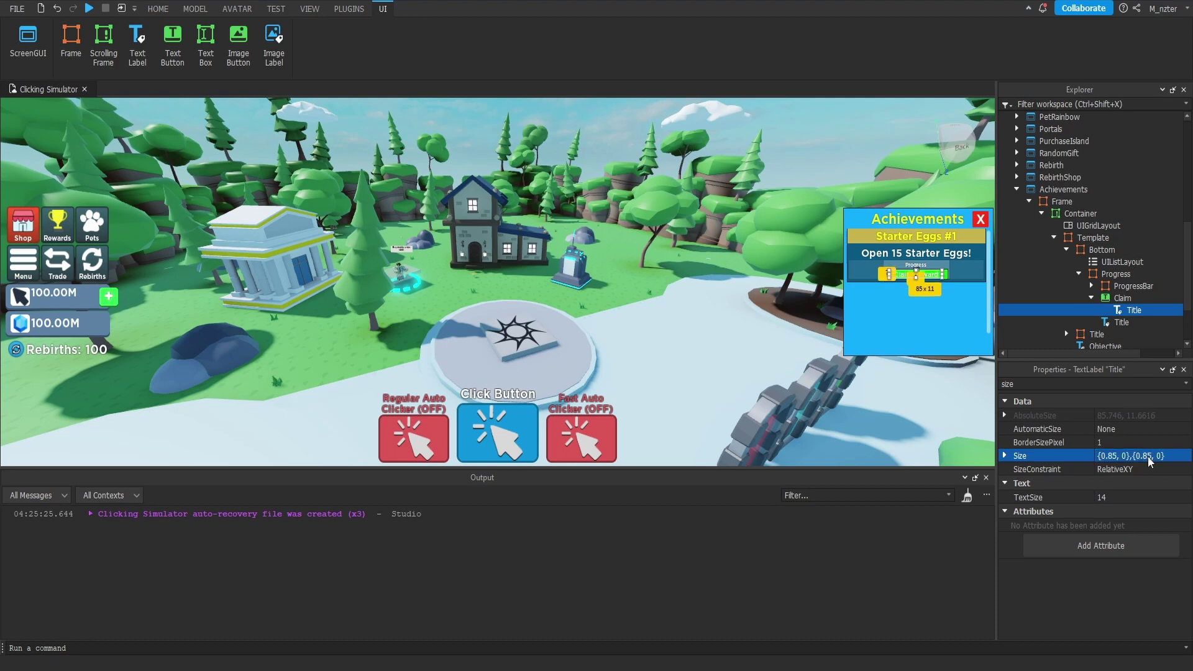
Step: Center the Title label within the Claim button using 0.5, 0.5
{"action": "left_click", "coordinate": [1094, 383]}
{"action": "type", "text": "po"}
{"action": "left_click", "coordinate": [1133, 441]}
{"action": "type", "text": "0.5, 0.5"}
{"action": "key", "text": "Return"}
{"action": "key", "text": "Escape"}
Step: Add a UICorner to the Claim button and set its CornerRadius to 0.3, 0
{"action": "left_click", "coordinate": [1122, 297]}
{"action": "left_click", "coordinate": [1140, 298]}
{"action": "key", "text": "Escape"}
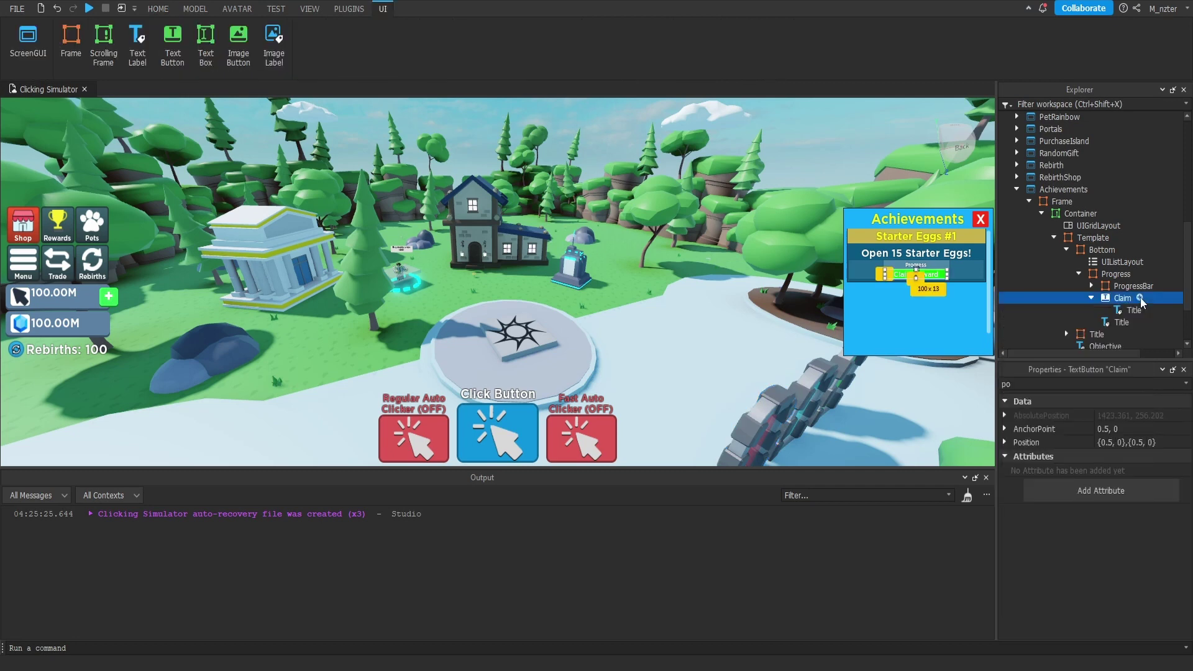
{"action": "left_click", "coordinate": [1140, 309]}
{"action": "left_click", "coordinate": [1115, 416]}
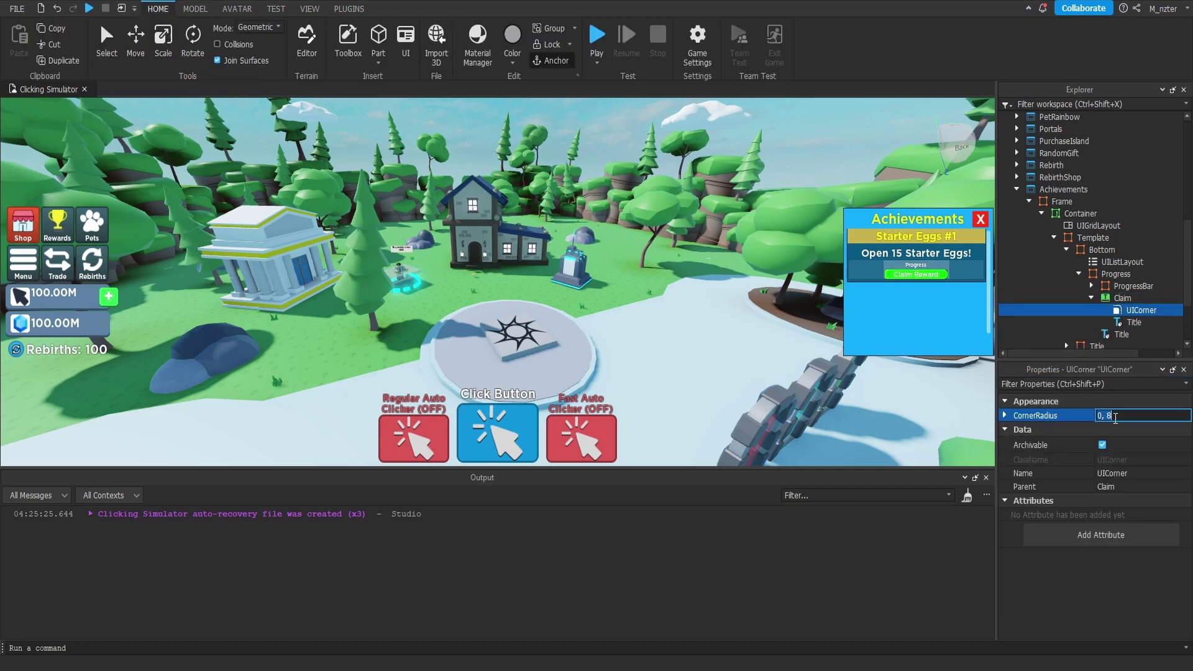
{"action": "type", "text": ".3,0"}
{"action": "key", "text": "Return"}
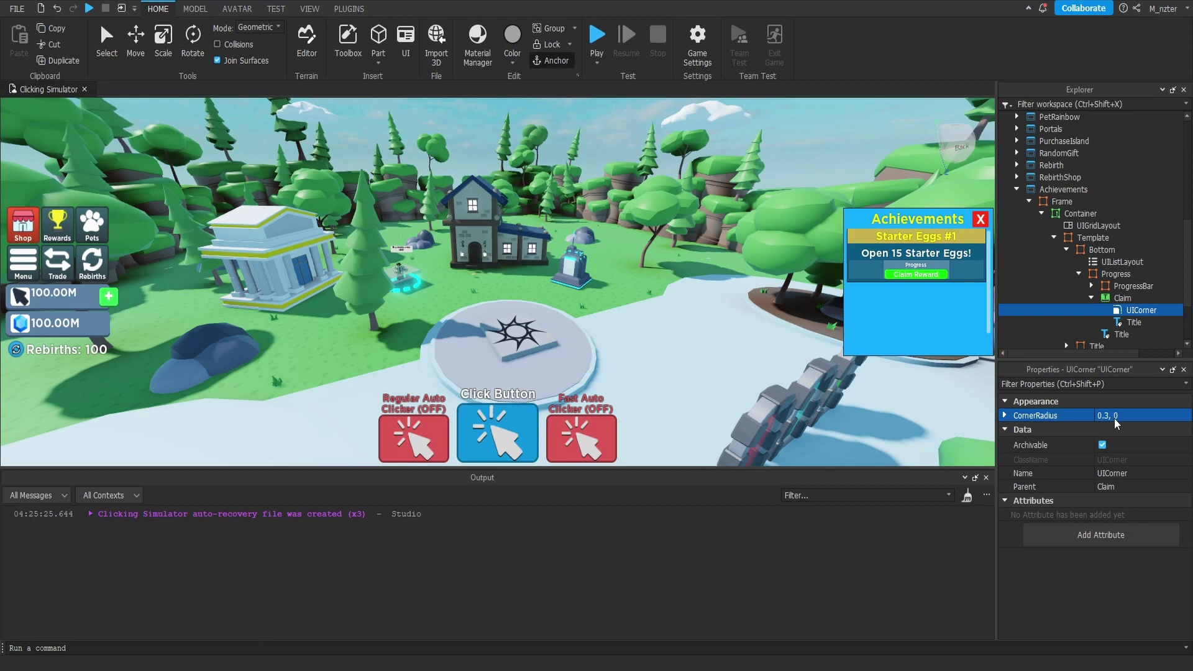
Step: Make the outer Progress frame's background fully transparent by setting its BackgroundTransparency to 1
{"action": "key", "text": "Escape"}
{"action": "left_click", "coordinate": [1090, 287]}
{"action": "left_click", "coordinate": [1091, 287]}
{"action": "left_click", "coordinate": [1090, 299]}
{"action": "left_click", "coordinate": [1113, 273]}
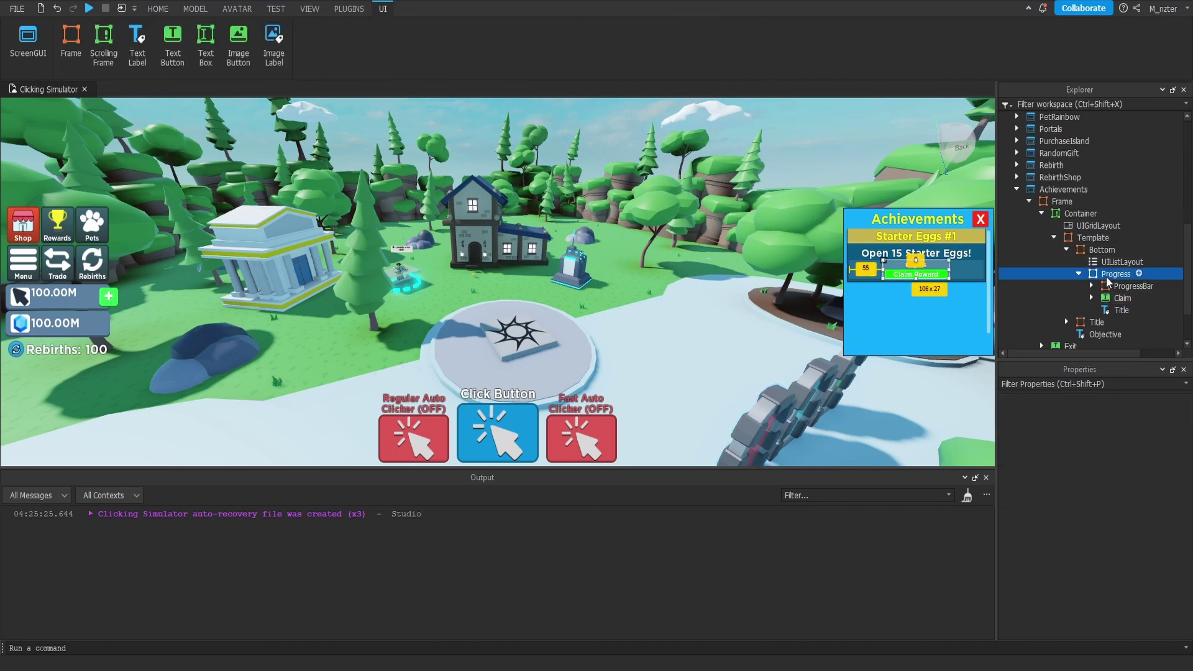
{"action": "left_click", "coordinate": [1099, 383]}
{"action": "type", "text": "ba"}
{"action": "left_click", "coordinate": [1118, 430]}
{"action": "type", "text": "1"}
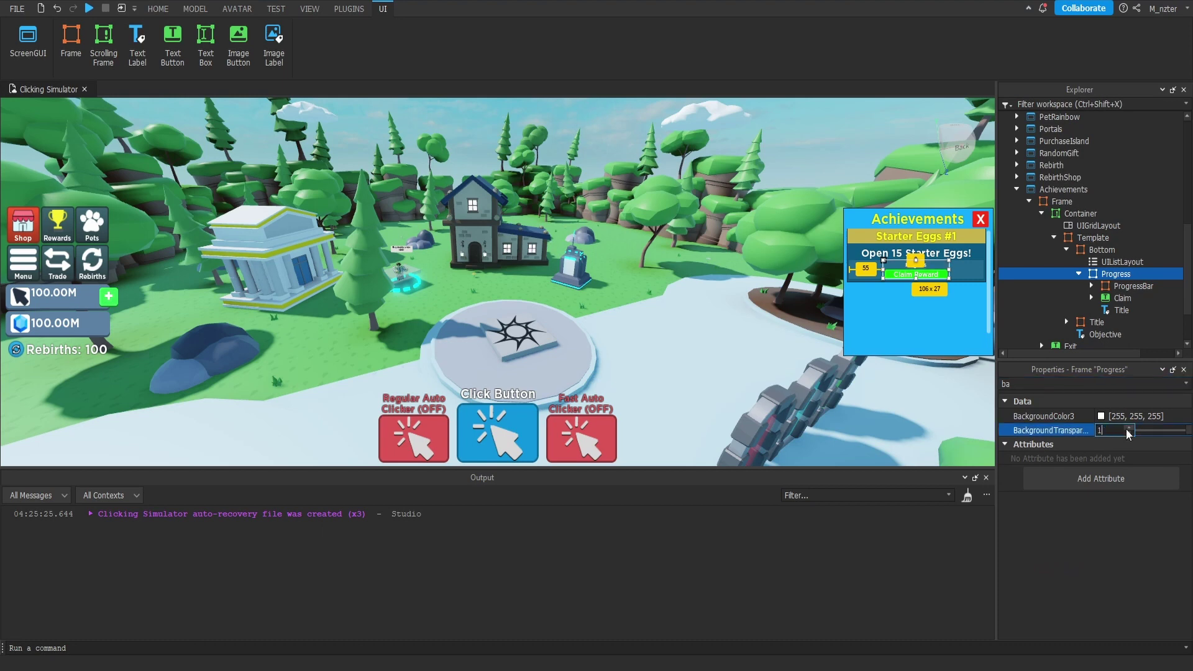
{"action": "key", "text": "Return"}
{"action": "key", "text": "Escape"}
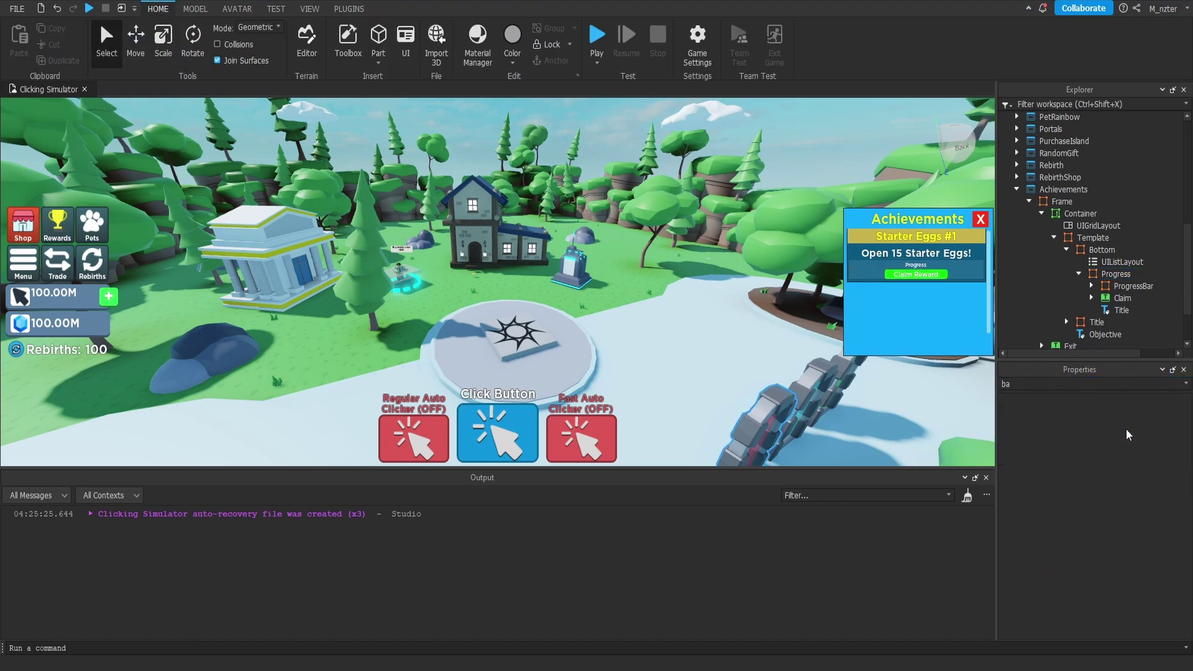
Step: Hide the Claim button by turning off its Visible property
{"action": "left_click", "coordinate": [1122, 298]}
{"action": "left_click", "coordinate": [1093, 383]}
{"action": "key", "text": "BackSpace"}
{"action": "key", "text": "BackSpace"}
{"action": "type", "text": "v"}
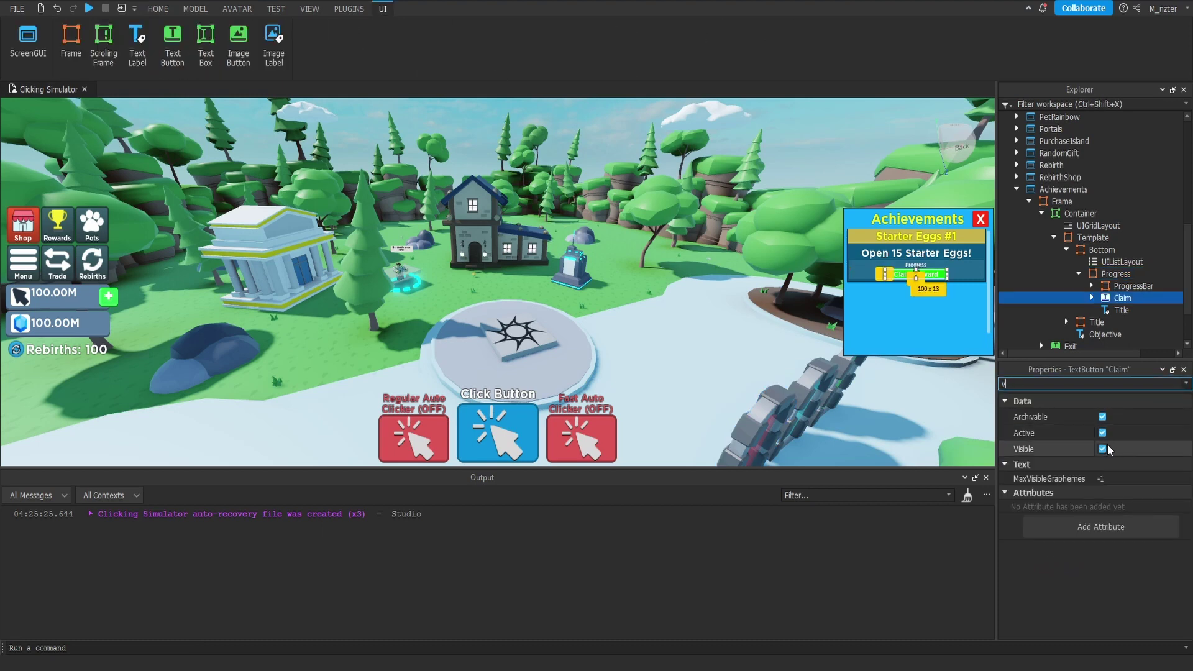
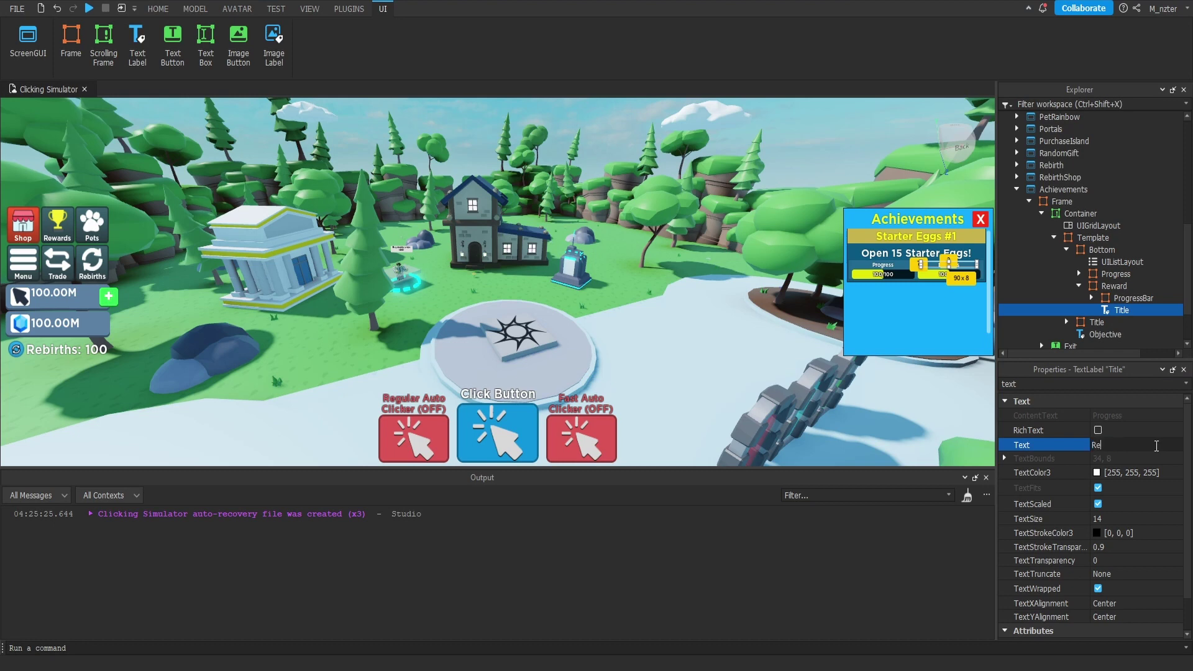
Step: Set the Reward frame's Title text to Reward and rename its ProgressBar to Background
{"action": "type", "text": "rd"}
{"action": "double_click", "coordinate": [1119, 297]}
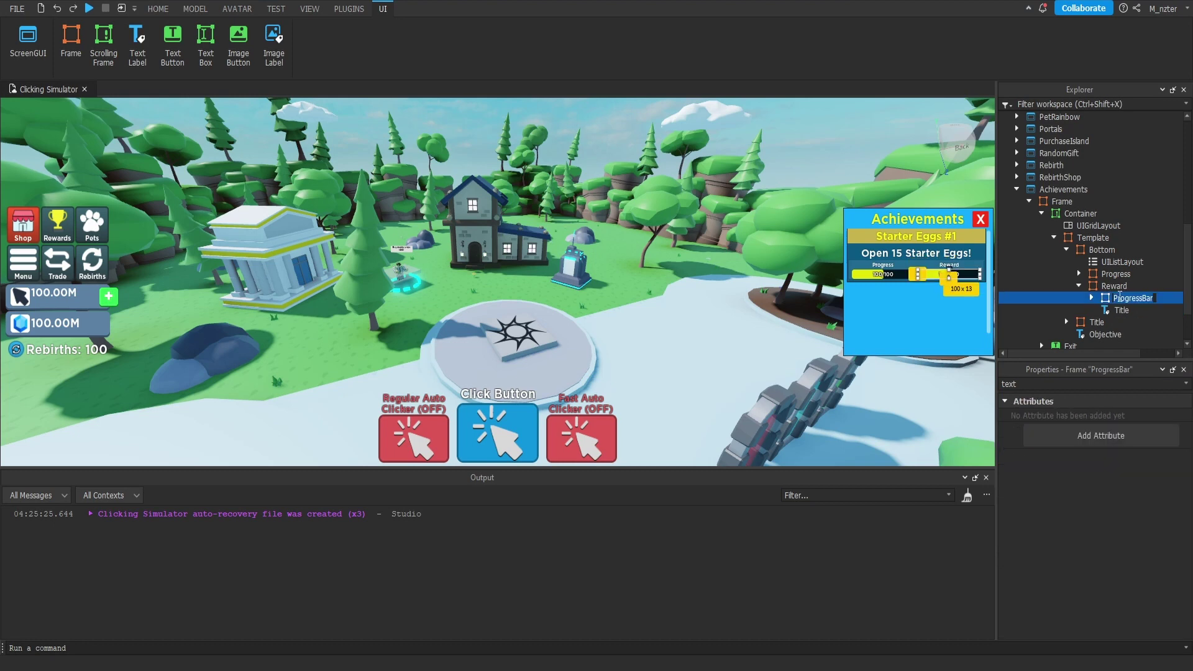
{"action": "type", "text": "Background"}
{"action": "key", "text": "Return"}
Step: Delete the inner Progress frame from the Reward frame's Background
{"action": "left_click", "coordinate": [1091, 298]}
{"action": "scroll", "coordinate": [1127, 298], "scroll_direction": "down", "scroll_amount": 1}
{"action": "left_click", "coordinate": [1130, 289]}
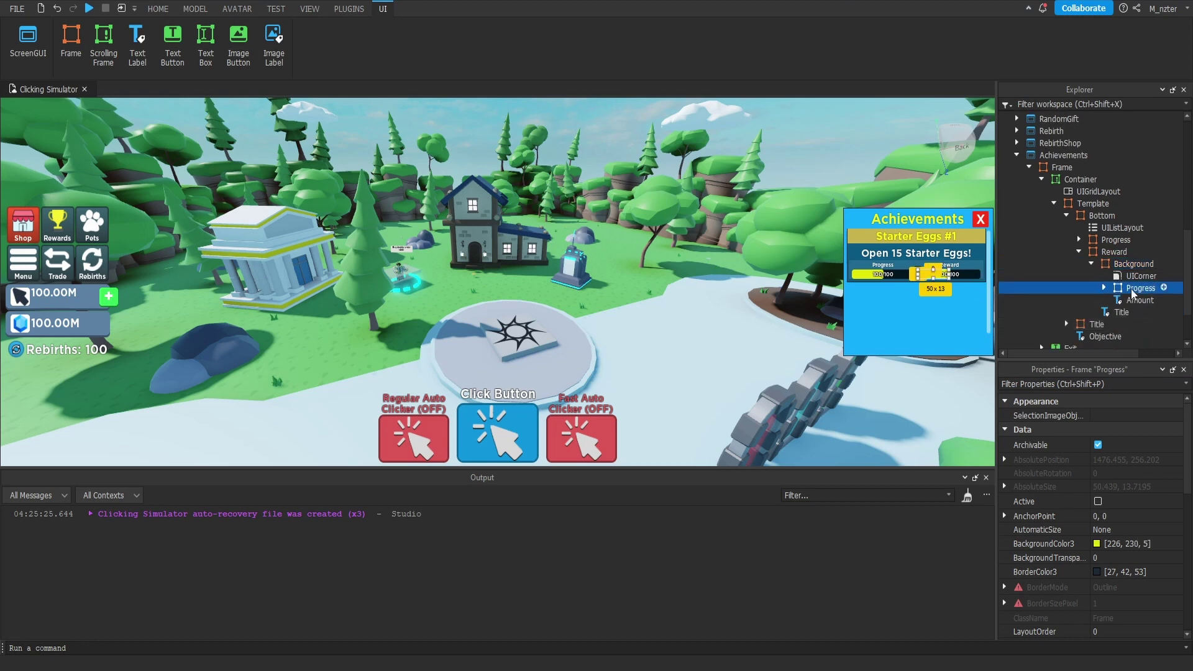
{"action": "key", "text": "Delete"}
Step: Rename the Amount label inside Background to String
{"action": "left_click", "coordinate": [1130, 288]}
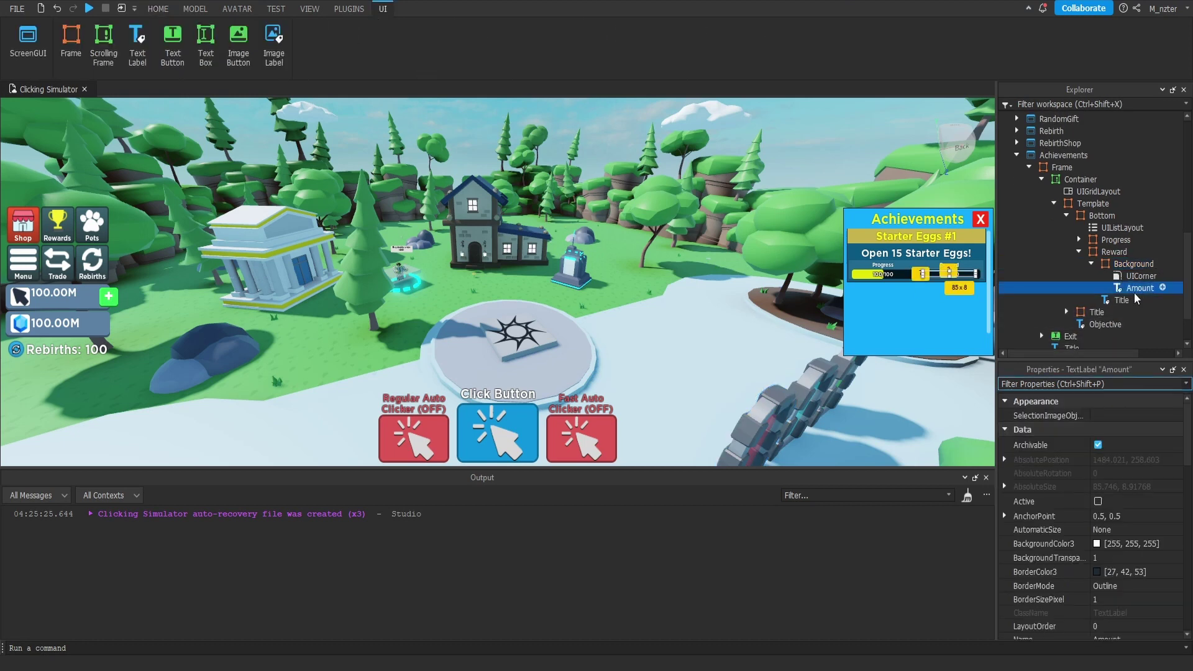
{"action": "left_click", "coordinate": [1136, 290]}
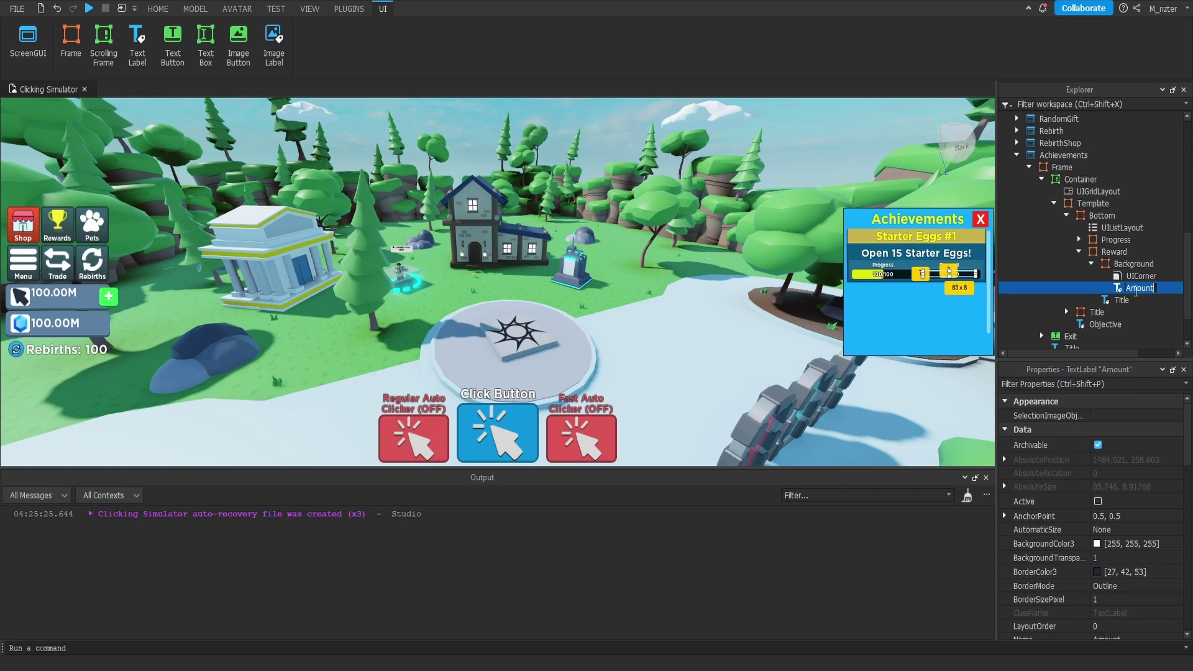
{"action": "type", "text": "String"}
{"action": "key", "text": "Return"}
Step: Duplicate the String label and turn off Visible on the copy
{"action": "key", "text": "ctrl+d"}
{"action": "key", "text": "ctrl+shift+p"}
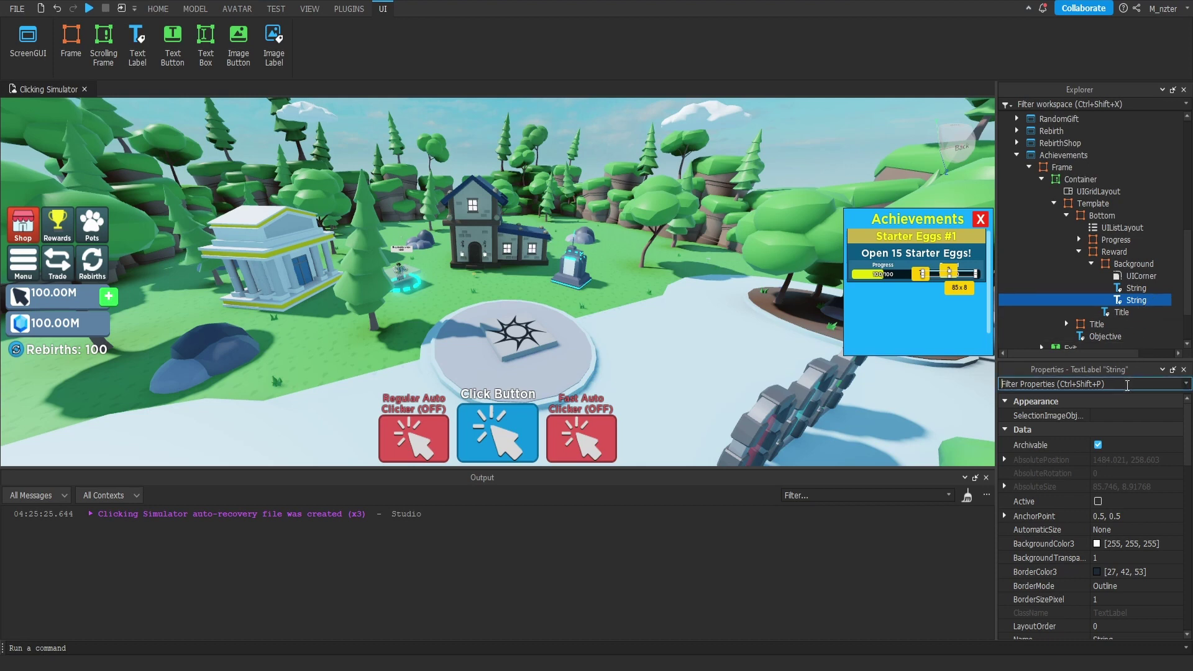
{"action": "type", "text": "v"}
Step: Rename the original, still visible String label to Number and set its text to 100M
{"action": "left_click", "coordinate": [1139, 288]}
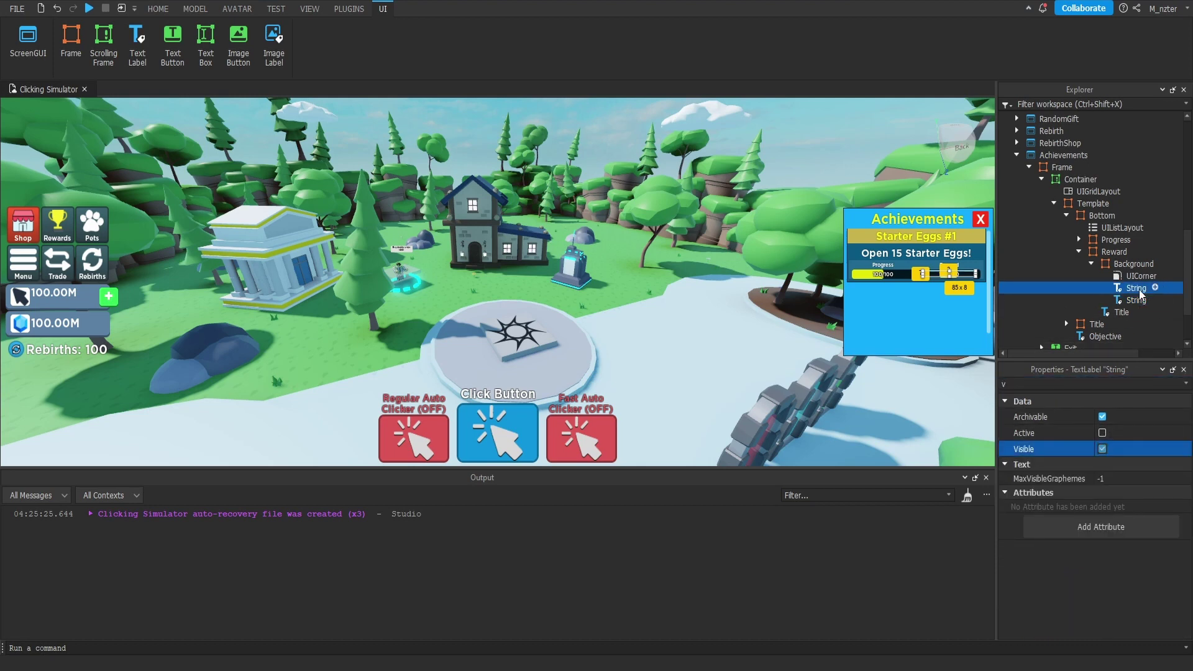
{"action": "left_click", "coordinate": [1139, 289]}
{"action": "type", "text": "Number"}
{"action": "key", "text": "Return"}
{"action": "key", "text": "ctrl+shift+p"}
{"action": "type", "text": "text"}
{"action": "left_click", "coordinate": [1156, 444]}
{"action": "type", "text": "100M"}
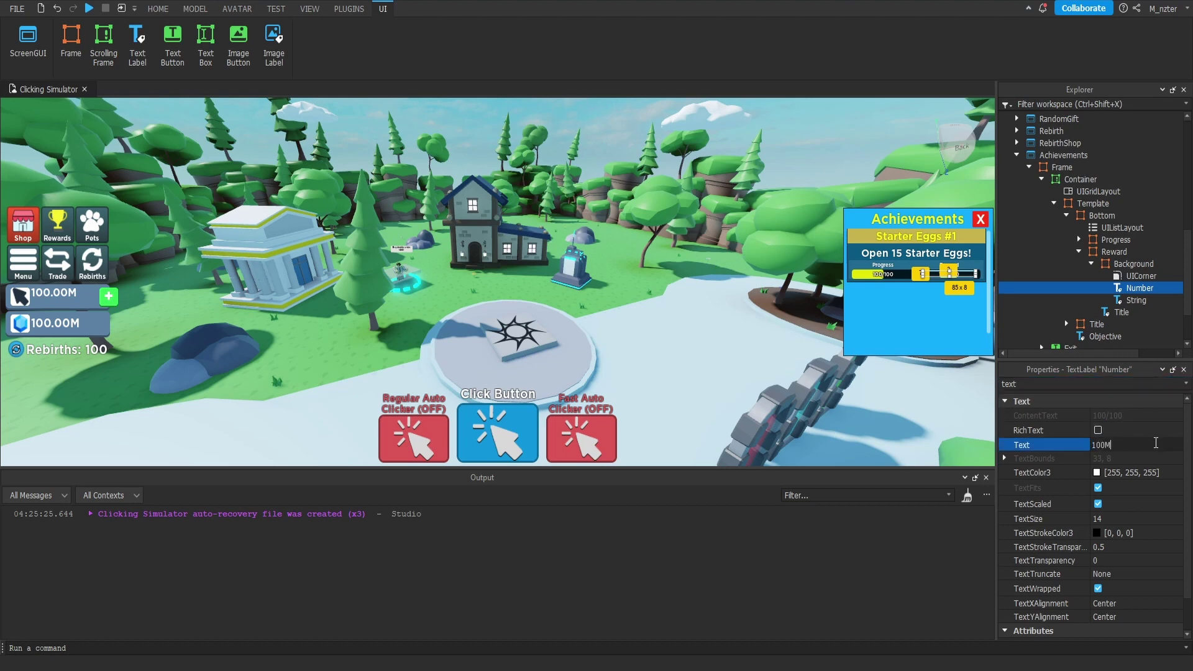
{"action": "key", "text": "Return"}
Step: Set the Number label's Size to {0.5, 0},{0.65, 0}
{"action": "left_click", "coordinate": [1062, 384]}
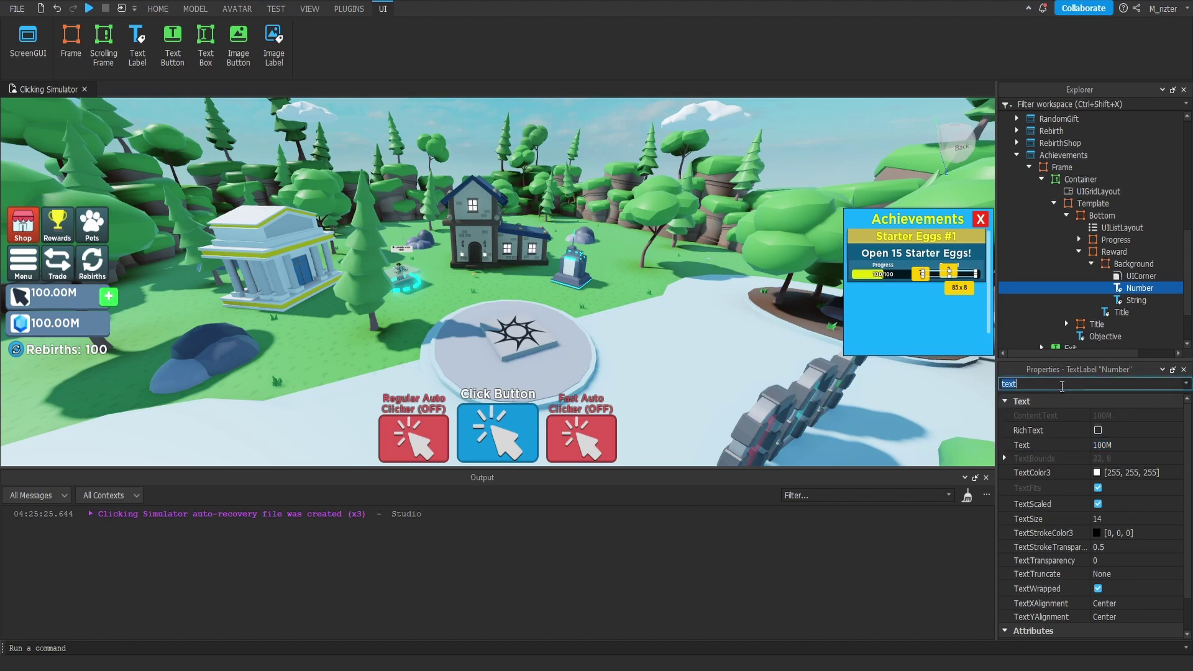
{"action": "type", "text": "size"}
{"action": "left_click", "coordinate": [1111, 456]}
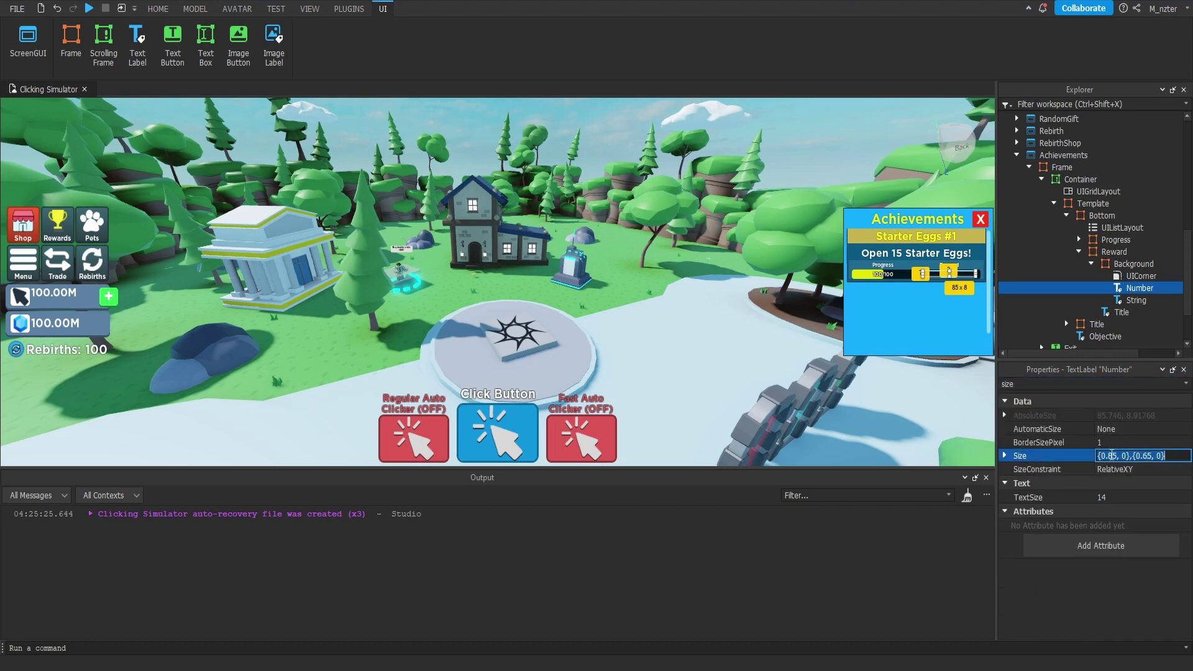
{"action": "left_click", "coordinate": [1111, 455]}
{"action": "key", "text": "BackSpace"}
{"action": "key", "text": "Return"}
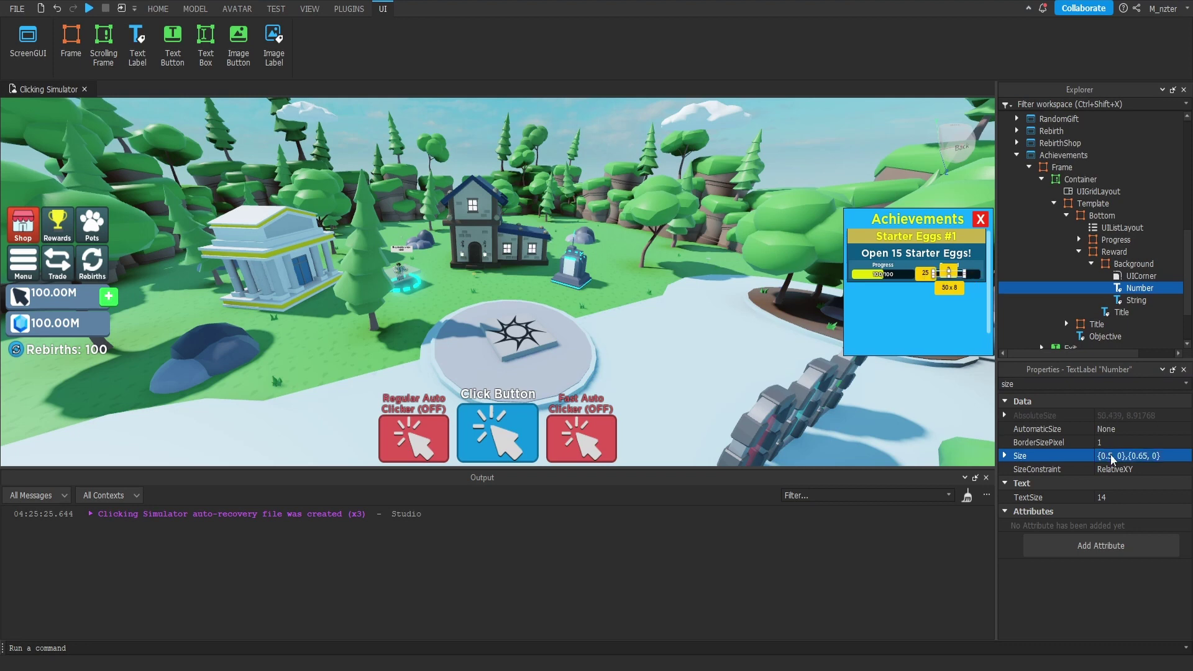
Step: Insert an ImageLabel into the Reward frame's Background and name it Icon
{"action": "left_click", "coordinate": [1159, 264]}
{"action": "type", "text": "im"}
{"action": "left_click", "coordinate": [1098, 296]}
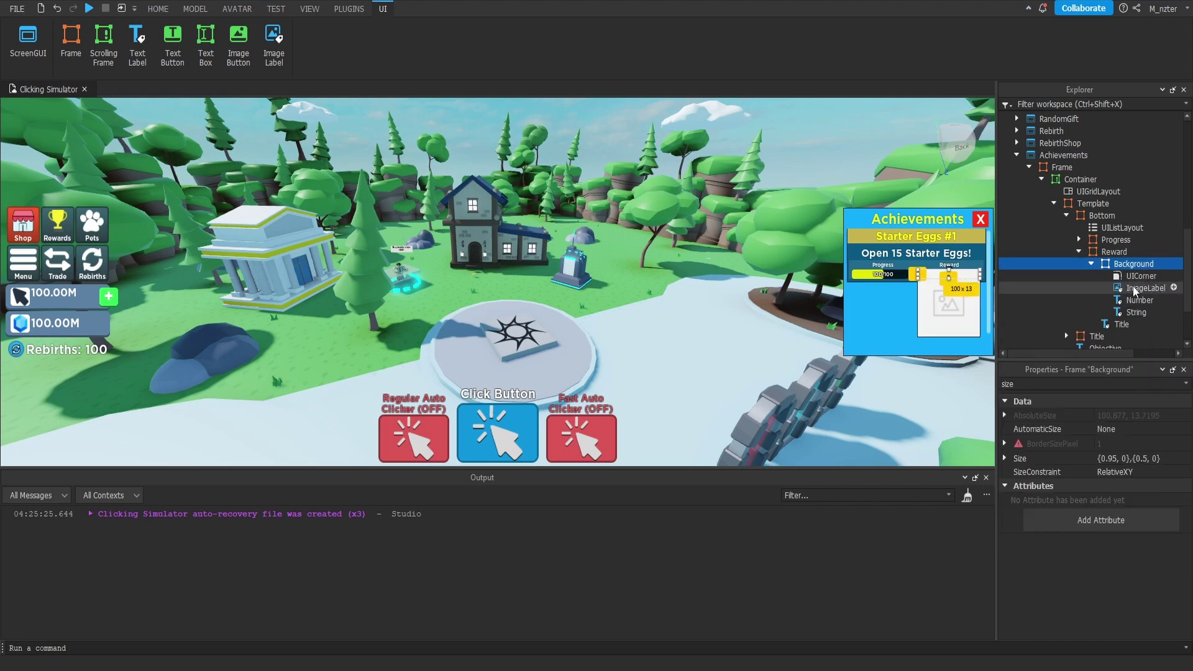
{"action": "double_click", "coordinate": [1134, 287]}
{"action": "type", "text": "Icon"}
{"action": "key", "text": "Return"}
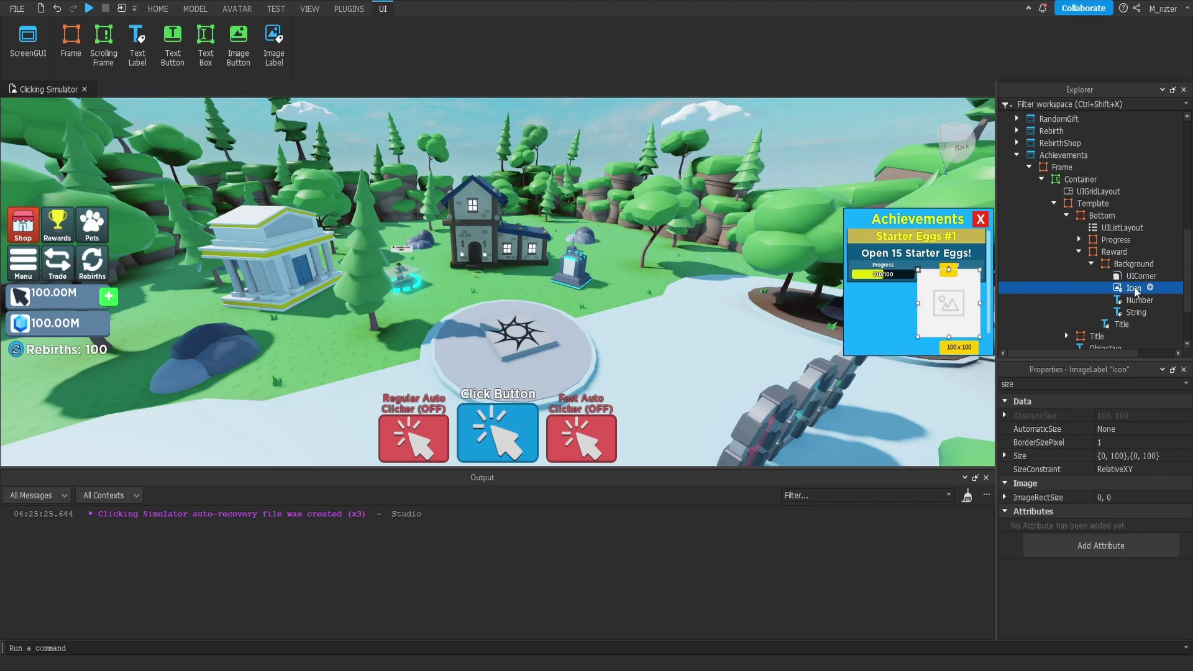
Step: Set the Icon's Size to {0.2, 0},{0.8, 0} and change its ScaleType
{"action": "left_click", "coordinate": [1121, 455]}
{"action": "type", "text": ".2,0,"}
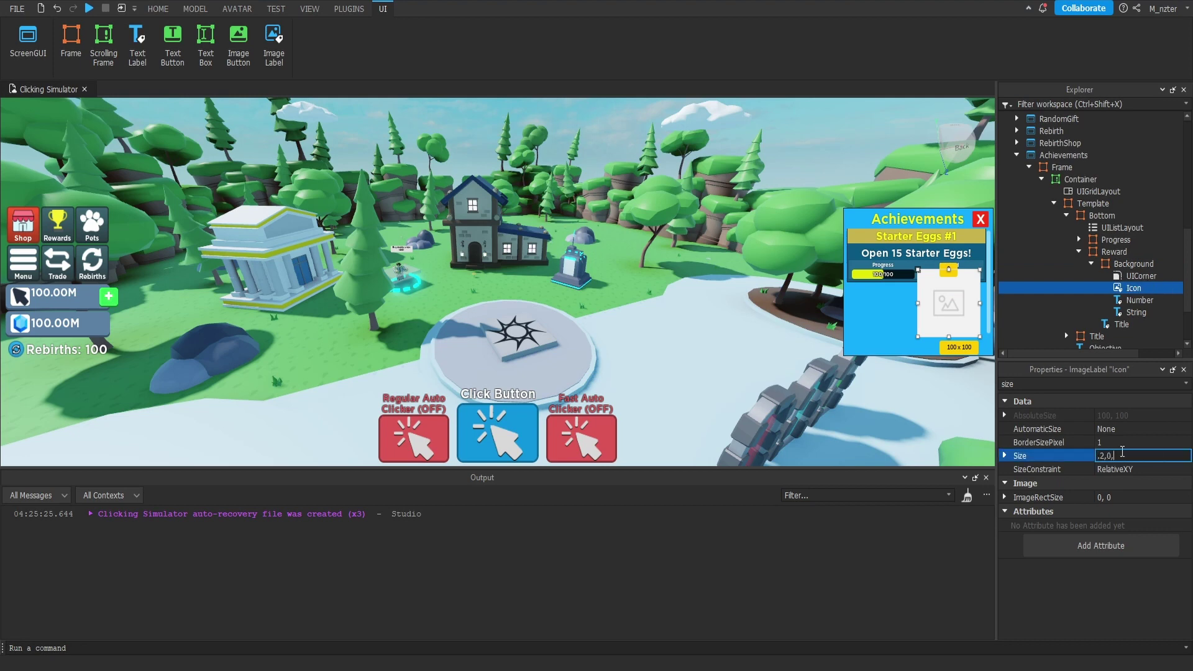
{"action": "type", "text": ".8,0"}
{"action": "key", "text": "Return"}
{"action": "left_click", "coordinate": [1141, 383]}
{"action": "type", "text": "sc"}
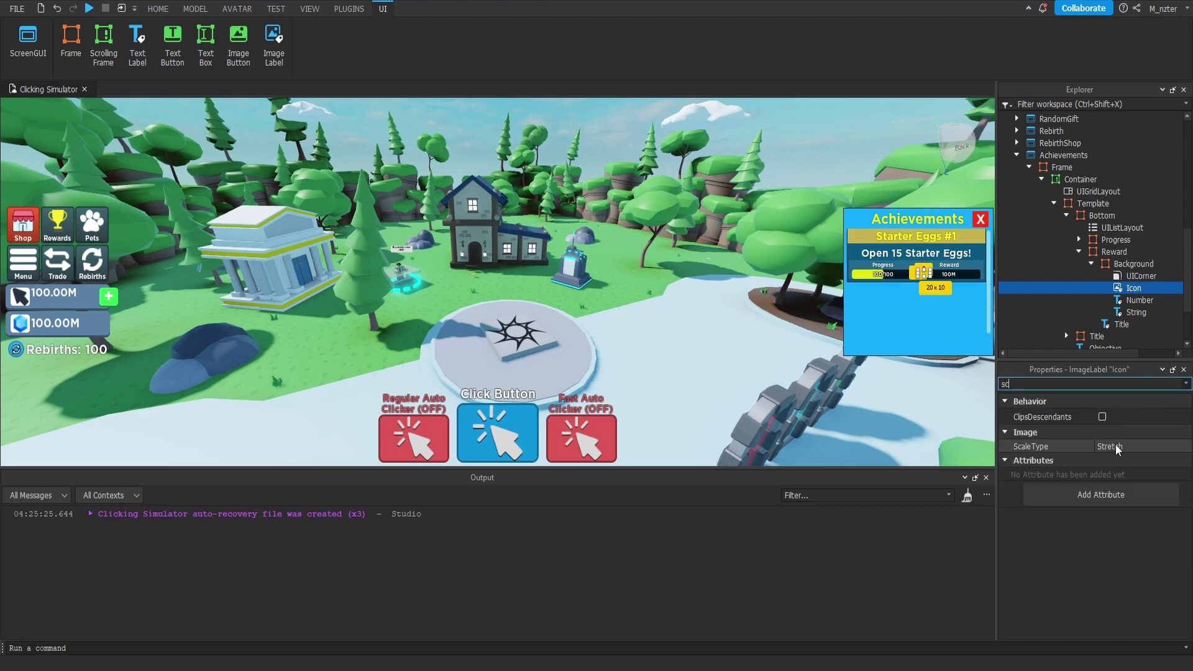
{"action": "left_click", "coordinate": [1118, 448]}
{"action": "left_click", "coordinate": [1103, 467]}
Step: Replace the Icon's placeholder image with a currency icon from the game's images
{"action": "double_click", "coordinate": [1007, 384]}
{"action": "type", "text": "im"}
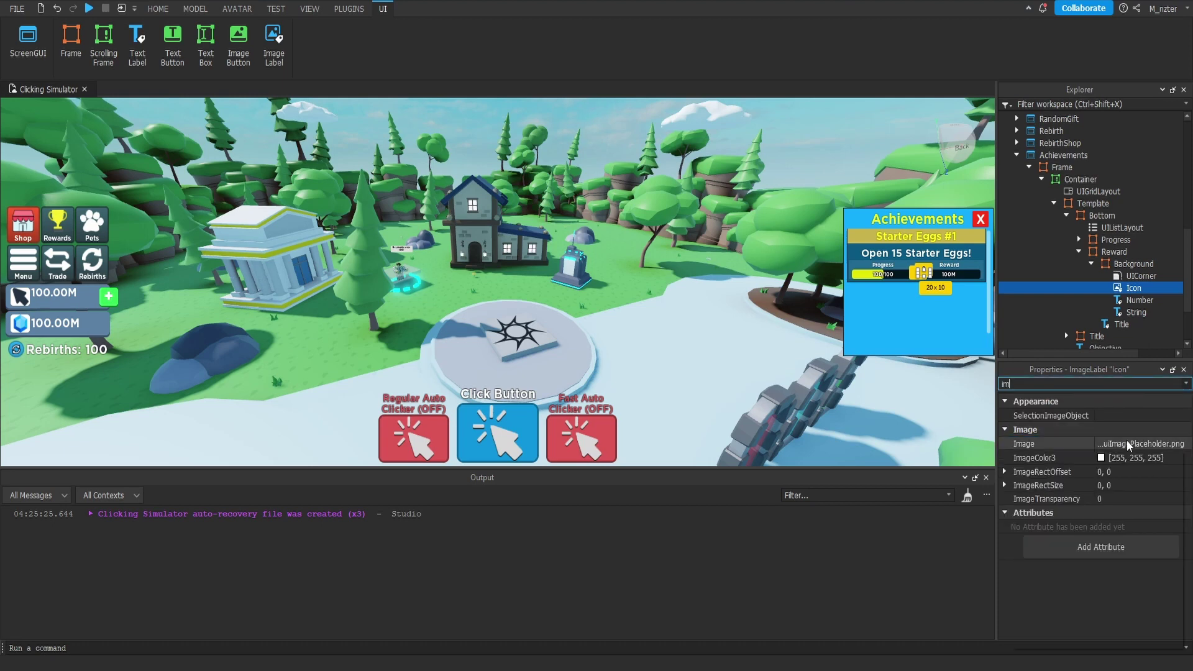
{"action": "left_click", "coordinate": [1140, 444]}
{"action": "scroll", "coordinate": [1102, 534], "scroll_direction": "down", "scroll_amount": 5}
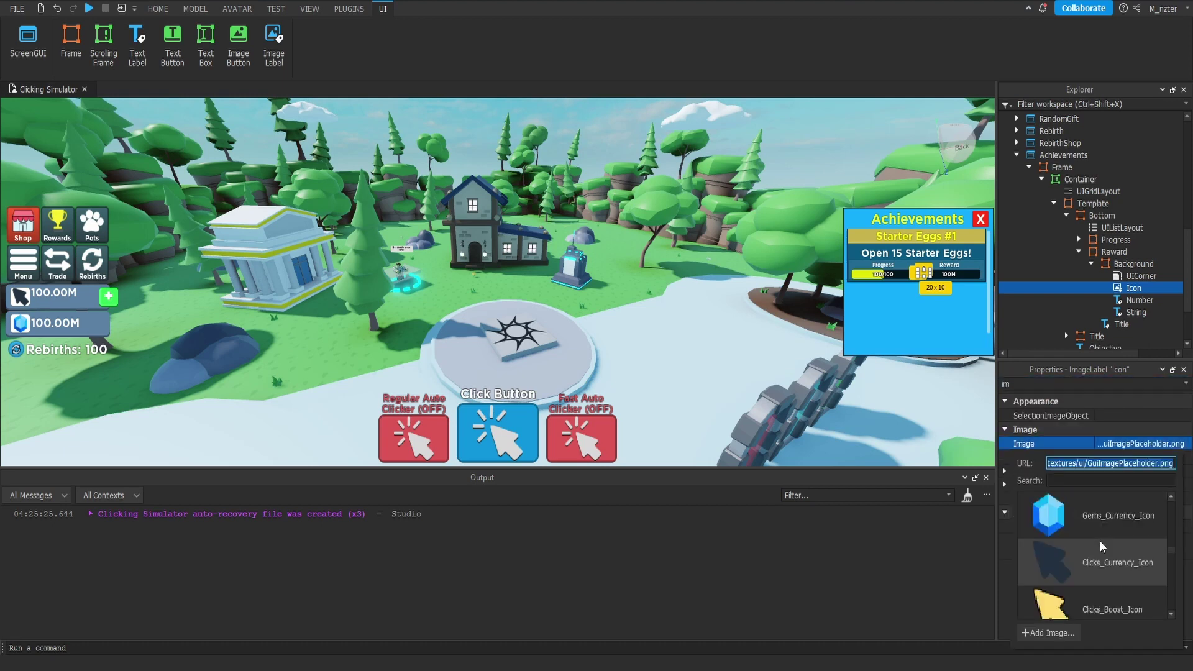
{"action": "left_click", "coordinate": [1117, 559]}
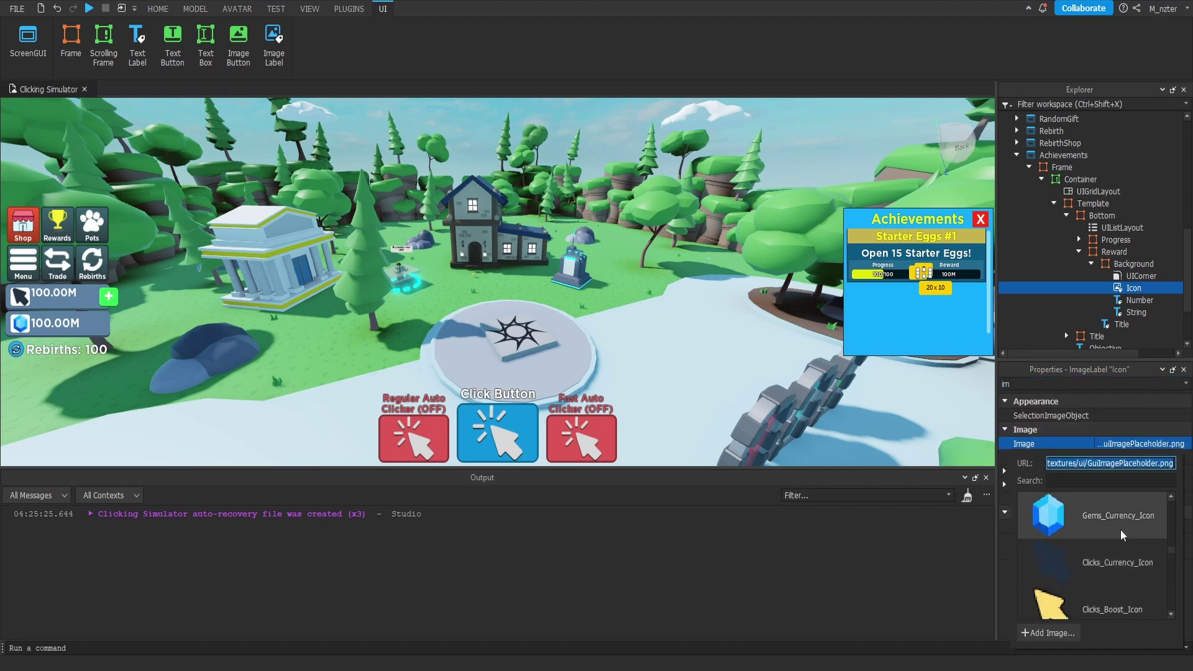
Step: Set the Icon's AnchorPoint to 0, 0.5 and its Position to {0.2, 0},{0.5, 0}
{"action": "double_click", "coordinate": [1008, 384]}
{"action": "type", "text": "po"}
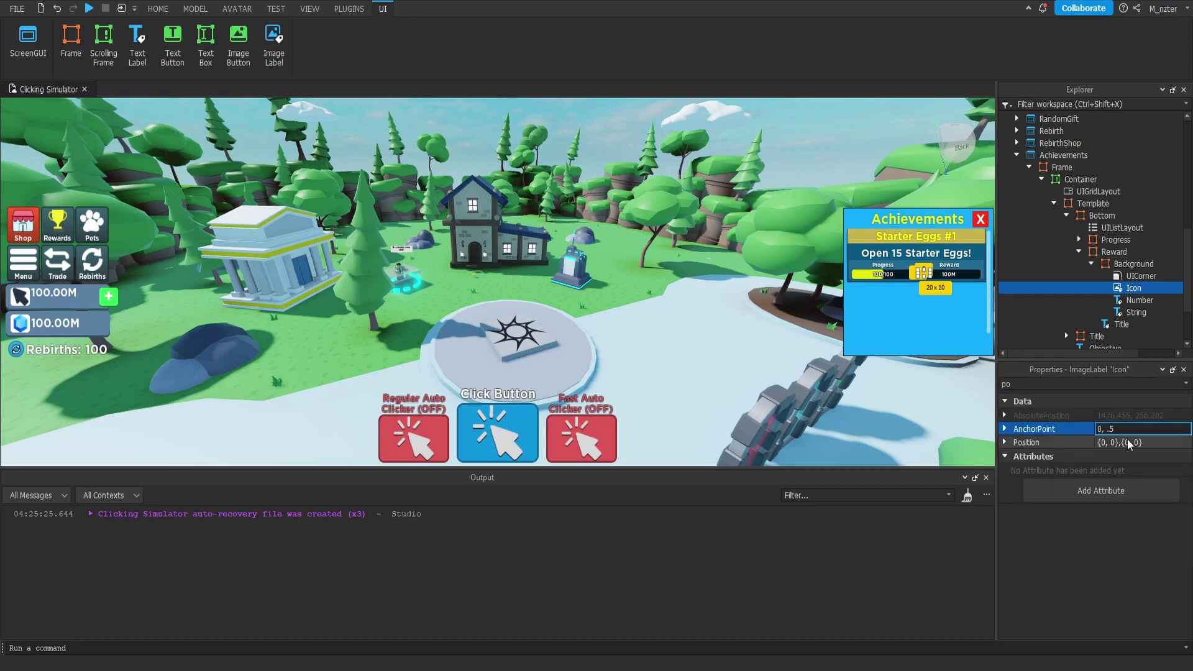
{"action": "left_click", "coordinate": [1128, 442]}
{"action": "type", "text": "0.5"}
{"action": "key", "text": "Return"}
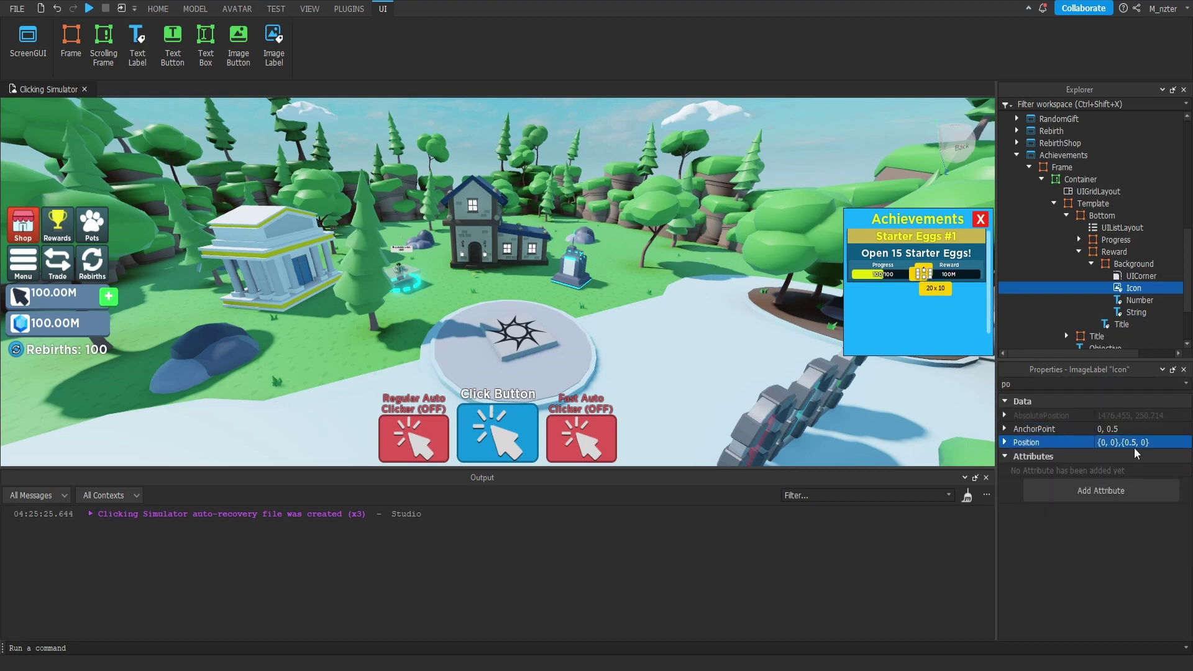
{"action": "left_click", "coordinate": [1105, 444]}
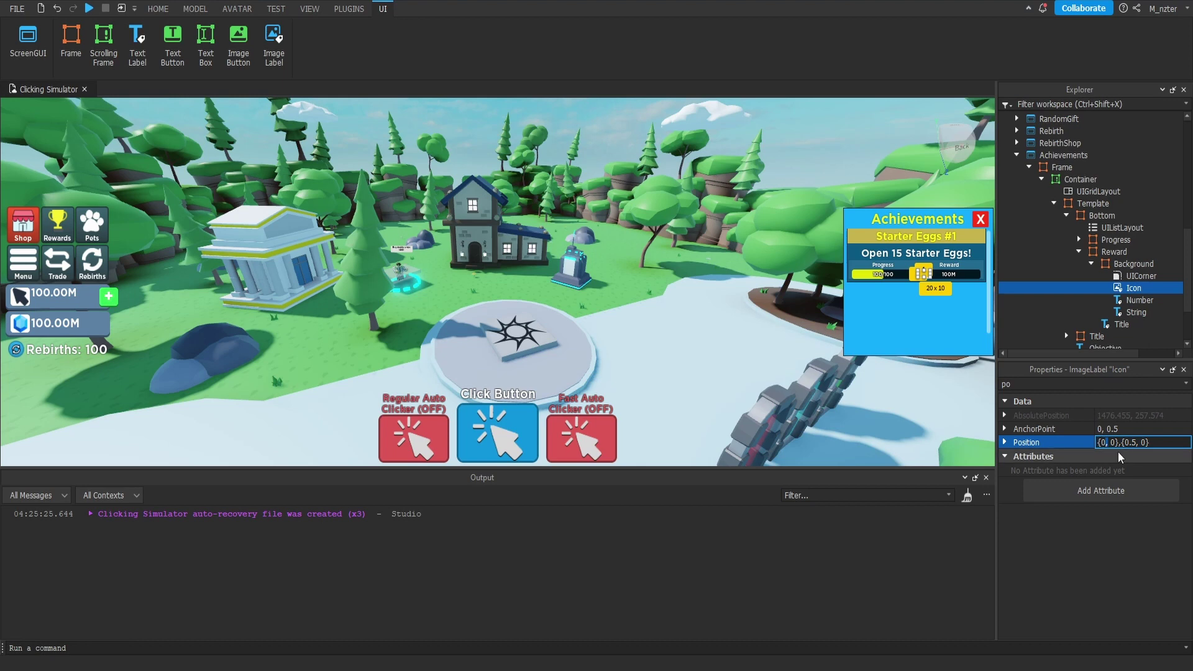
{"action": "type", "text": ".2"}
{"action": "key", "text": "Return"}
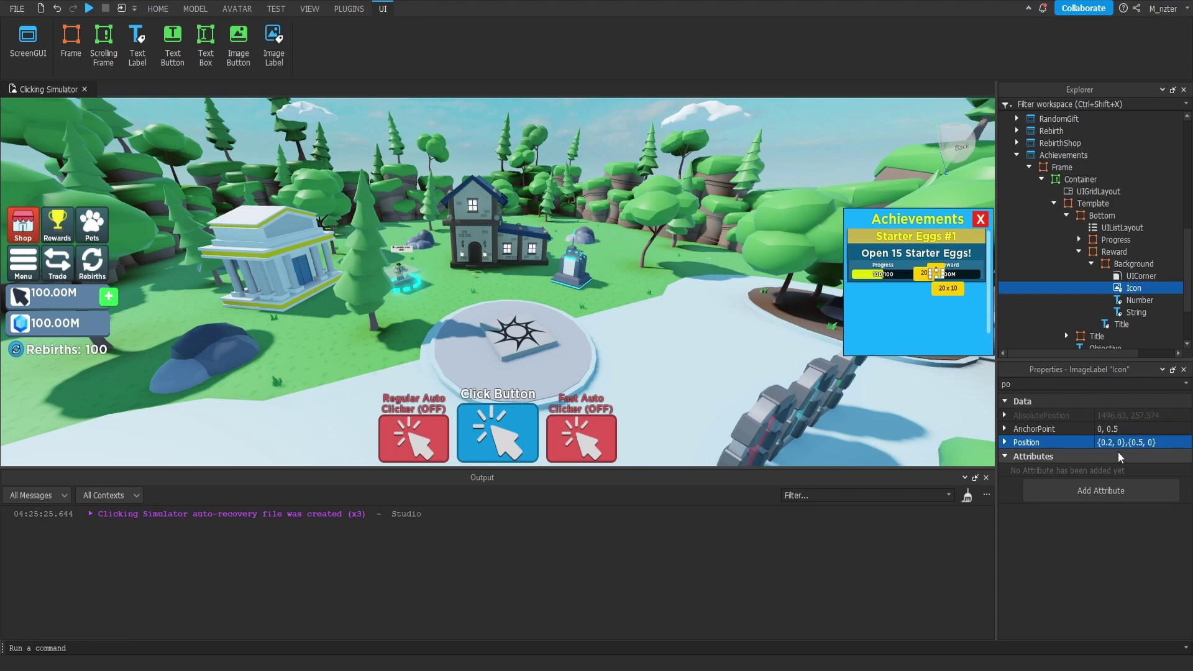
Step: Set the Icon's BackgroundTransparency to 1
{"action": "double_click", "coordinate": [1097, 383]}
{"action": "type", "text": "ba"}
{"action": "left_click", "coordinate": [1120, 434]}
{"action": "type", "text": "1"}
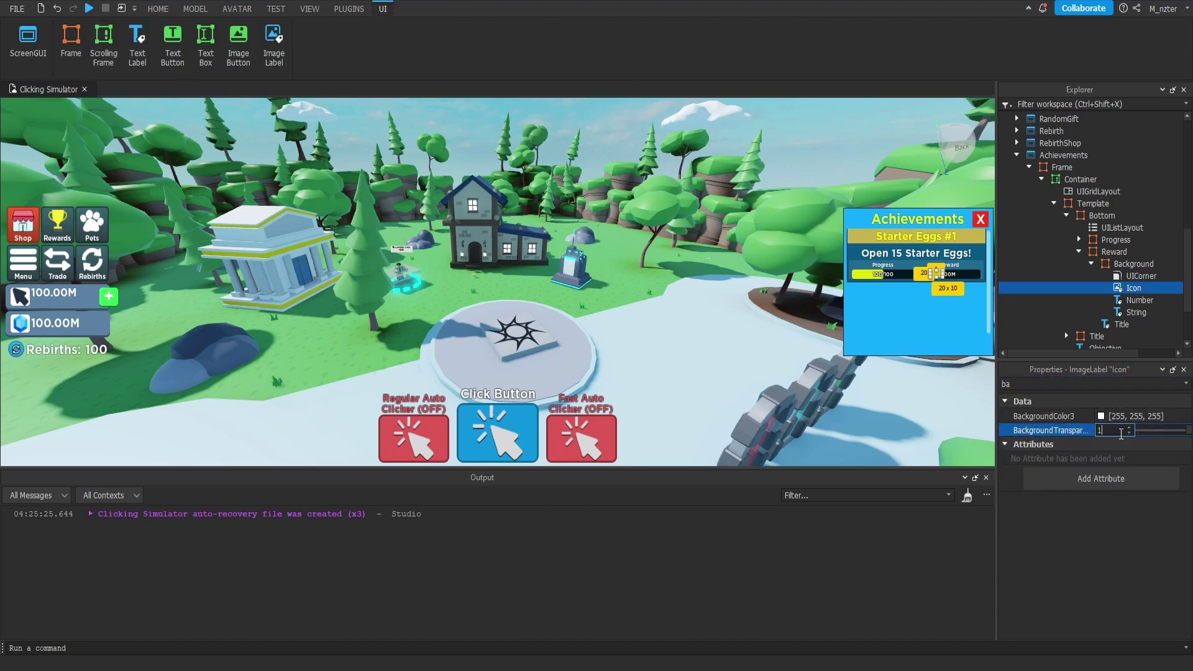
{"action": "key", "text": "Return"}
{"action": "key", "text": "Escape"}
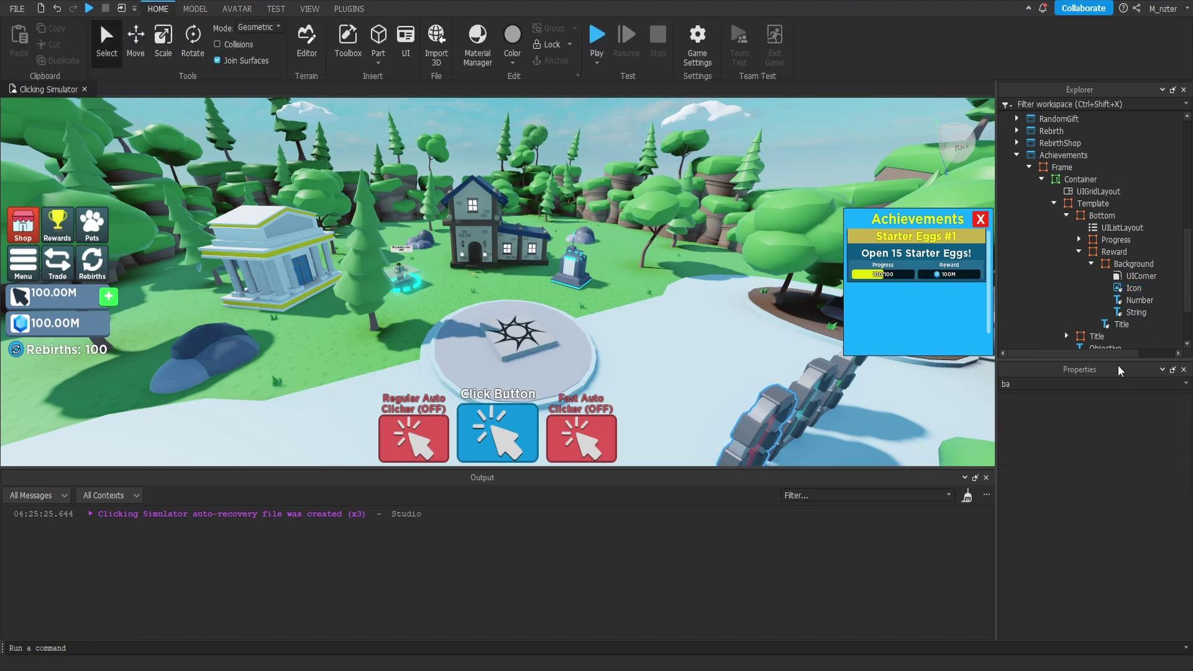
Step: Set the Reward Number label's AnchorPoint to 0, 0.5 and its Position to {0.4, 0},{0.5, 0}
{"action": "left_click", "coordinate": [1130, 303]}
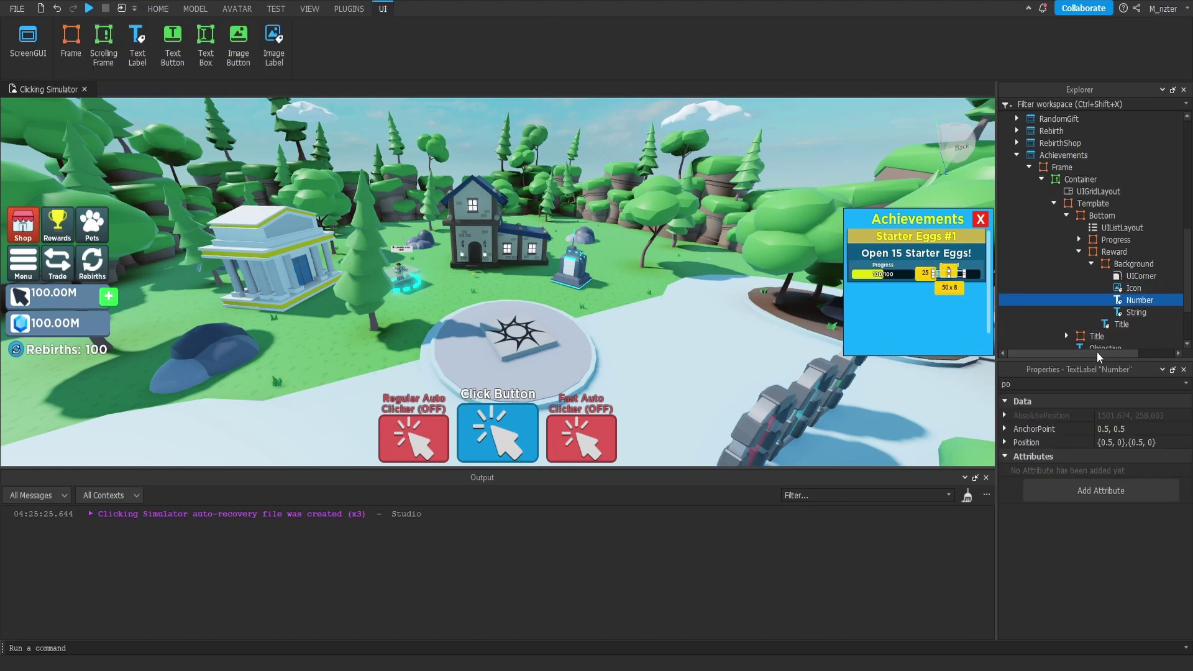
{"action": "key", "text": "ctrl+shift+p"}
{"action": "type", "text": "po"}
{"action": "left_click", "coordinate": [1109, 429]}
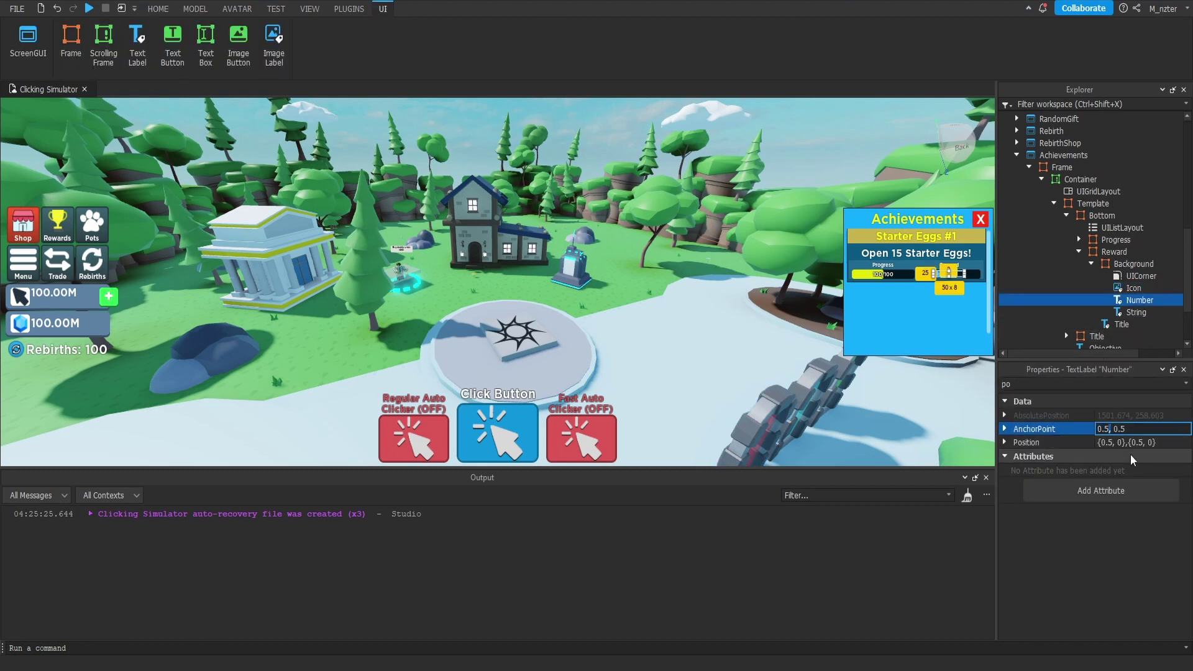
{"action": "key", "text": "BackSpace"}
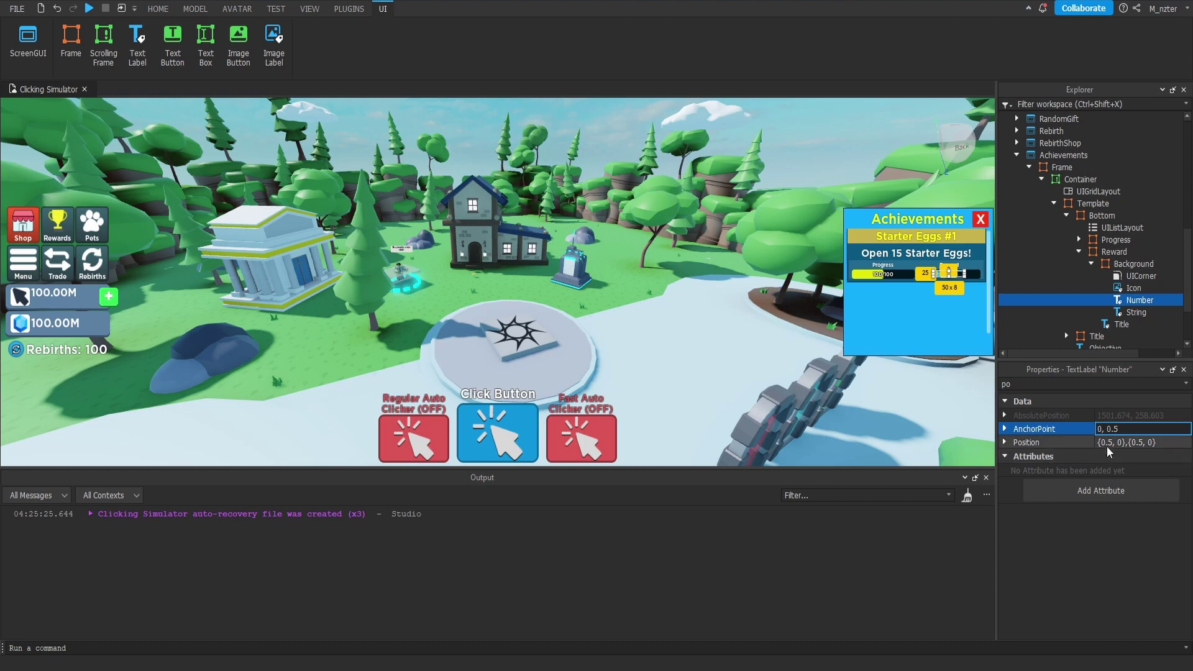
{"action": "left_click", "coordinate": [1109, 444]}
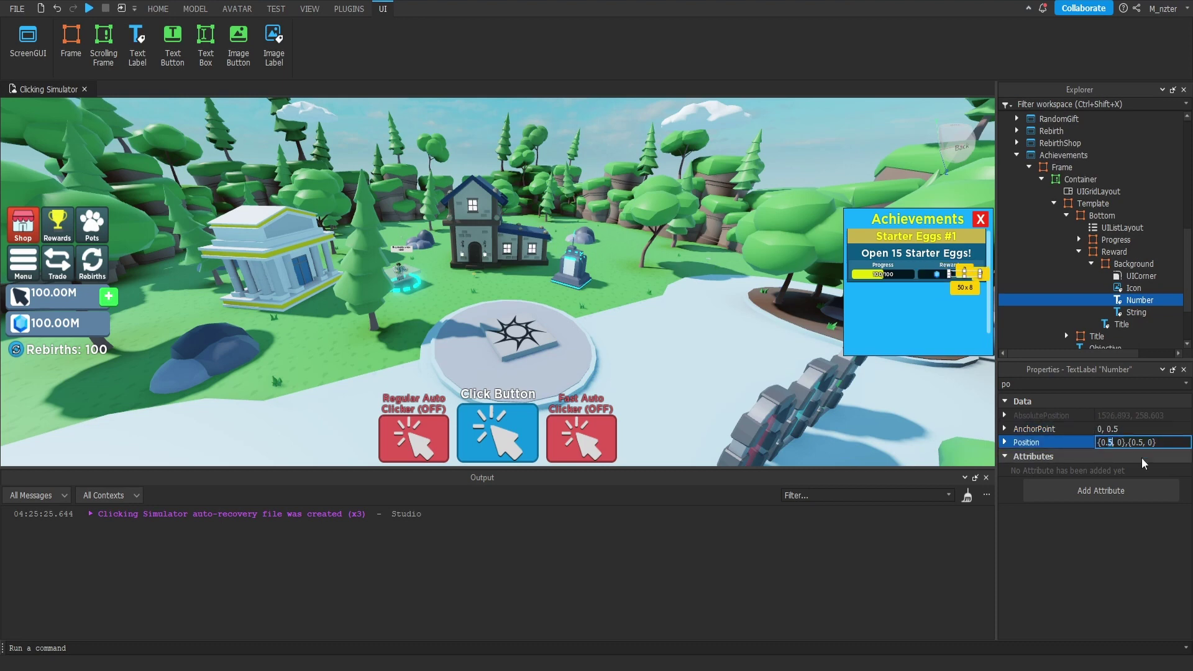
{"action": "key", "text": "Return"}
Step: Set the Number label's TextXAlignment to Left
{"action": "left_click", "coordinate": [1105, 380]}
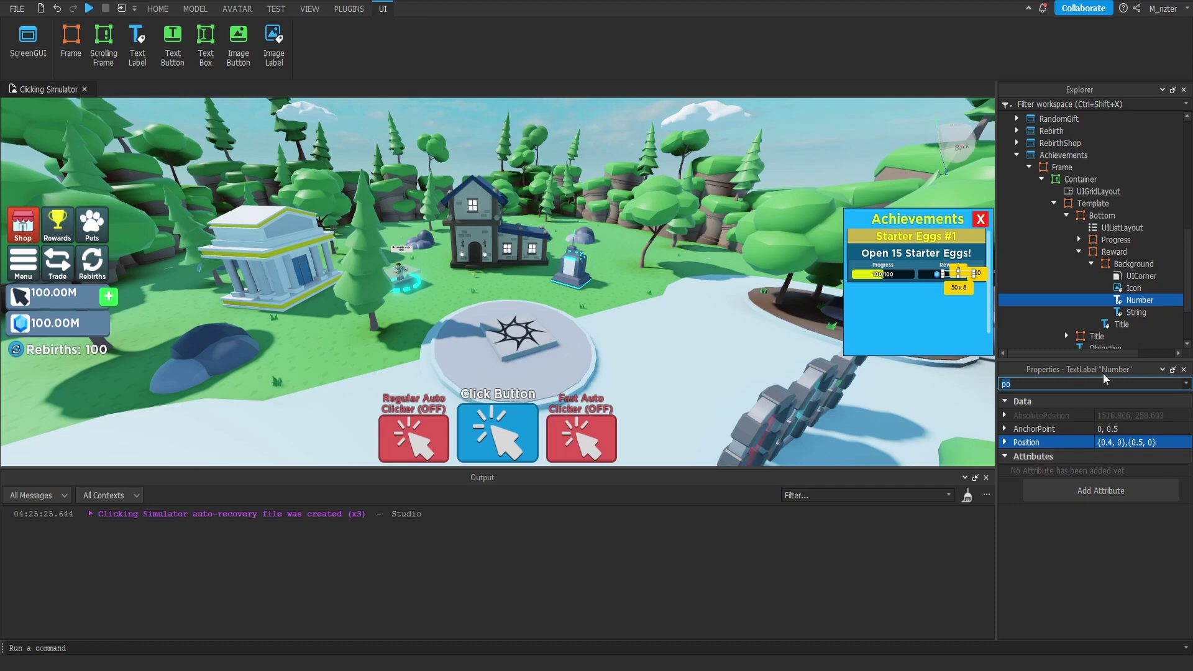
{"action": "type", "text": "ali"}
{"action": "left_click", "coordinate": [1150, 460]}
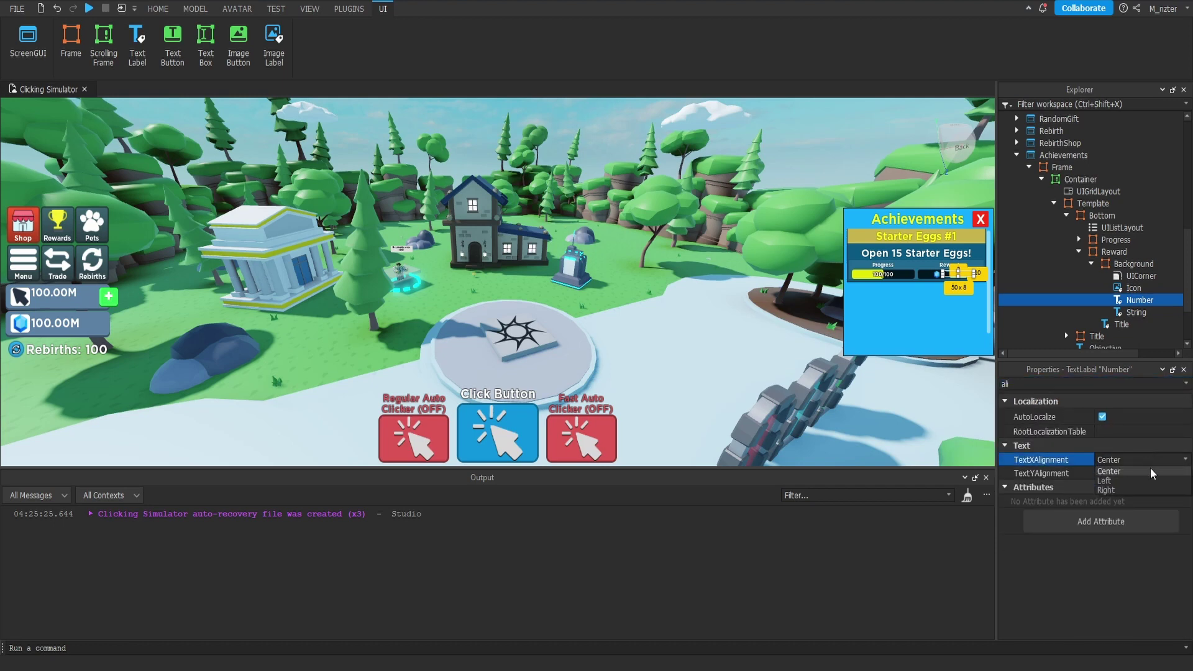
{"action": "left_click", "coordinate": [1153, 482]}
{"action": "left_click", "coordinate": [1136, 309]}
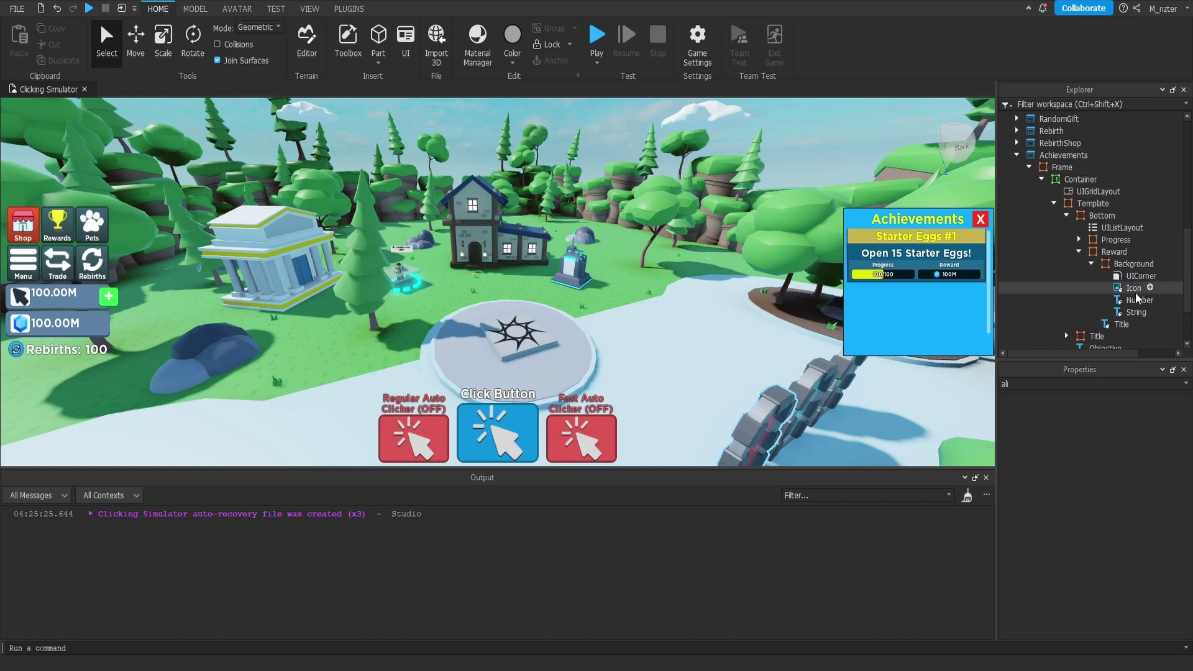
Step: Try 10M as the Number label's Text
{"action": "left_click", "coordinate": [1140, 300]}
{"action": "key", "text": "ctrl+shift+p"}
{"action": "type", "text": "text"}
{"action": "left_click", "coordinate": [1133, 445]}
{"action": "type", "text": "1"}
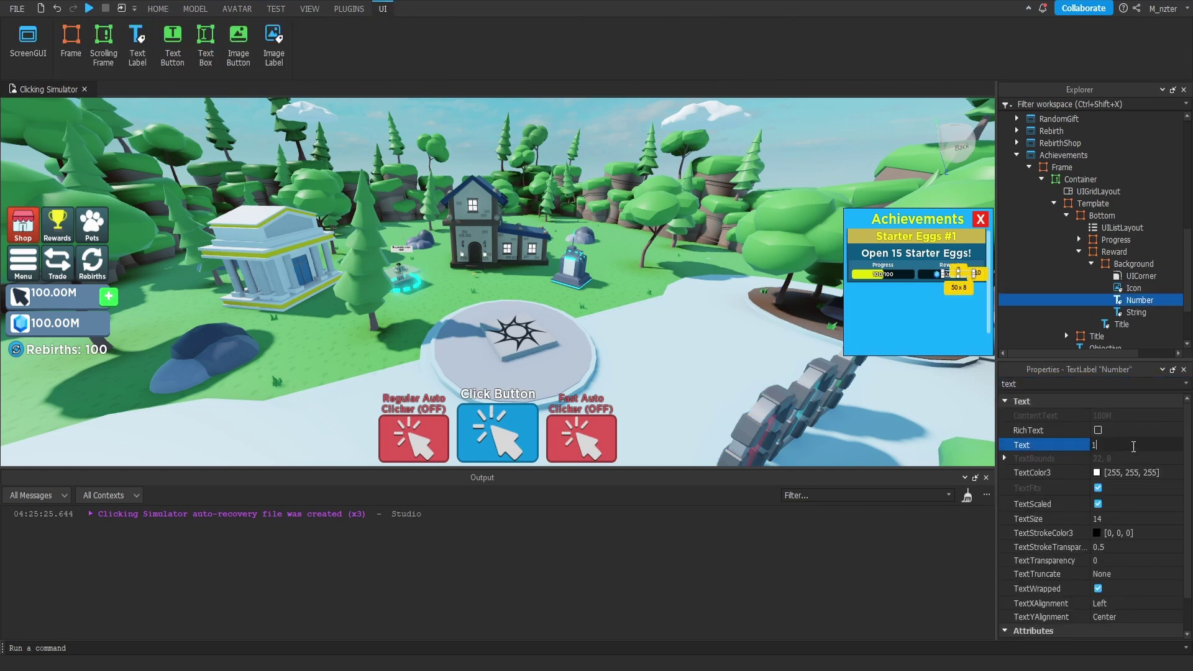
{"action": "type", "text": "0M"}
{"action": "key", "text": "Return"}
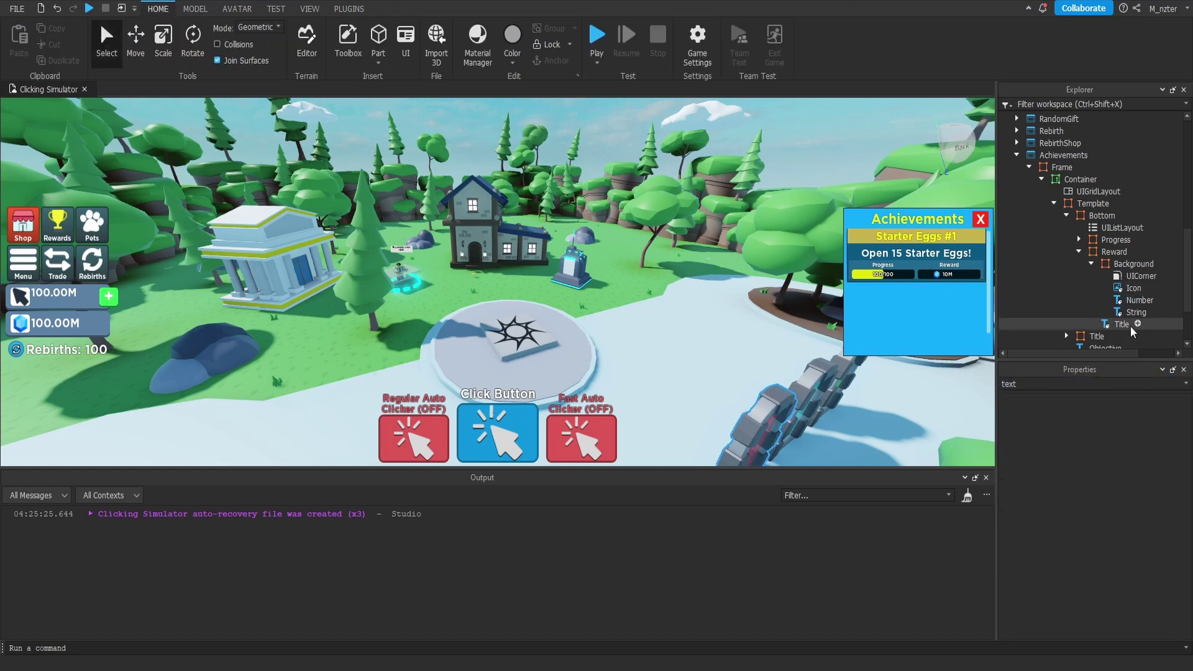
Step: Set the Number label's Text to 100.00M
{"action": "left_click", "coordinate": [1117, 445]}
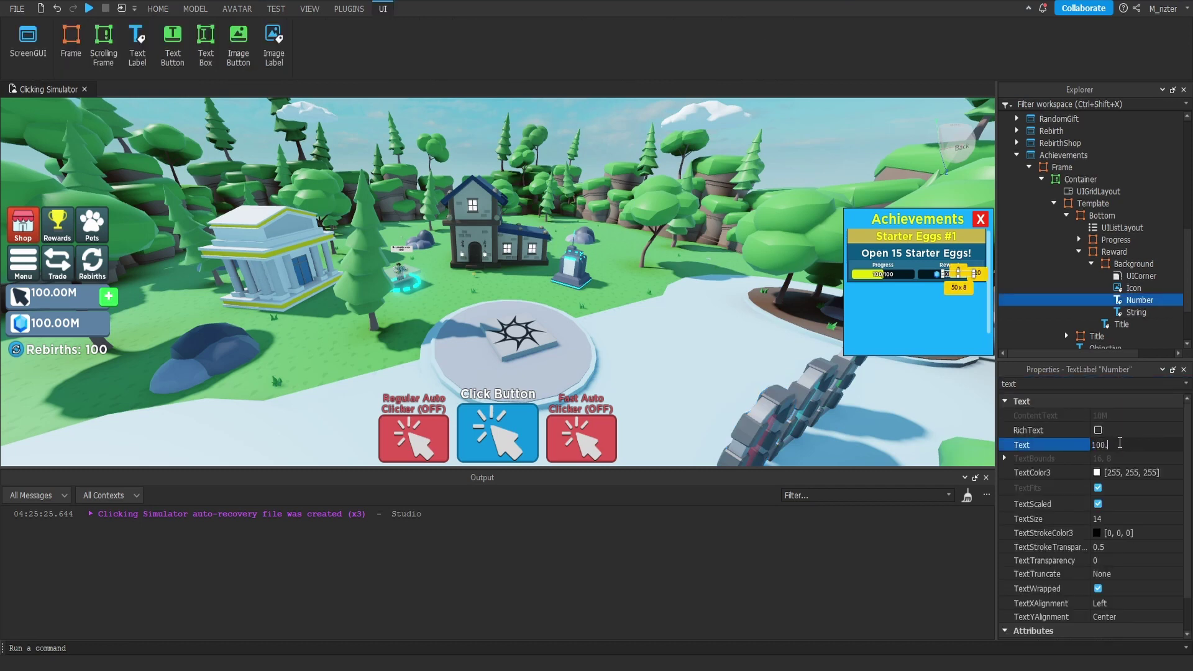
{"action": "type", "text": "100.00M"}
{"action": "key", "text": "Return"}
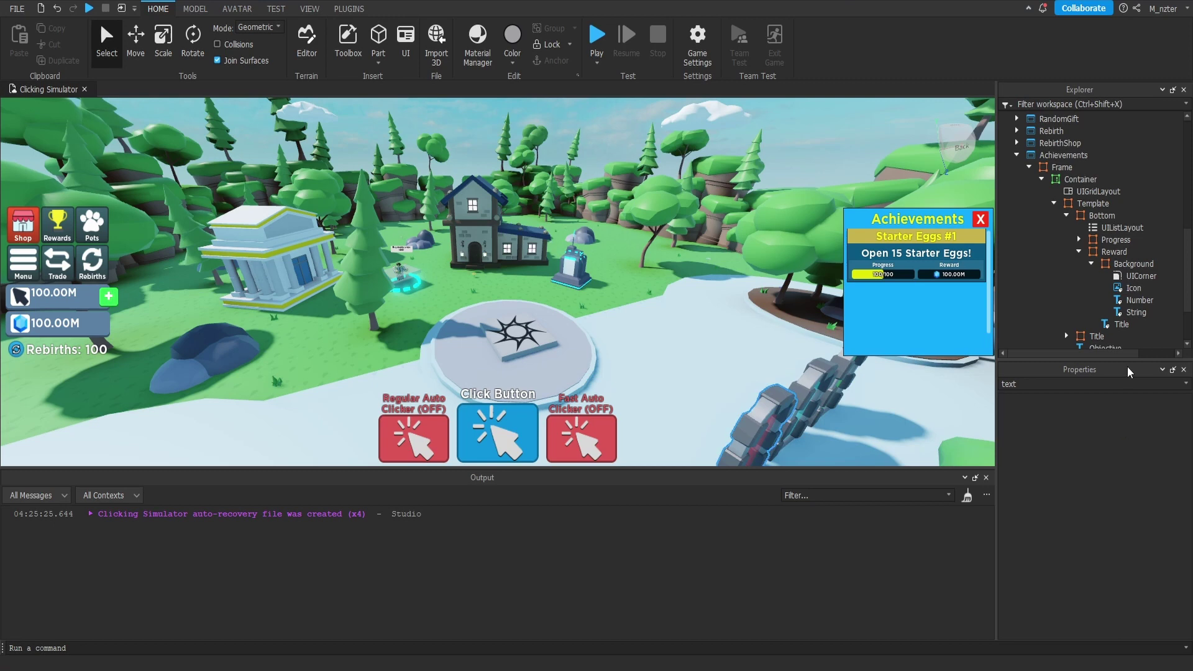
Step: Set the Text of the String label in the Reward background to "+10% Click Power"
{"action": "left_click", "coordinate": [1133, 288]}
{"action": "left_click", "coordinate": [1143, 300], "text": "ctrl"}
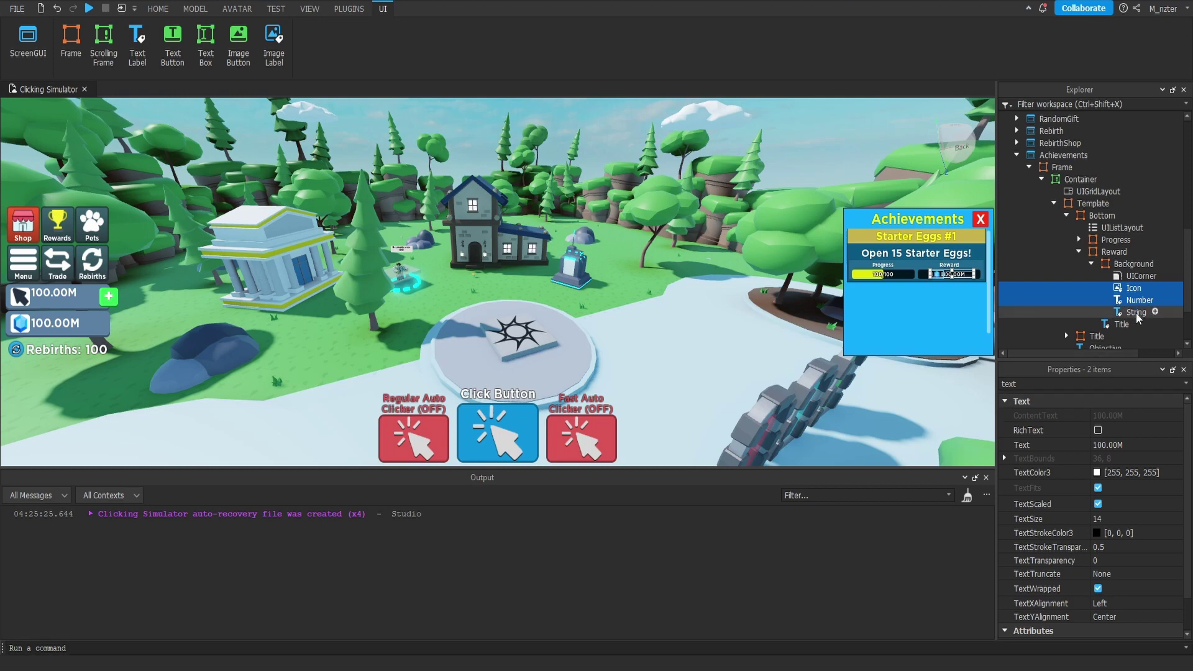
{"action": "left_click", "coordinate": [1136, 312]}
{"action": "left_click", "coordinate": [1106, 443]}
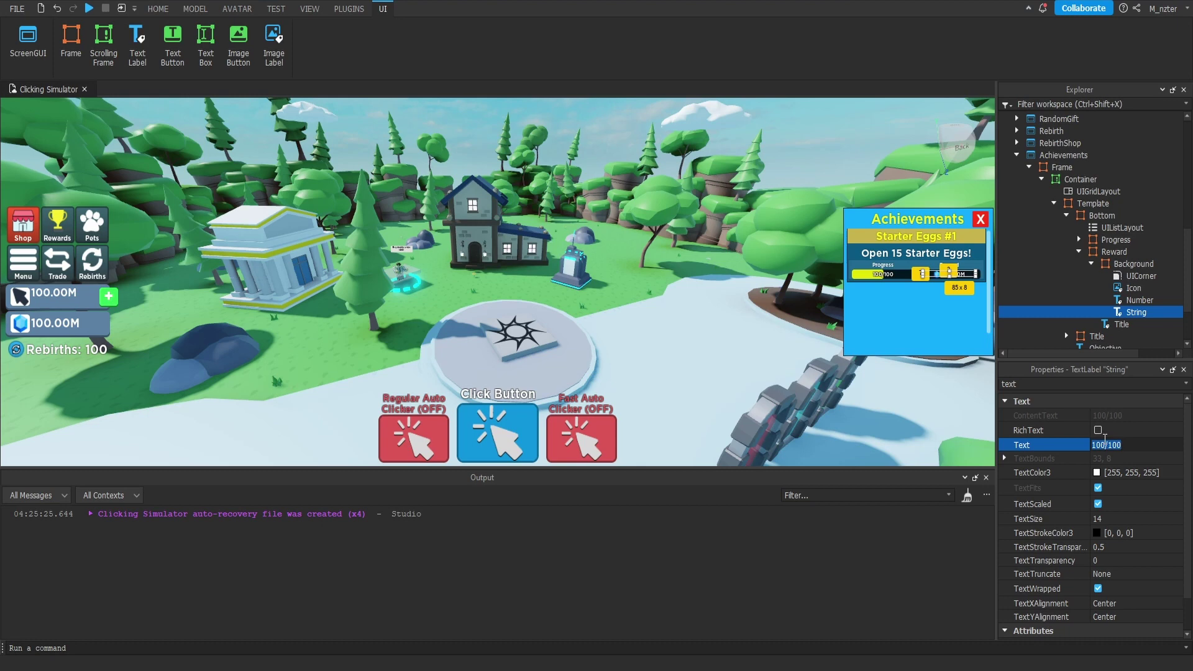
{"action": "type", "text": "+10% Click Power"}
{"action": "key", "text": "Return"}
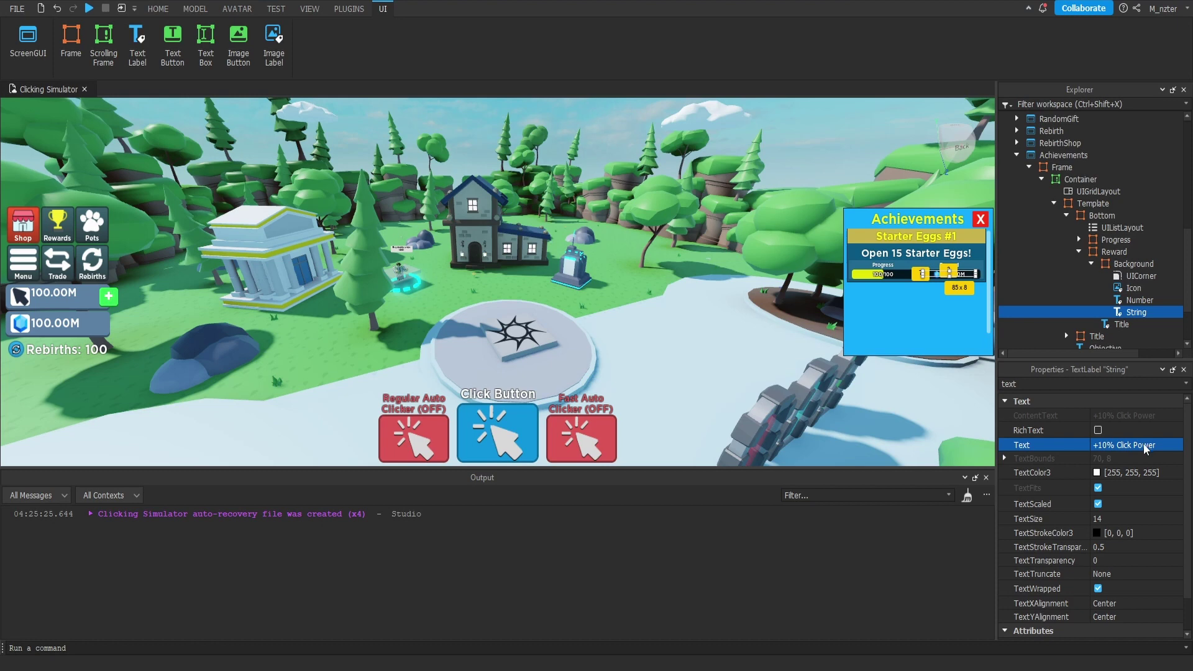
{"action": "left_click", "coordinate": [1088, 382]}
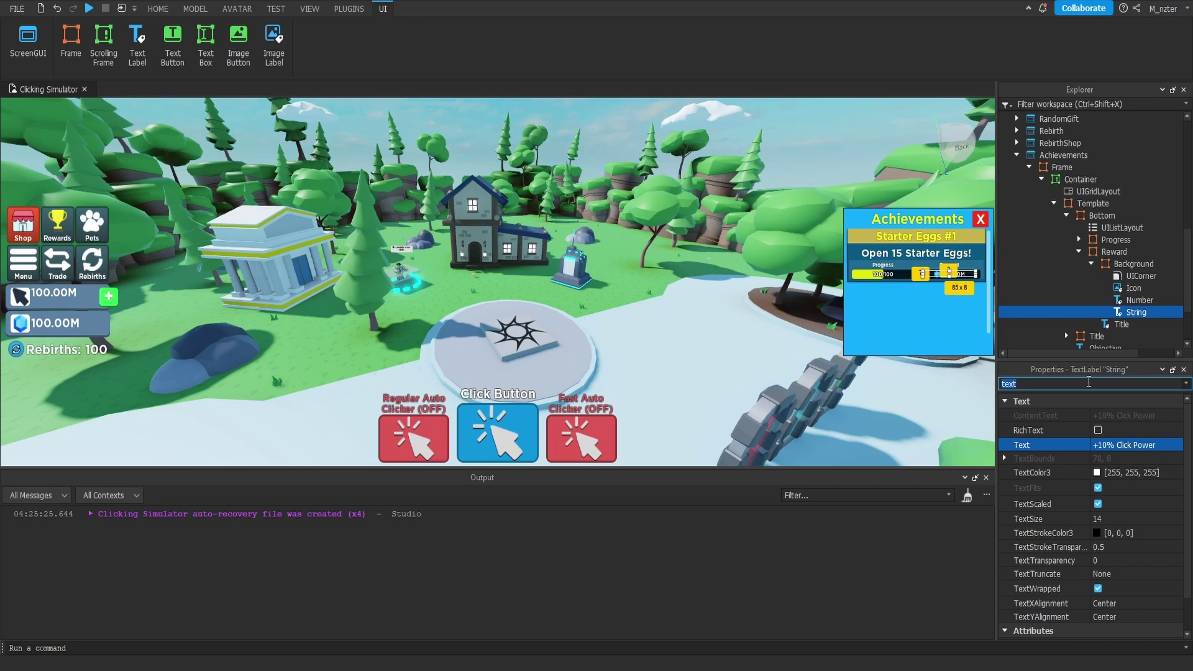
{"action": "key", "text": "Return"}
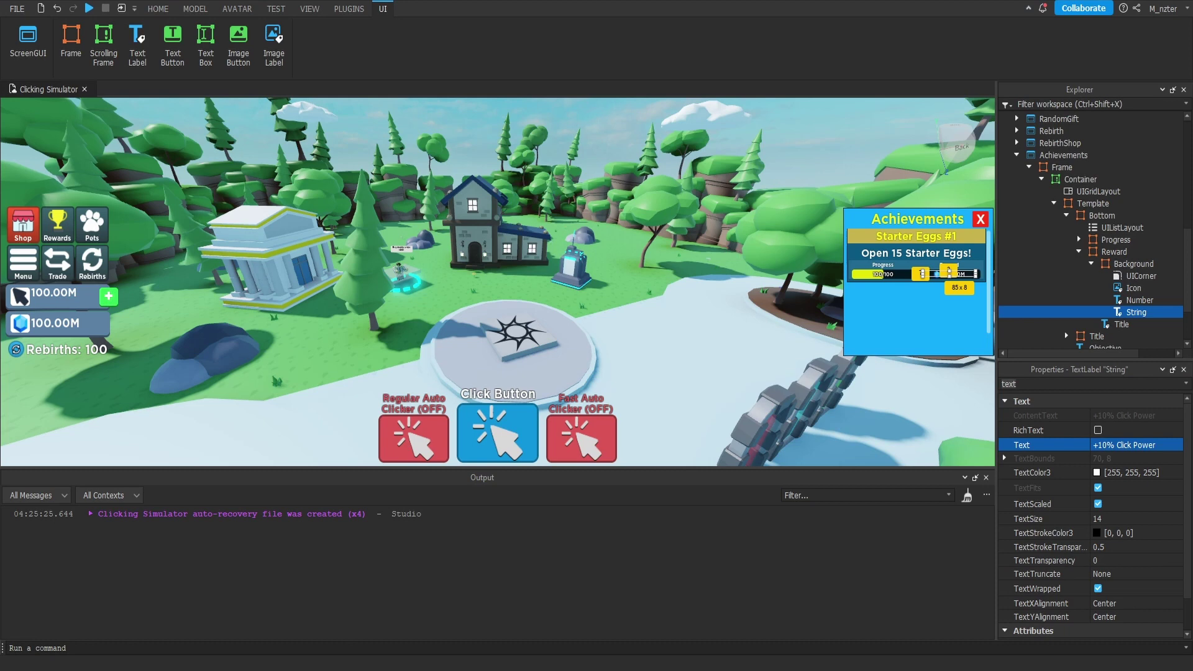
Step: Collapse the Reward frame's hierarchy and change the Bottom frame's BackgroundTransparency
{"action": "left_click", "coordinate": [1091, 264]}
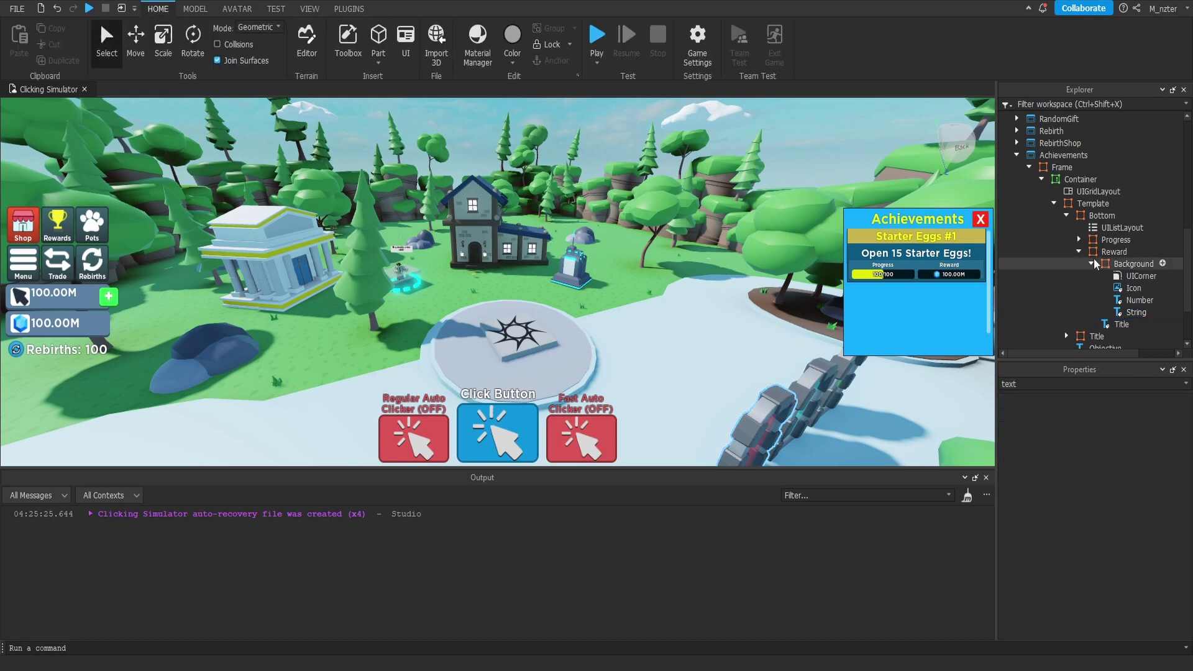
{"action": "left_click", "coordinate": [1079, 251]}
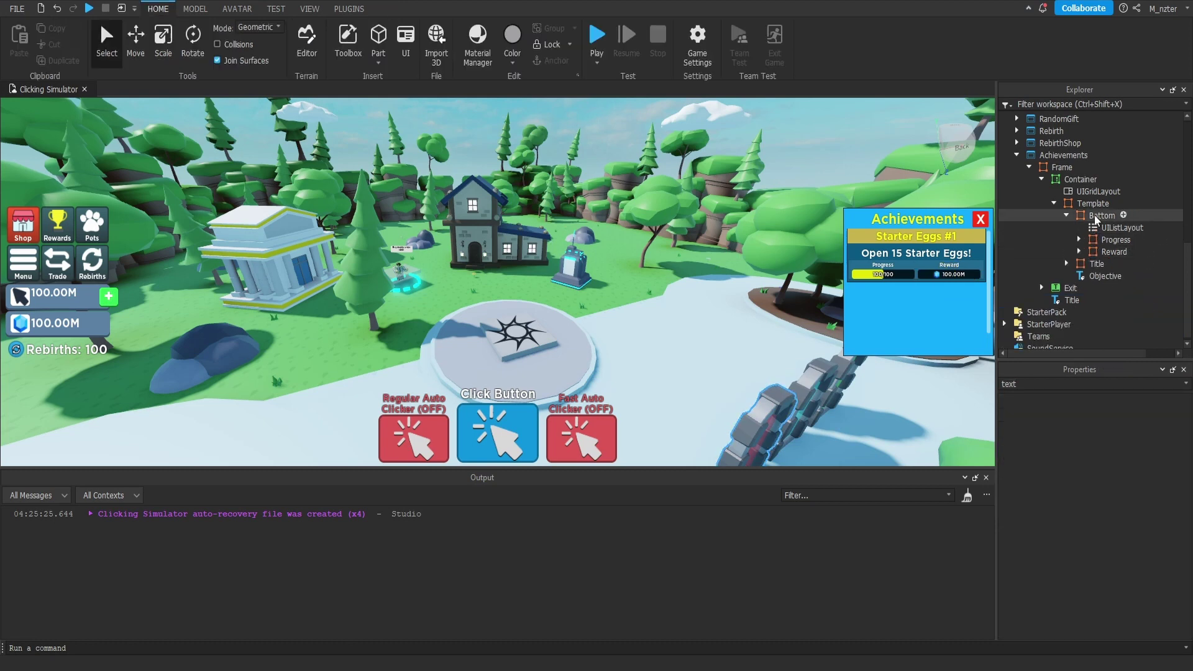
{"action": "left_click", "coordinate": [1101, 215]}
{"action": "left_click", "coordinate": [1091, 383]}
{"action": "key", "text": "ctrl+a"}
{"action": "type", "text": "ba"}
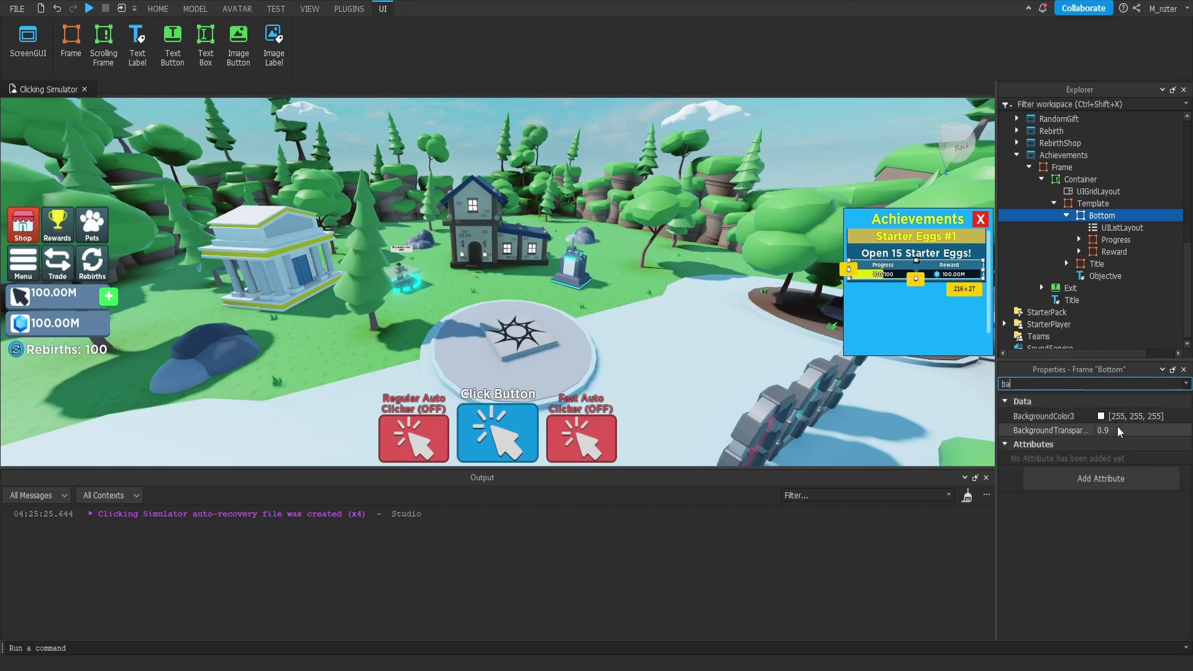
{"action": "left_click", "coordinate": [1118, 431]}
{"action": "key", "text": "Return"}
{"action": "key", "text": "Escape"}
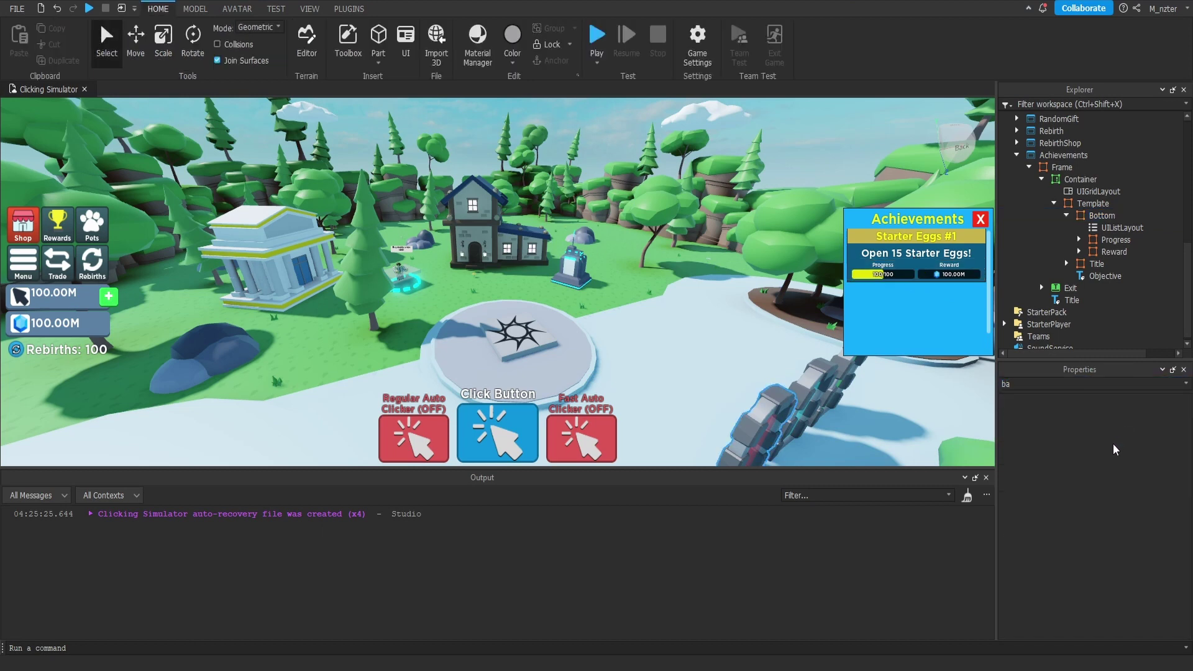
Step: Insert a UICorner into the Template frame and set its CornerRadius to 0.075, 0
{"action": "left_click", "coordinate": [1066, 215]}
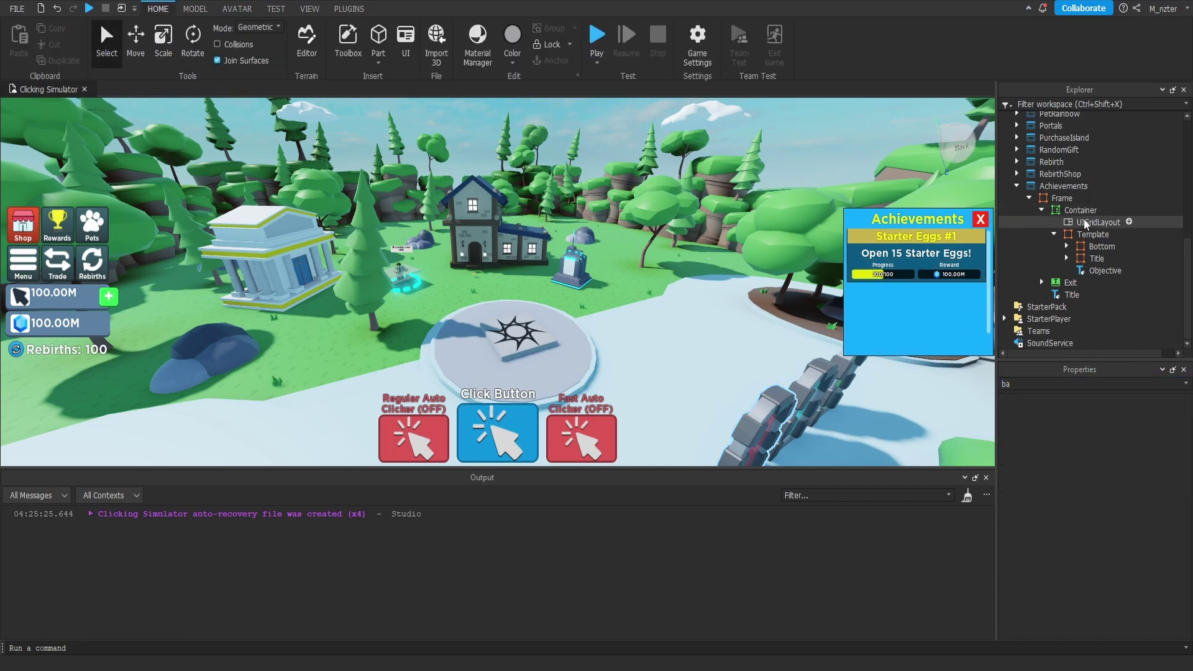
{"action": "left_click", "coordinate": [1128, 234]}
{"action": "type", "text": "uic"}
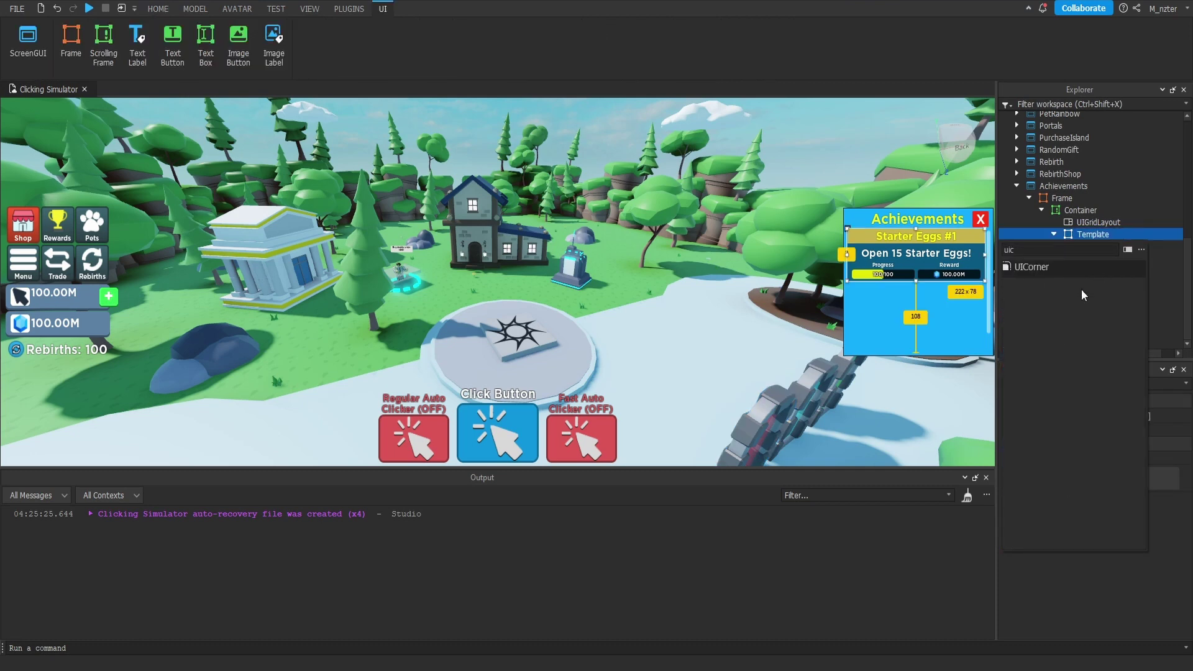
{"action": "key", "text": "Return"}
{"action": "left_click", "coordinate": [1098, 248]}
{"action": "left_click", "coordinate": [1096, 415]}
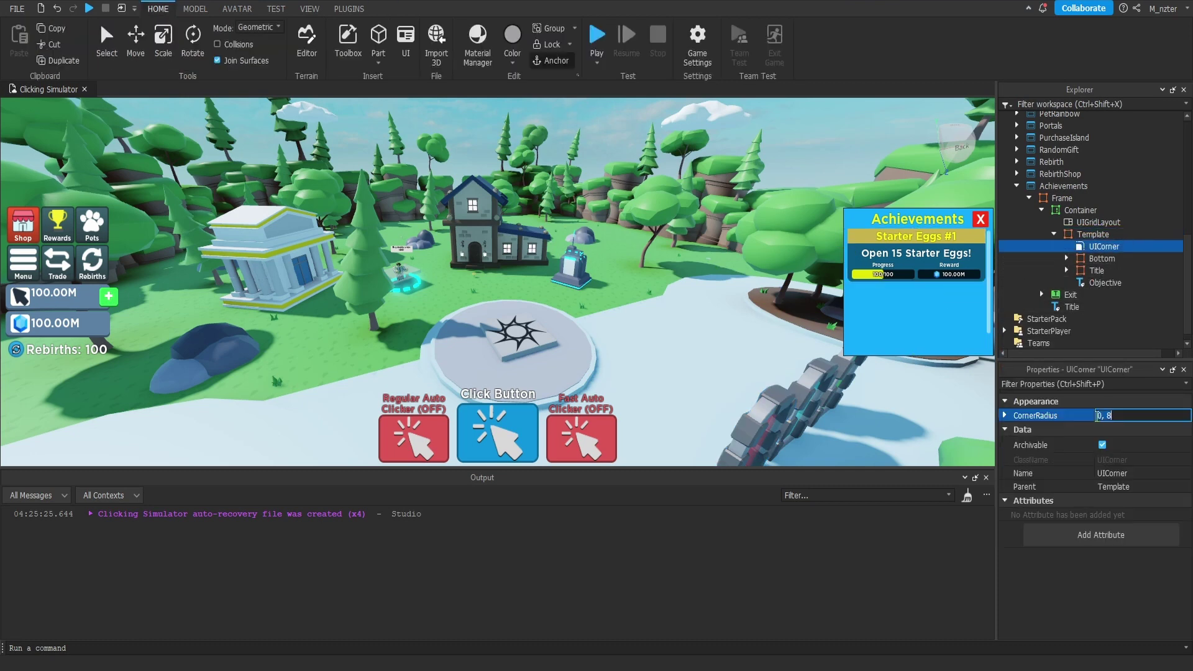
{"action": "type", "text": "0.075, 0"}
{"action": "key", "text": "Return"}
Step: Duplicate the Template's UICorner into its Title frame and edit the copy's CornerRadius
{"action": "key", "text": "ctrl+d"}
{"action": "left_click_drag", "start_coordinate": [1098, 260], "coordinate": [1096, 282]}
{"action": "left_click", "coordinate": [1109, 415]}
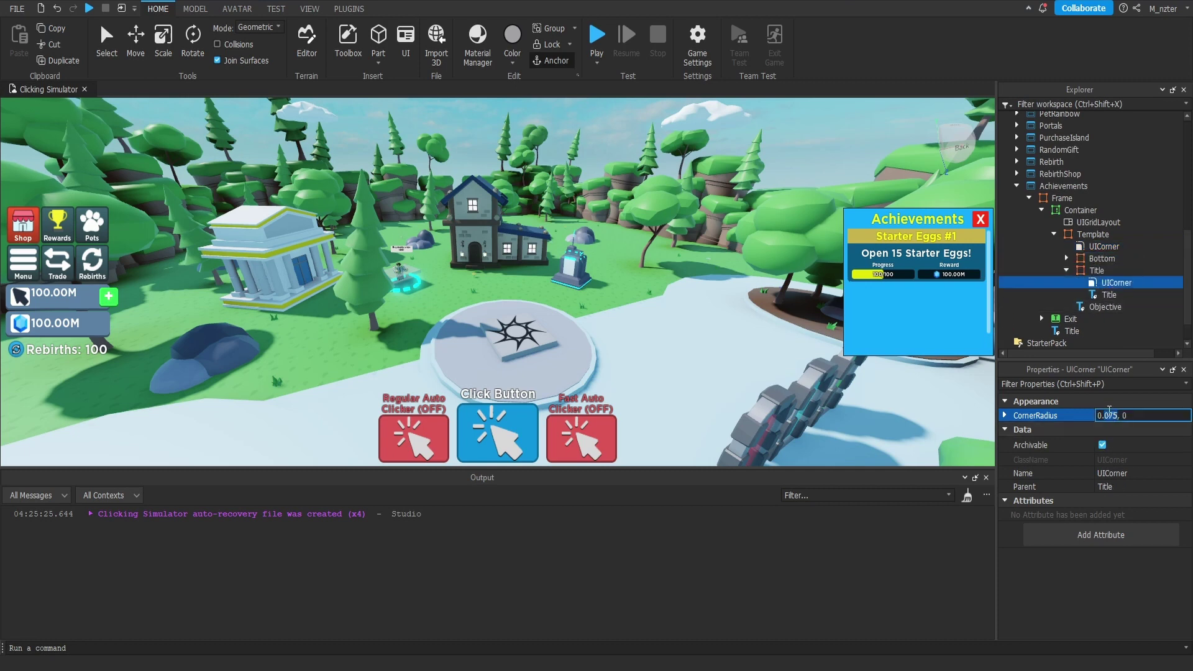
{"action": "key", "text": "Return"}
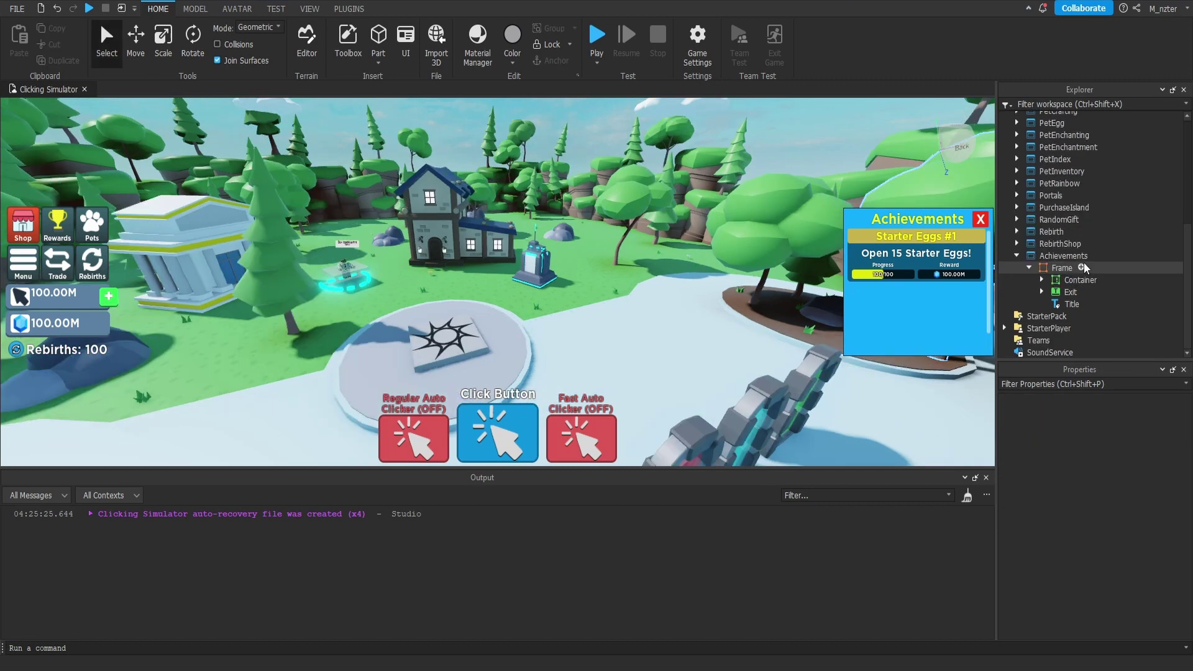
Step: Insert a UICorner into the main Achievements Frame and set its CornerRadius to 0.05, 0
{"action": "left_click", "coordinate": [1084, 266]}
{"action": "type", "text": "uic"}
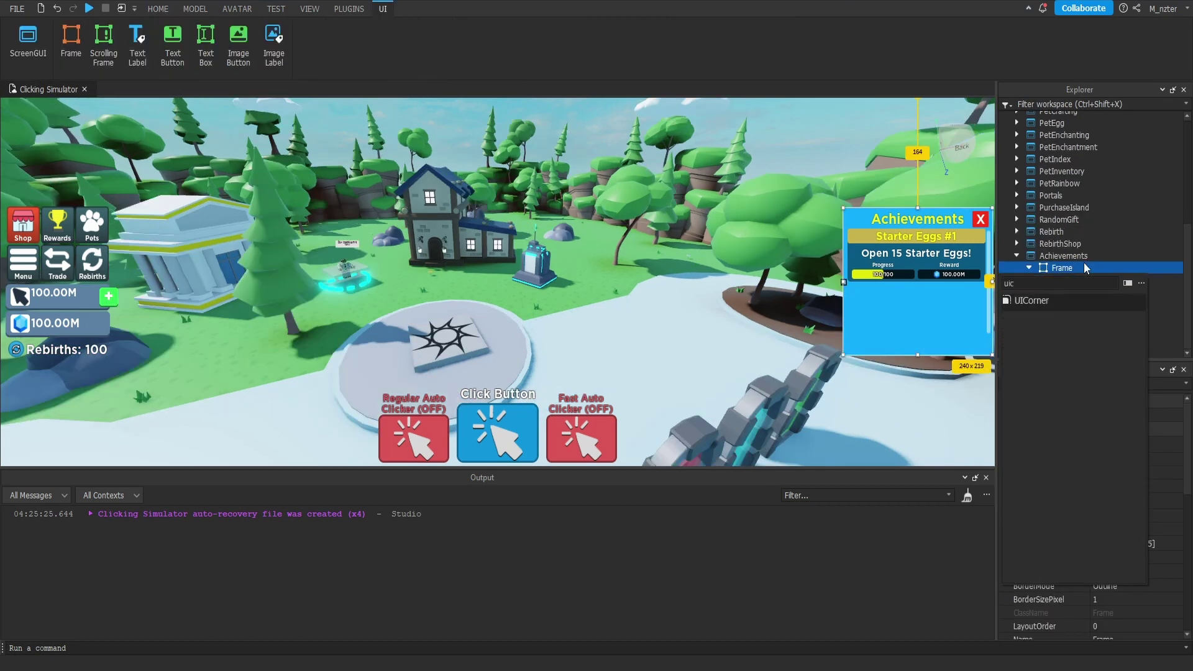
{"action": "key", "text": "Return"}
{"action": "left_click", "coordinate": [1074, 279]}
{"action": "left_click", "coordinate": [1125, 415]}
{"action": "type", "text": ".05,0"}
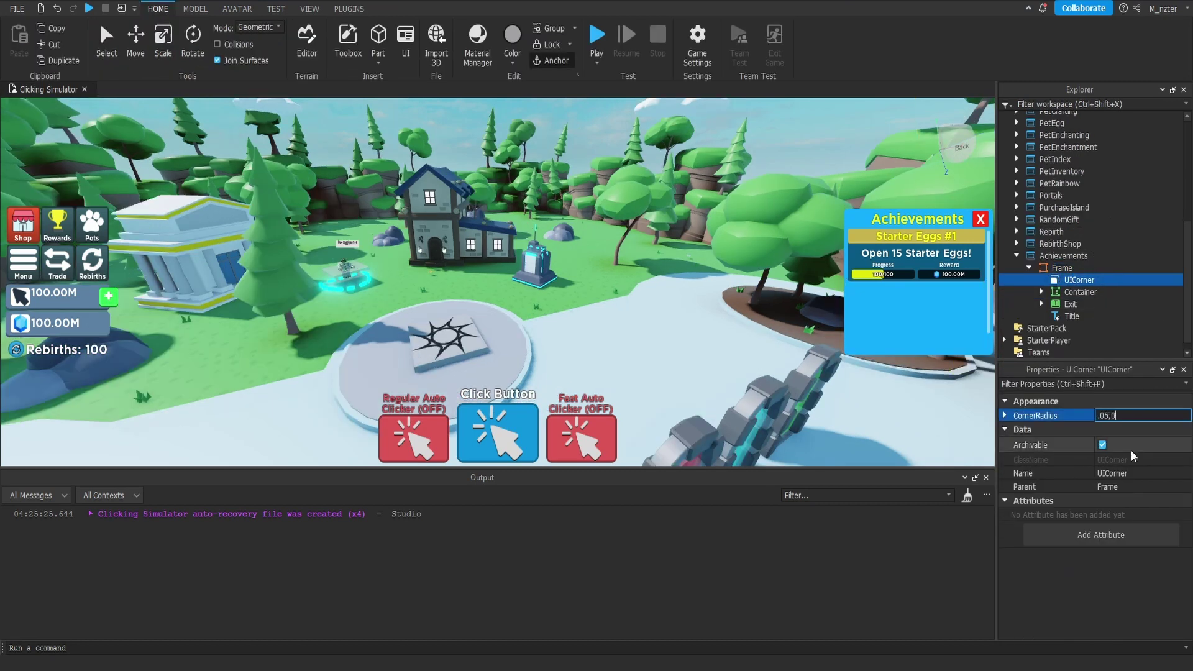
{"action": "type", "text": ".05,0"}
{"action": "key", "text": "Return"}
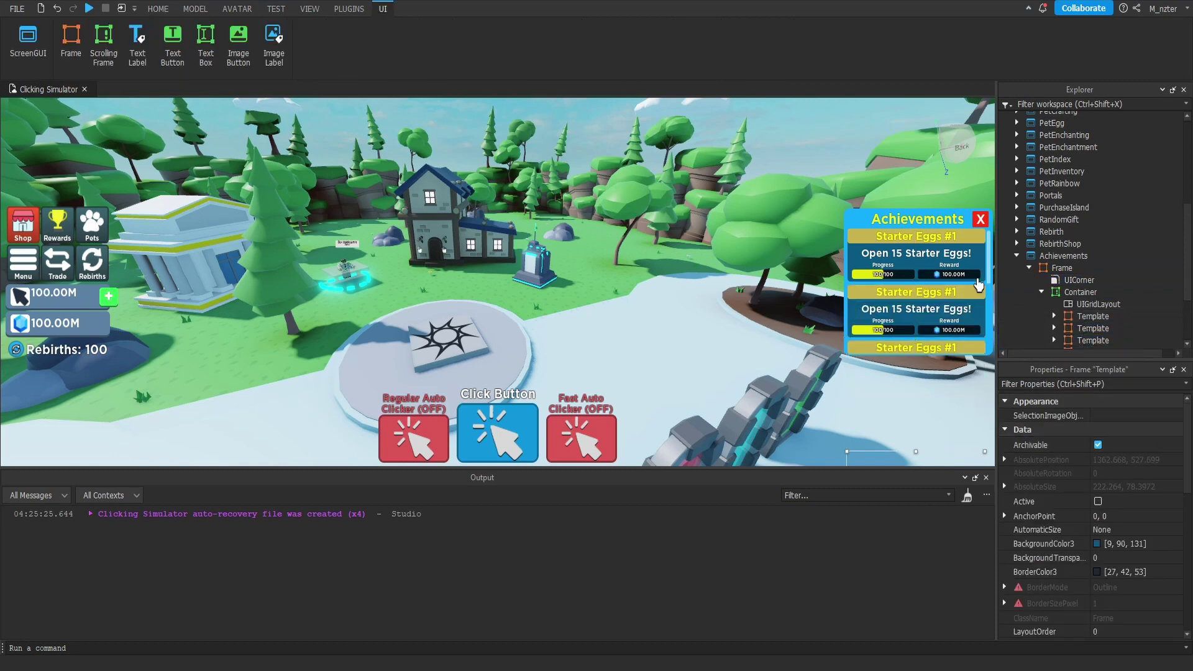
Step: Scroll through the duplicated Template entries in the Achievements list to check their layout
{"action": "scroll", "coordinate": [976, 283], "scroll_direction": "down", "scroll_amount": 1}
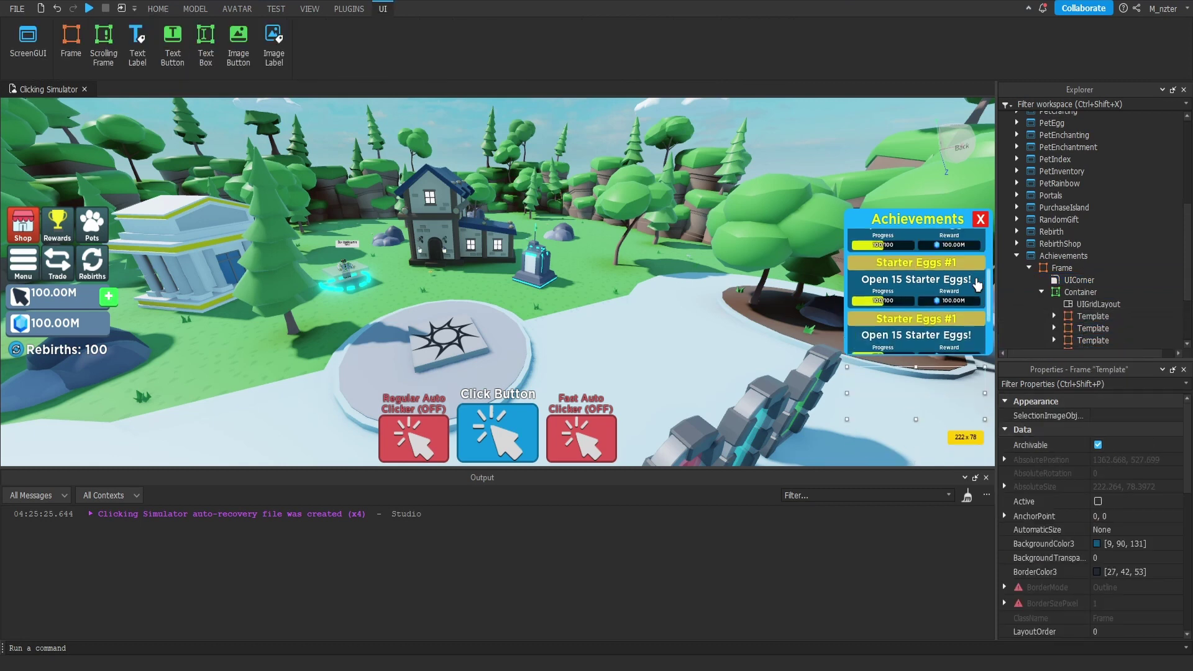
{"action": "scroll", "coordinate": [977, 285], "scroll_direction": "down", "scroll_amount": 1}
{"action": "scroll", "coordinate": [978, 292], "scroll_direction": "up", "scroll_amount": 2}
{"action": "scroll", "coordinate": [980, 310], "scroll_direction": "up", "scroll_amount": 1}
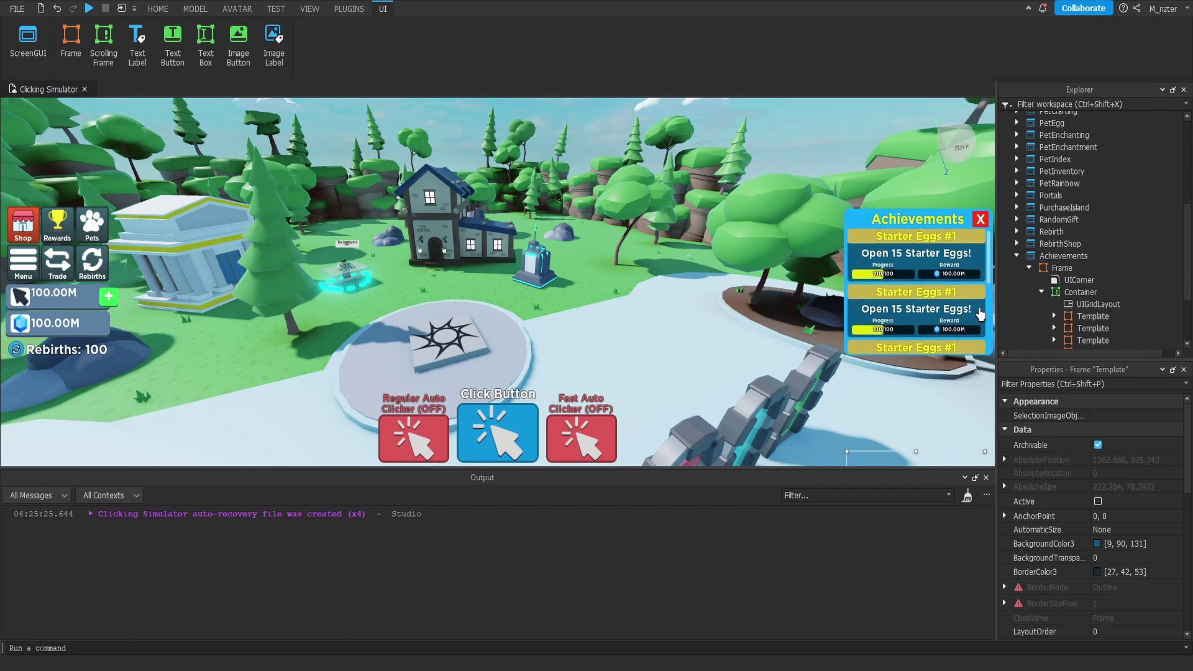
{"action": "scroll", "coordinate": [980, 312], "scroll_direction": "down", "scroll_amount": 2}
{"action": "scroll", "coordinate": [980, 312], "scroll_direction": "up", "scroll_amount": 2}
{"action": "scroll", "coordinate": [1093, 310], "scroll_direction": "down", "scroll_amount": 1}
Step: Delete the four duplicate Template frames from the Container, keeping one, and collapse the Achievements GUI
{"action": "left_click", "coordinate": [1094, 318]}
{"action": "left_click", "coordinate": [1097, 282], "text": "shift"}
{"action": "key", "text": "Delete"}
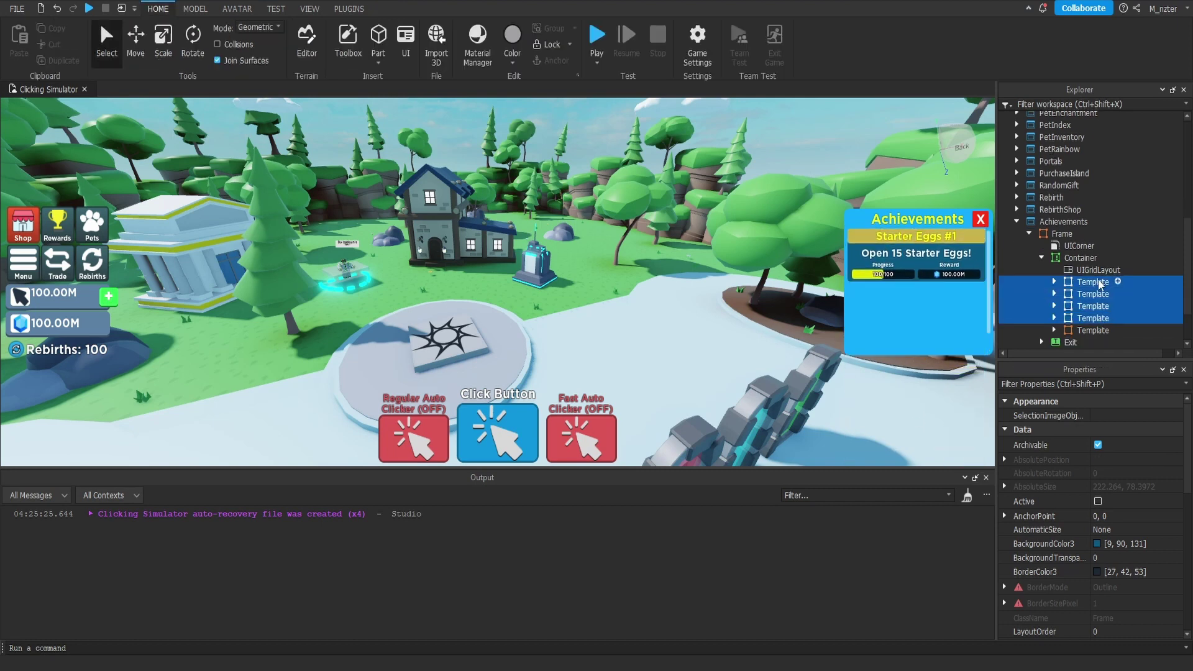
{"action": "left_click", "coordinate": [1016, 221]}
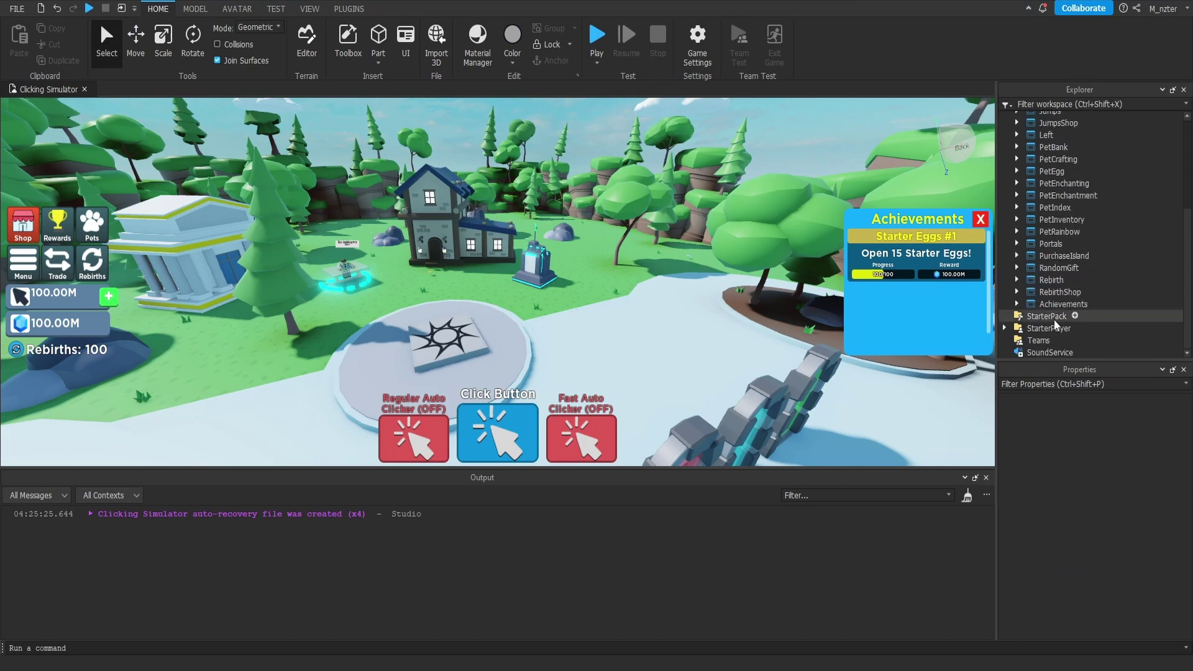